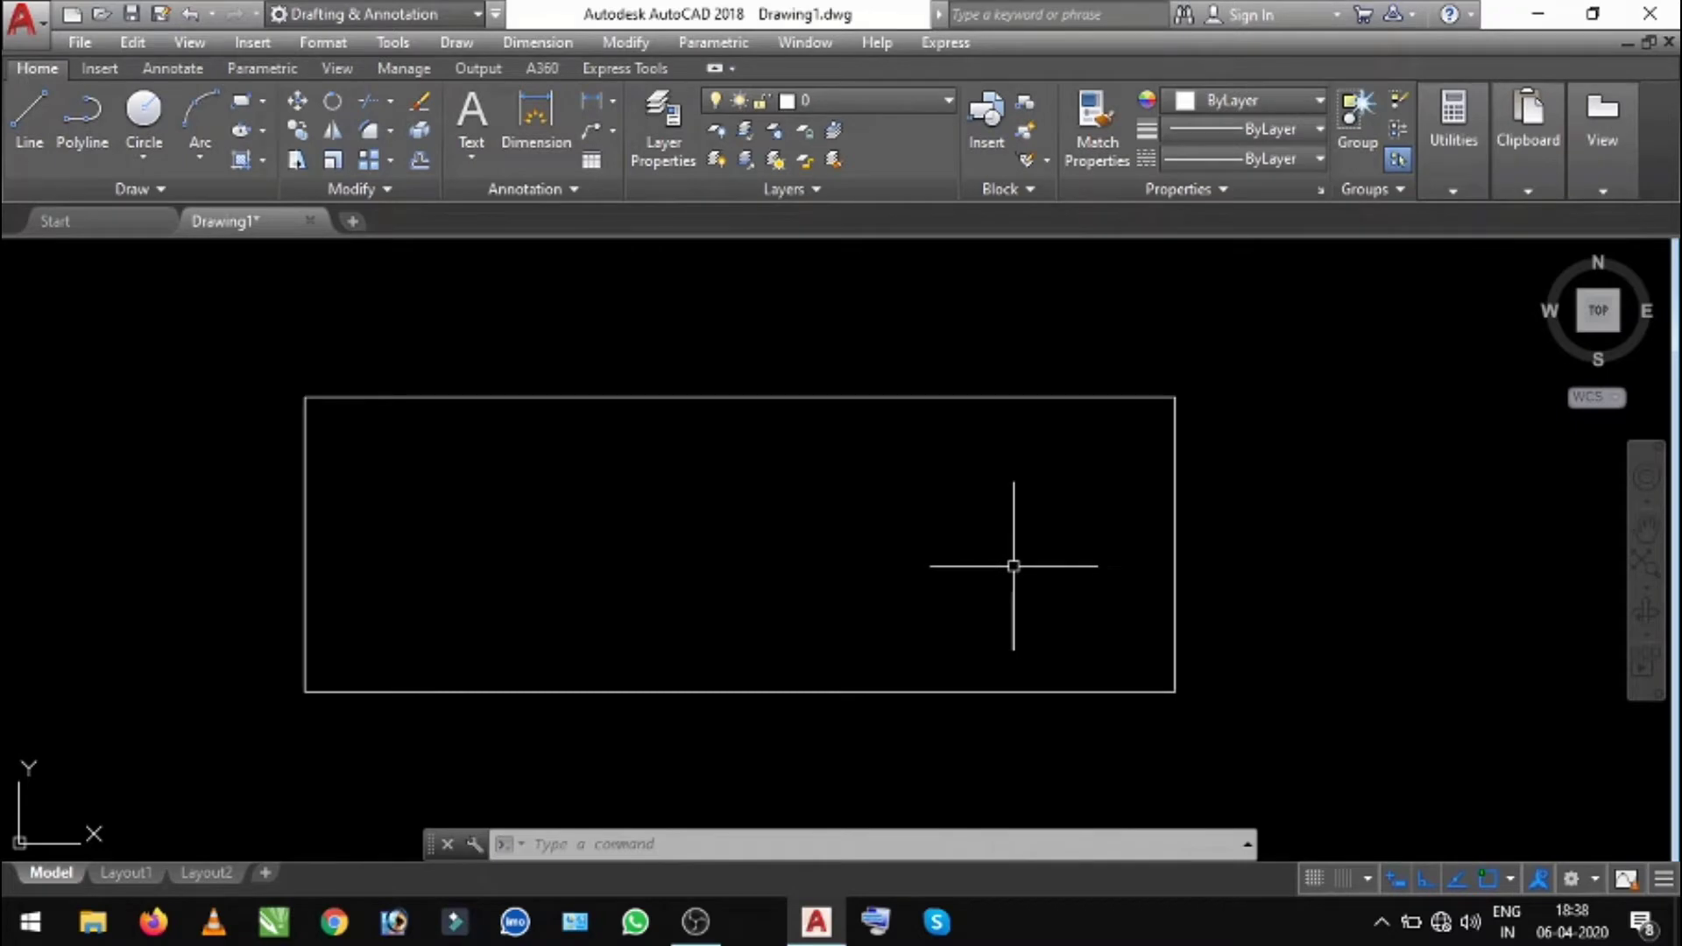
- Cancel any running command, leaving the single rectangle in Drawing1
{"action": "key", "text": "Escape"}
{"action": "key", "text": "Escape"}
- Set the fillet radius to 5 and round the rectangle's bottom-right corner
{"action": "type", "text": "F"}
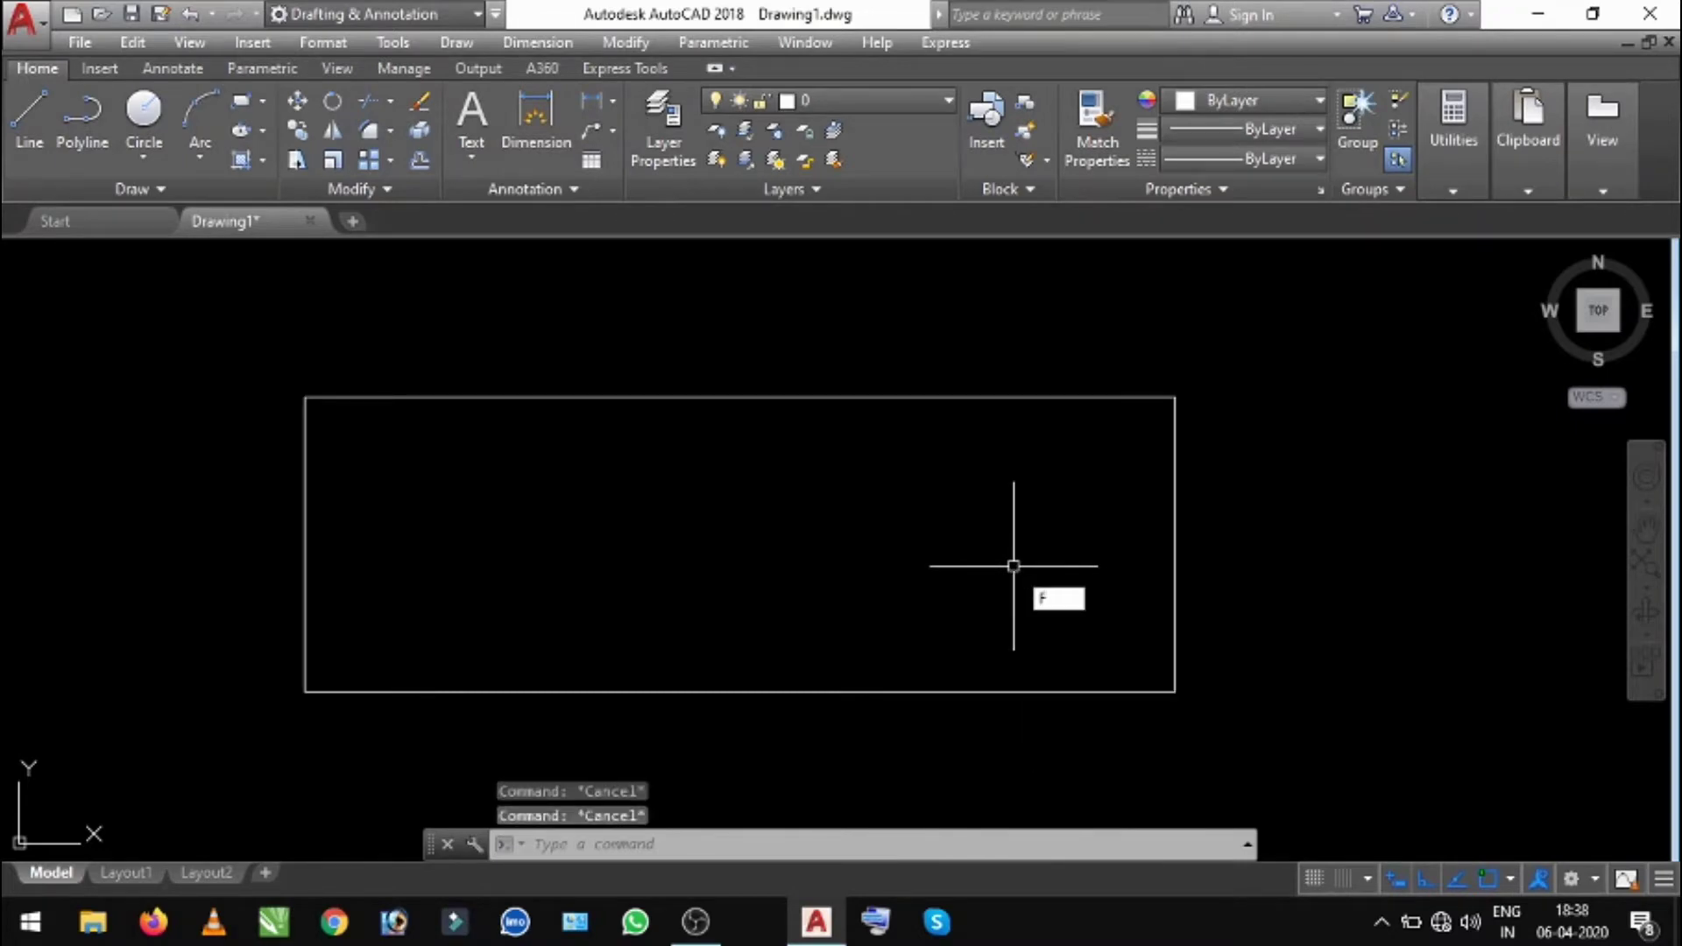
{"action": "key", "text": "Return"}
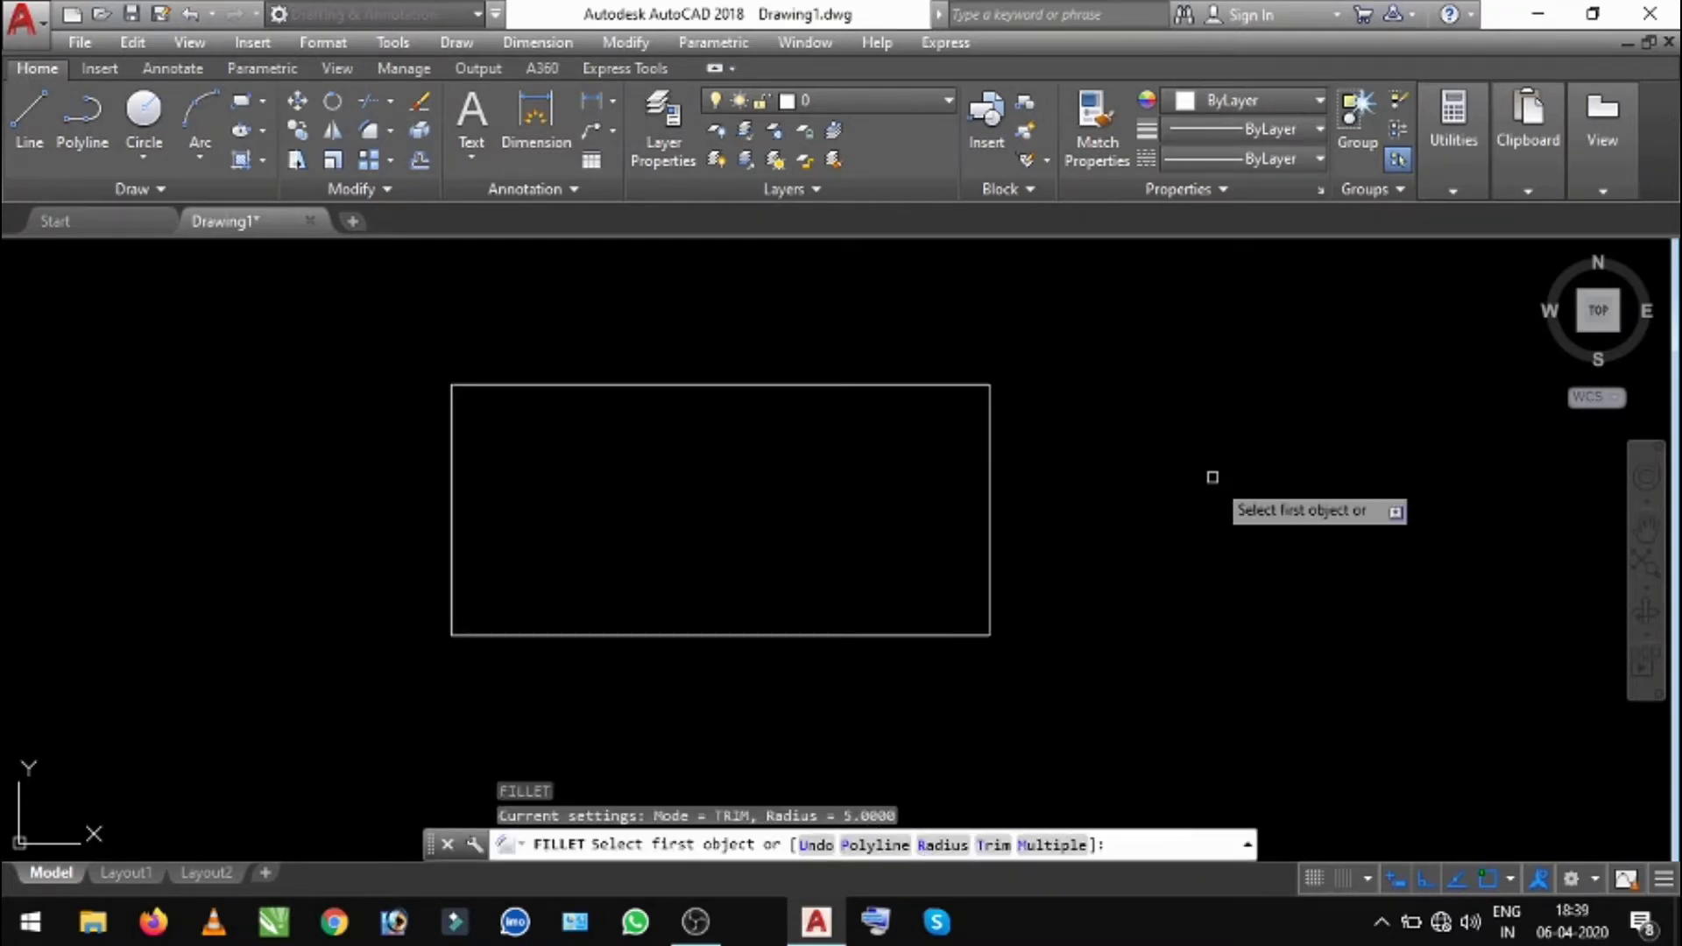
{"action": "type", "text": "r"}
{"action": "key", "text": "Return"}
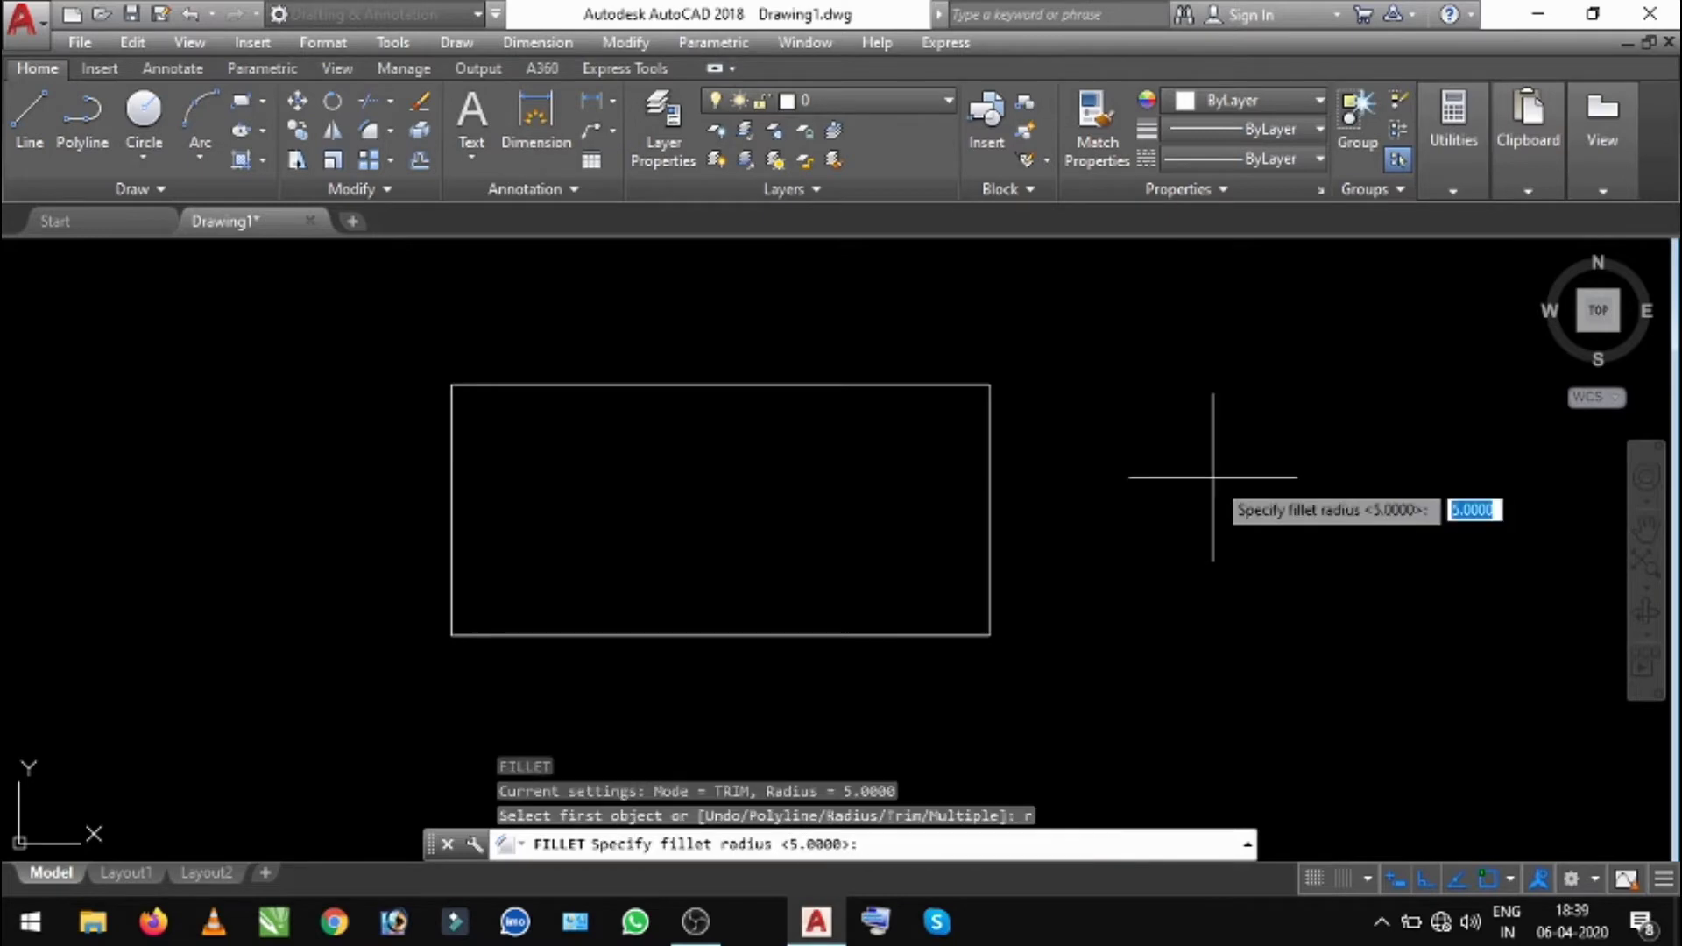
{"action": "type", "text": "5"}
{"action": "key", "text": "Return"}
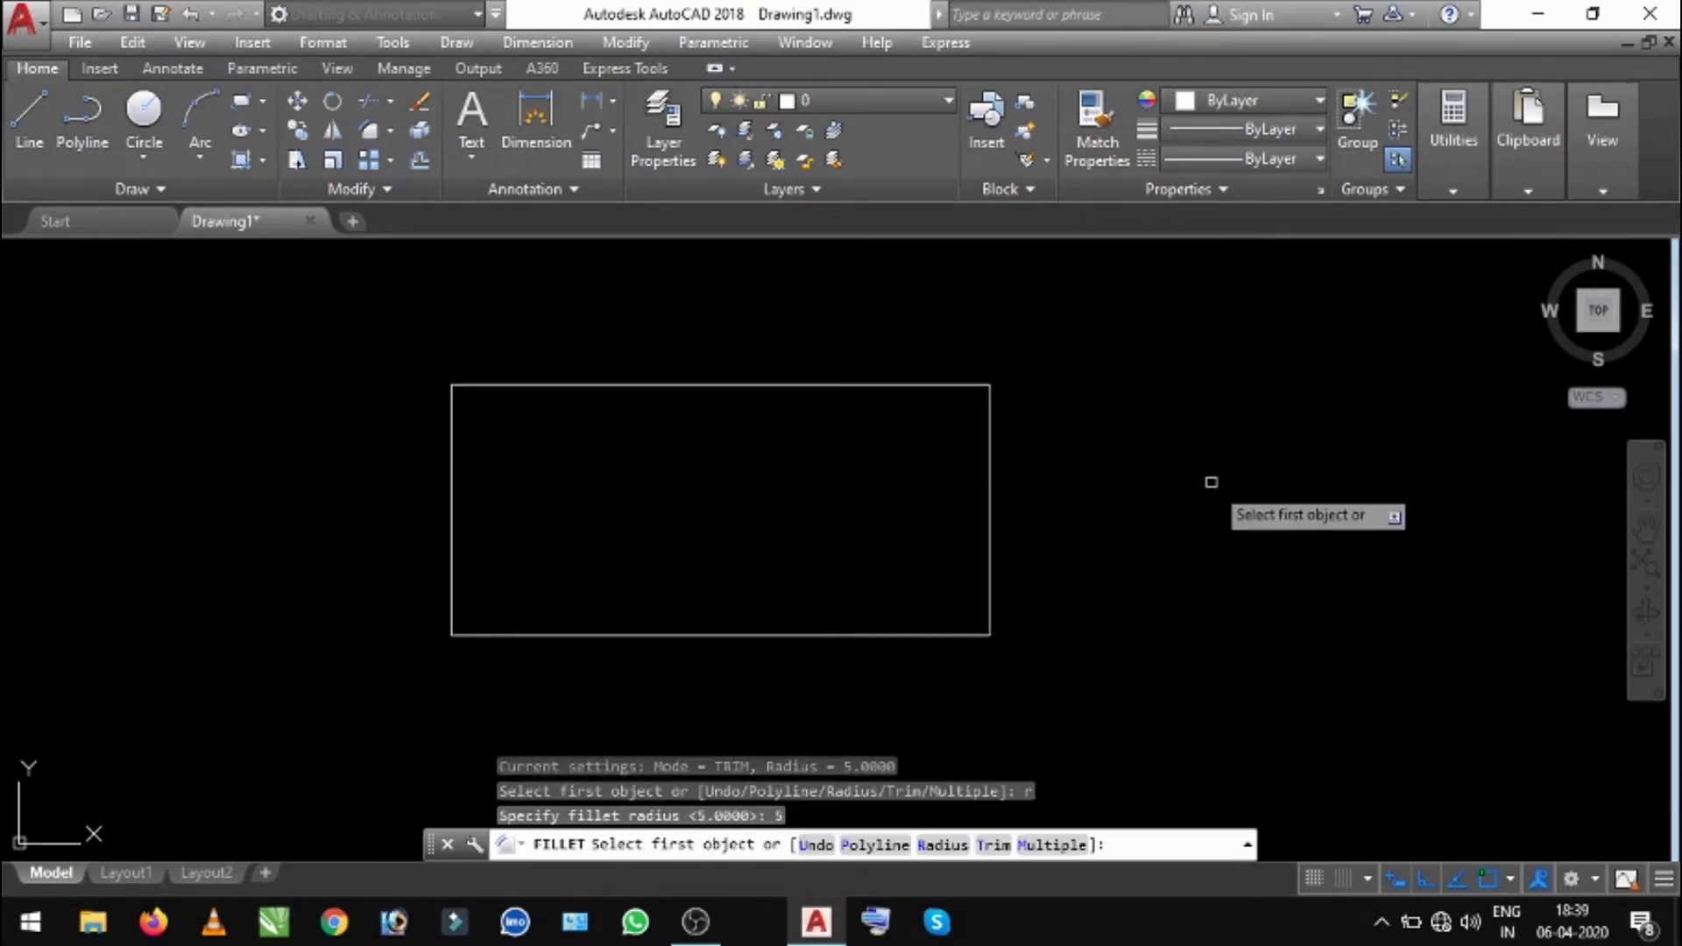
{"action": "left_click", "coordinate": [990, 559]}
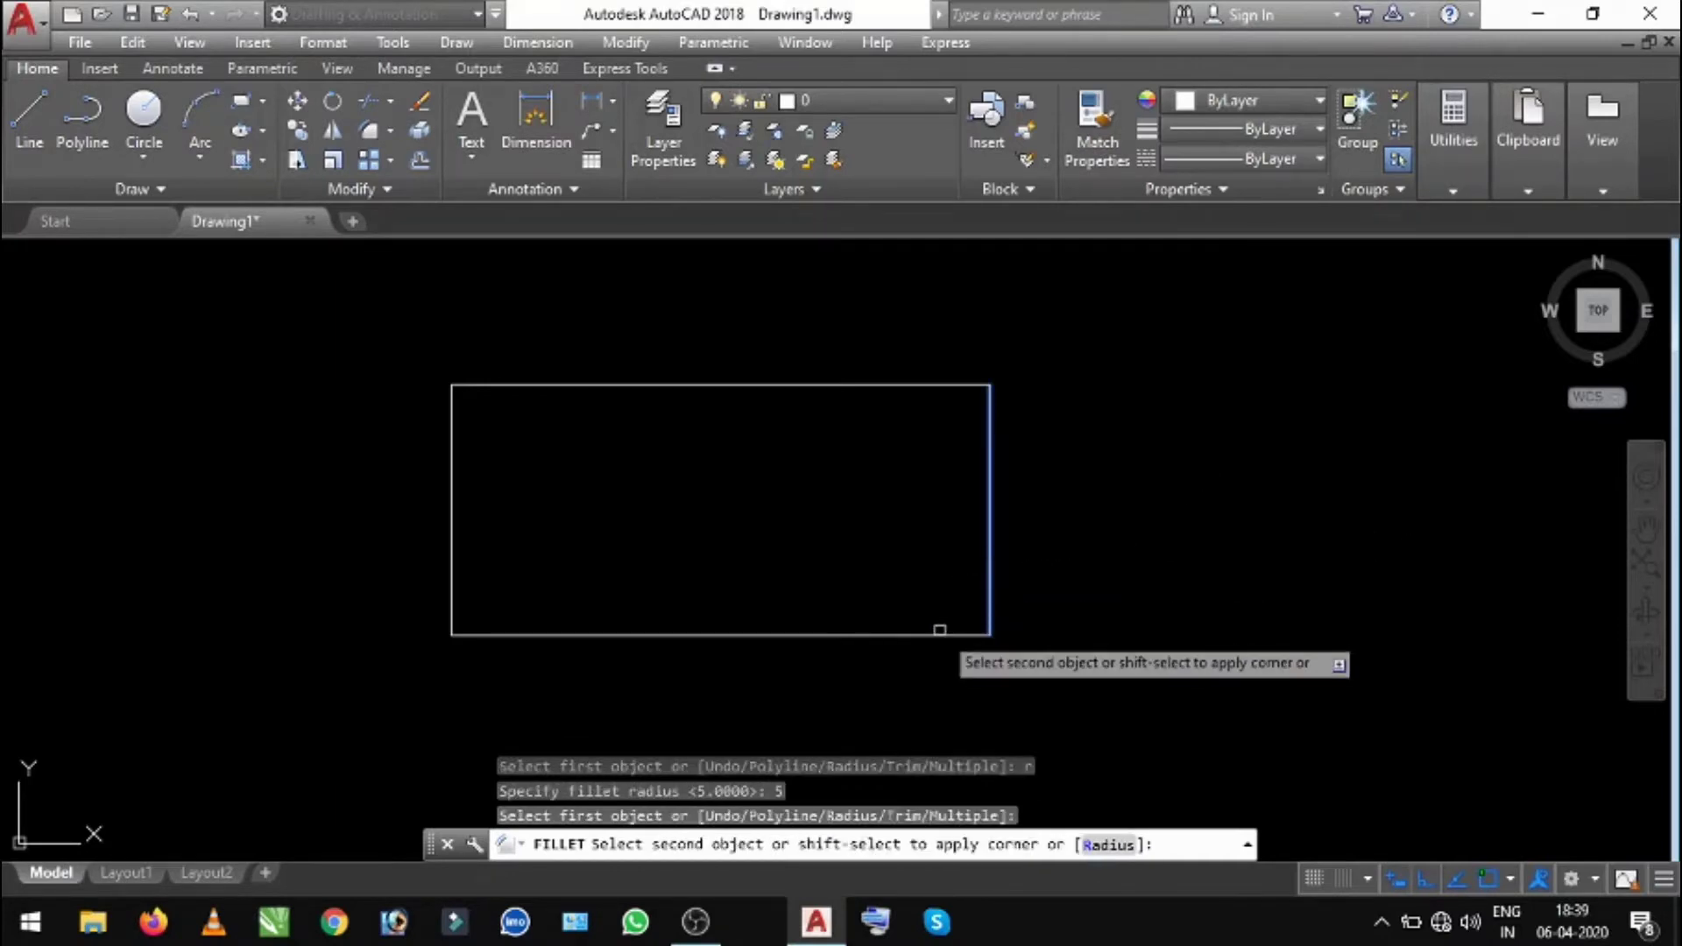
{"action": "left_click", "coordinate": [939, 630]}
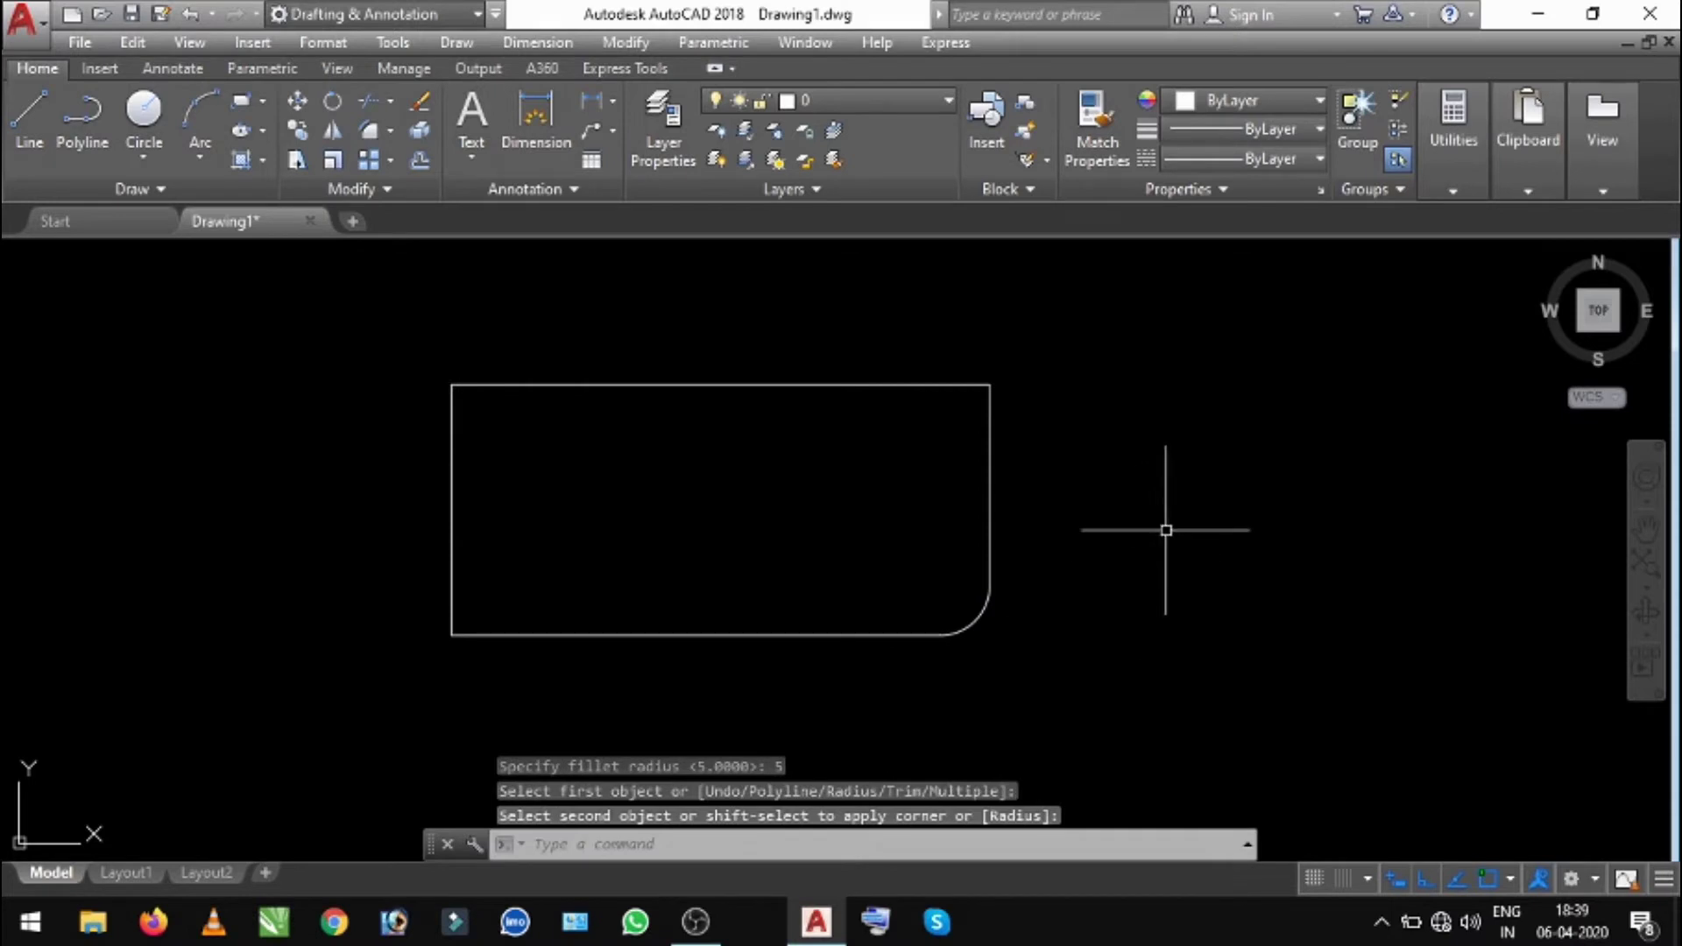
- Round the top-right, top-left and bottom-left corners with the same radius-5 fillet
{"action": "key", "text": "Return"}
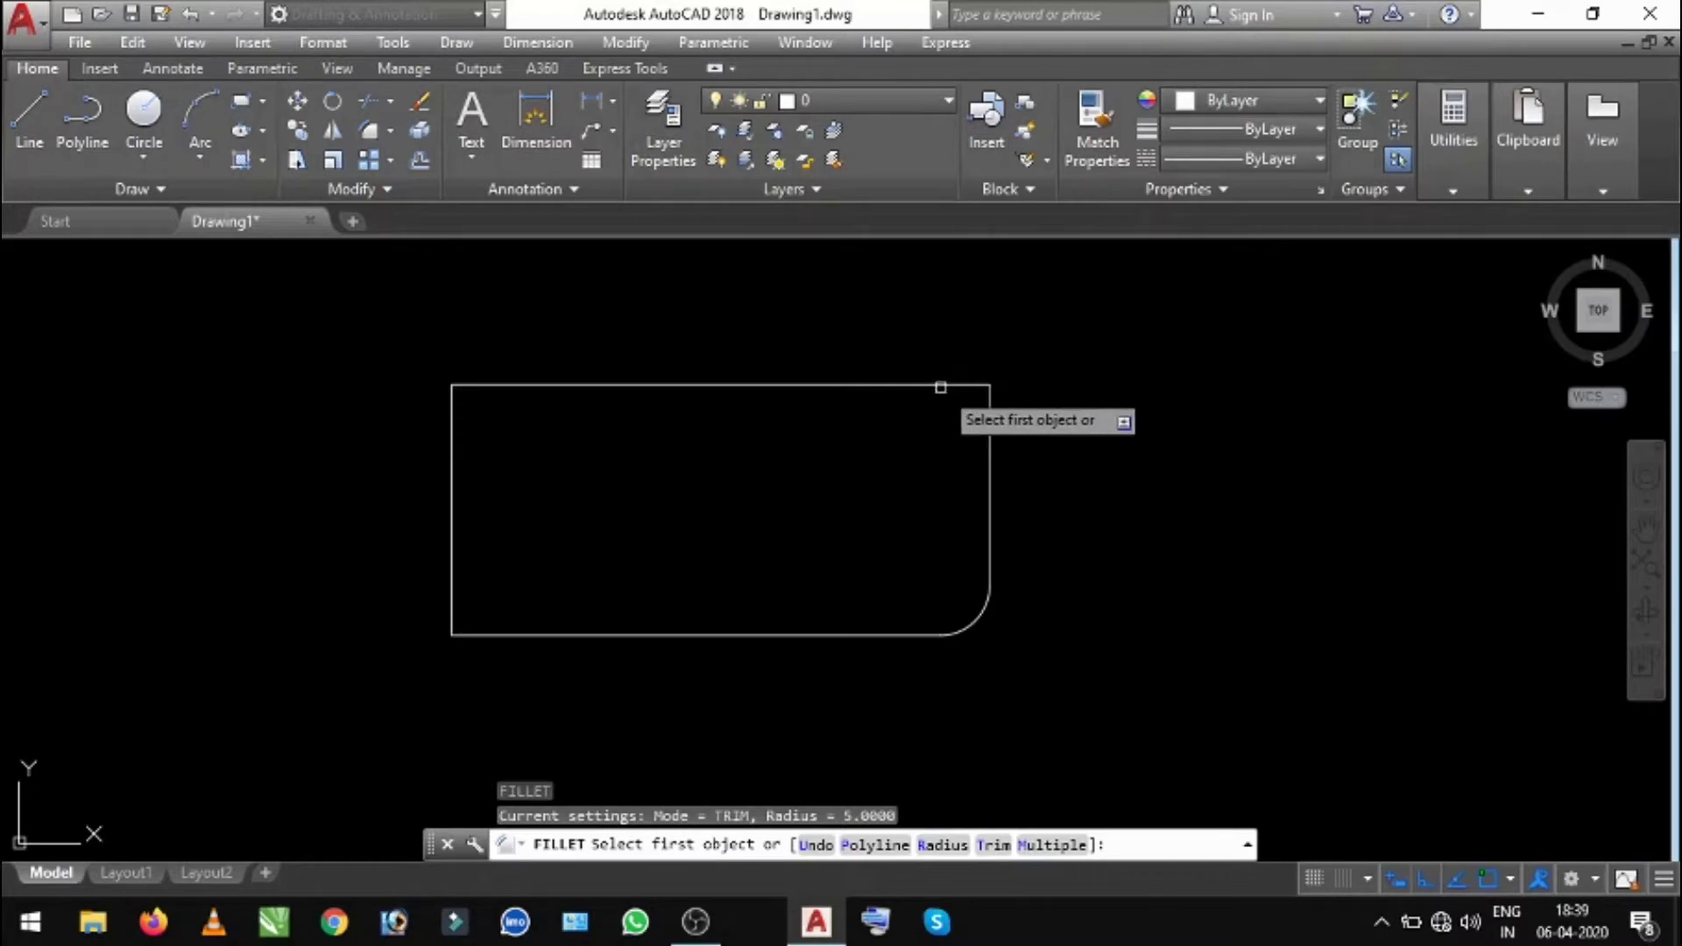
{"action": "left_click", "coordinate": [936, 383]}
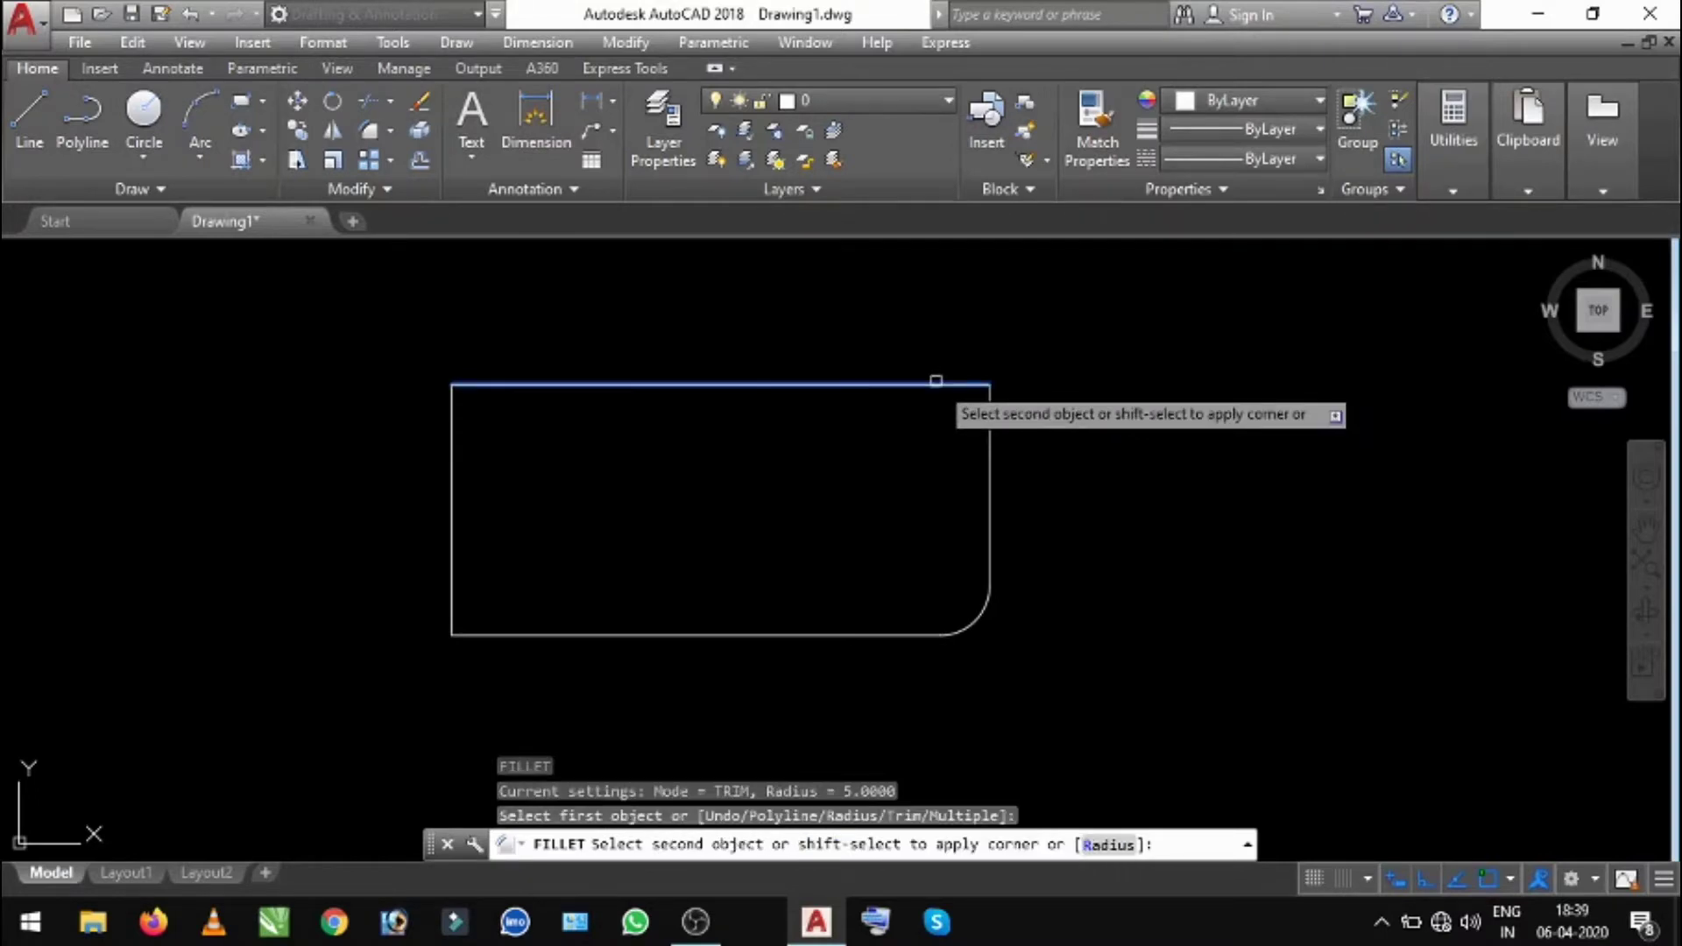
{"action": "left_click", "coordinate": [990, 421]}
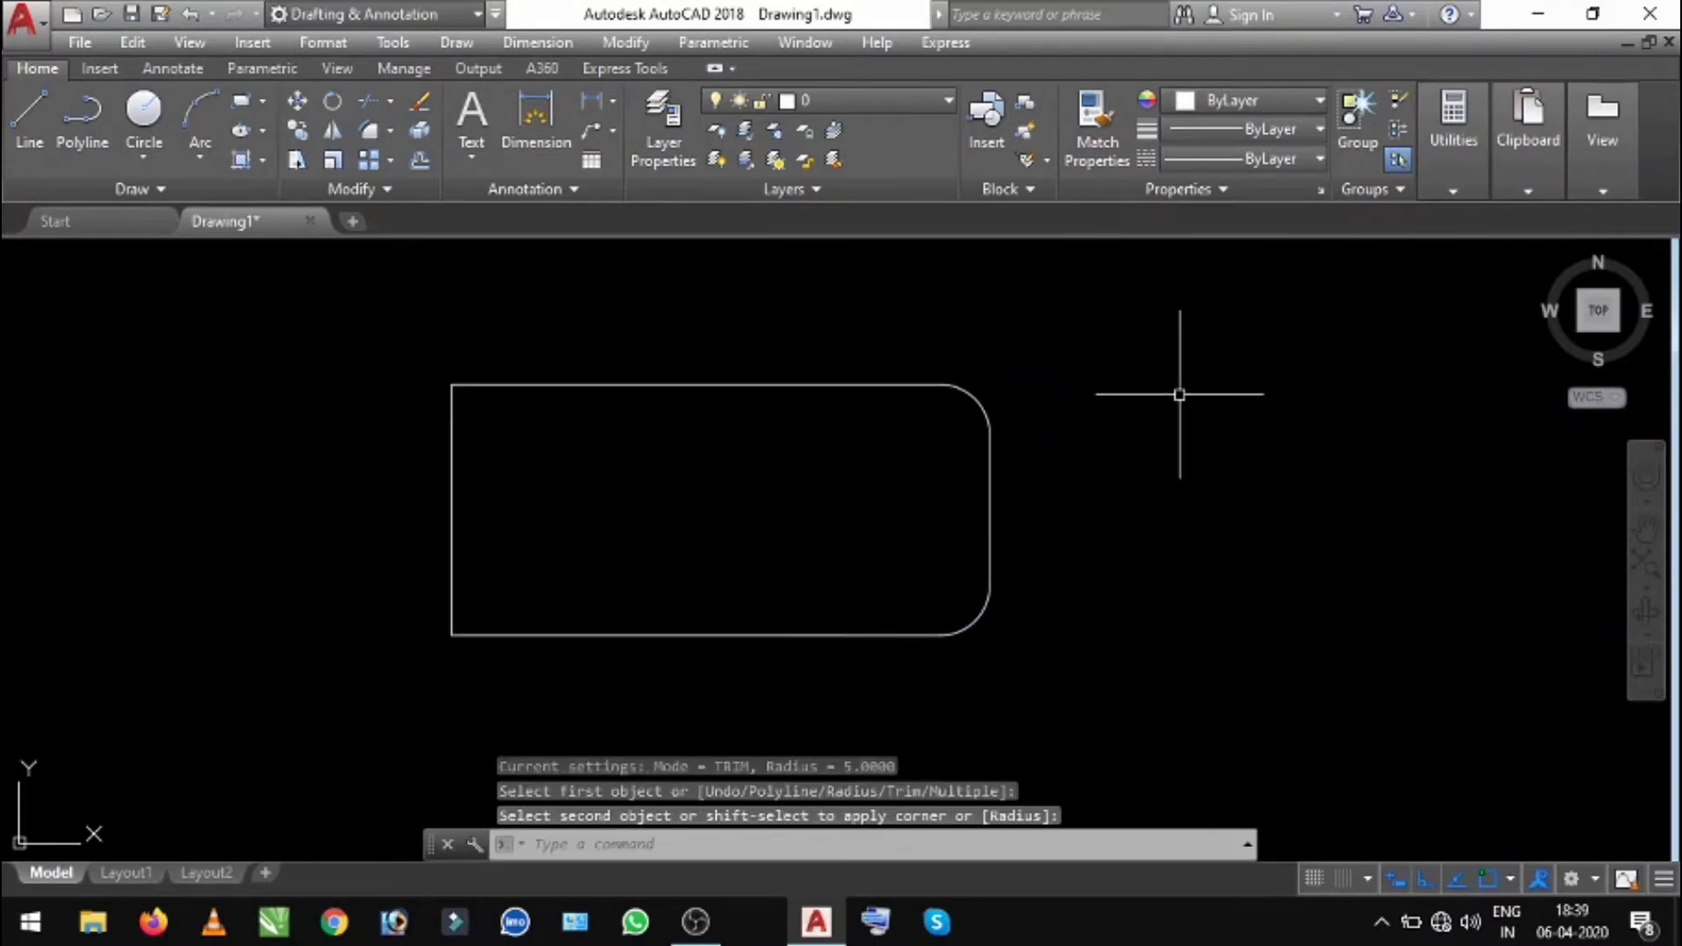
{"action": "key", "text": "Return"}
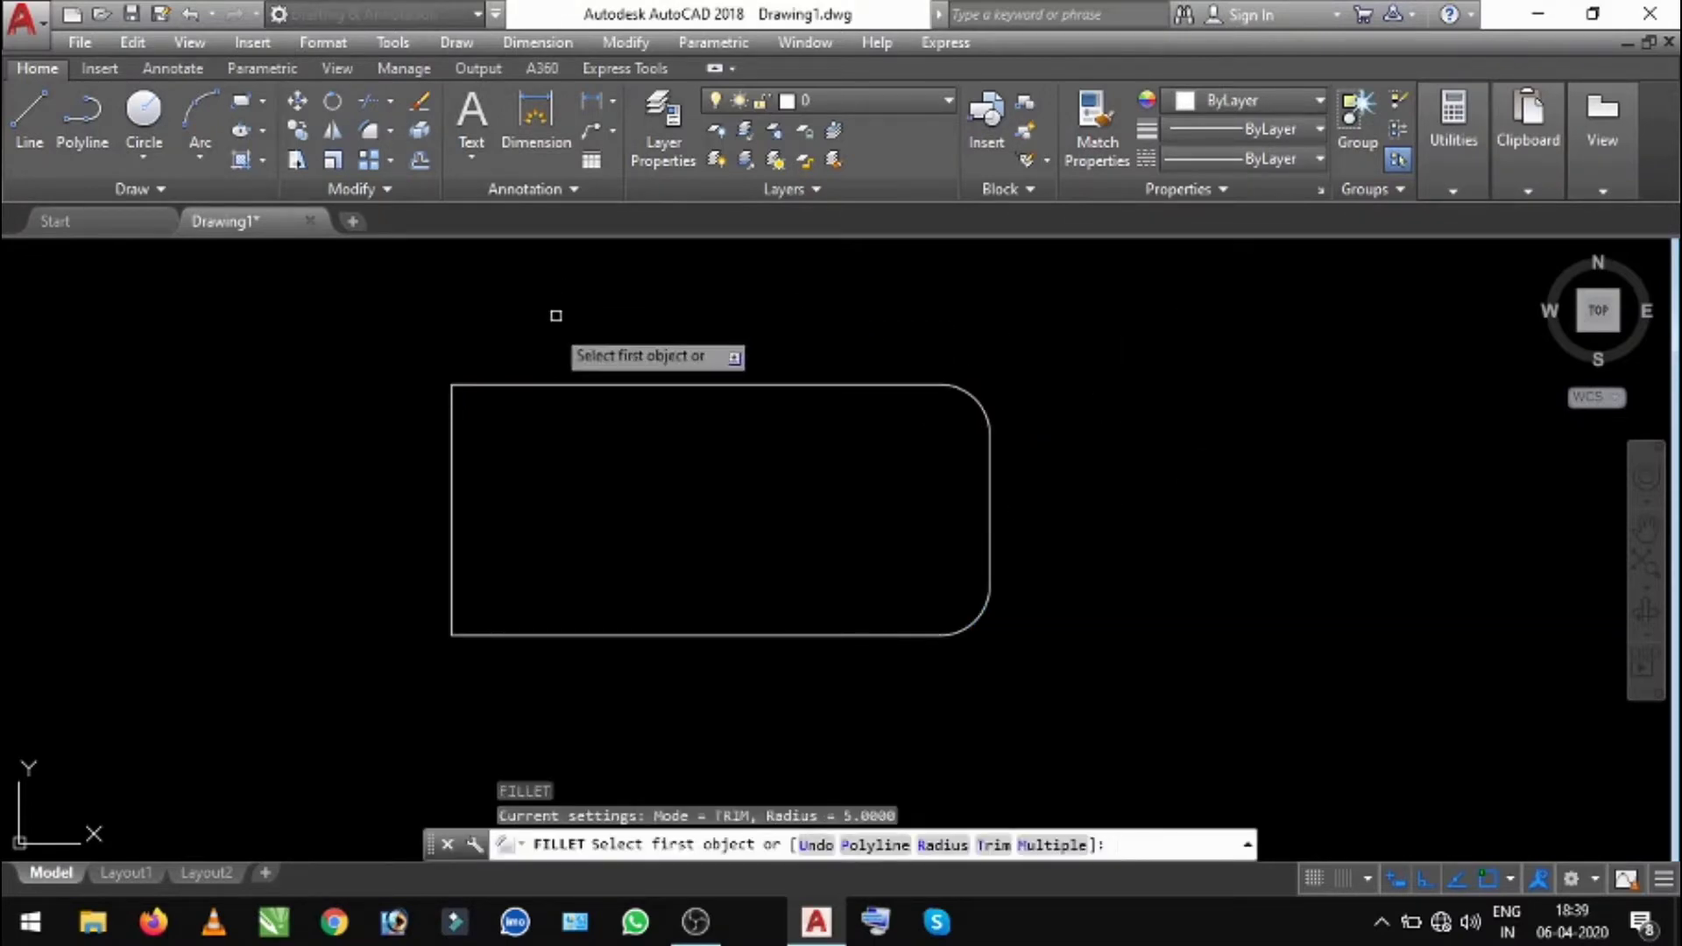
{"action": "left_click", "coordinate": [523, 386]}
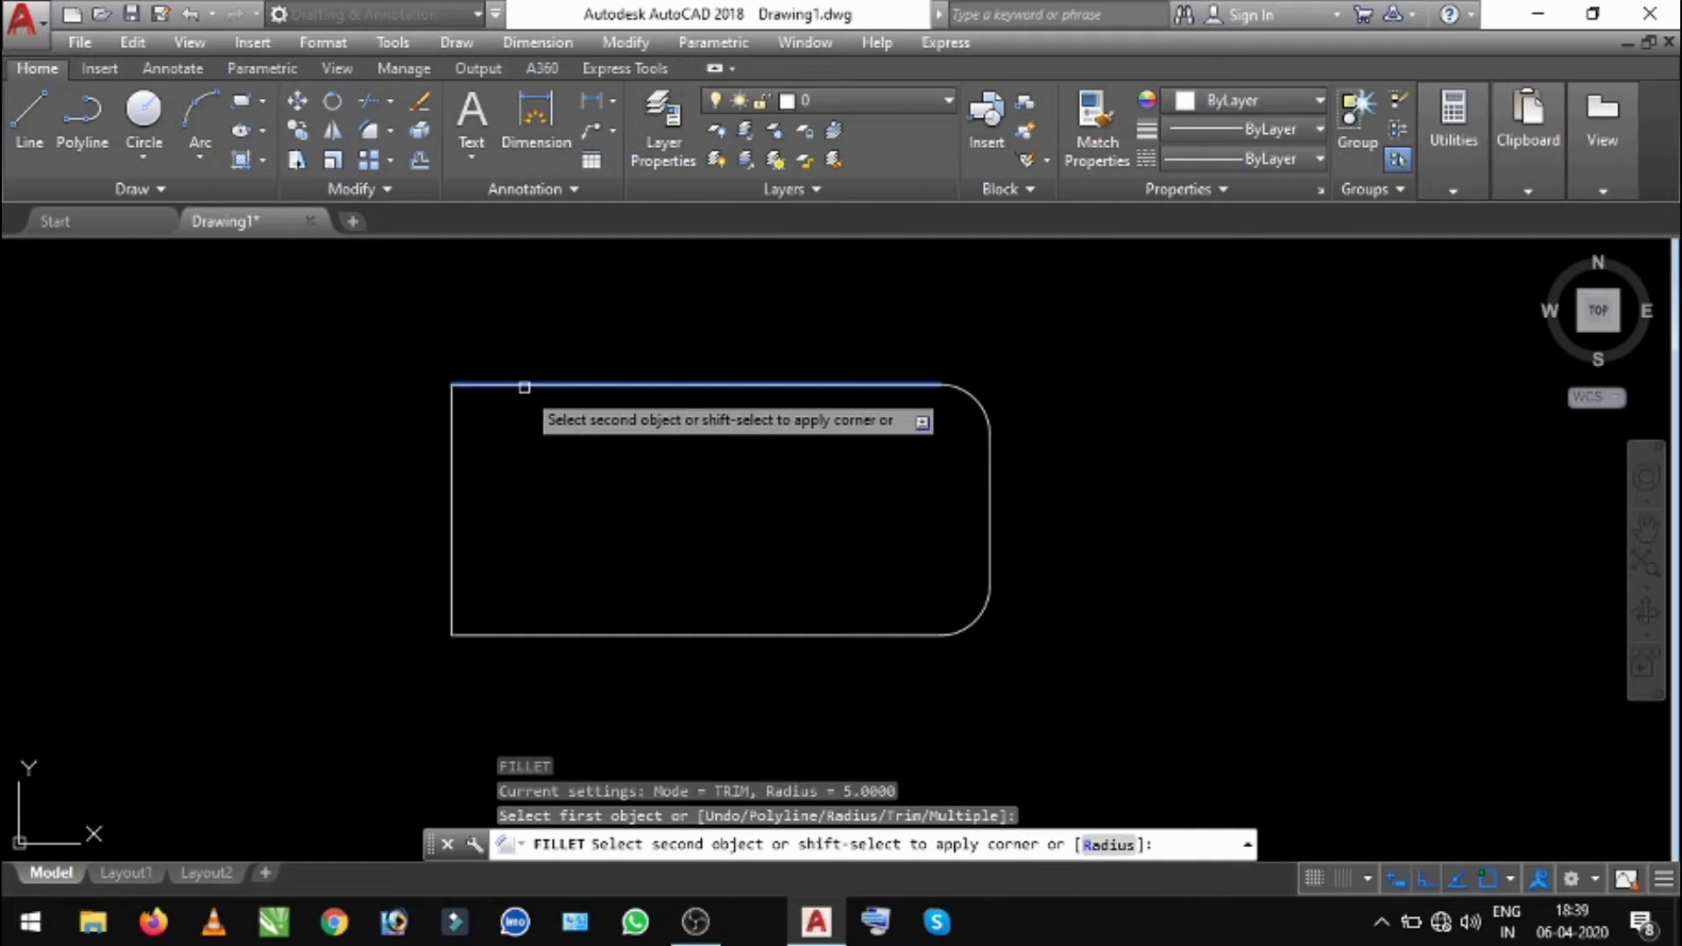
{"action": "left_click", "coordinate": [452, 433]}
{"action": "key", "text": "Return"}
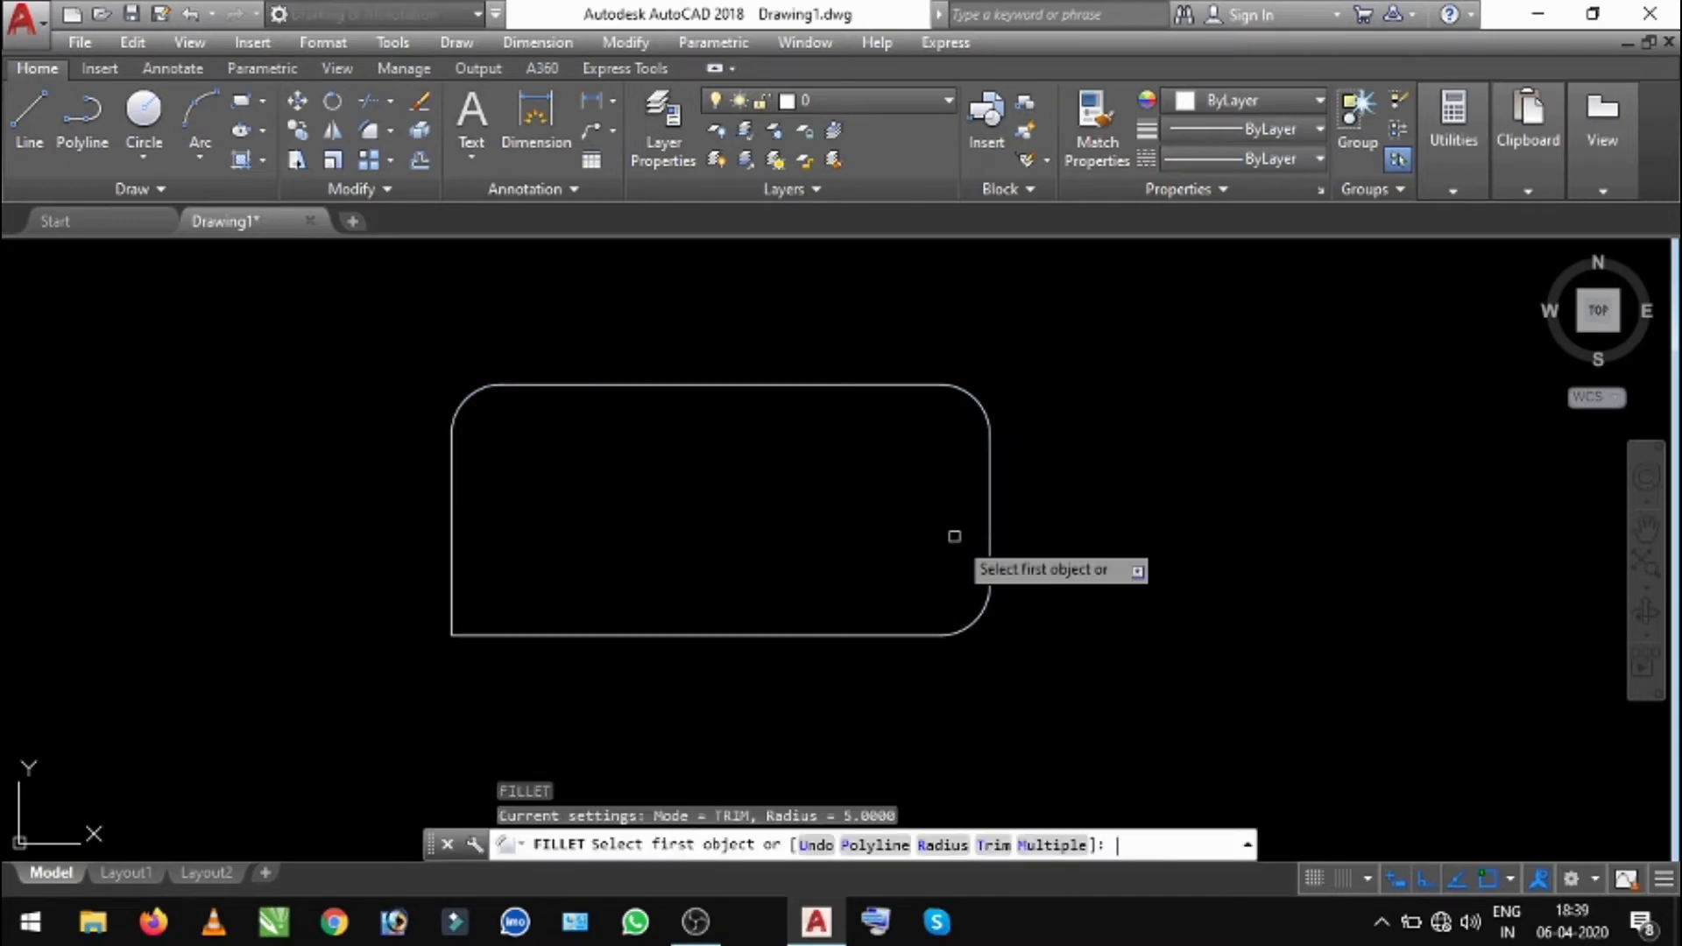
{"action": "left_click", "coordinate": [538, 633]}
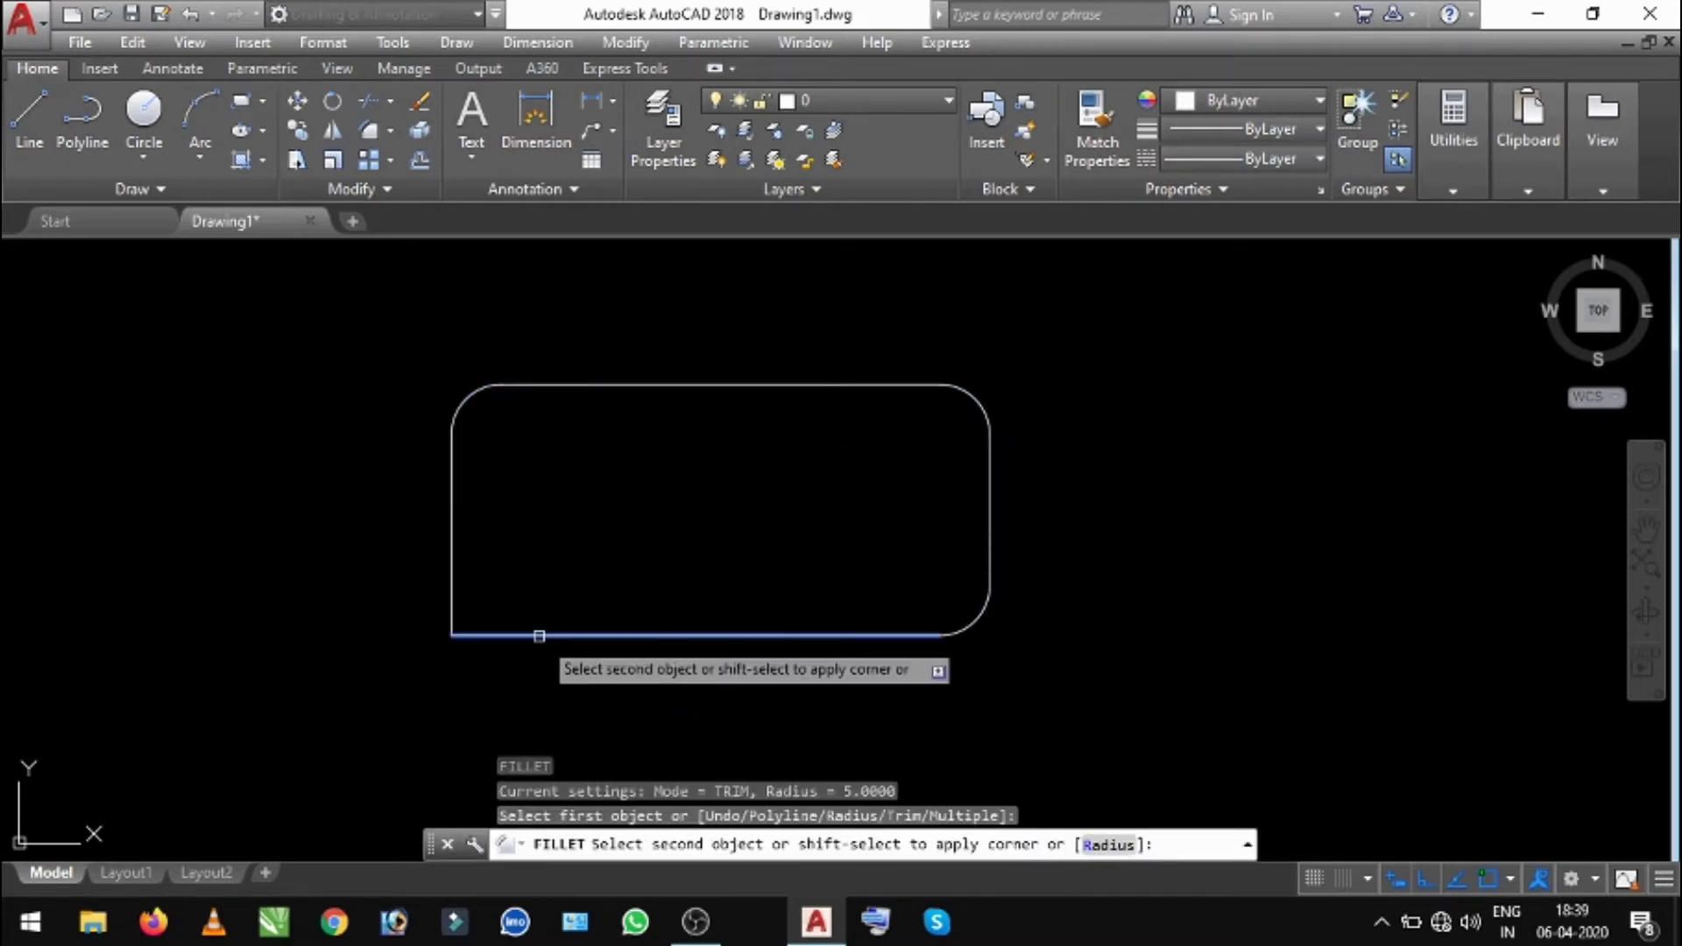
{"action": "left_click", "coordinate": [452, 593]}
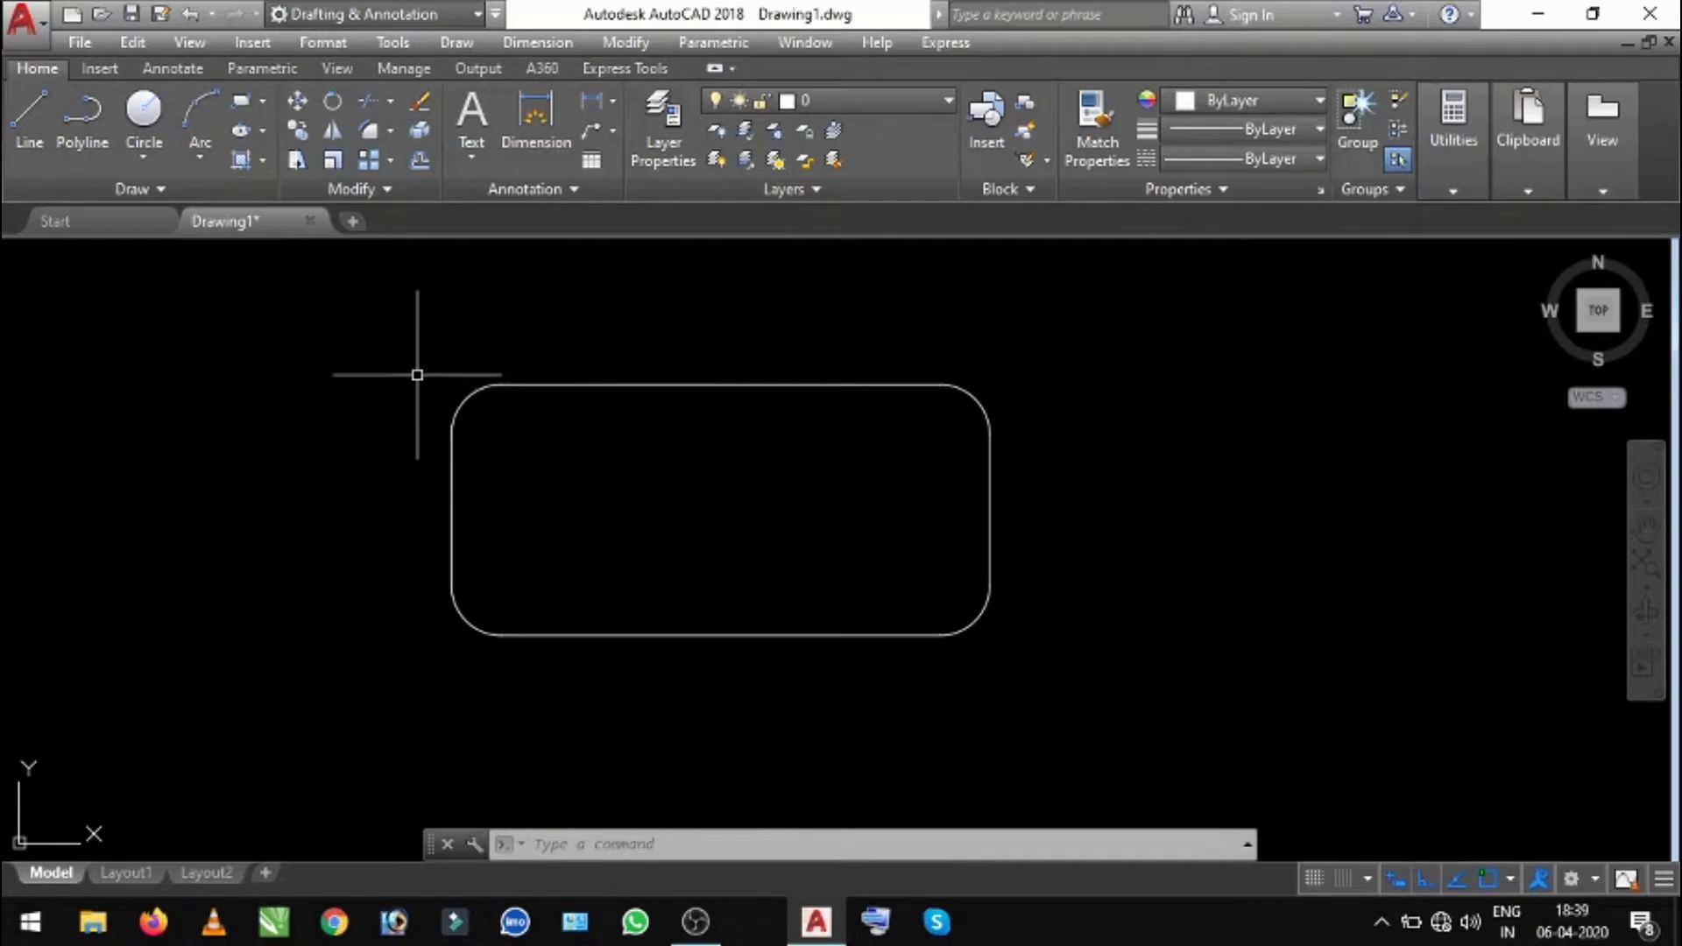
- Undo two fillets and set up CHAMFER with length 5 and angle 45°
{"action": "key", "text": "ctrl+z"}
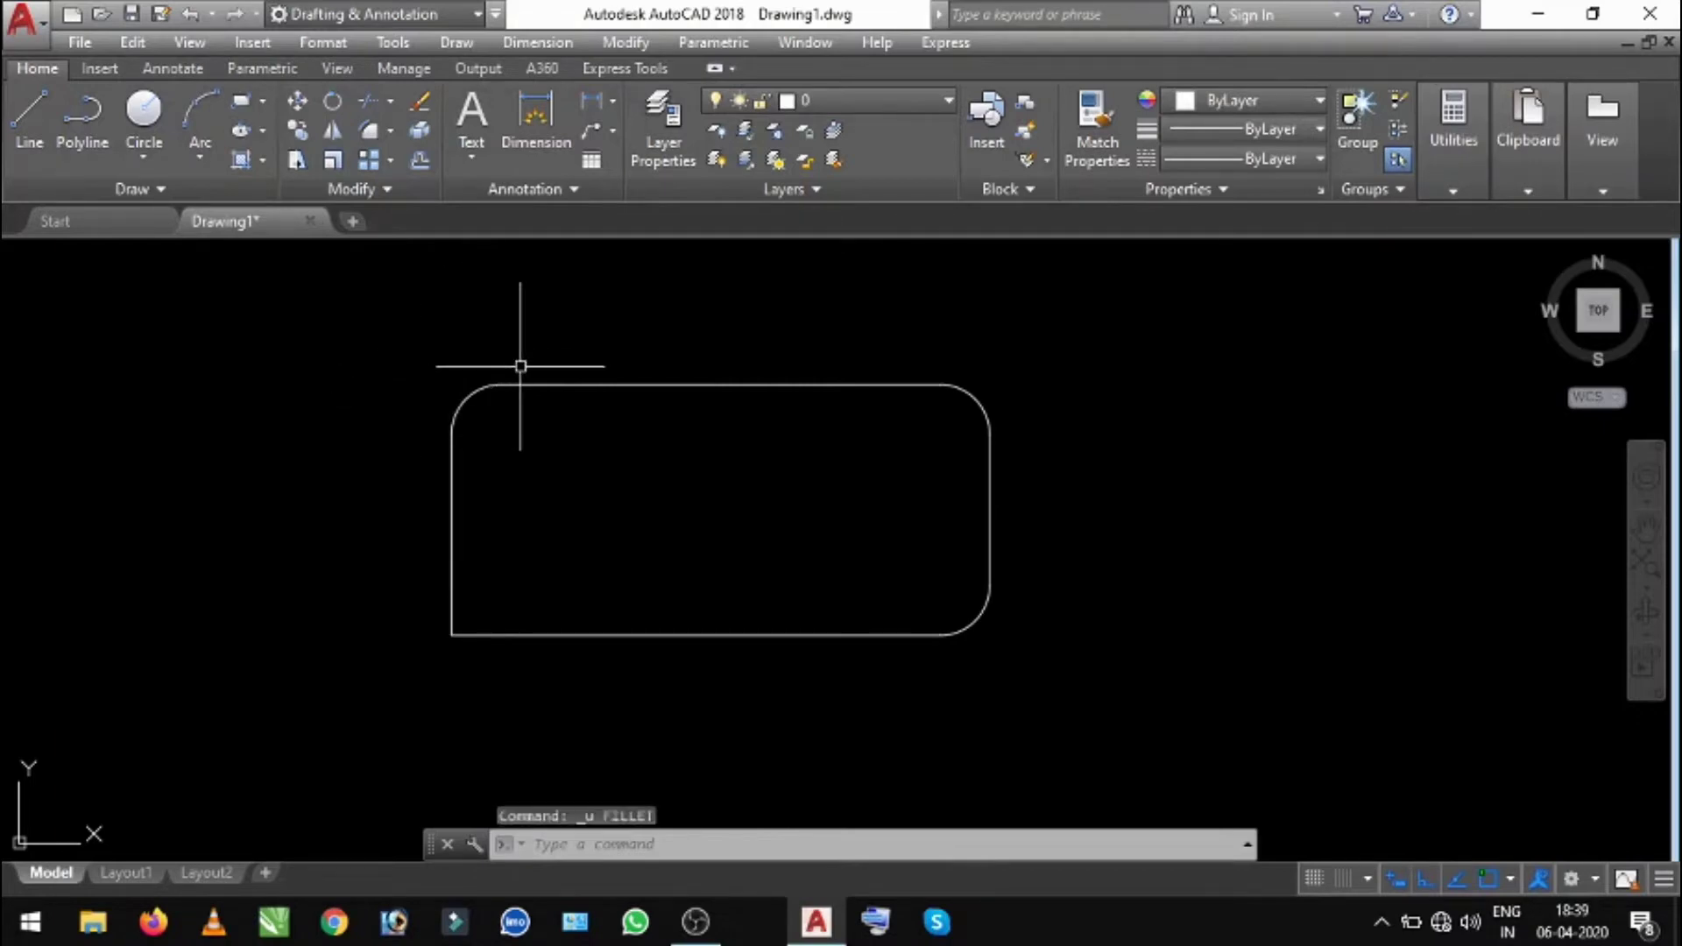
{"action": "key", "text": "ctrl+z"}
{"action": "key", "text": "ctrl+z"}
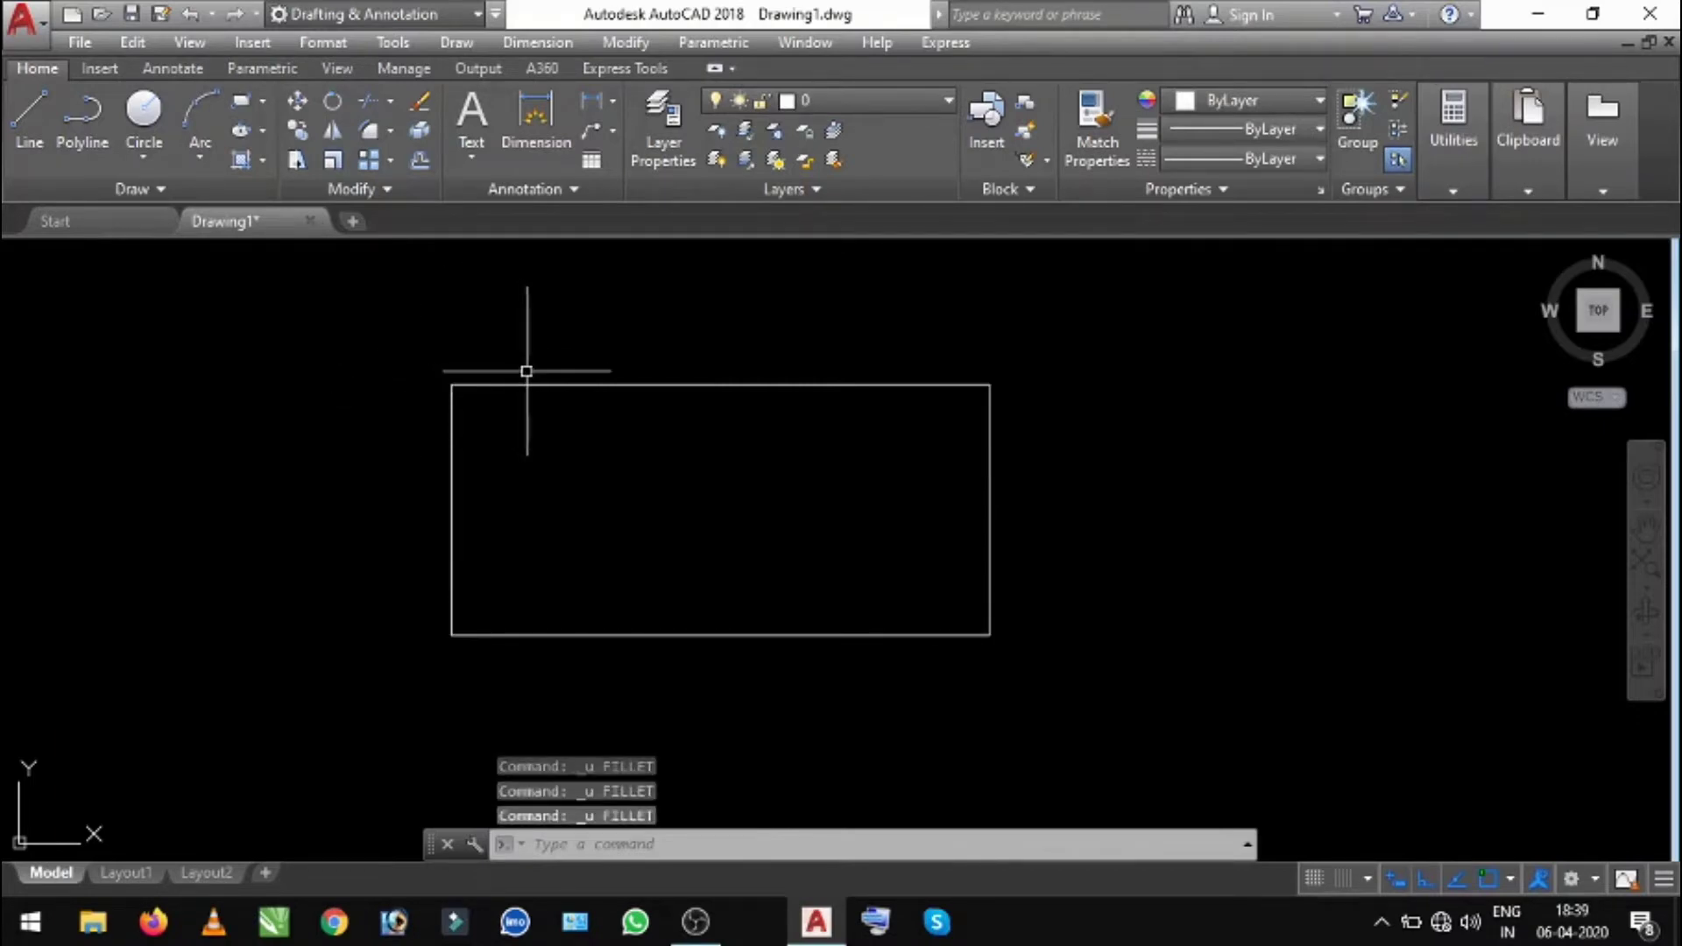
{"action": "left_click", "coordinate": [390, 134]}
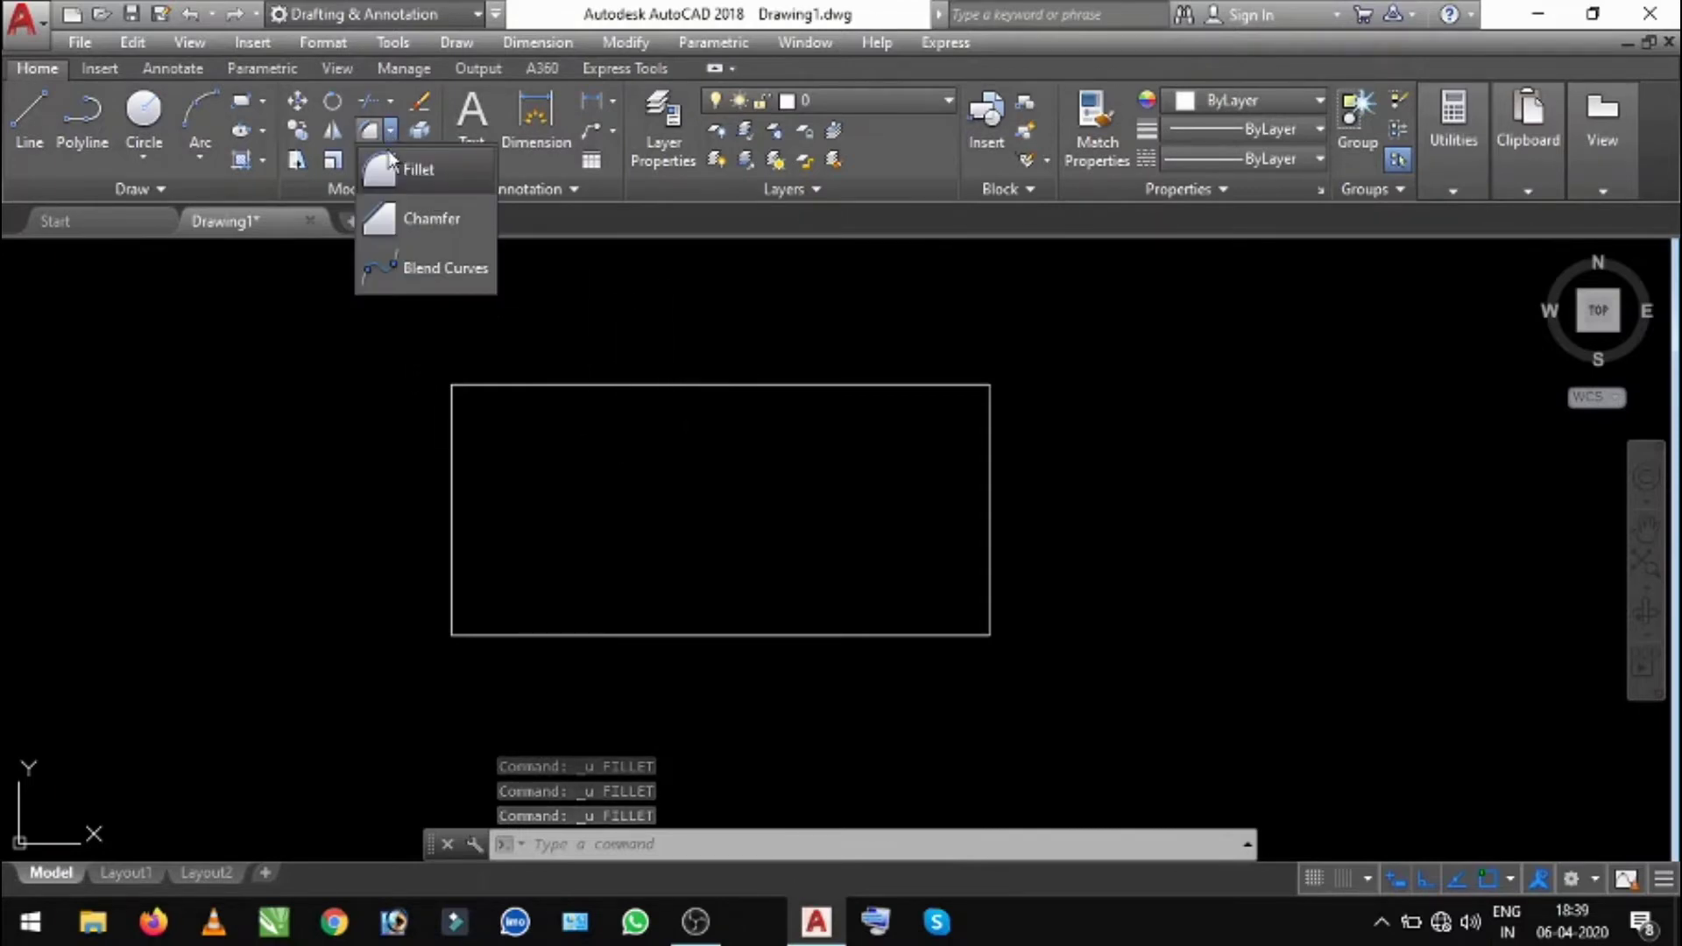
{"action": "left_click", "coordinate": [1142, 435]}
{"action": "type", "text": "CH"}
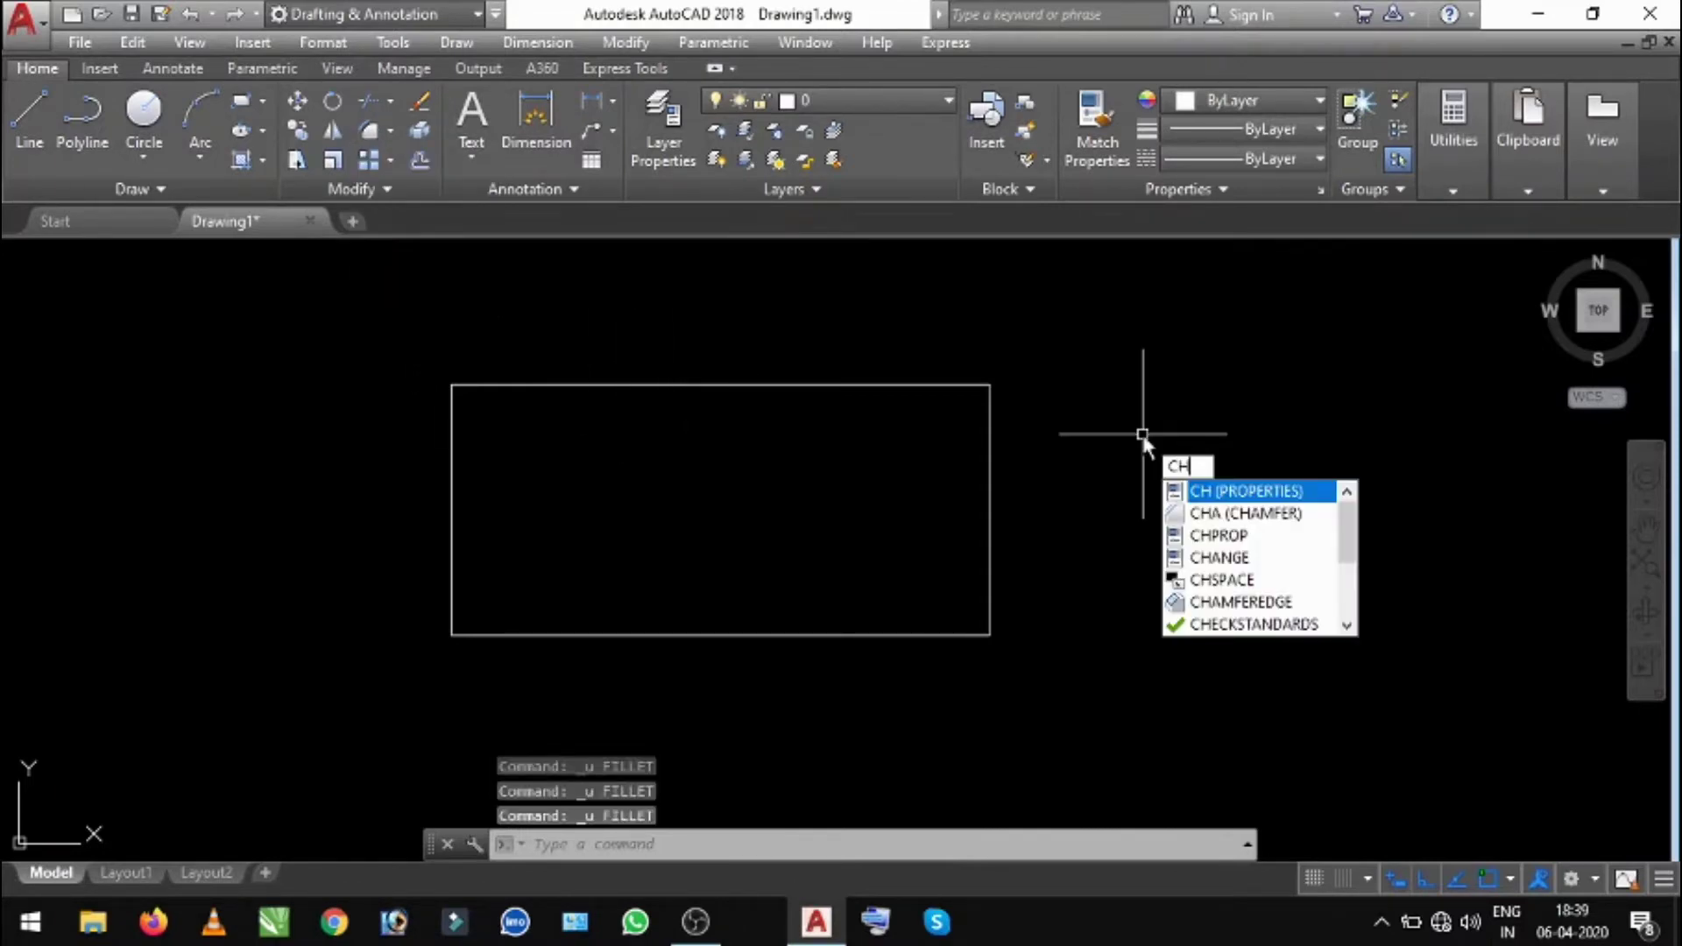
{"action": "type", "text": "A"}
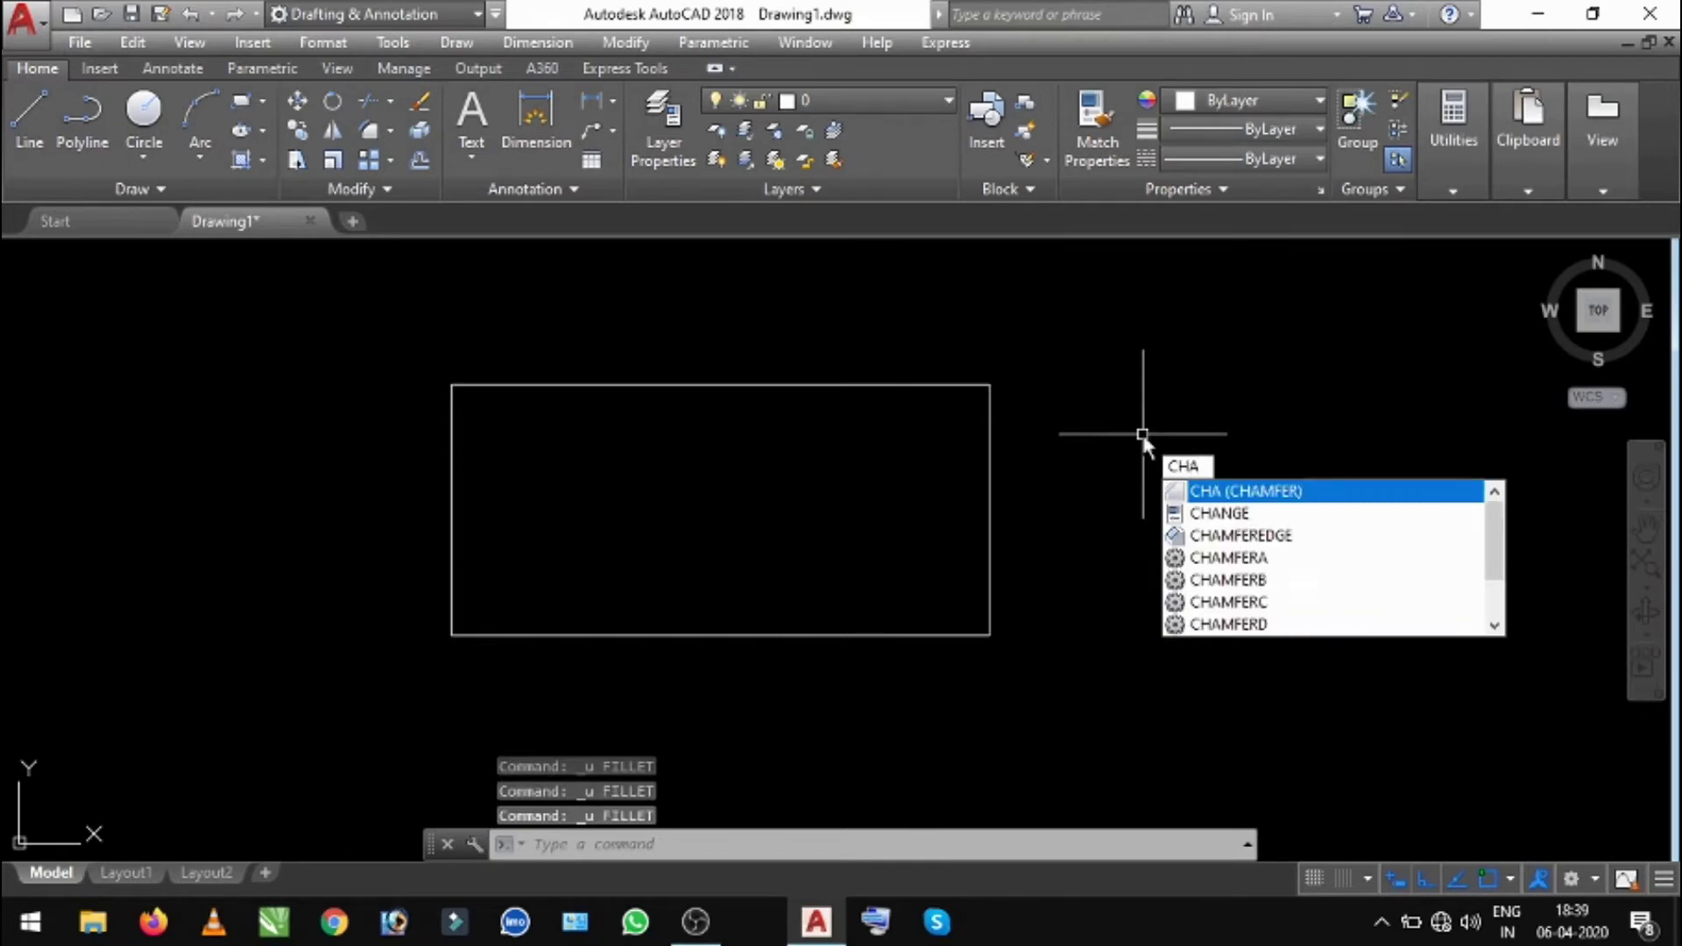
{"action": "key", "text": "Return"}
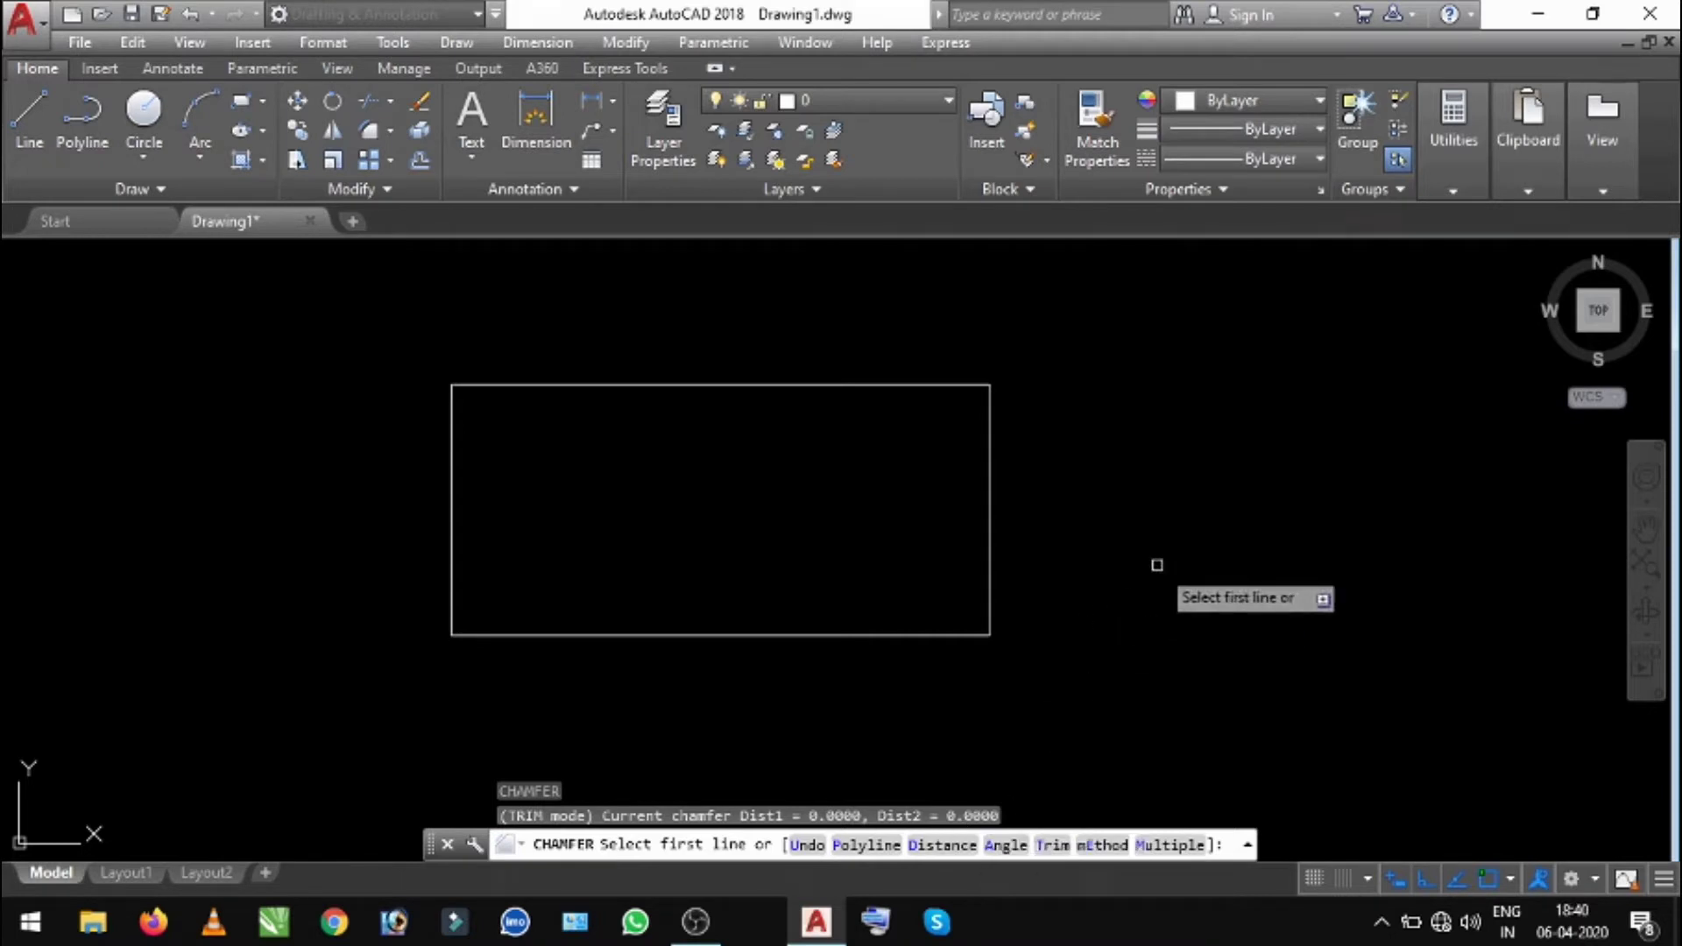
{"action": "type", "text": "a"}
{"action": "key", "text": "Return"}
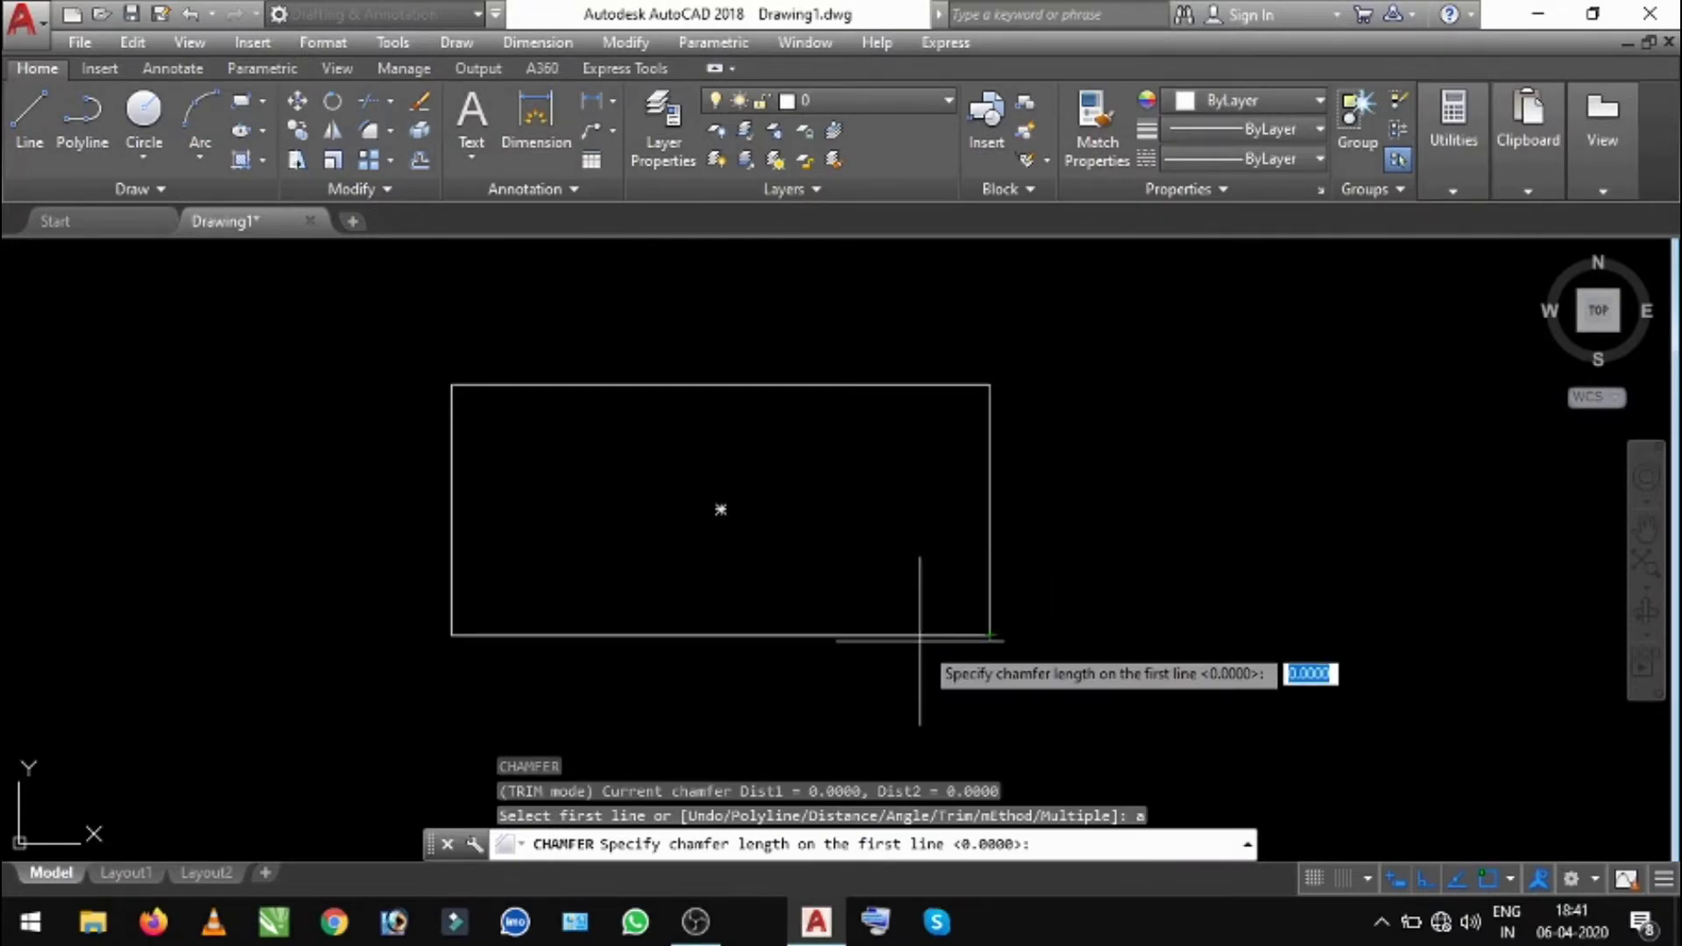
{"action": "key", "text": "Return"}
{"action": "type", "text": "45"}
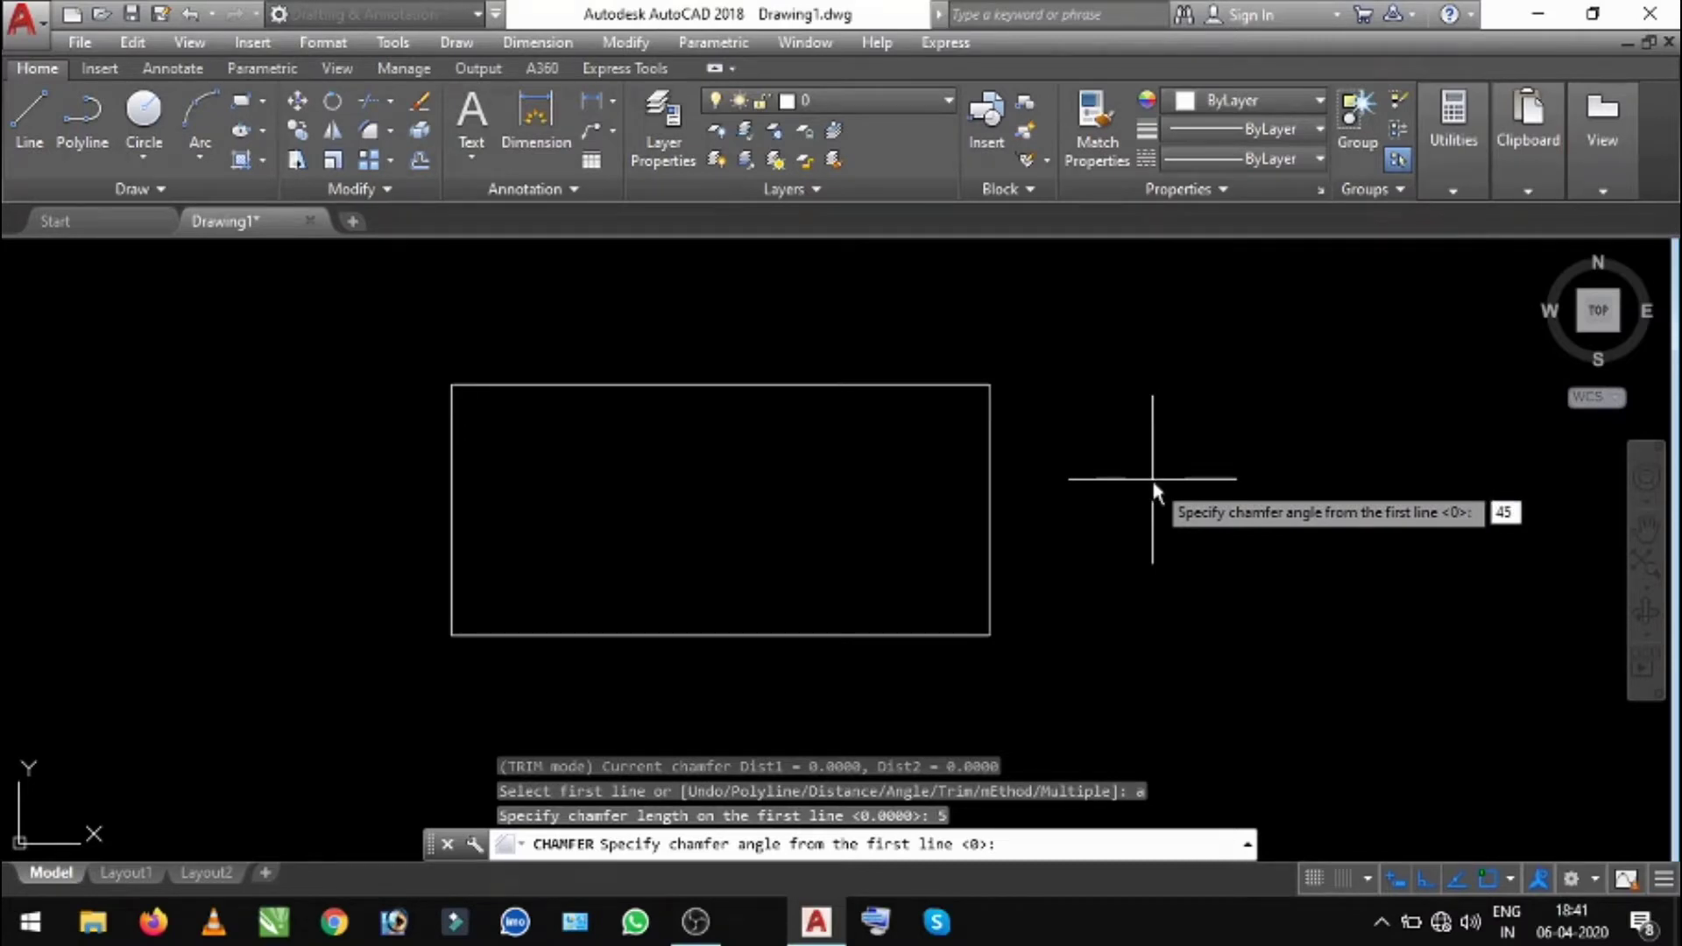
{"action": "key", "text": "Return"}
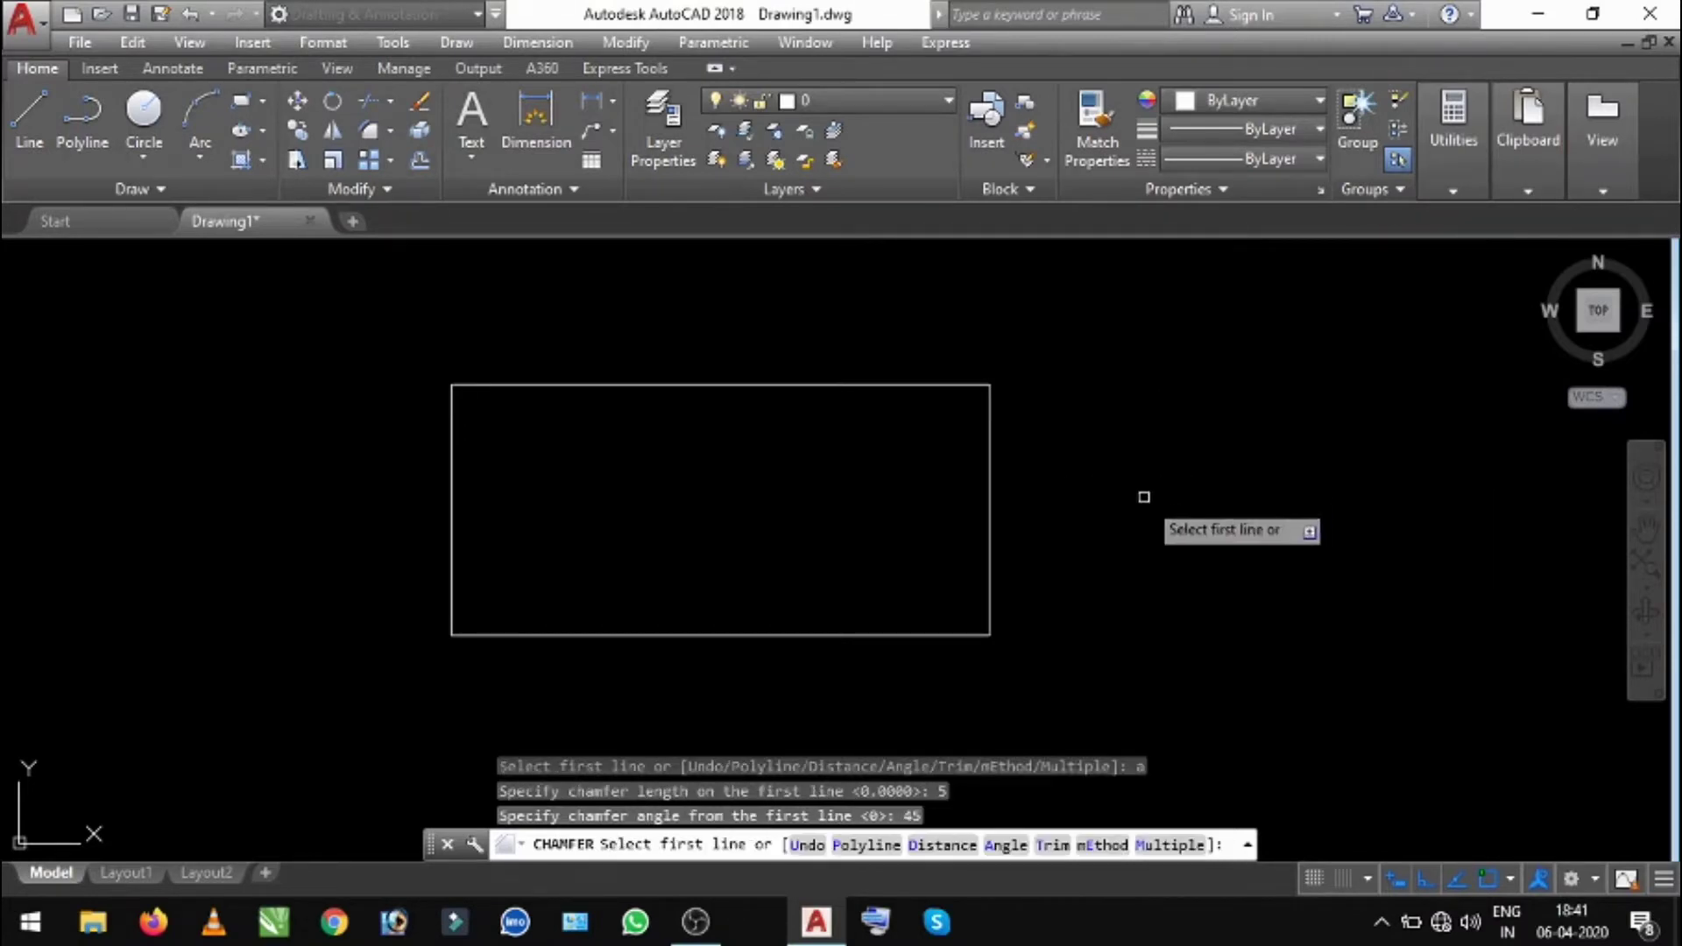
- Chamfer the bottom-right, top-right and top-left corners, then cancel and begin Stretch
{"action": "left_click", "coordinate": [992, 565]}
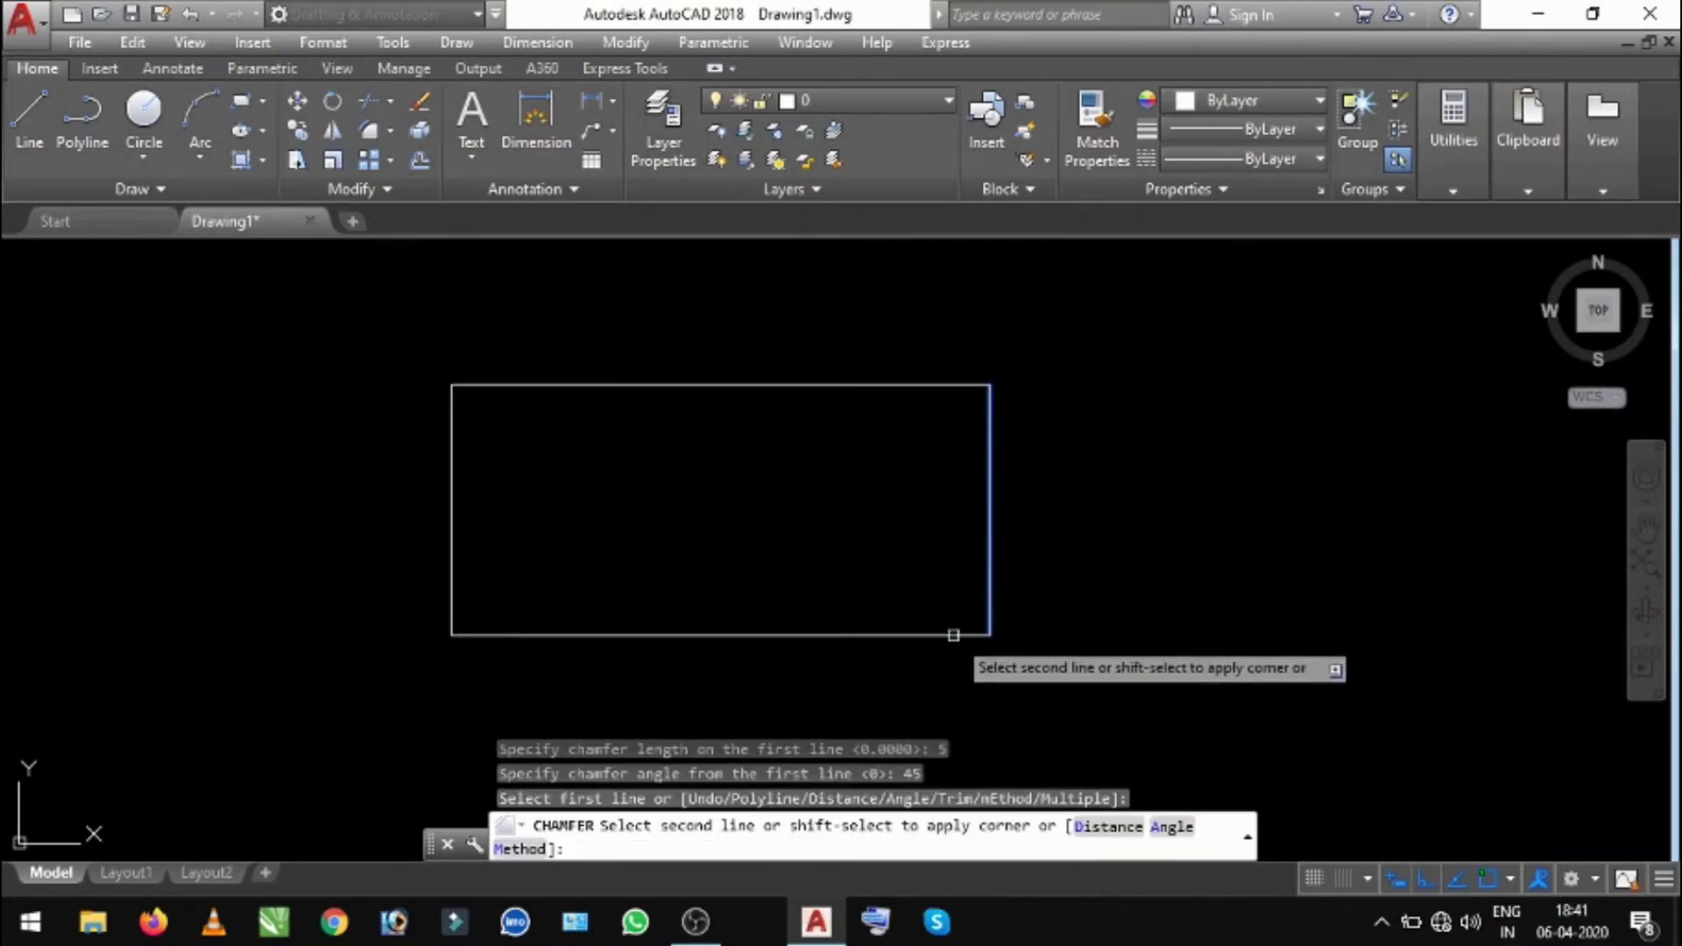
{"action": "left_click", "coordinate": [950, 632]}
{"action": "key", "text": "Return"}
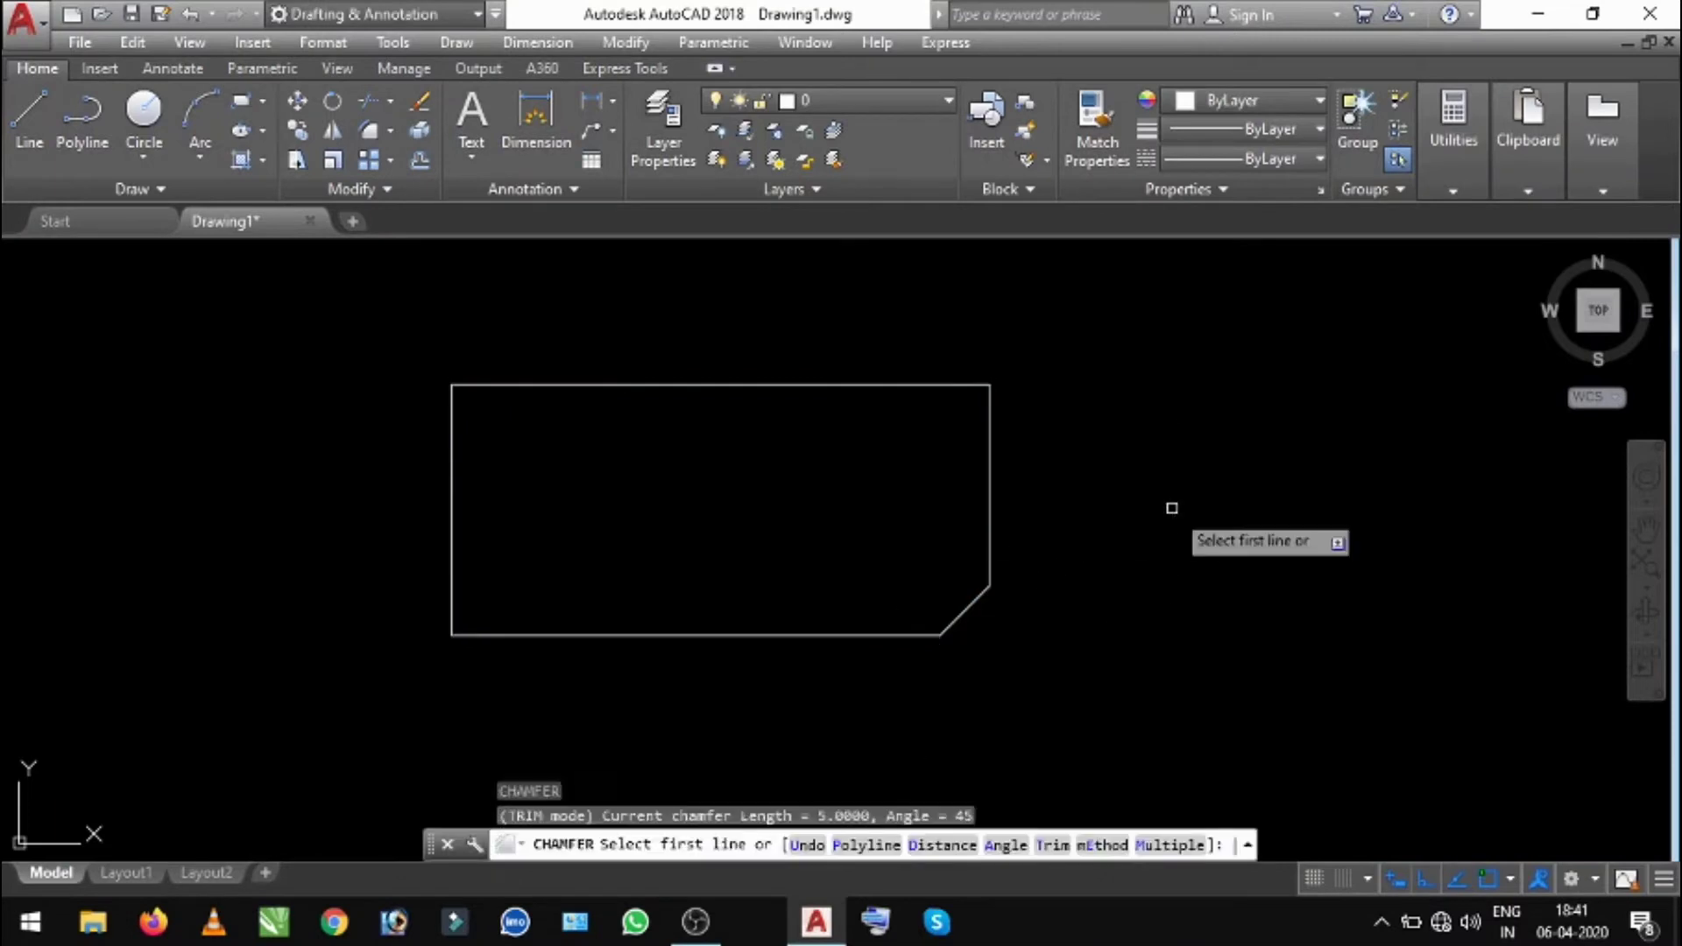
{"action": "left_click", "coordinate": [984, 437]}
{"action": "left_click", "coordinate": [946, 384]}
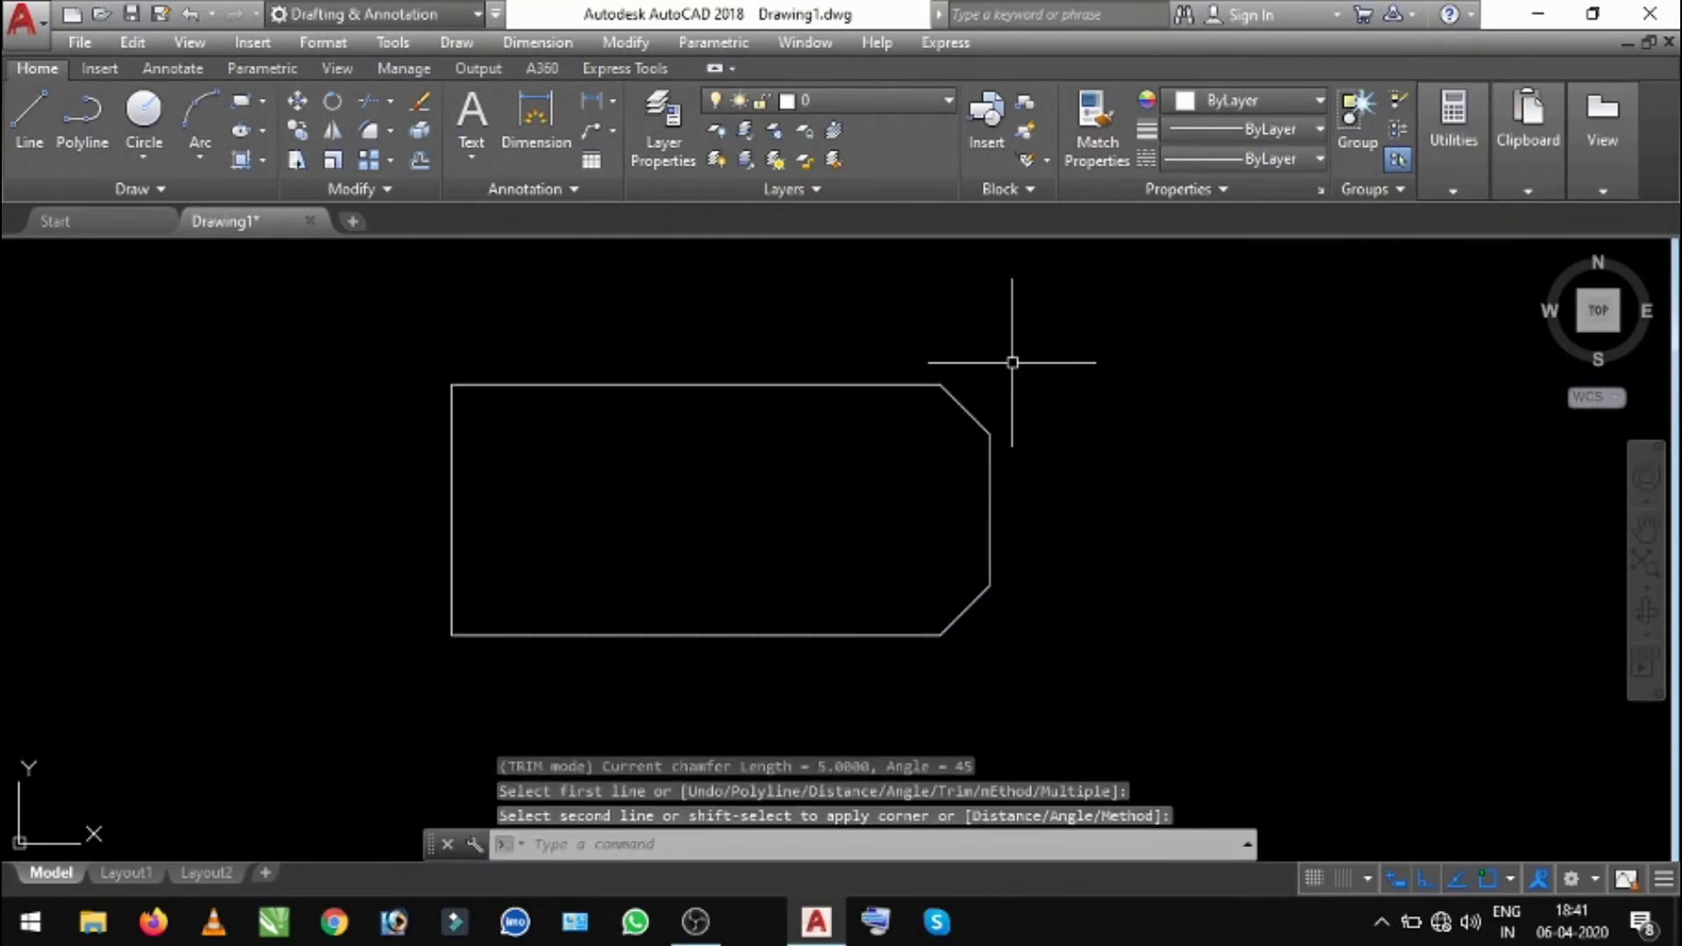
{"action": "key", "text": "Return"}
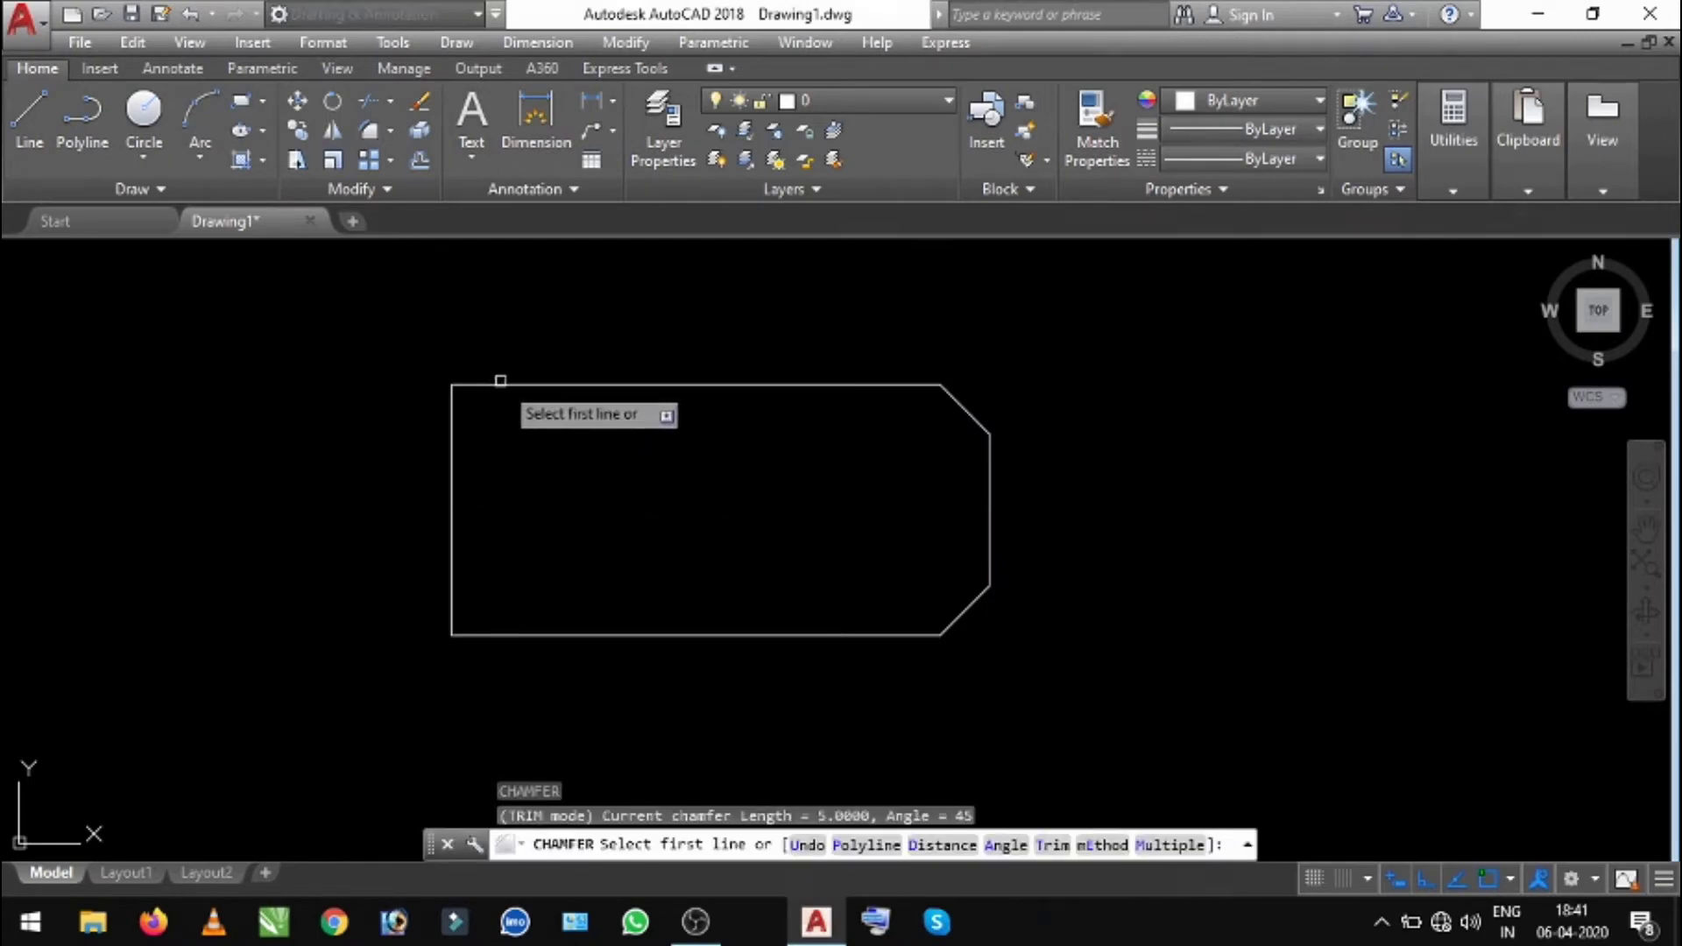
{"action": "left_click", "coordinate": [504, 384]}
{"action": "left_click", "coordinate": [452, 442]}
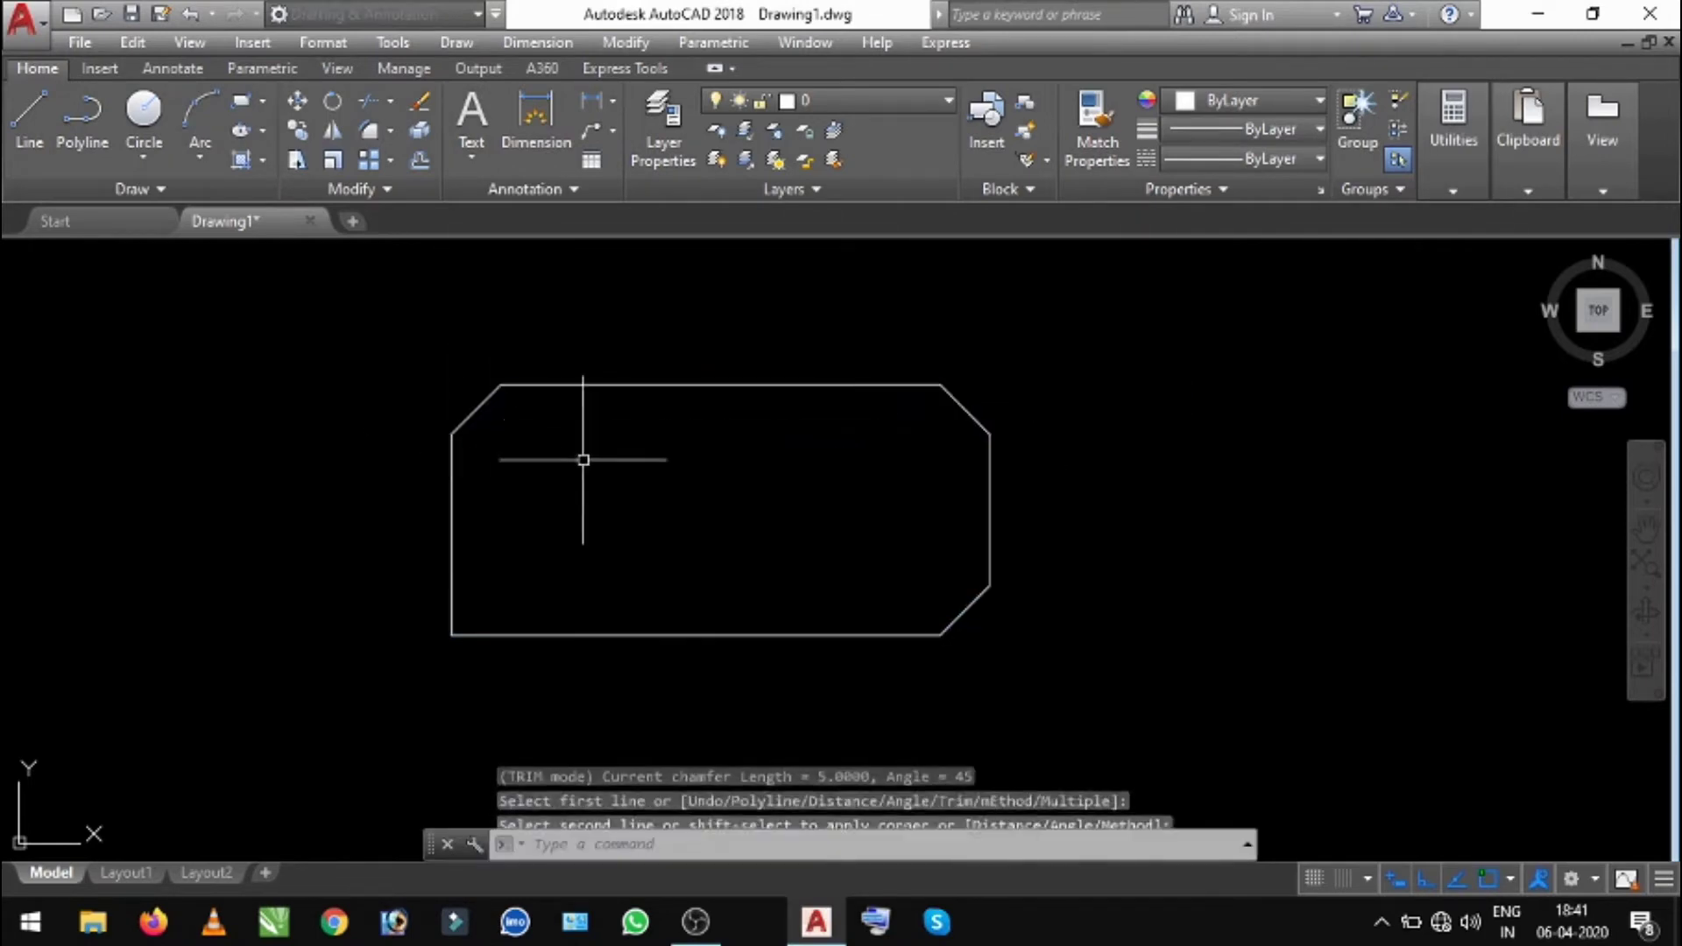
{"action": "key", "text": "Return"}
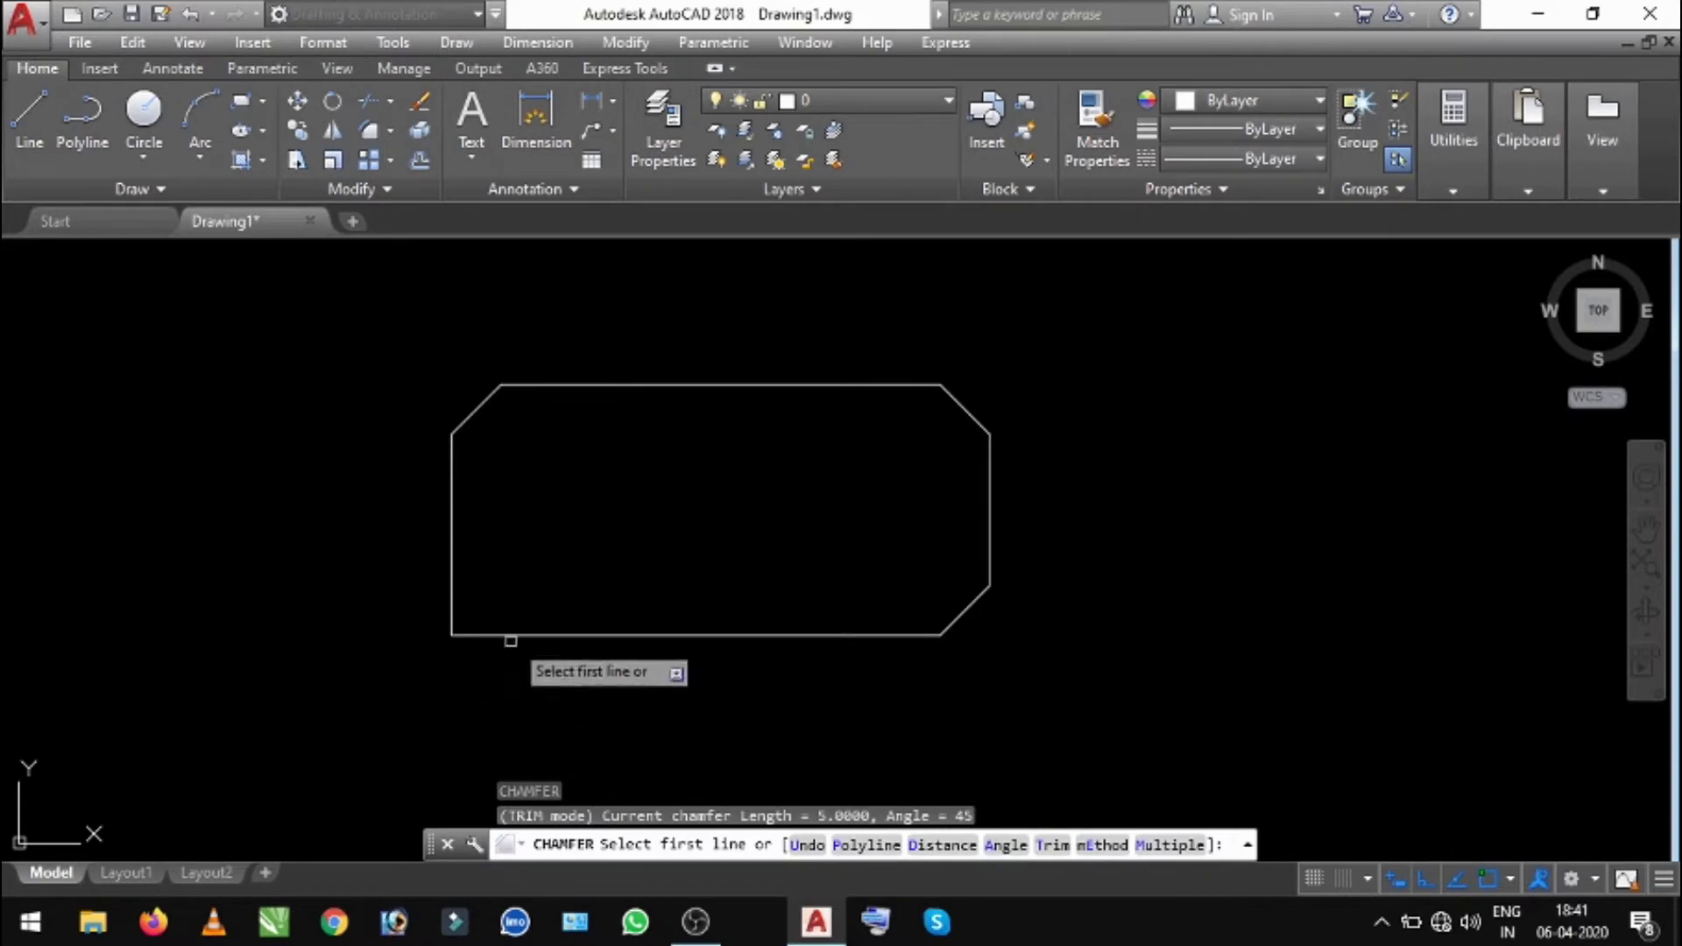
{"action": "left_click", "coordinate": [512, 634]}
{"action": "key", "text": "Escape"}
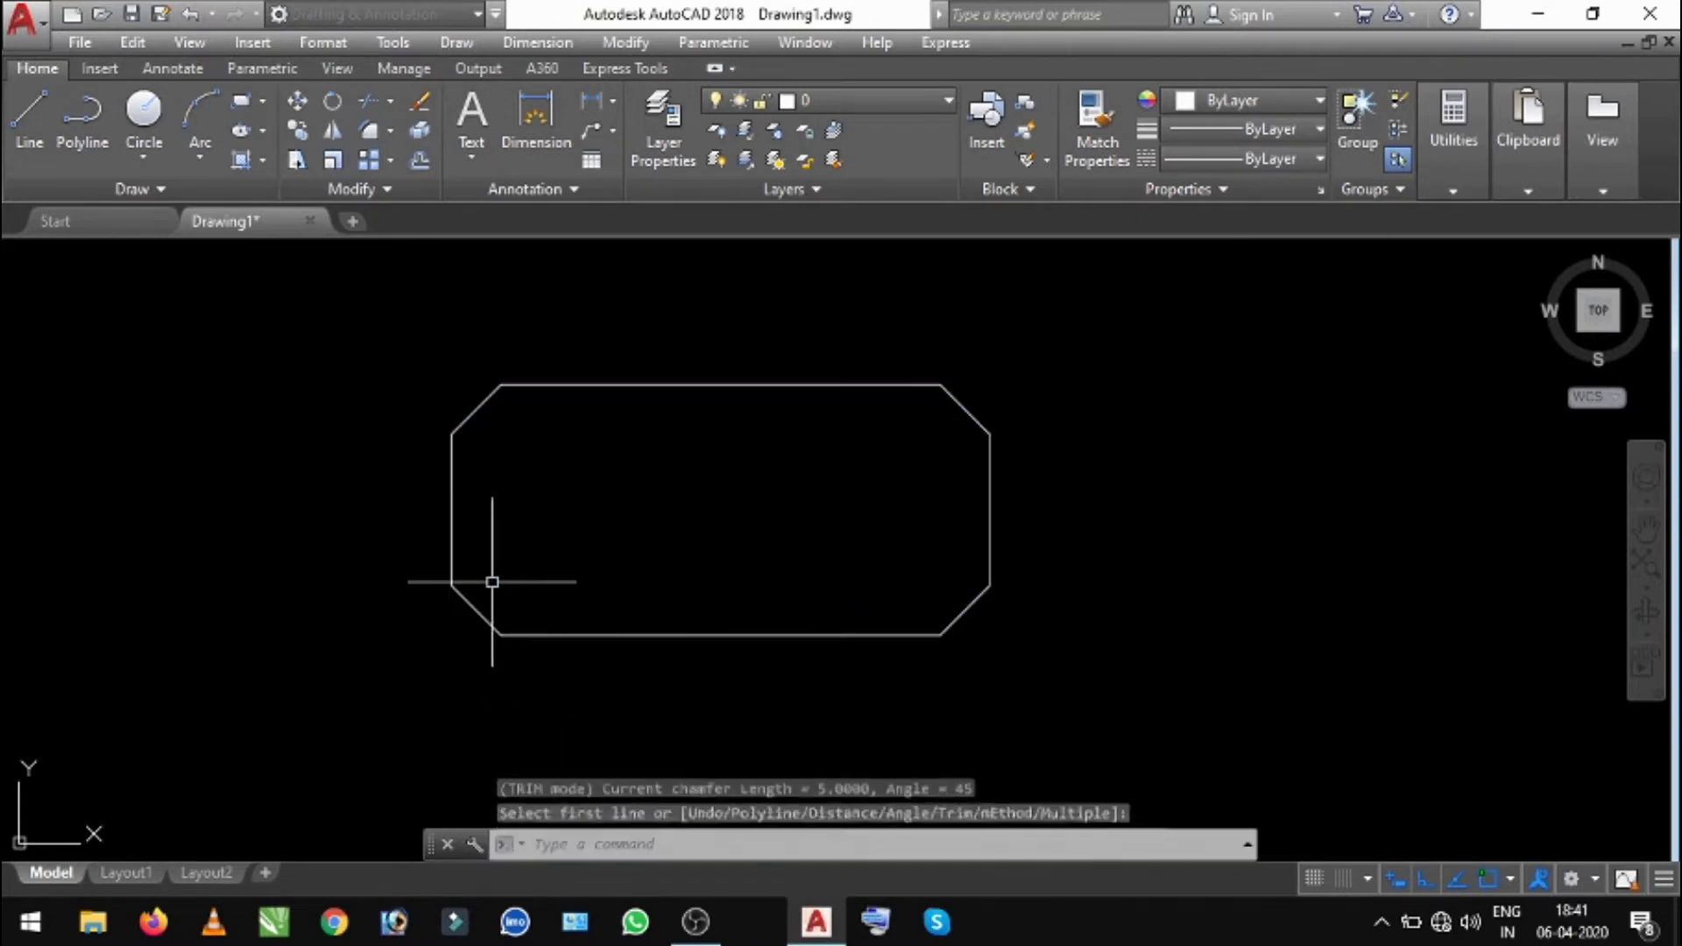
{"action": "left_click", "coordinate": [296, 160]}
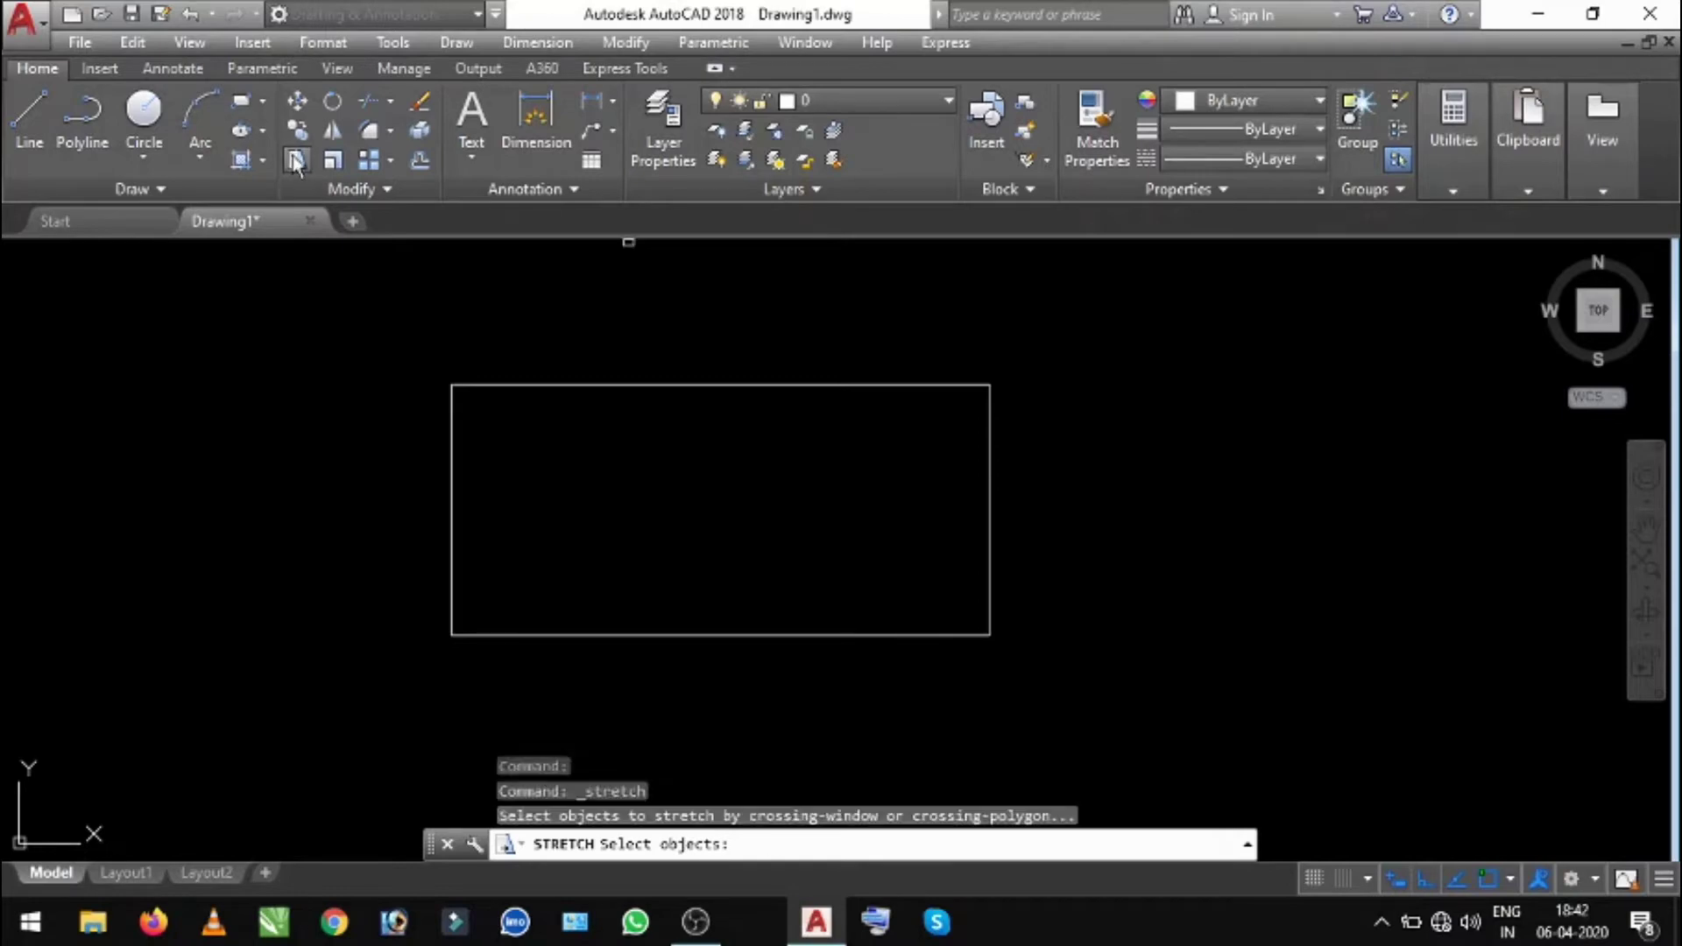
- Stretch the whole rectangle from its lower-left corner to a point up-left, with Ortho off
{"action": "left_click", "coordinate": [394, 315]}
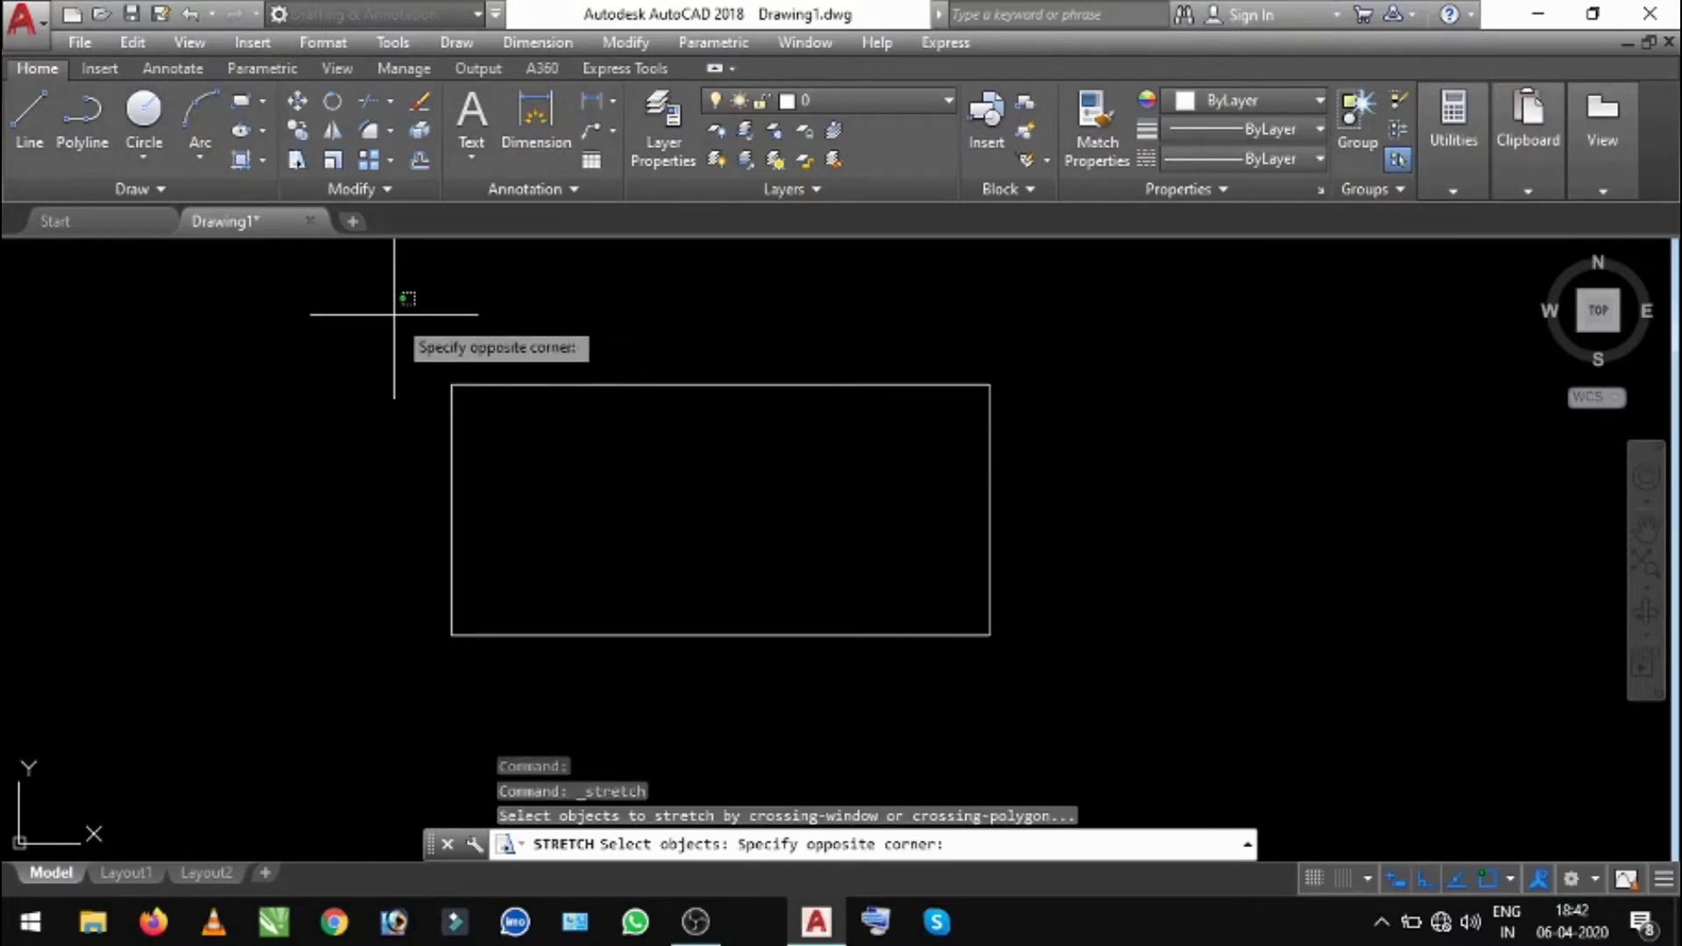
{"action": "left_click", "coordinate": [1217, 688]}
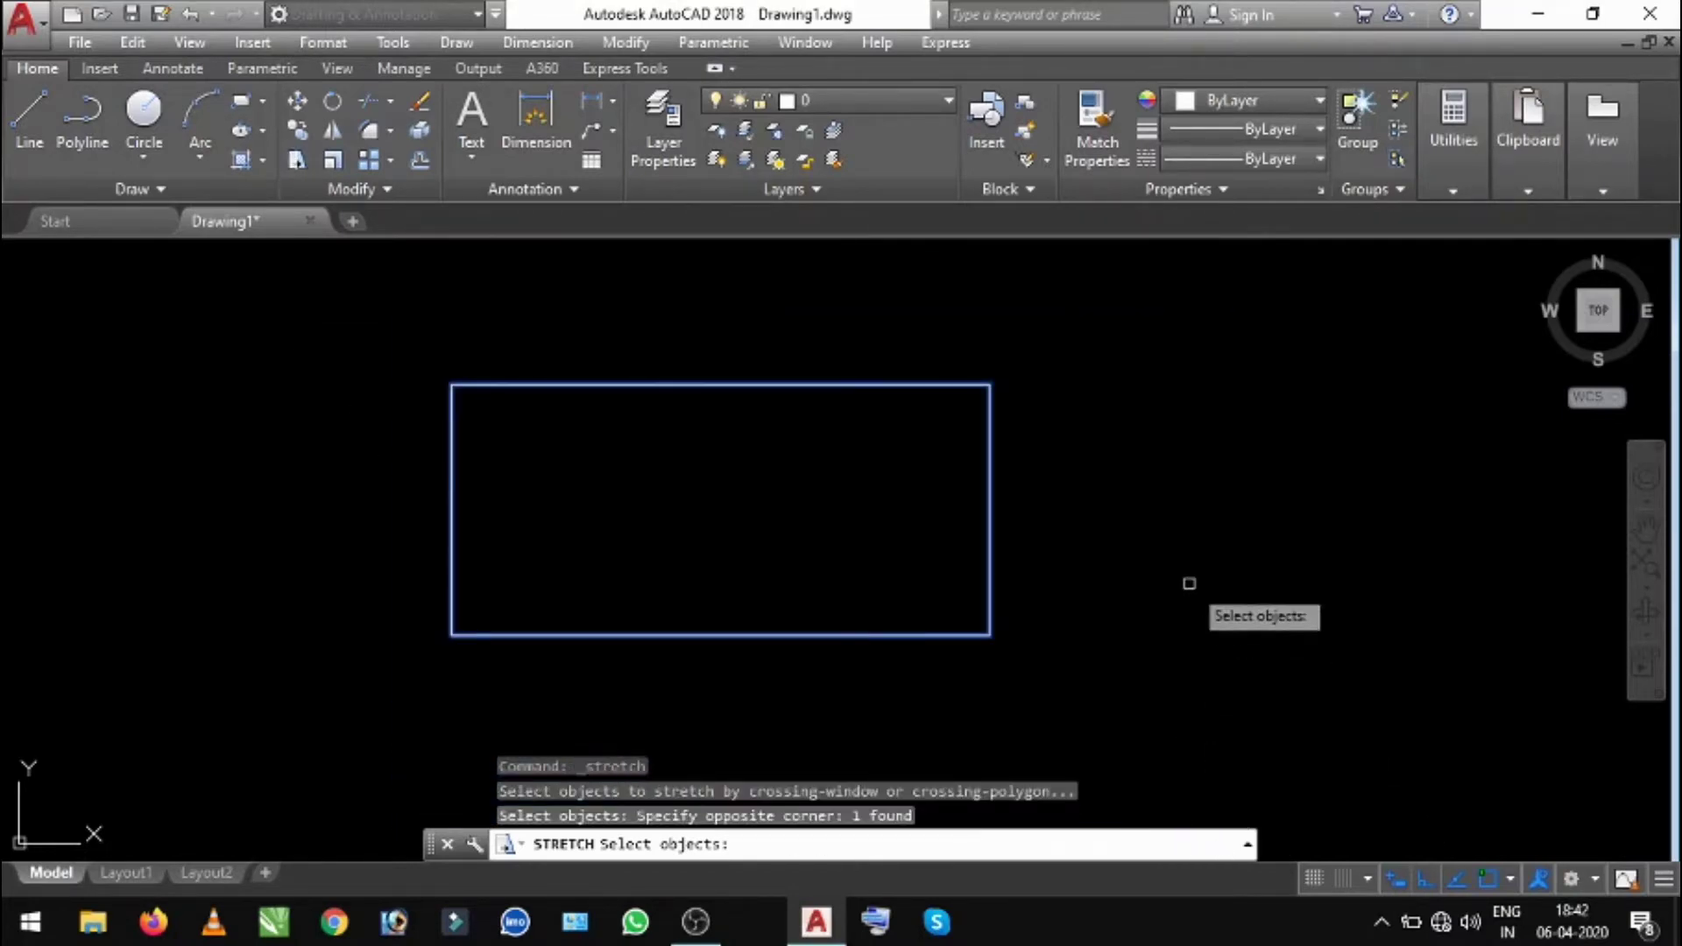
{"action": "key", "text": "Return"}
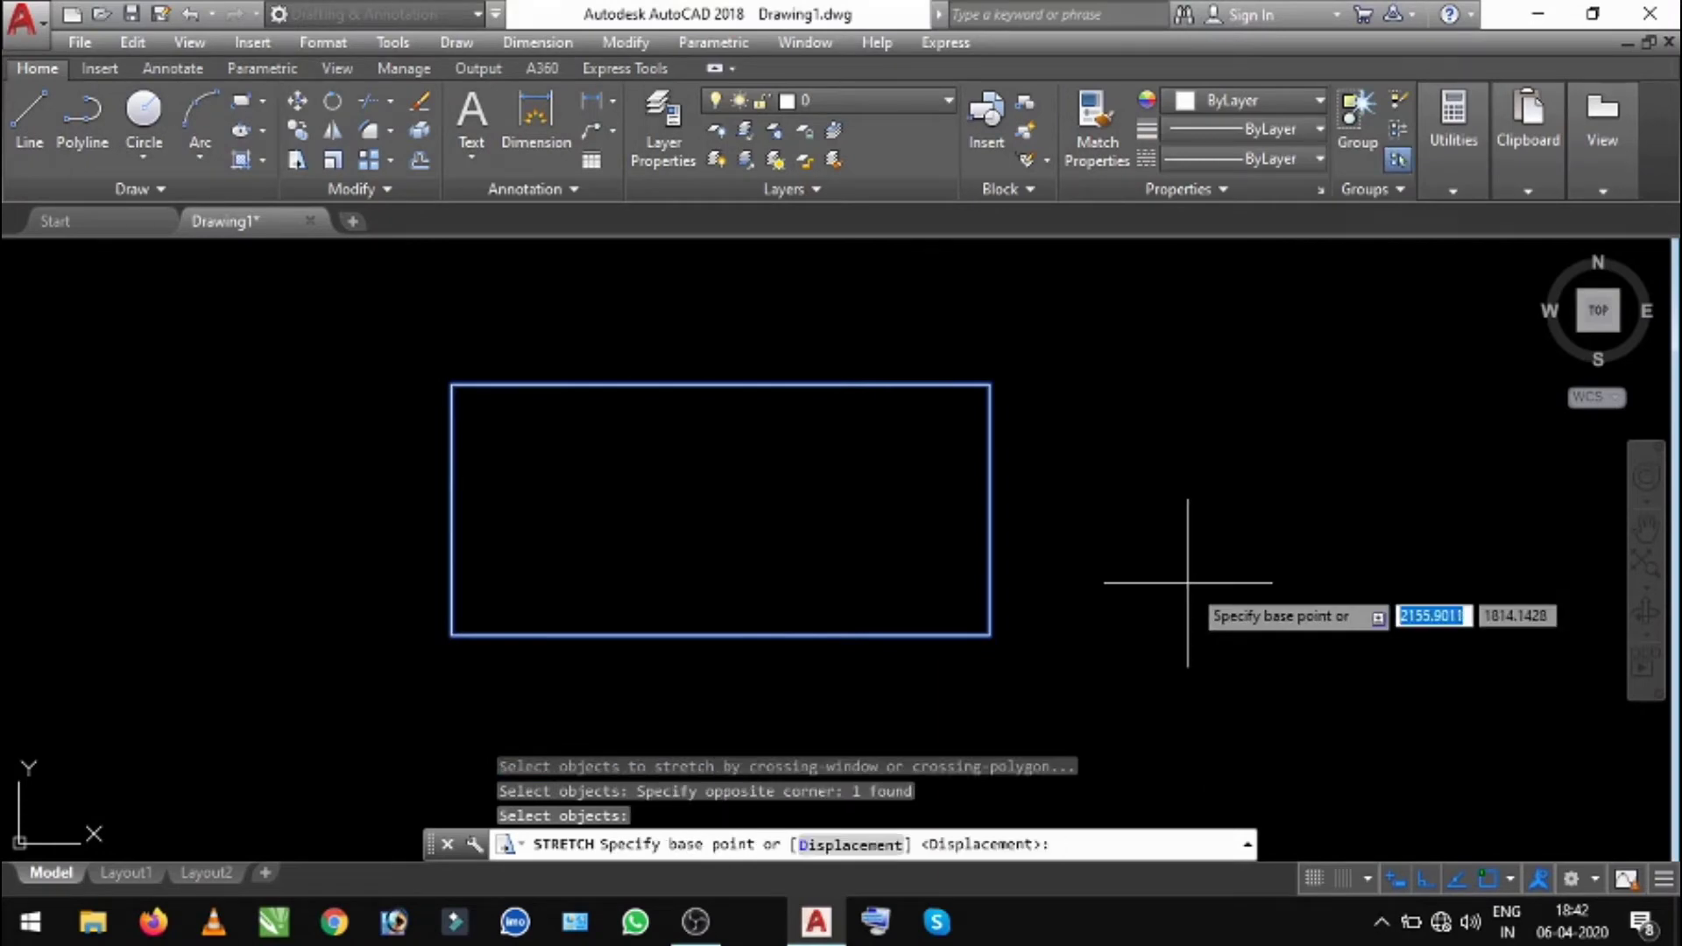
{"action": "left_click", "coordinate": [451, 634]}
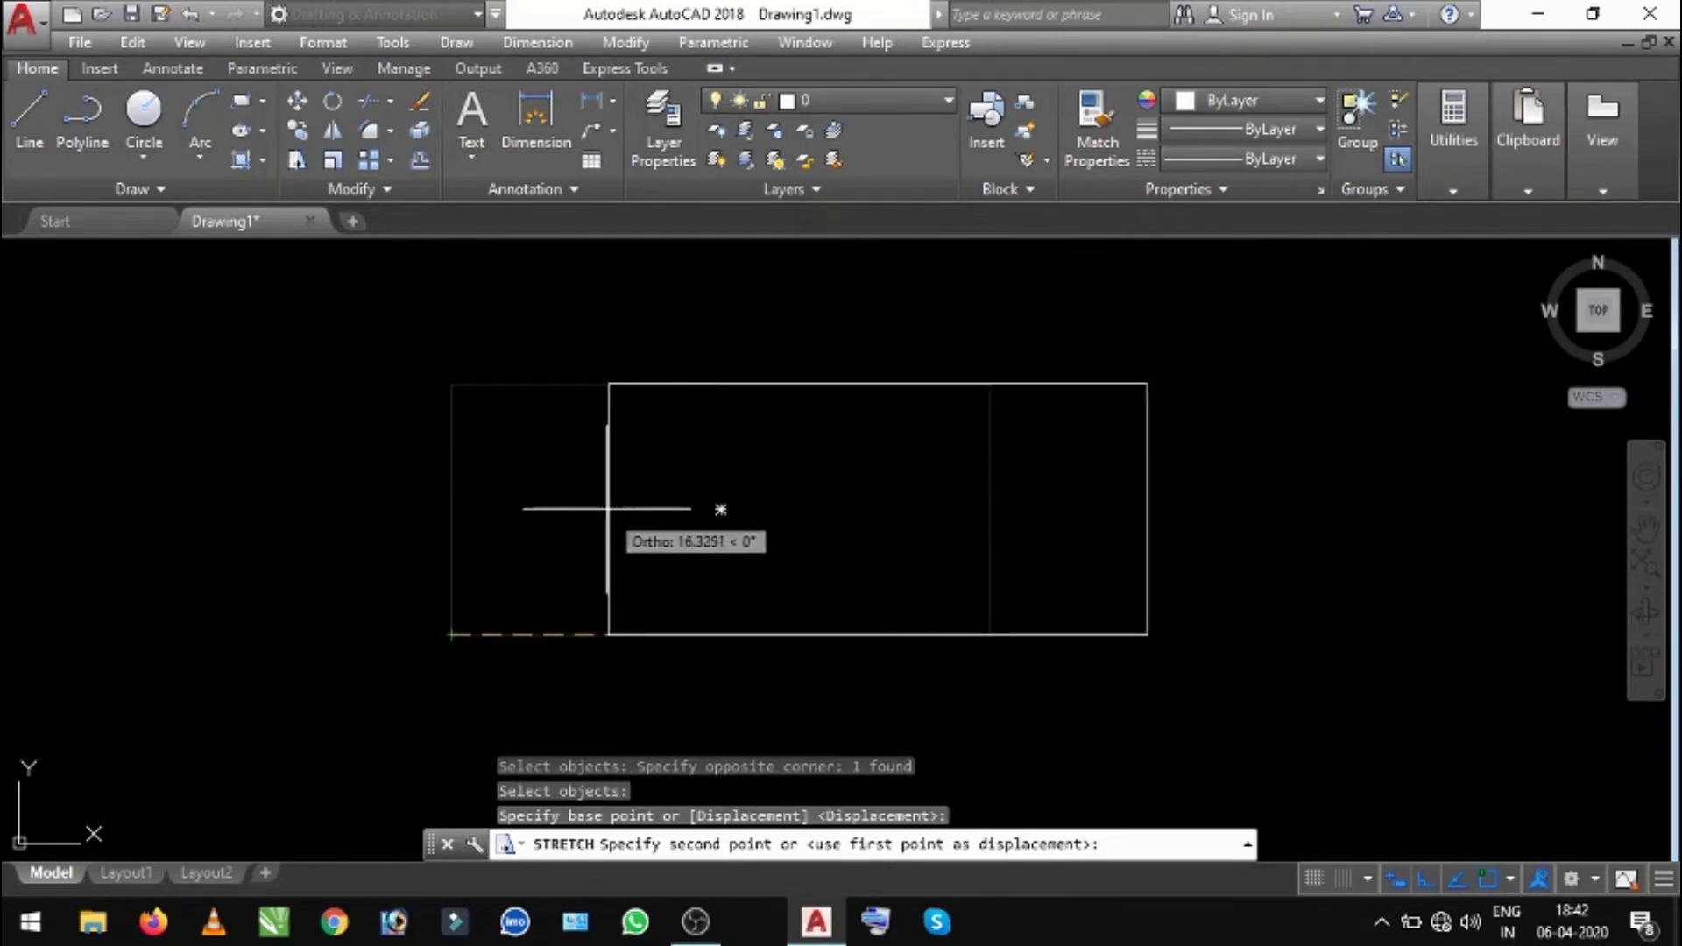
{"action": "left_click", "coordinate": [1425, 883]}
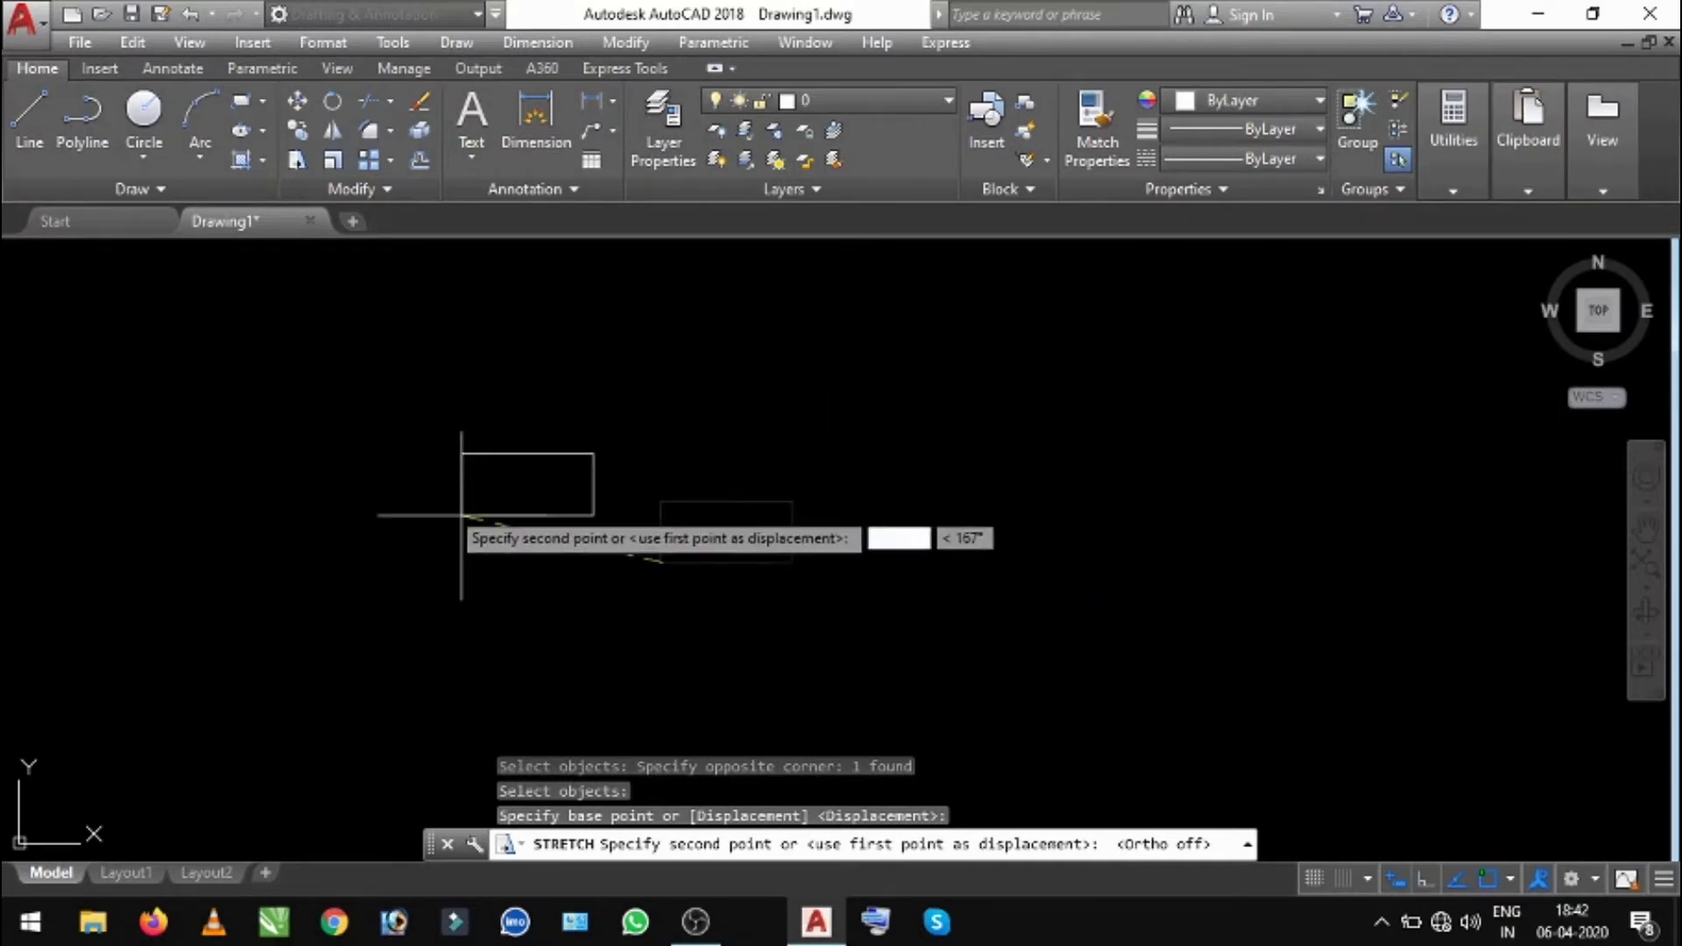
{"action": "middle_click_drag", "start_coordinate": [226, 420], "coordinate": [484, 497]}
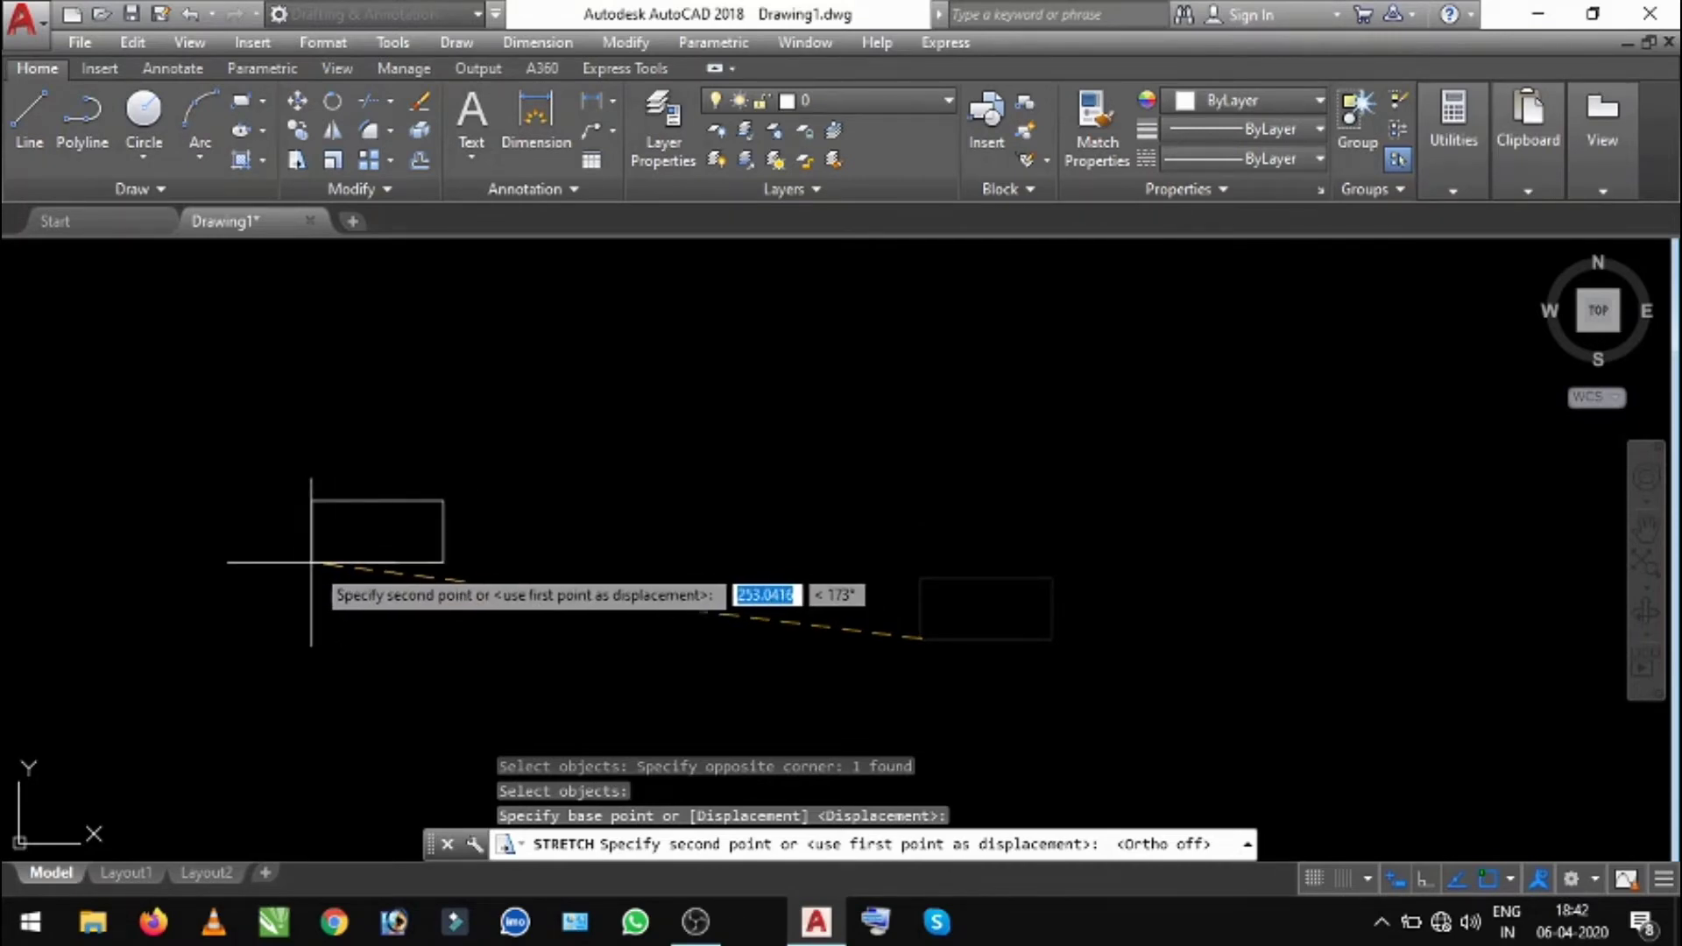
{"action": "left_click", "coordinate": [267, 389]}
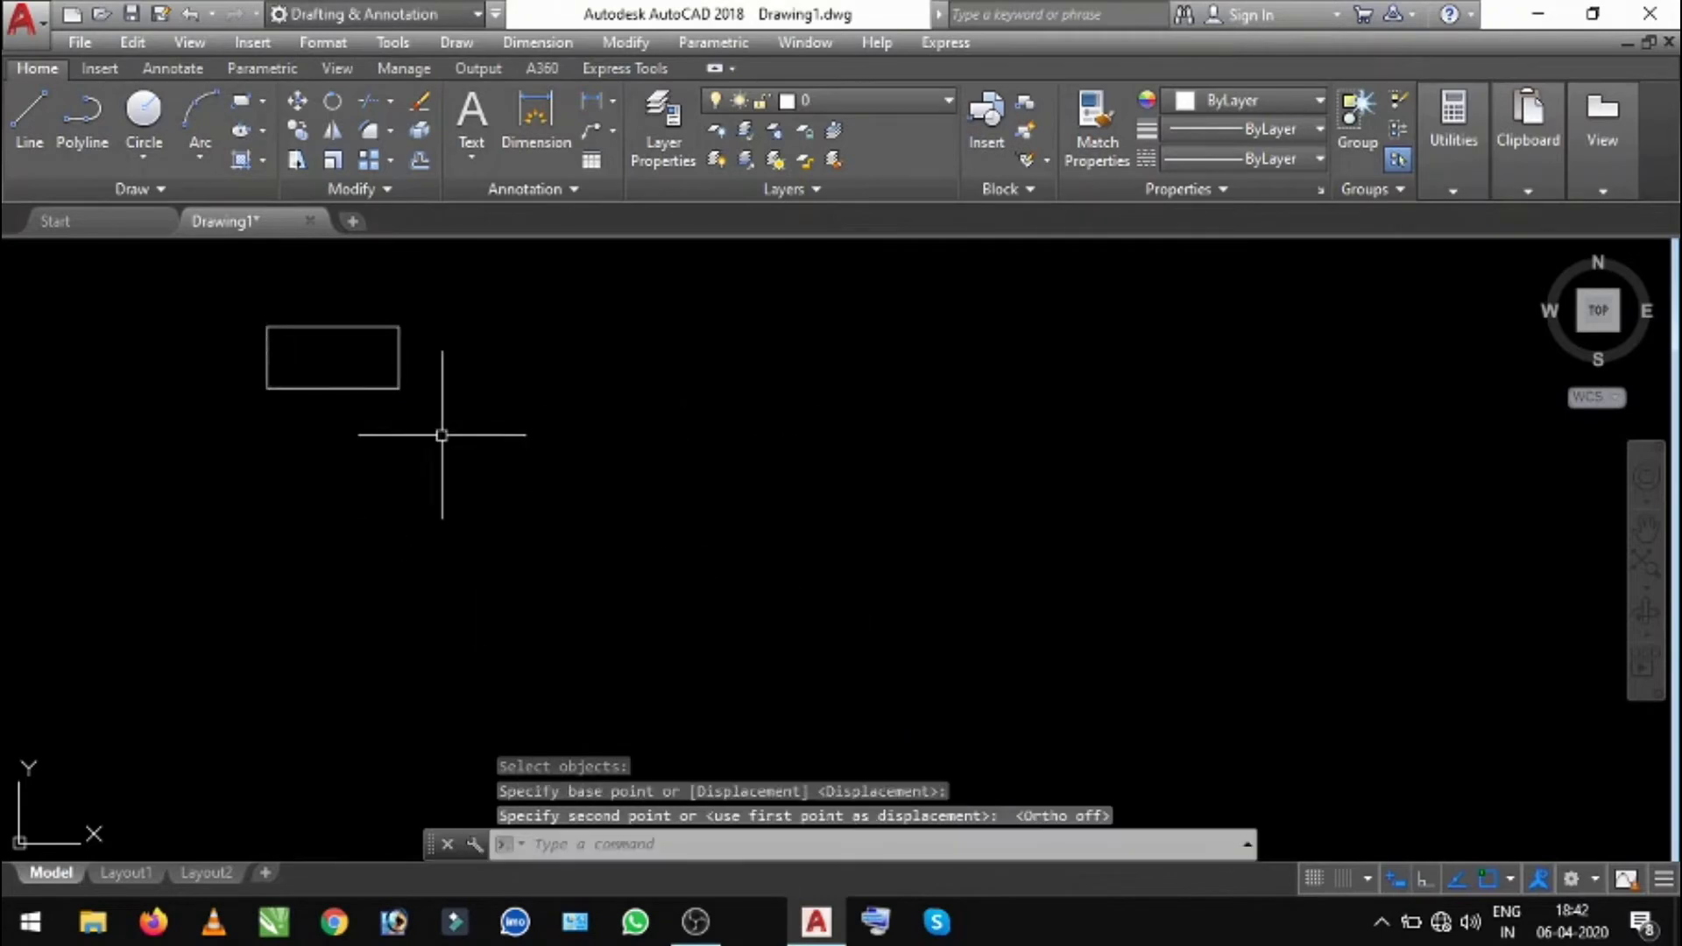
{"action": "scroll", "coordinate": [292, 312], "scroll_direction": "up", "scroll_amount": 2}
{"action": "scroll", "coordinate": [293, 312], "scroll_direction": "up", "scroll_amount": 2}
- Draw a horizontal line beneath the rectangle with Ortho turned on
{"action": "key", "text": "Escape"}
{"action": "key", "text": "Escape"}
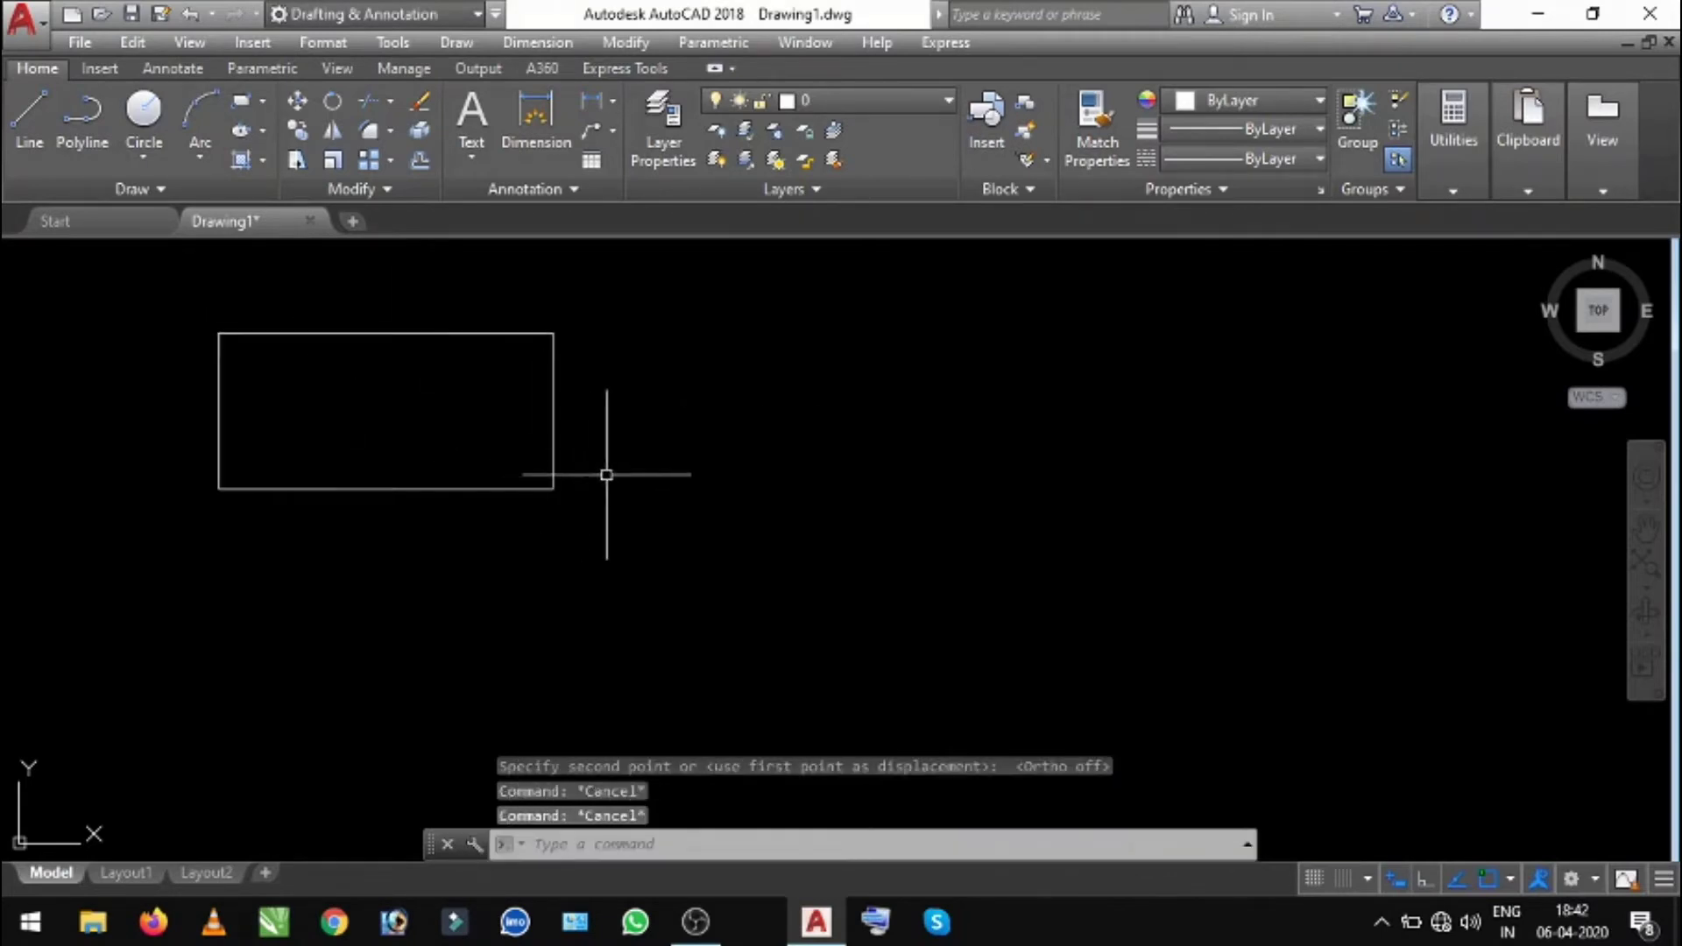
{"action": "type", "text": "L"}
{"action": "key", "text": "Return"}
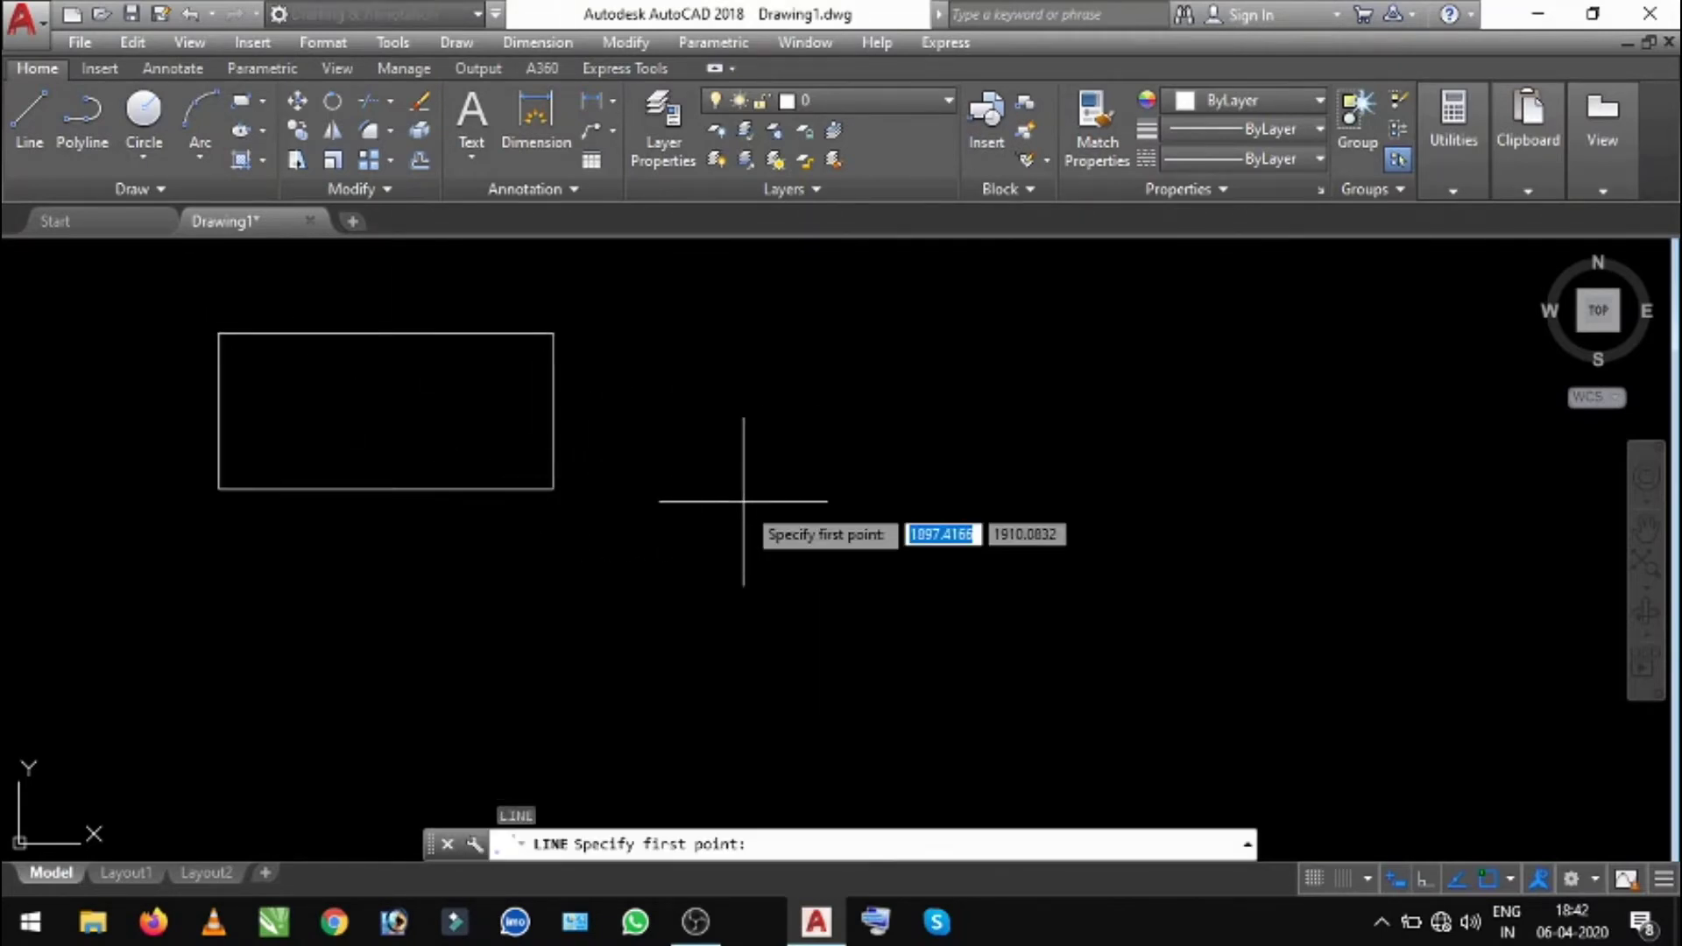
{"action": "left_click", "coordinate": [440, 596]}
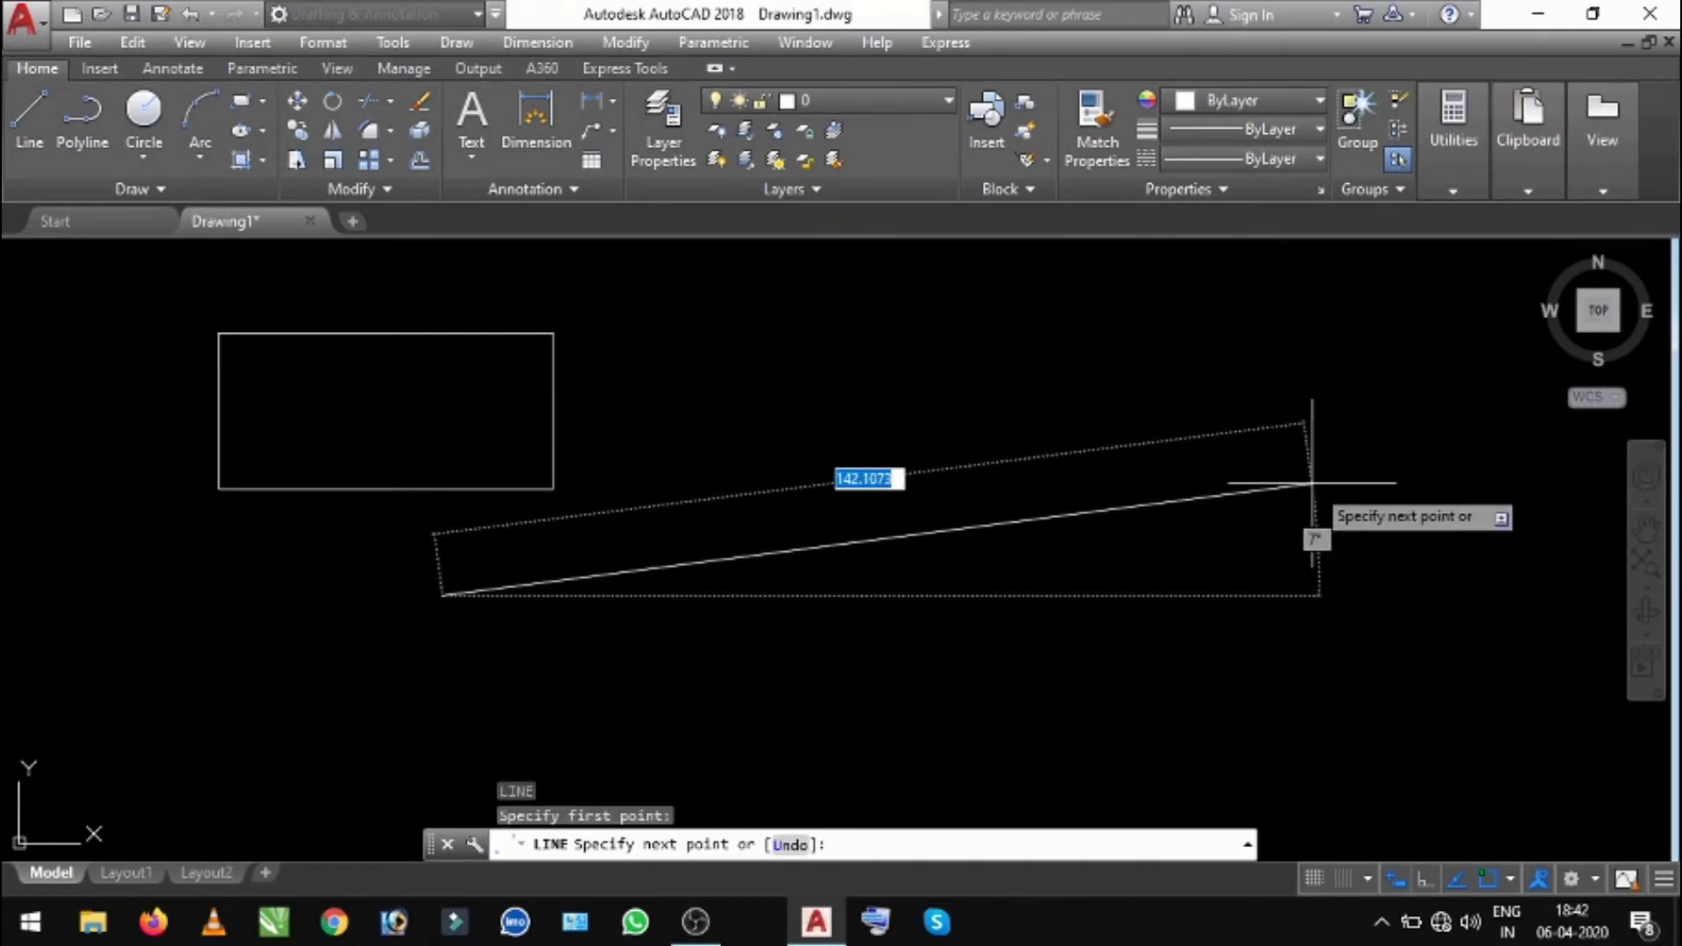
{"action": "left_click", "coordinate": [1421, 881]}
{"action": "left_click", "coordinate": [1114, 585]}
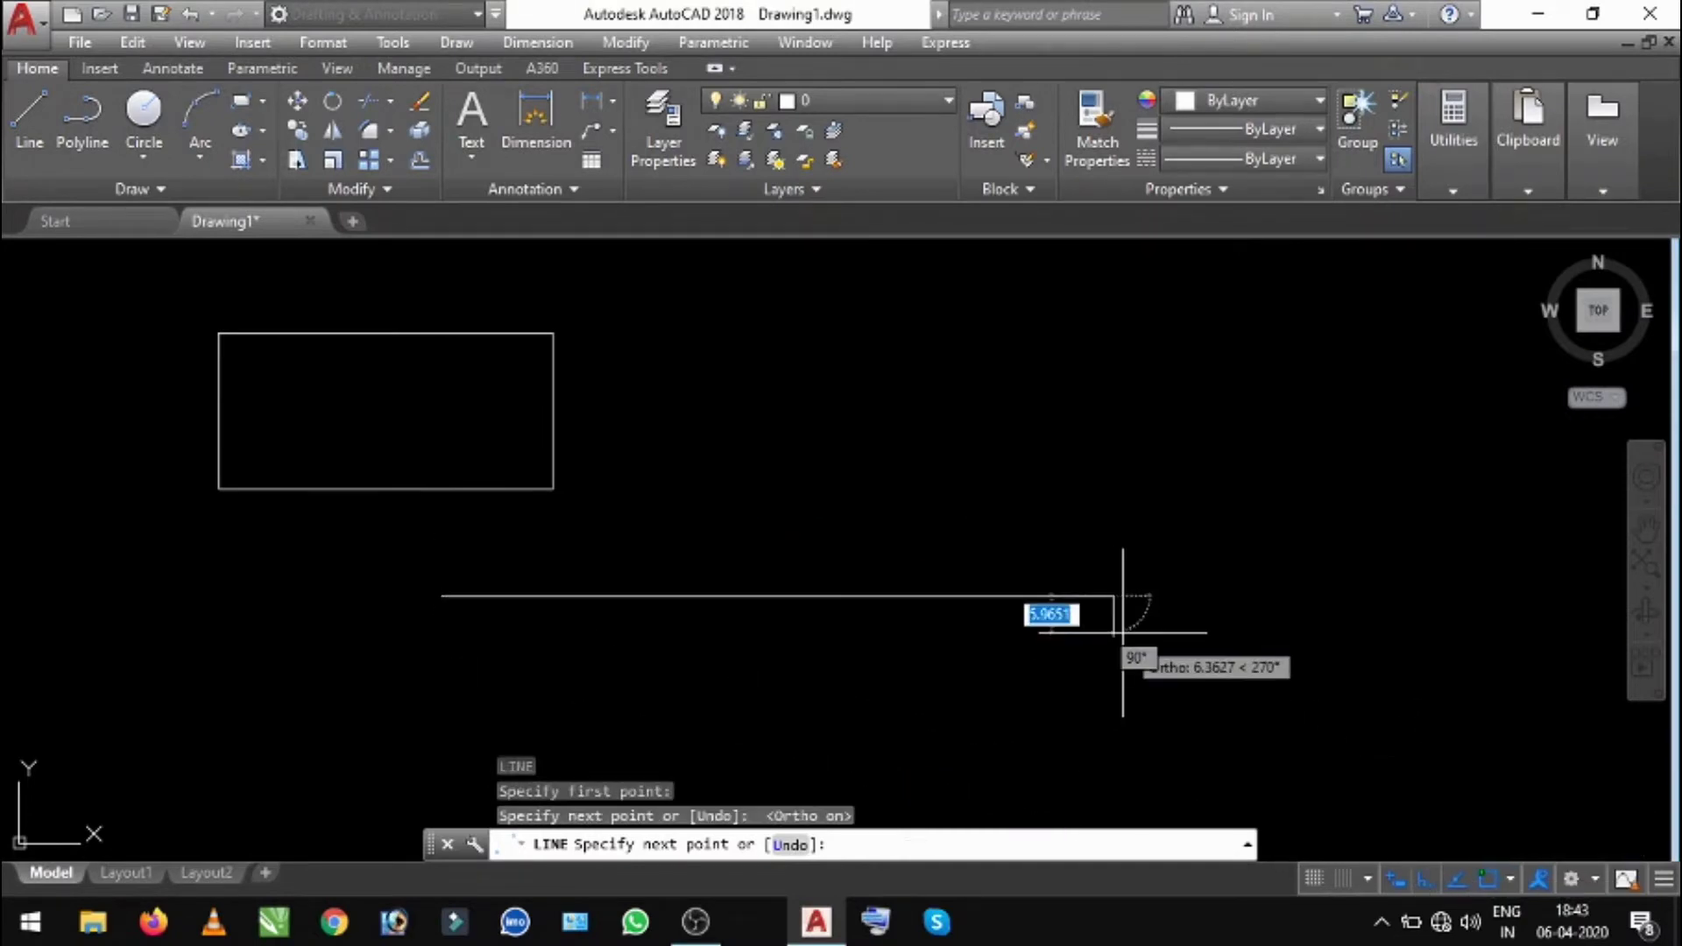
{"action": "key", "text": "Return"}
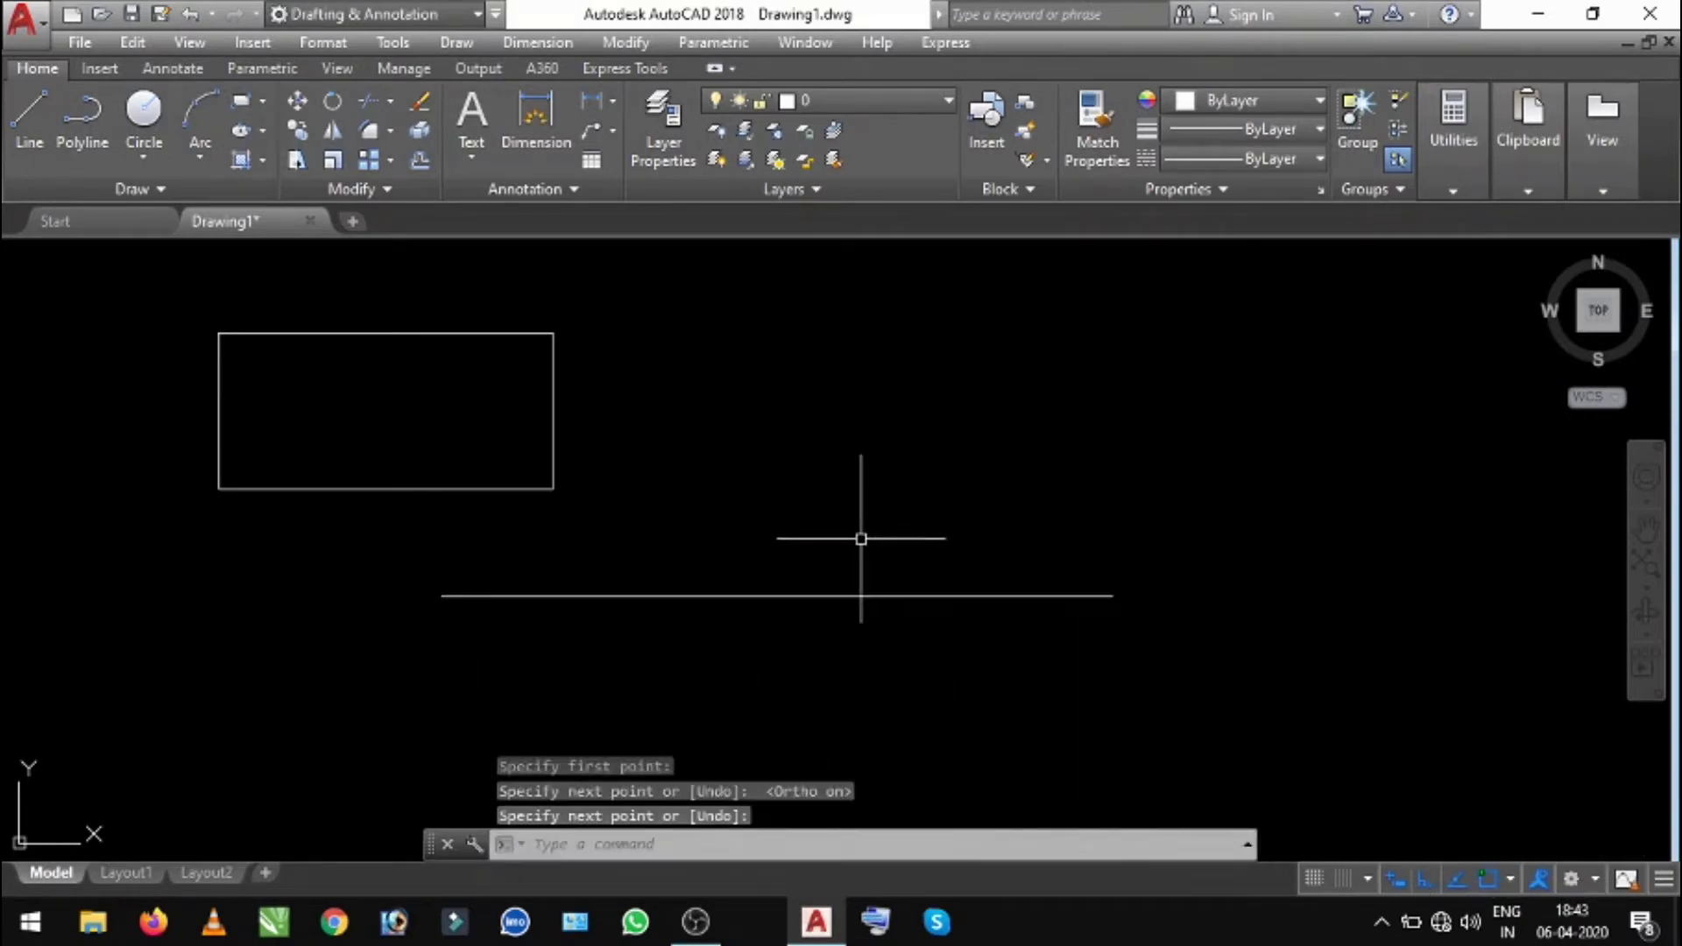
- Select the line and rectangle, clear the selection, then reselect the line
{"action": "left_click", "coordinate": [813, 597]}
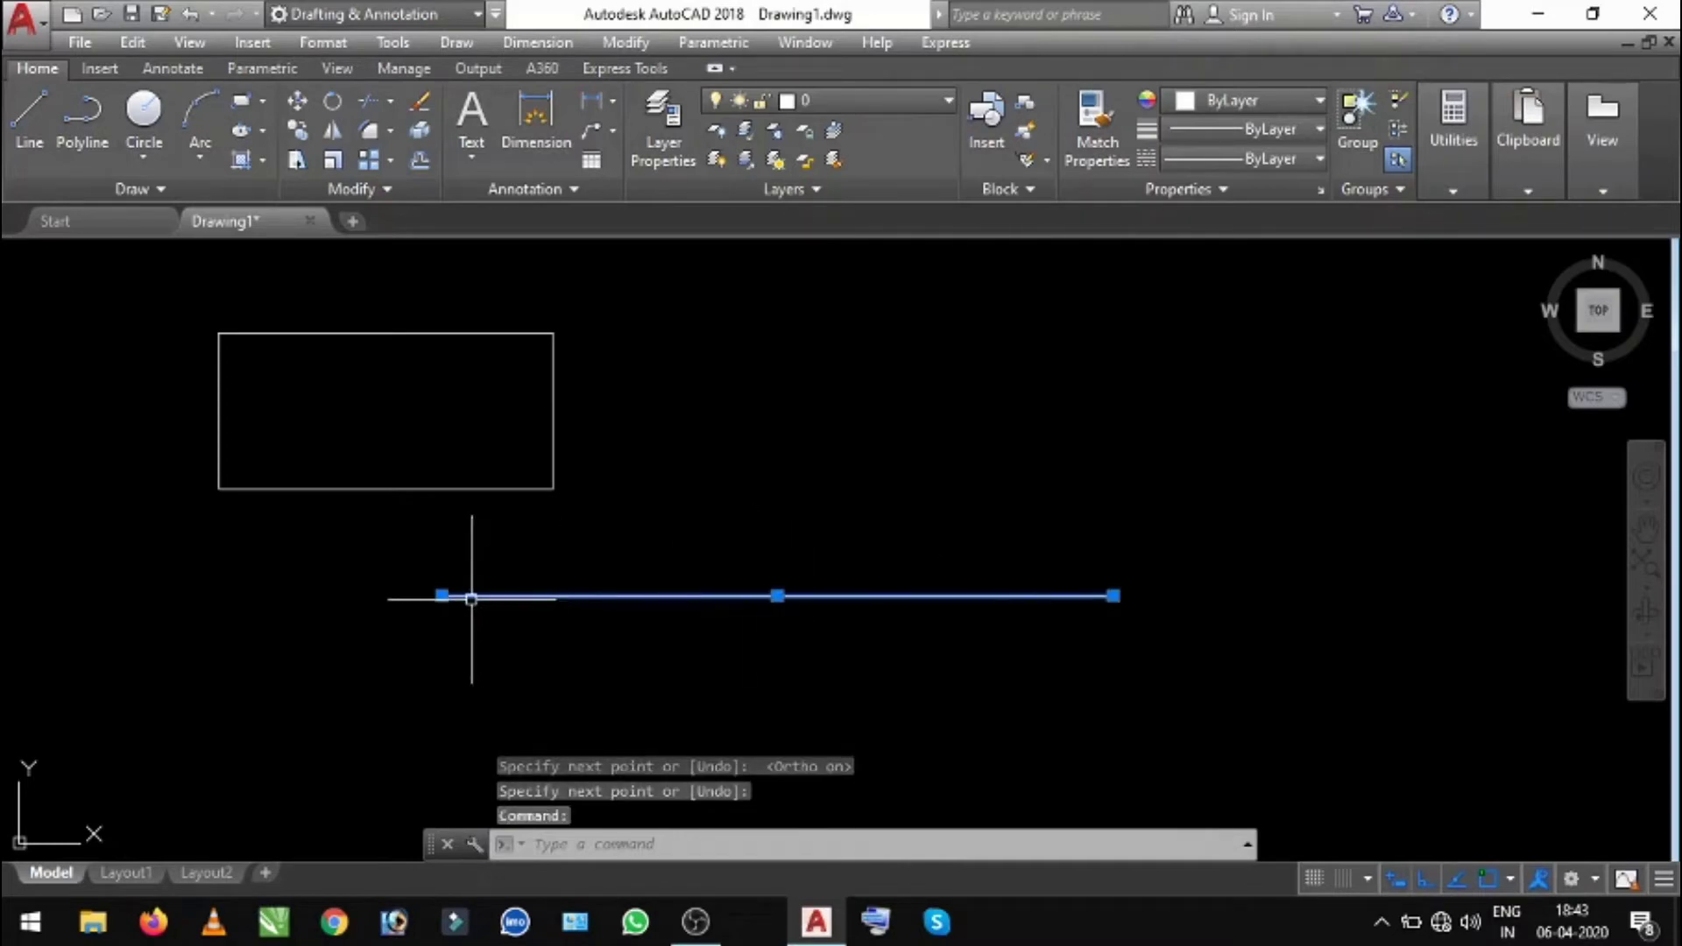
{"action": "left_click", "coordinate": [380, 331]}
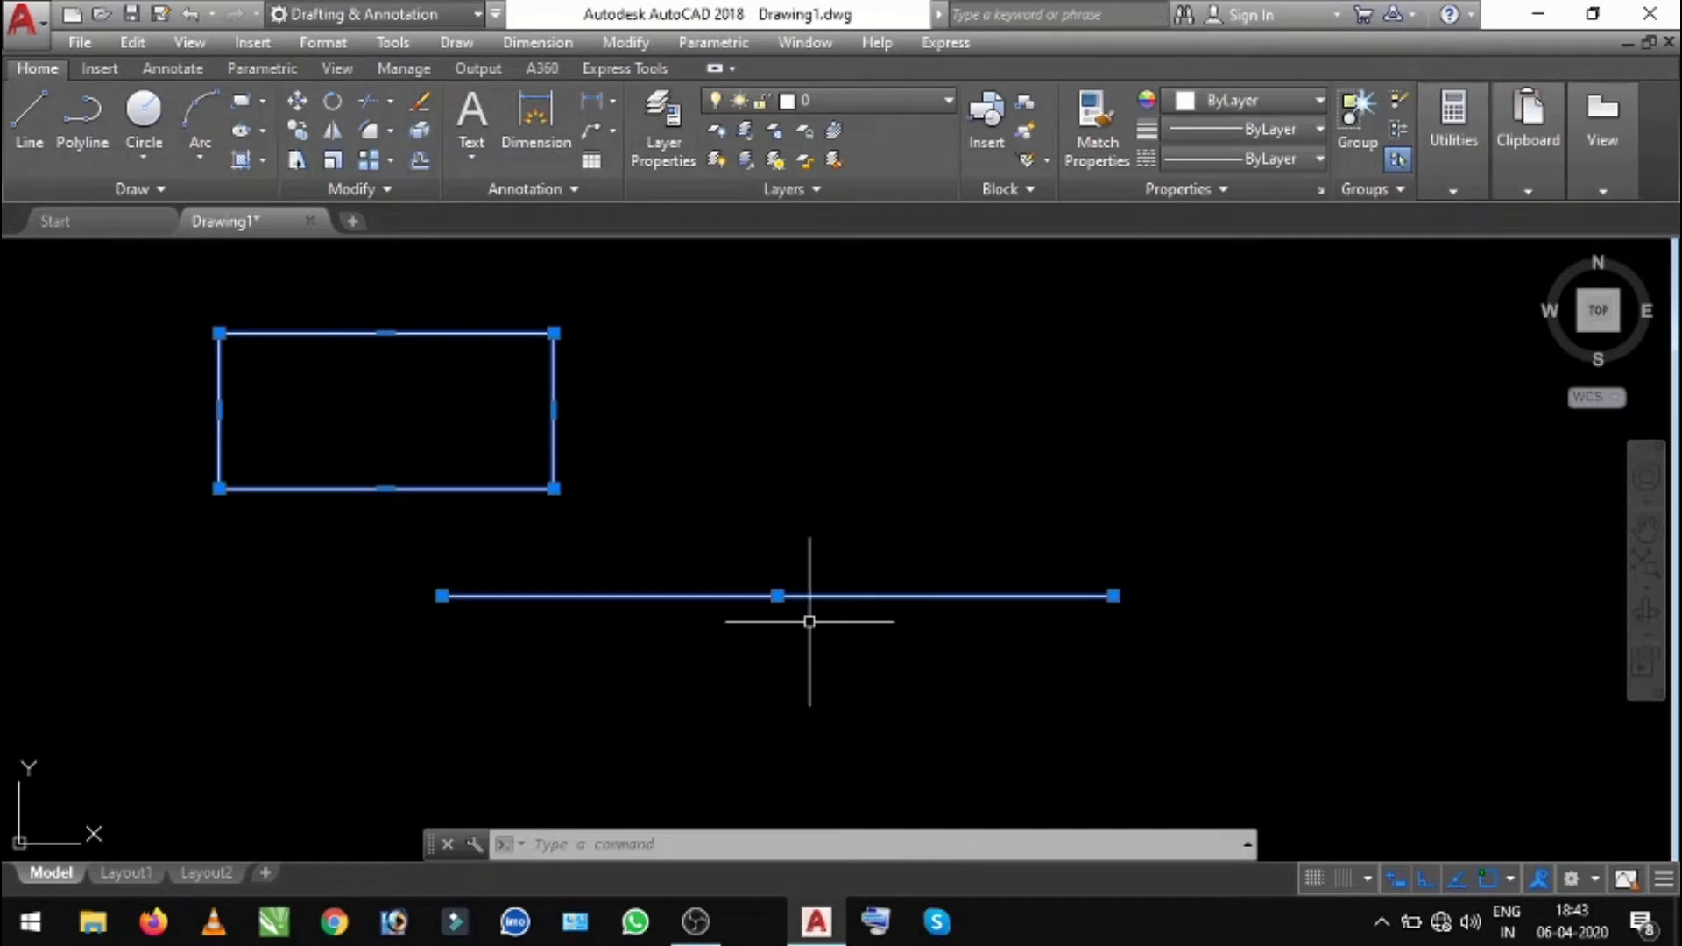
{"action": "key", "text": "Escape"}
{"action": "key", "text": "Escape"}
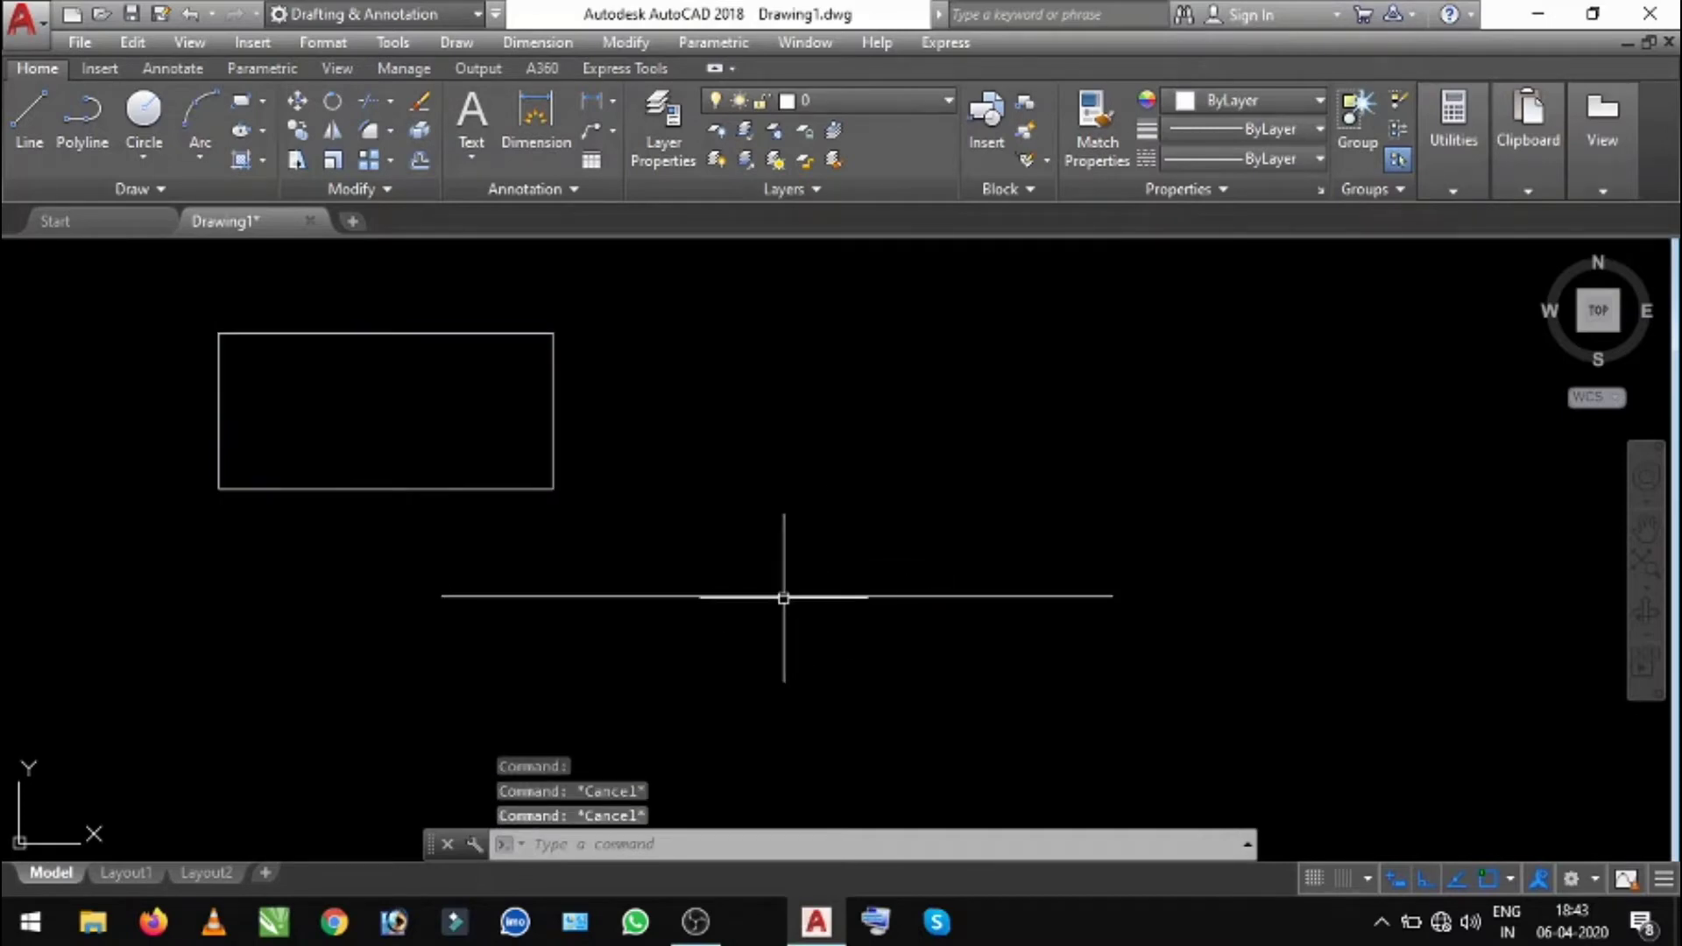
{"action": "left_click", "coordinate": [780, 597]}
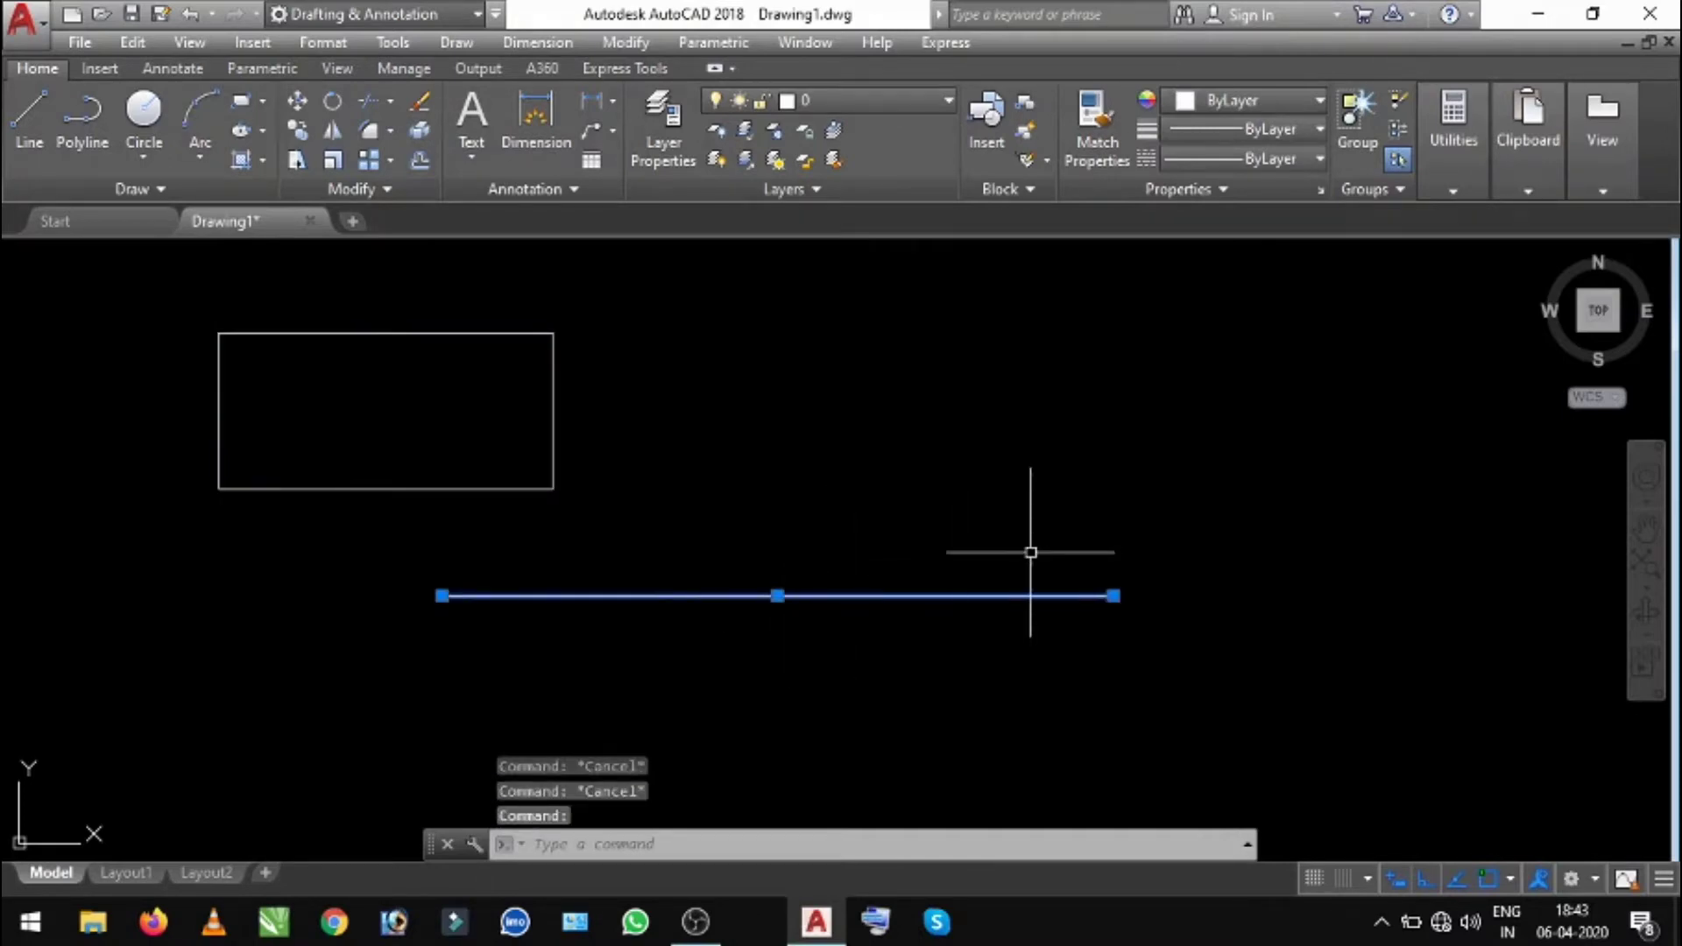
- Enlarge the grip size with the Options Selection slider and confirm with OK
{"action": "key", "text": "Escape"}
{"action": "type", "text": "o"}
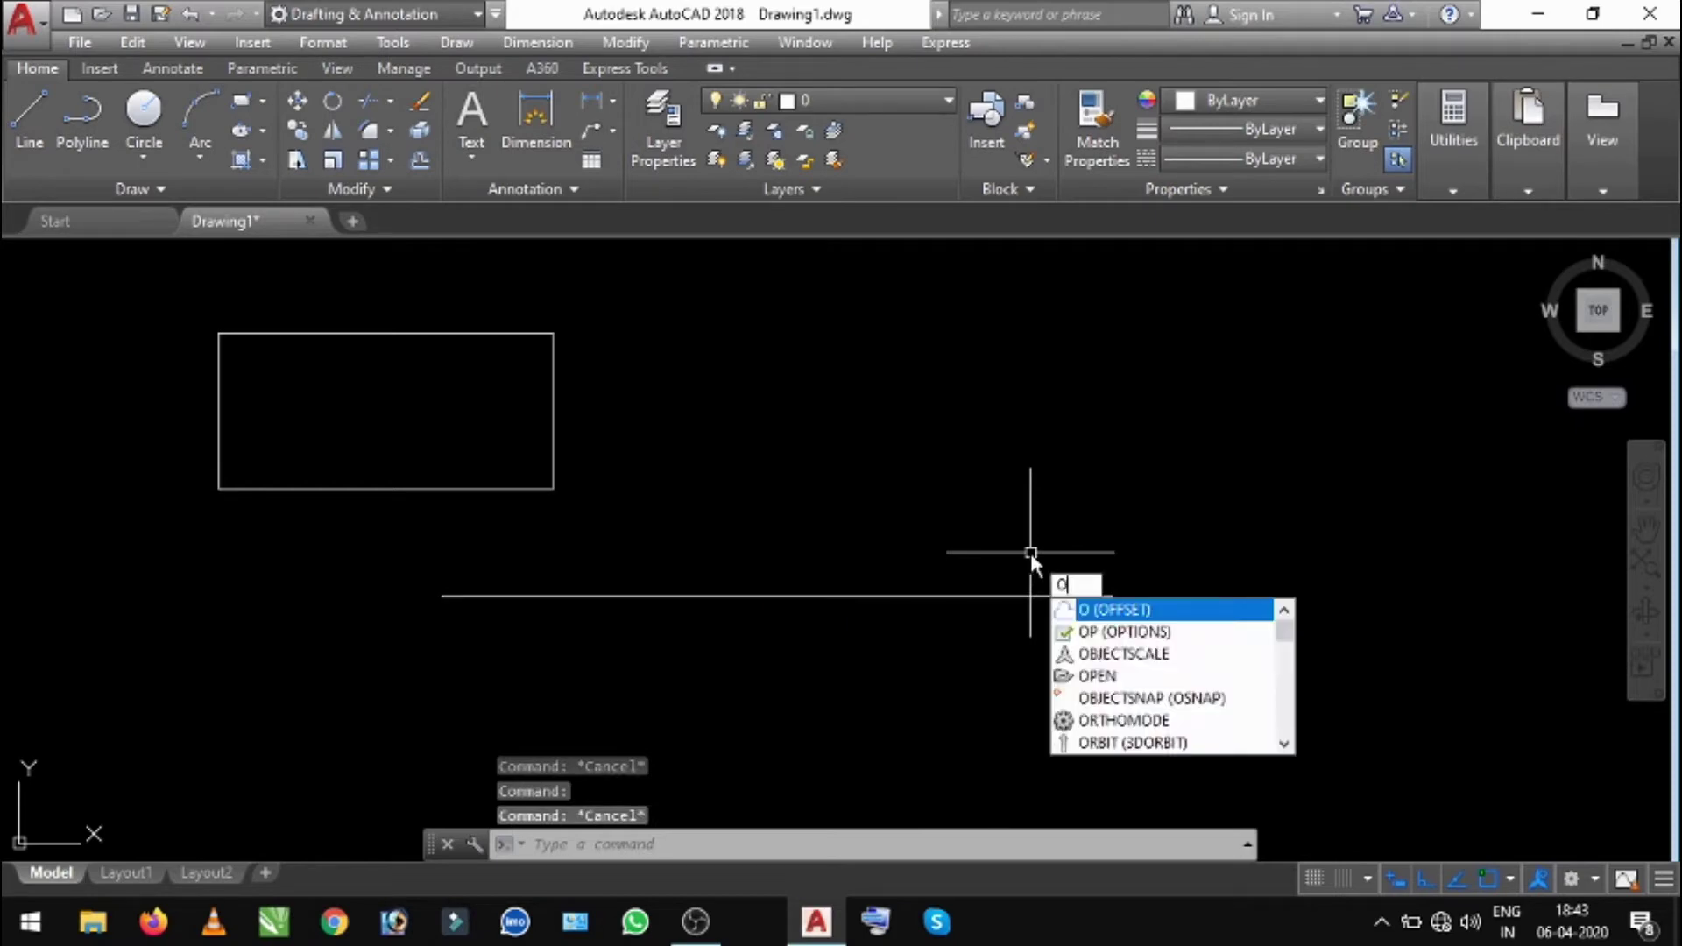
{"action": "type", "text": "p"}
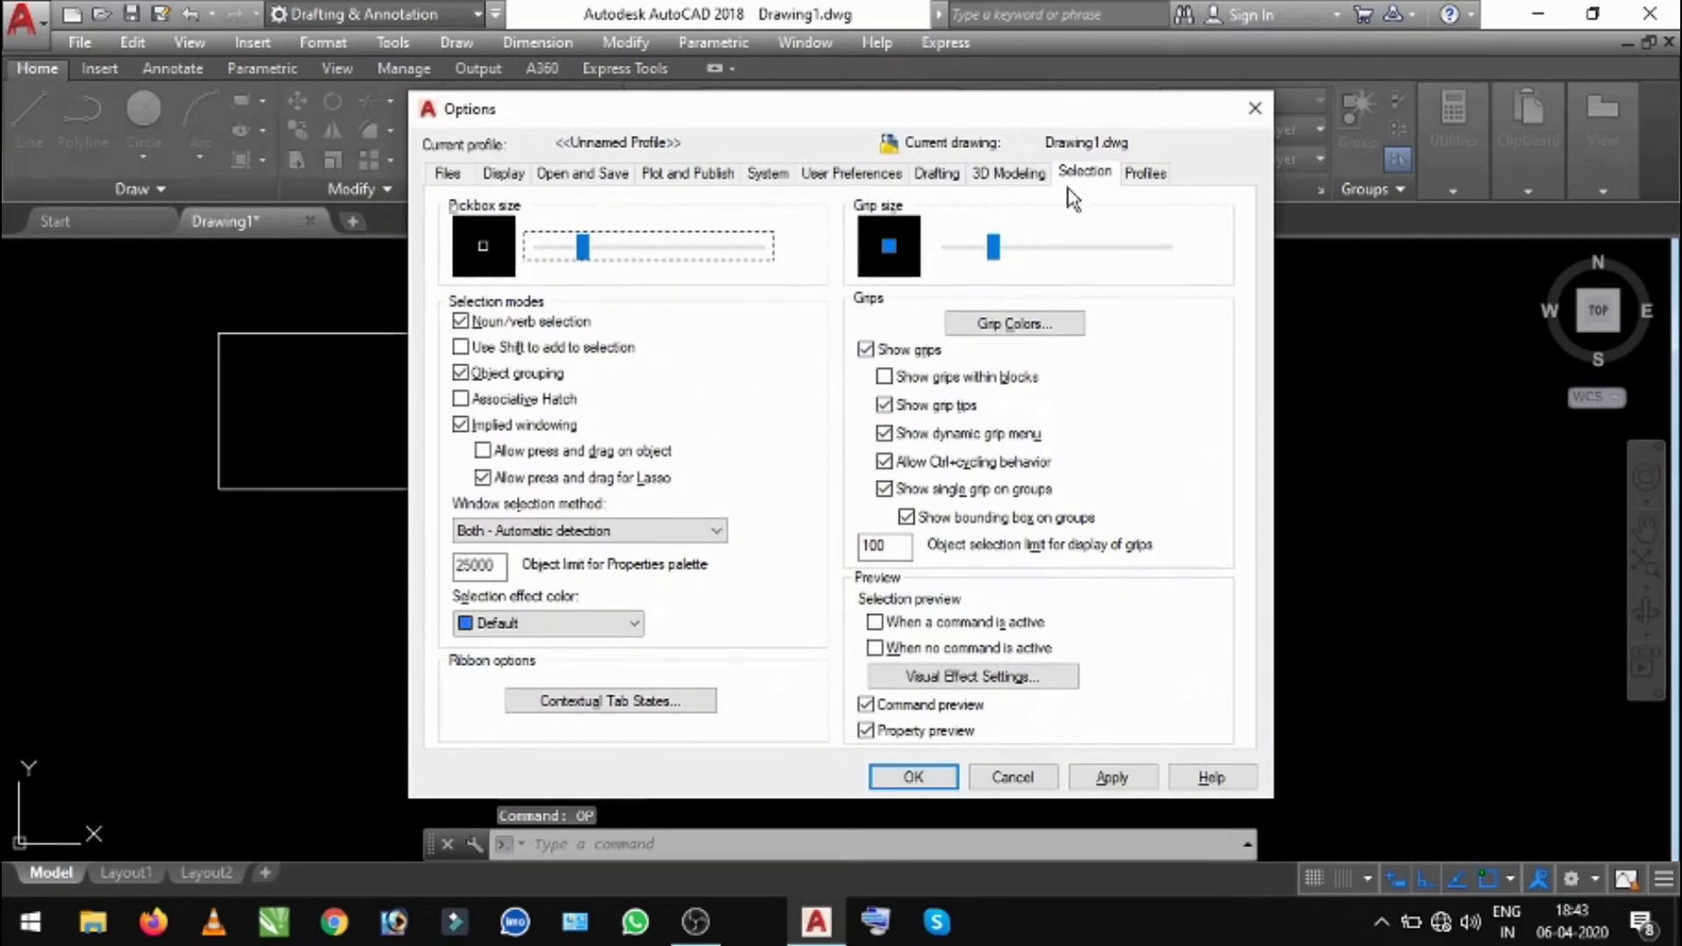
{"action": "left_click", "coordinate": [1038, 173]}
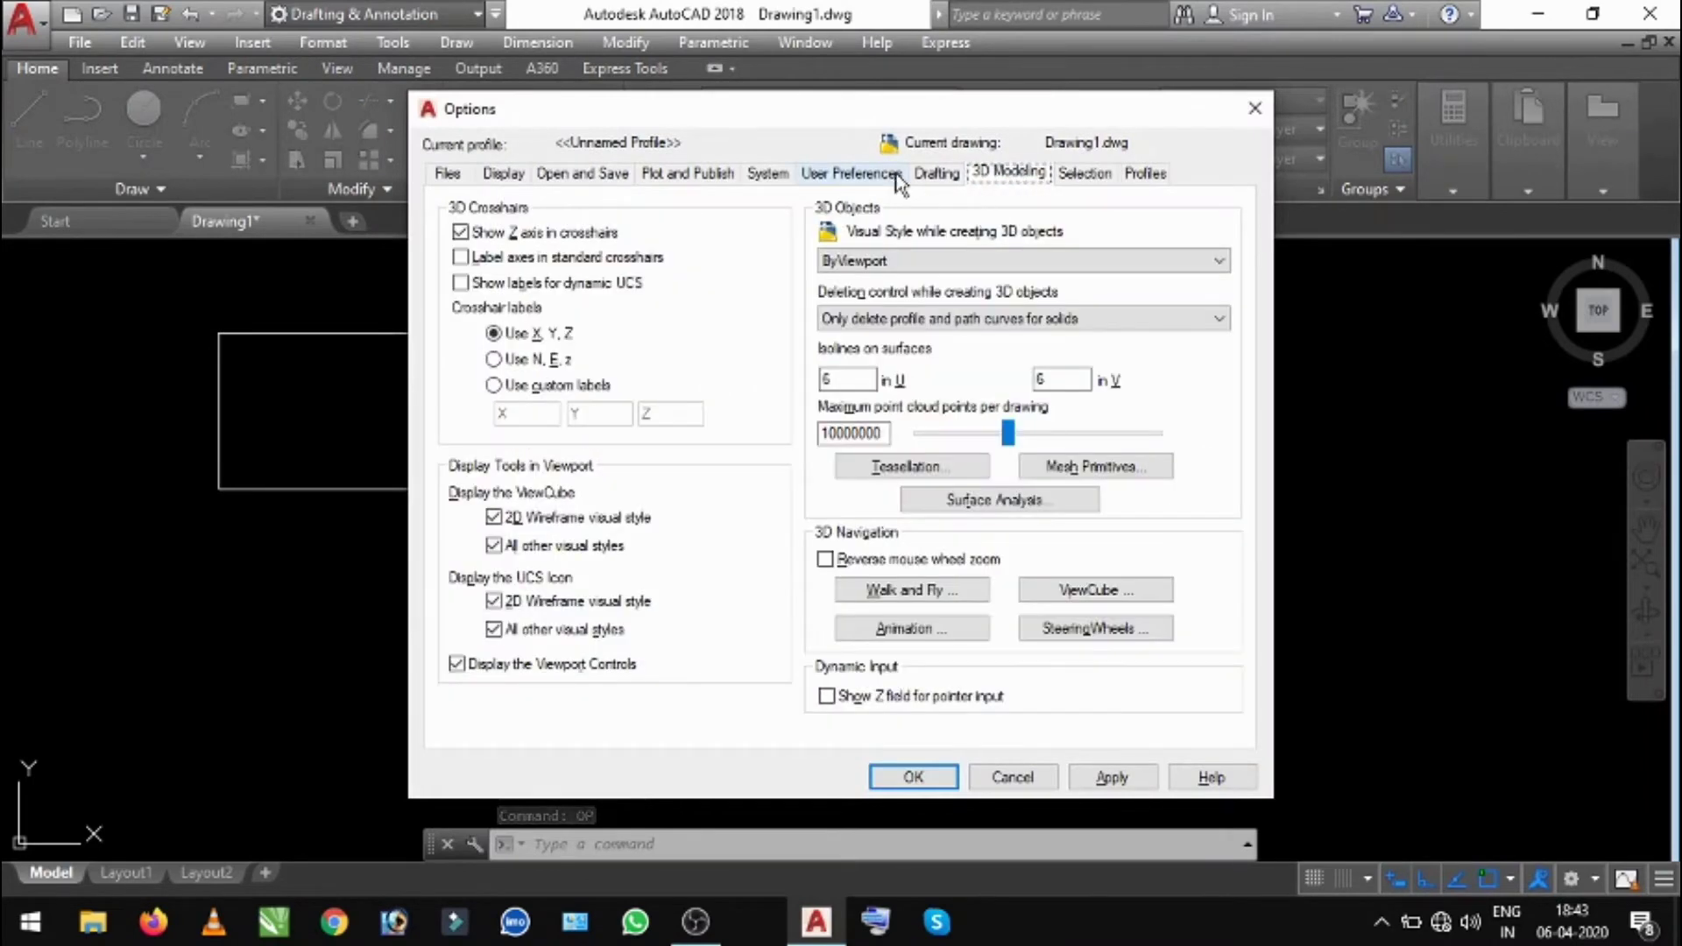
{"action": "left_click", "coordinate": [1086, 175]}
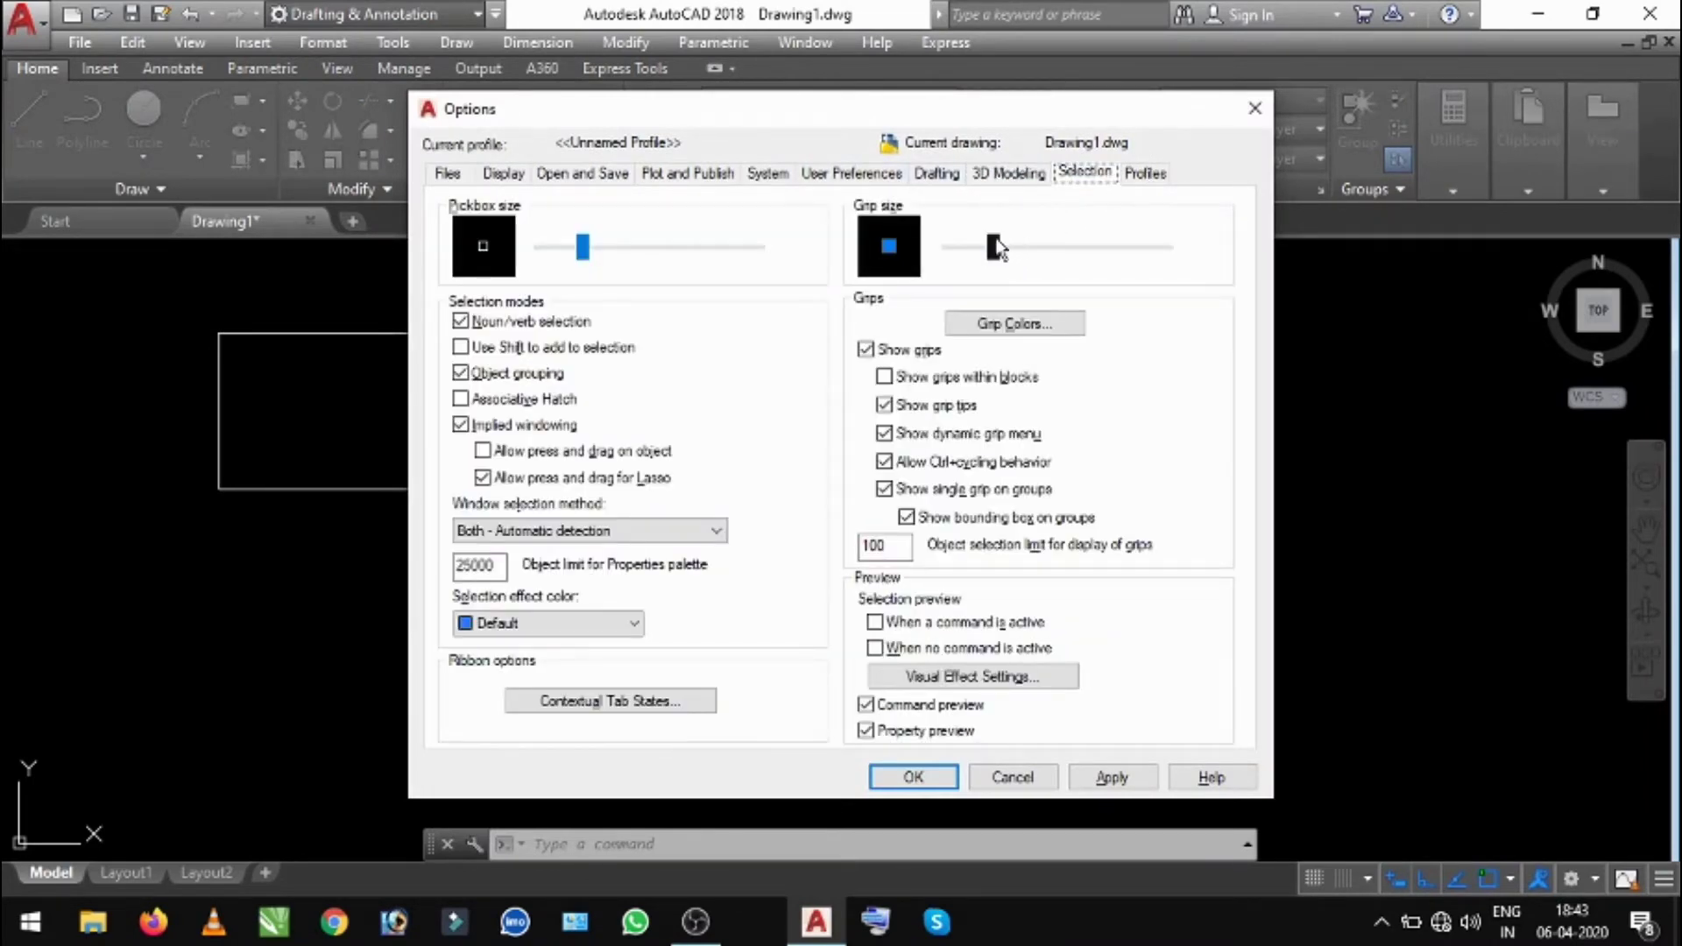
{"action": "left_click_drag", "start_coordinate": [996, 248], "coordinate": [1009, 248]}
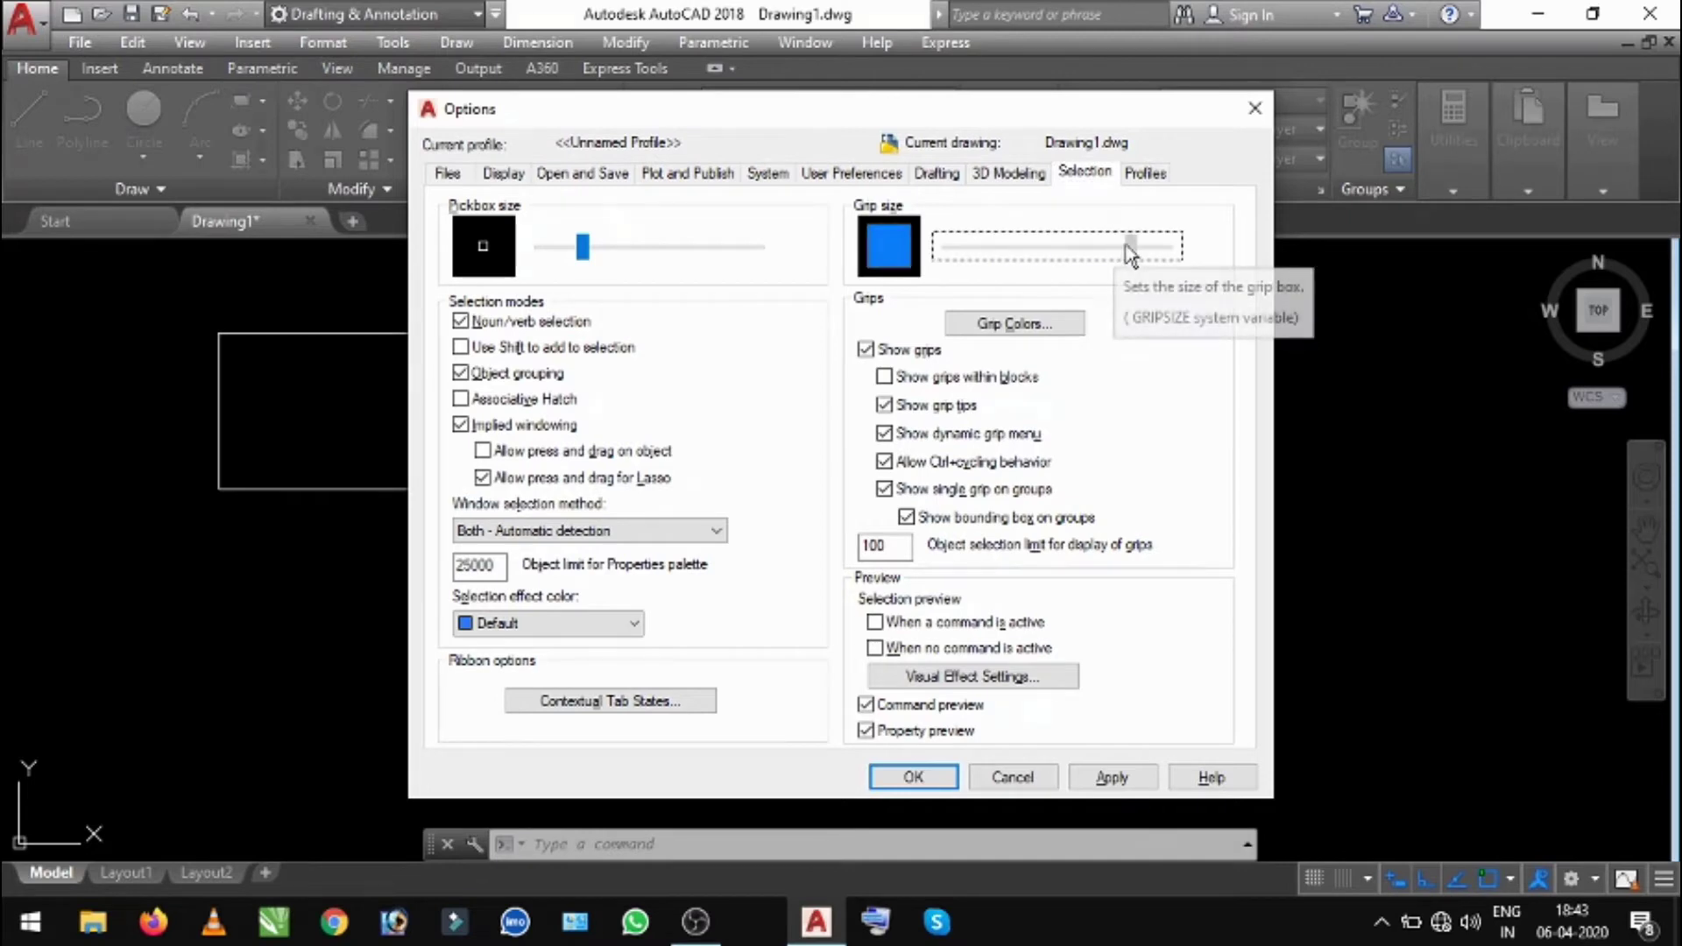
{"action": "left_click_drag", "start_coordinate": [1113, 252], "coordinate": [996, 263]}
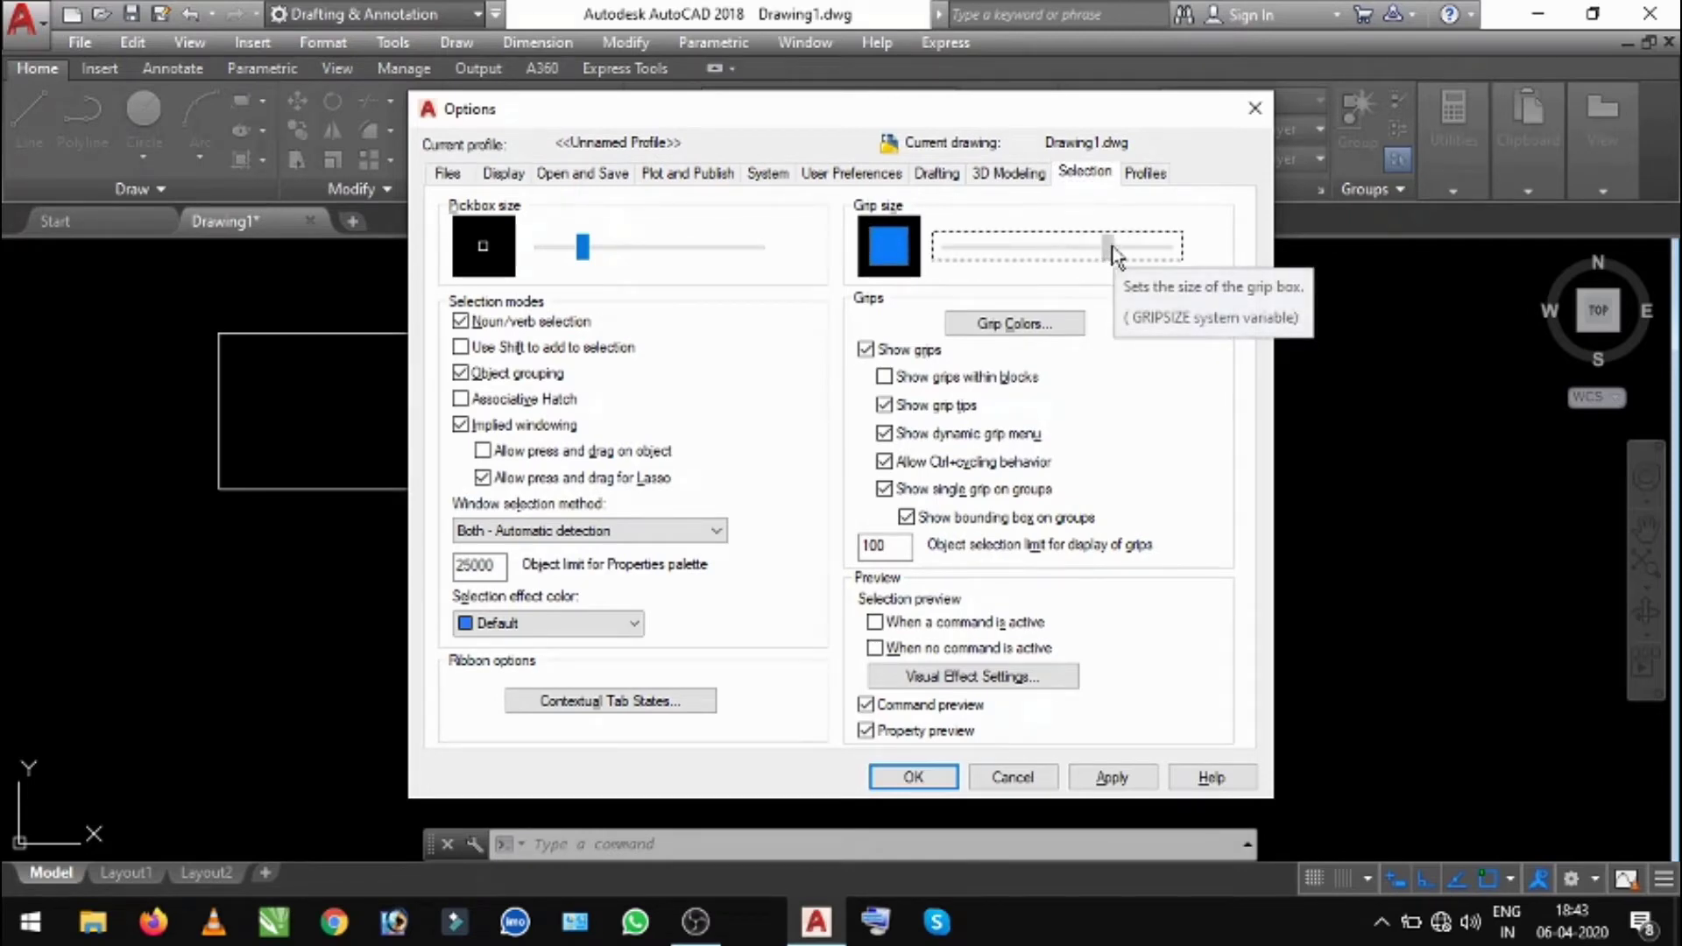
{"action": "left_click", "coordinate": [922, 779]}
- Stretch the horizontal line's right endpoint grip 10 units further right
{"action": "left_click", "coordinate": [930, 598]}
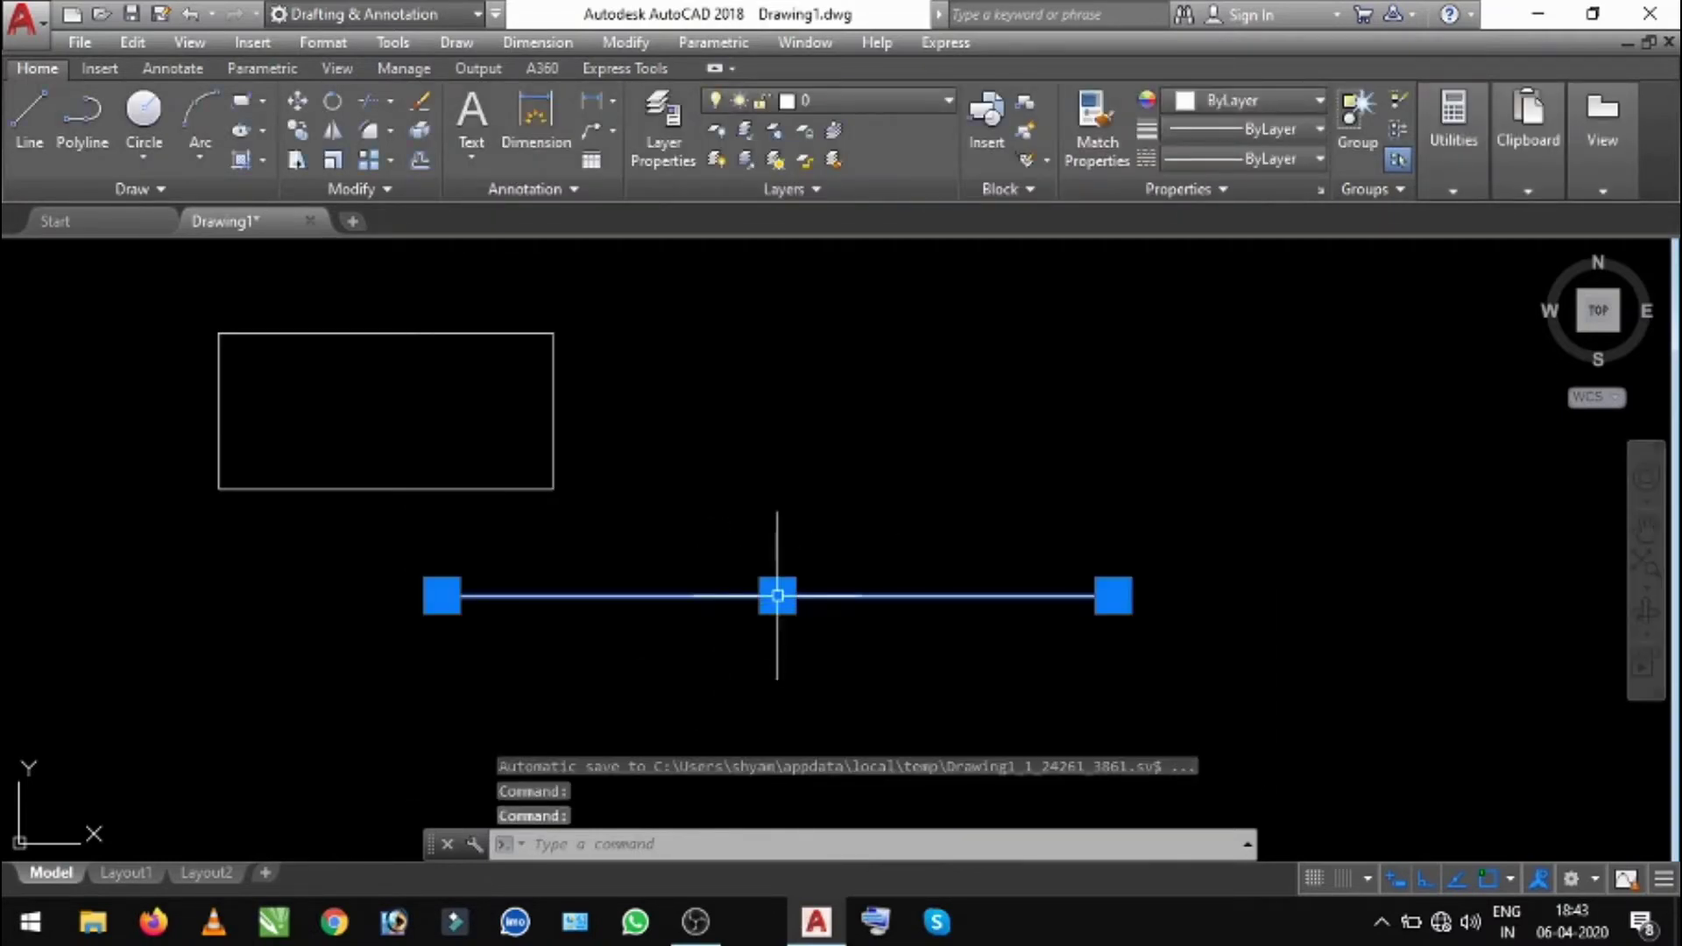
{"action": "key", "text": "ctrl+z"}
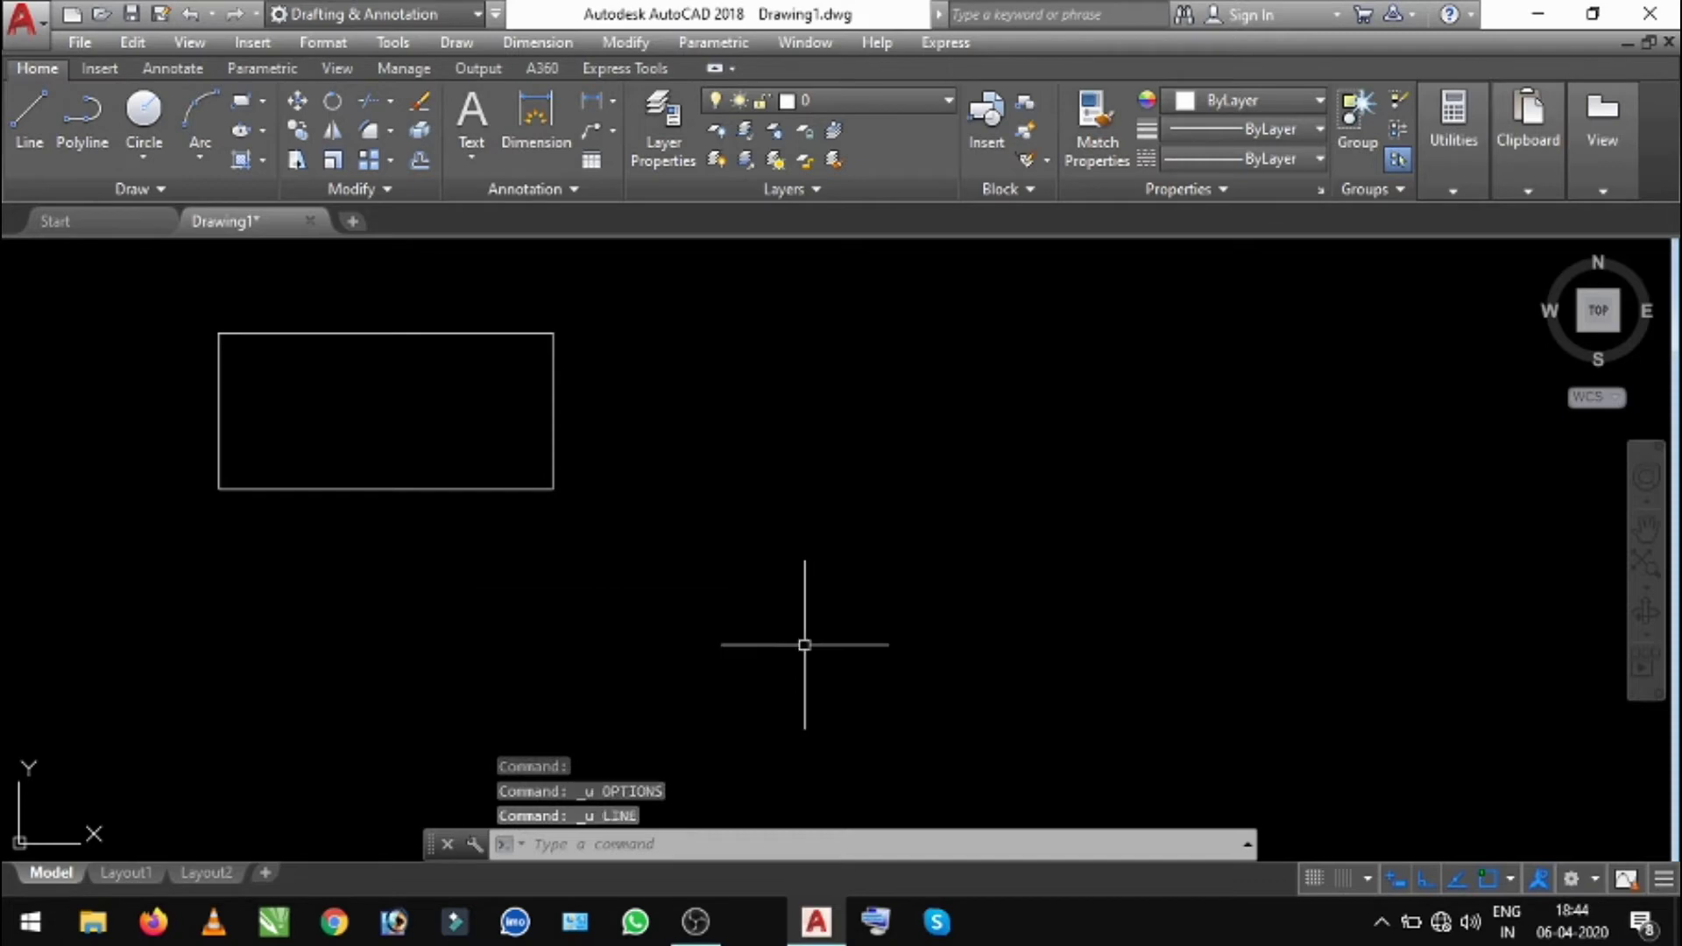
{"action": "left_click", "coordinate": [1113, 596]}
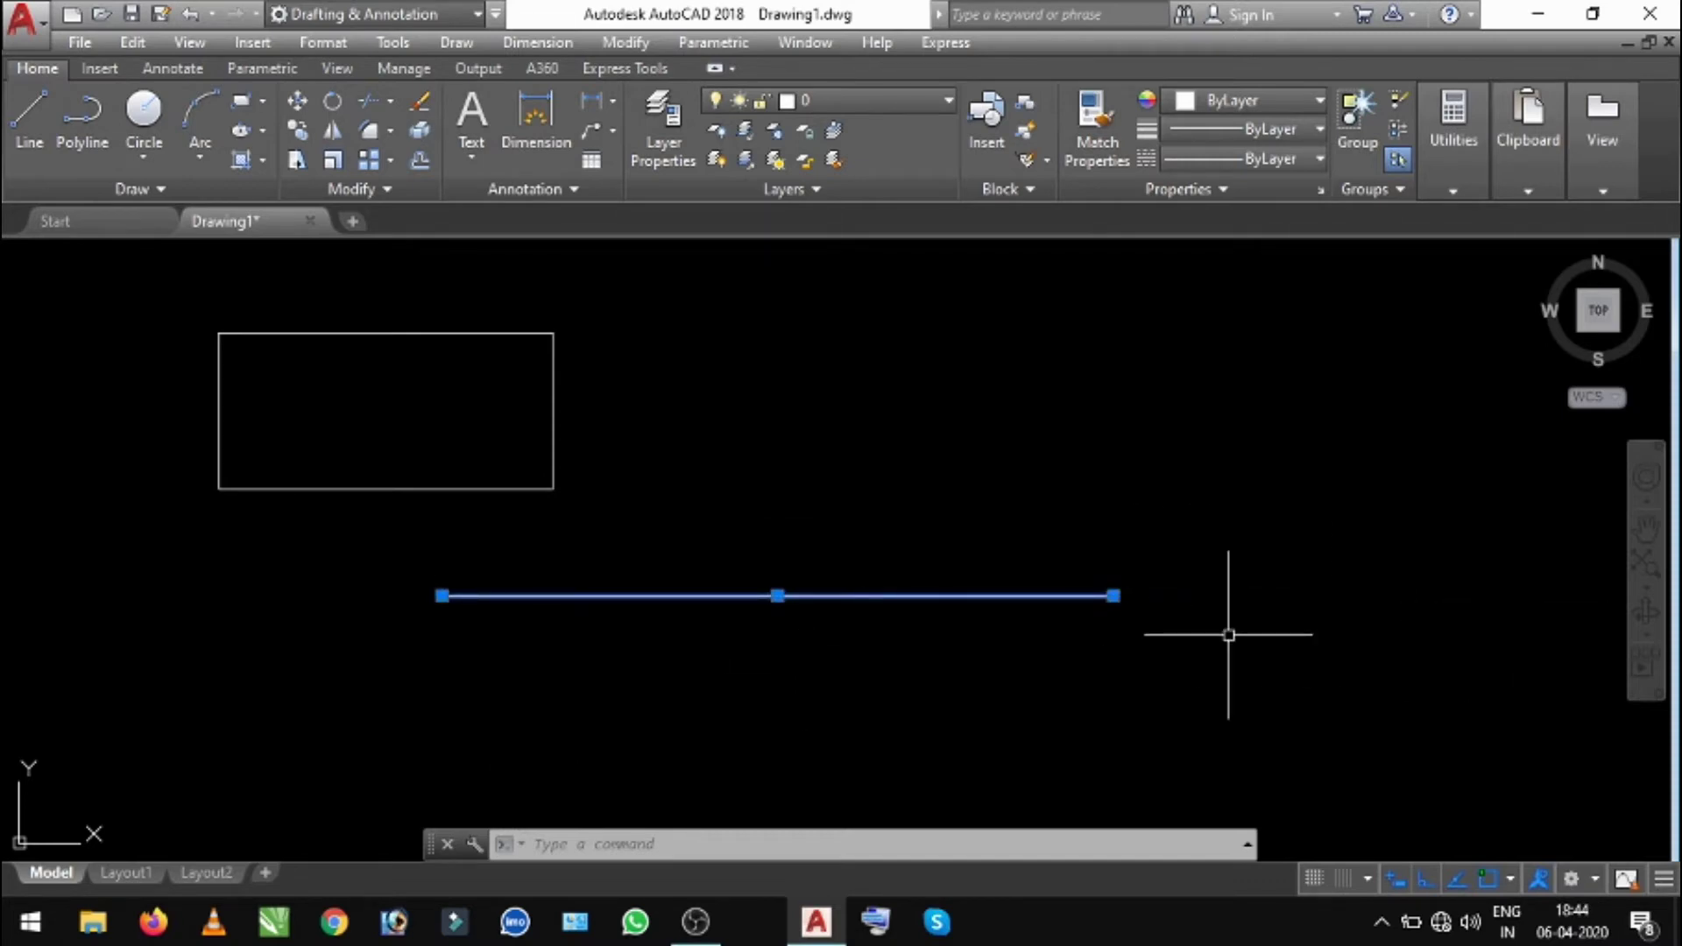
{"action": "mouse_move", "coordinate": [1112, 596]}
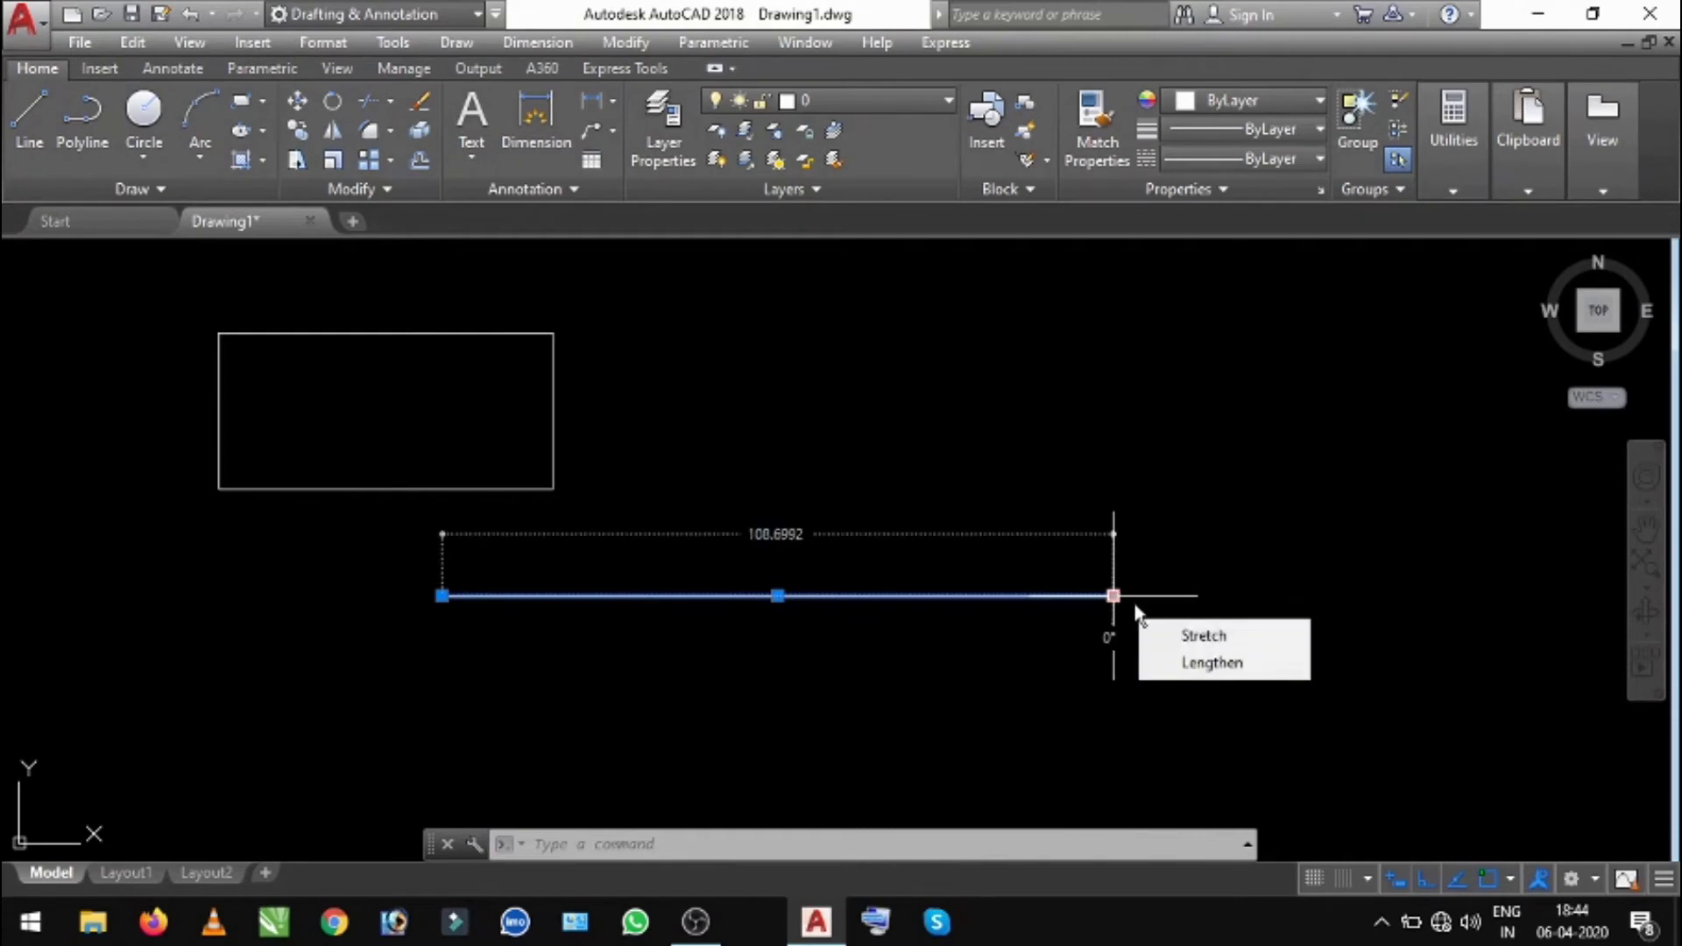
{"action": "left_click", "coordinate": [1193, 636]}
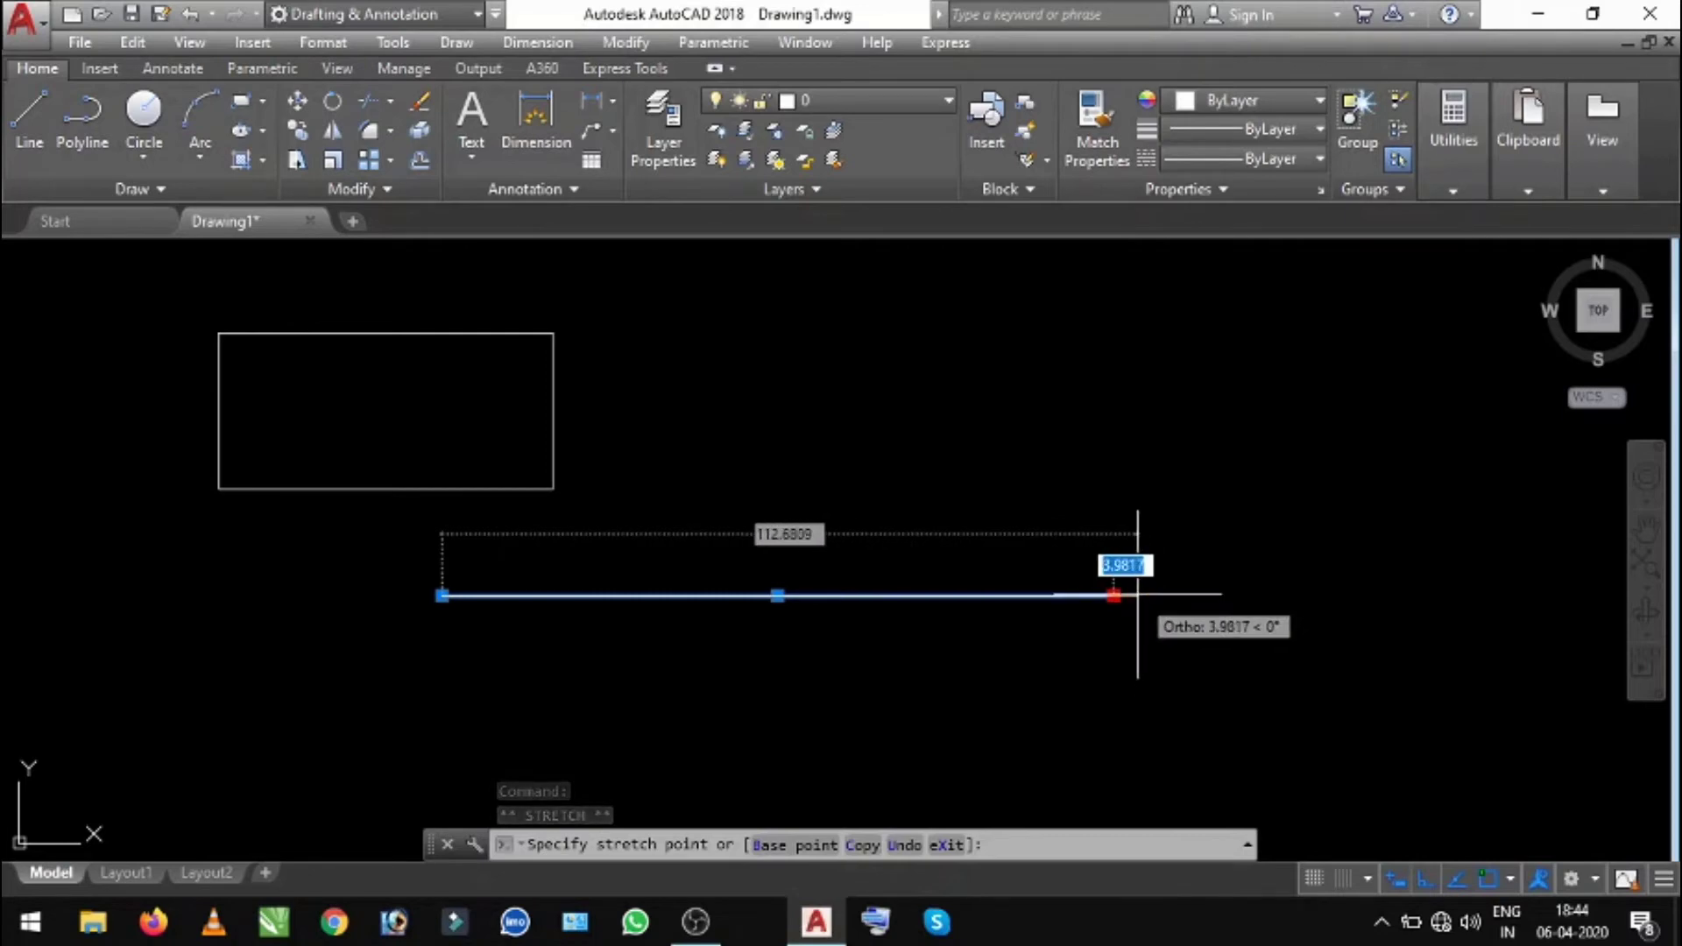
{"action": "type", "text": "1"}
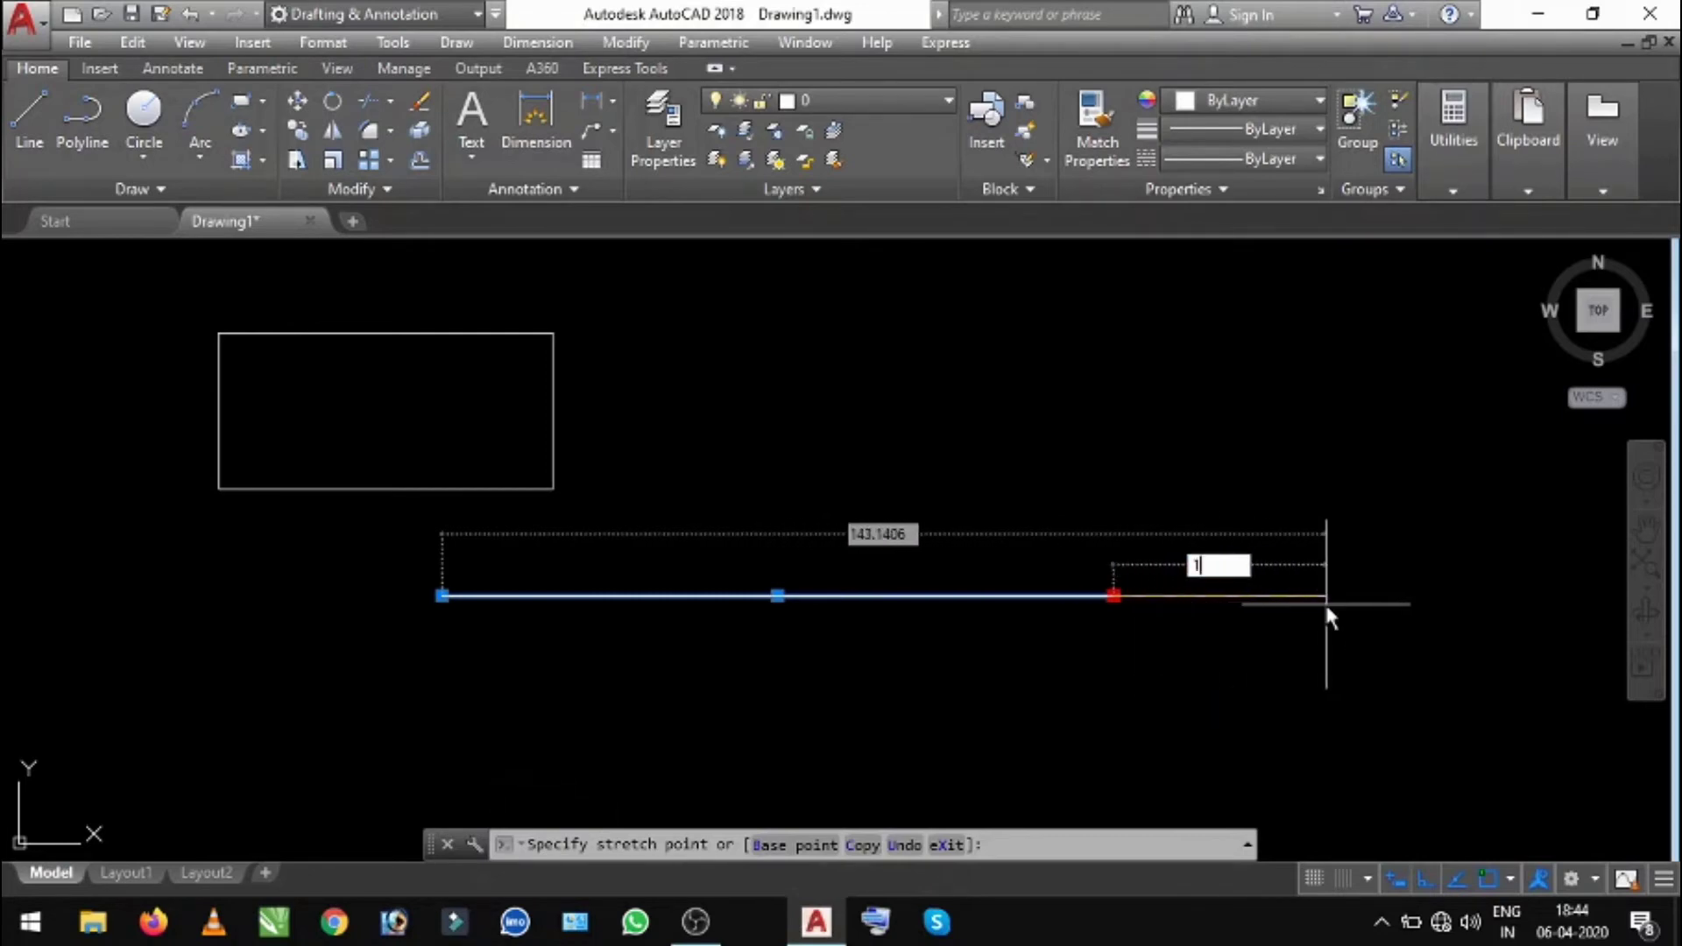
{"action": "type", "text": "0"}
{"action": "key", "text": "Return"}
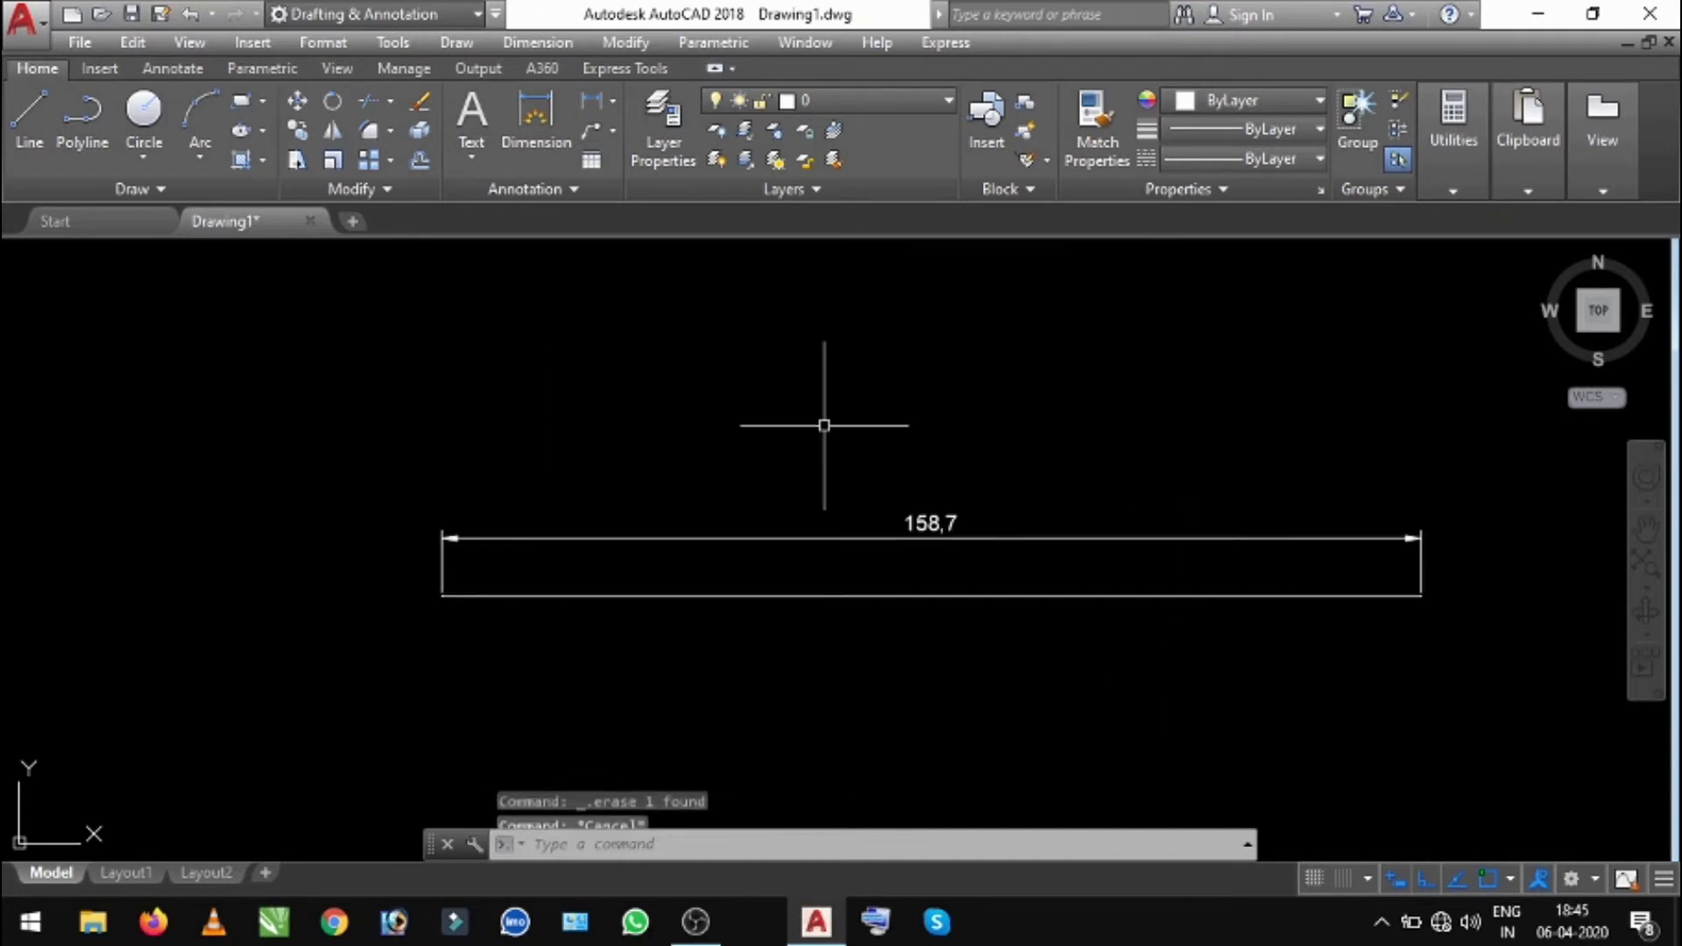
- Draw a short horizontal line above the long line, starting left of its end
{"action": "key", "text": "Escape"}
{"action": "key", "text": "Escape"}
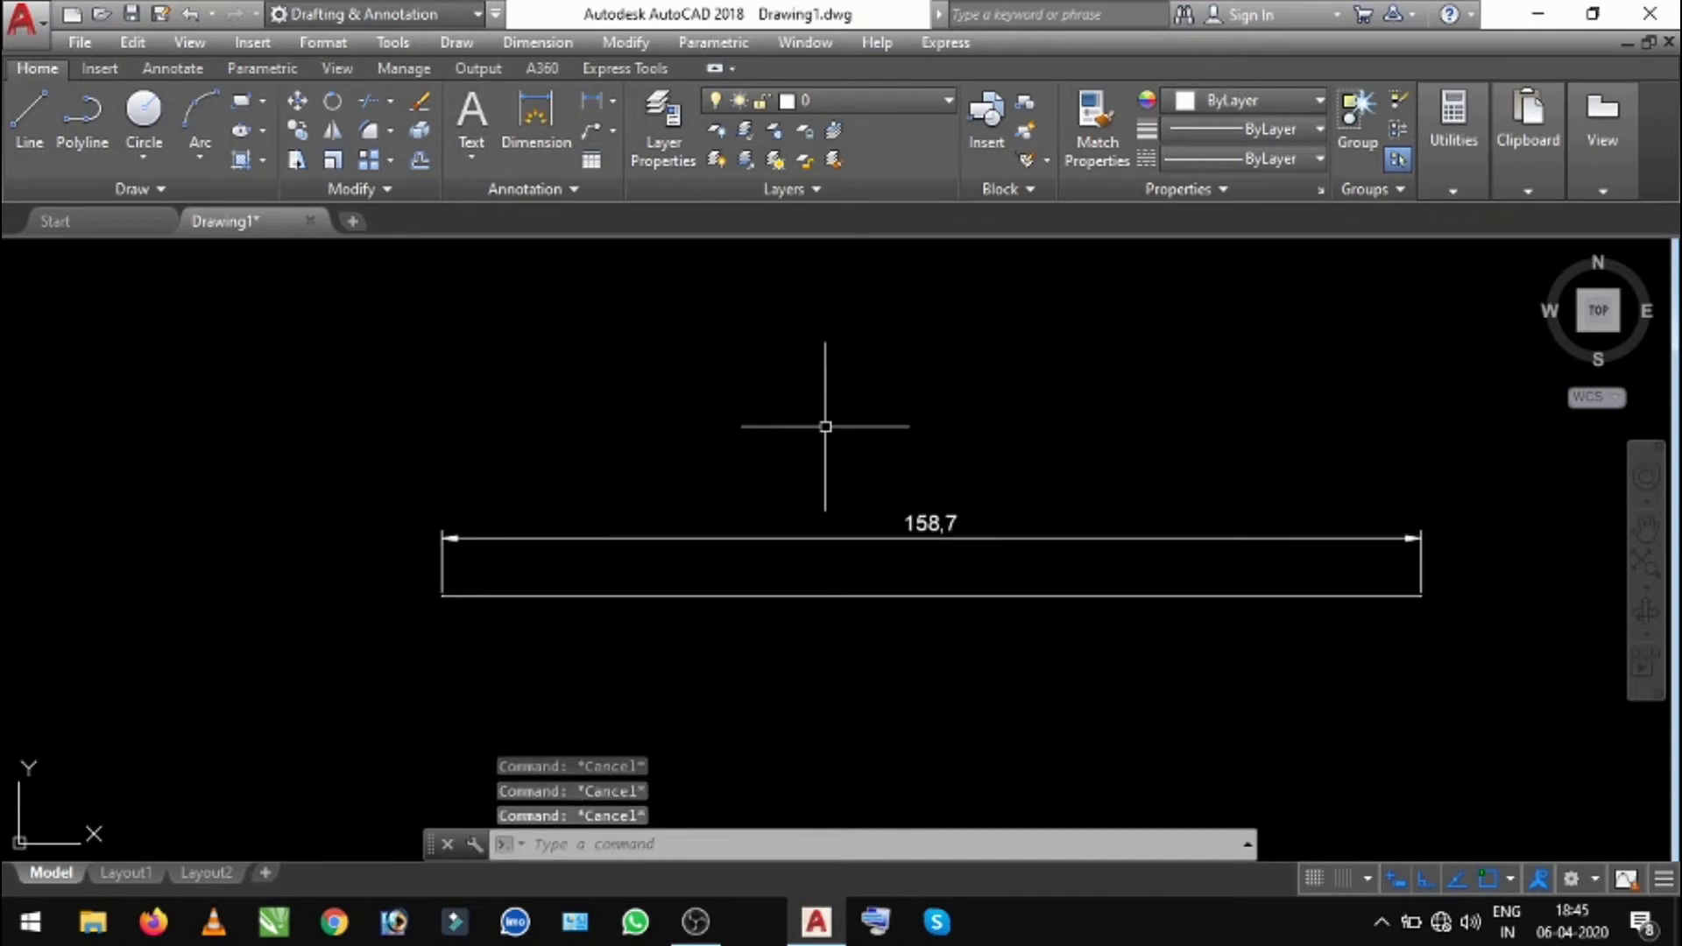
{"action": "type", "text": "L"}
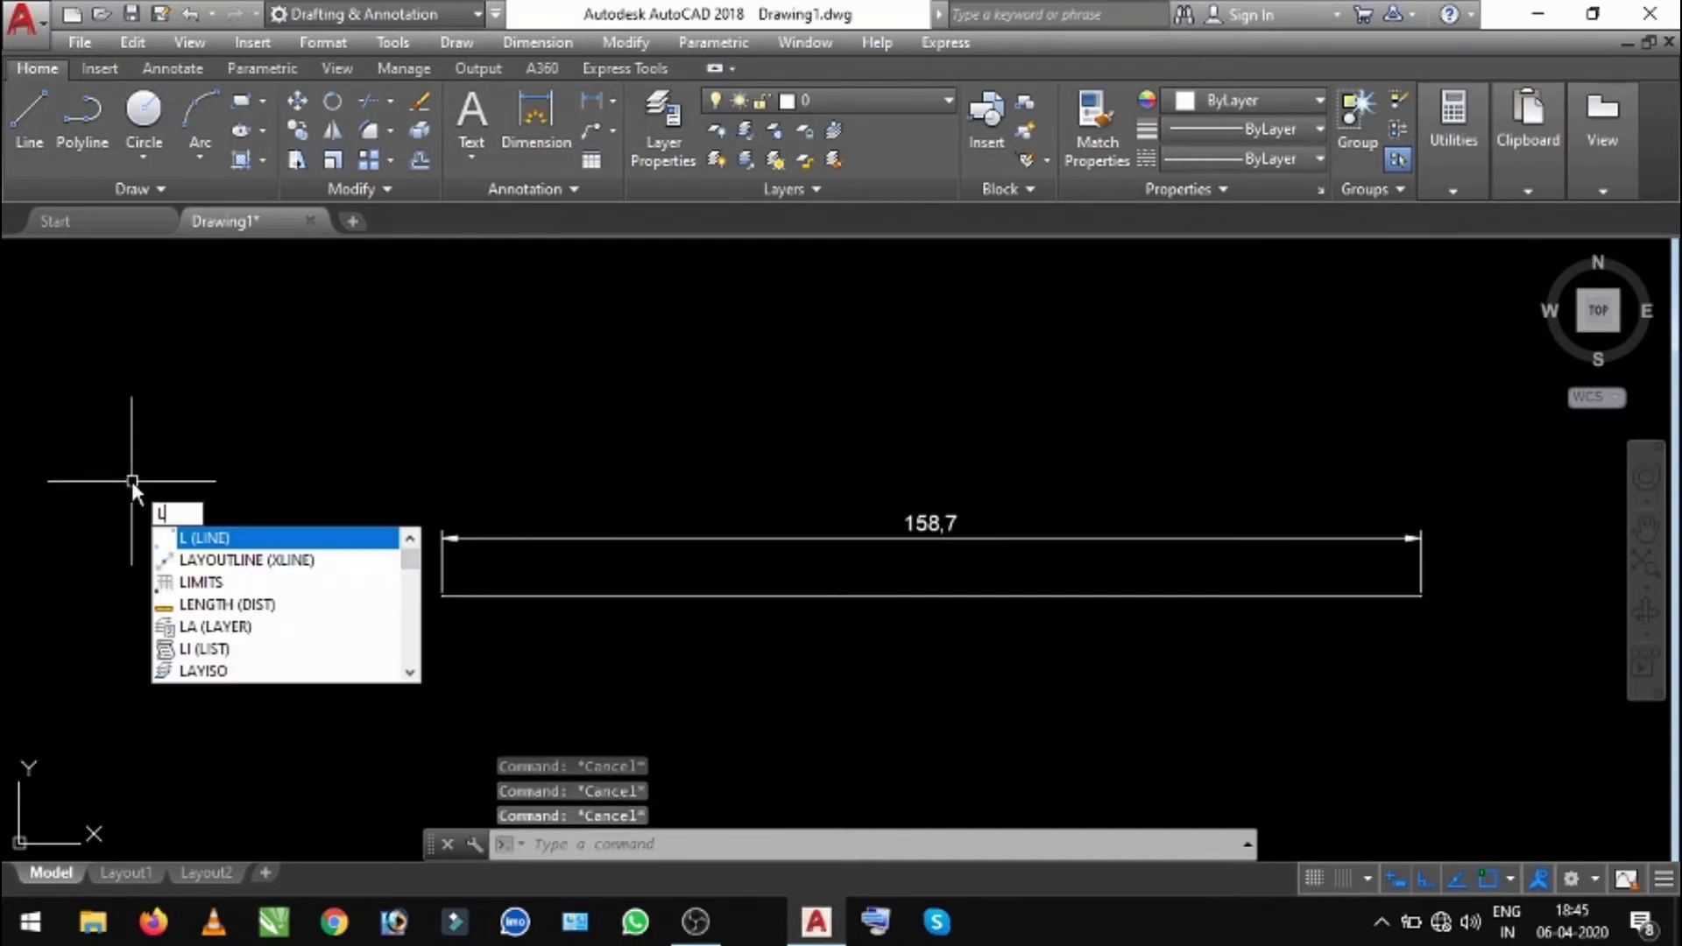
{"action": "key", "text": "Return"}
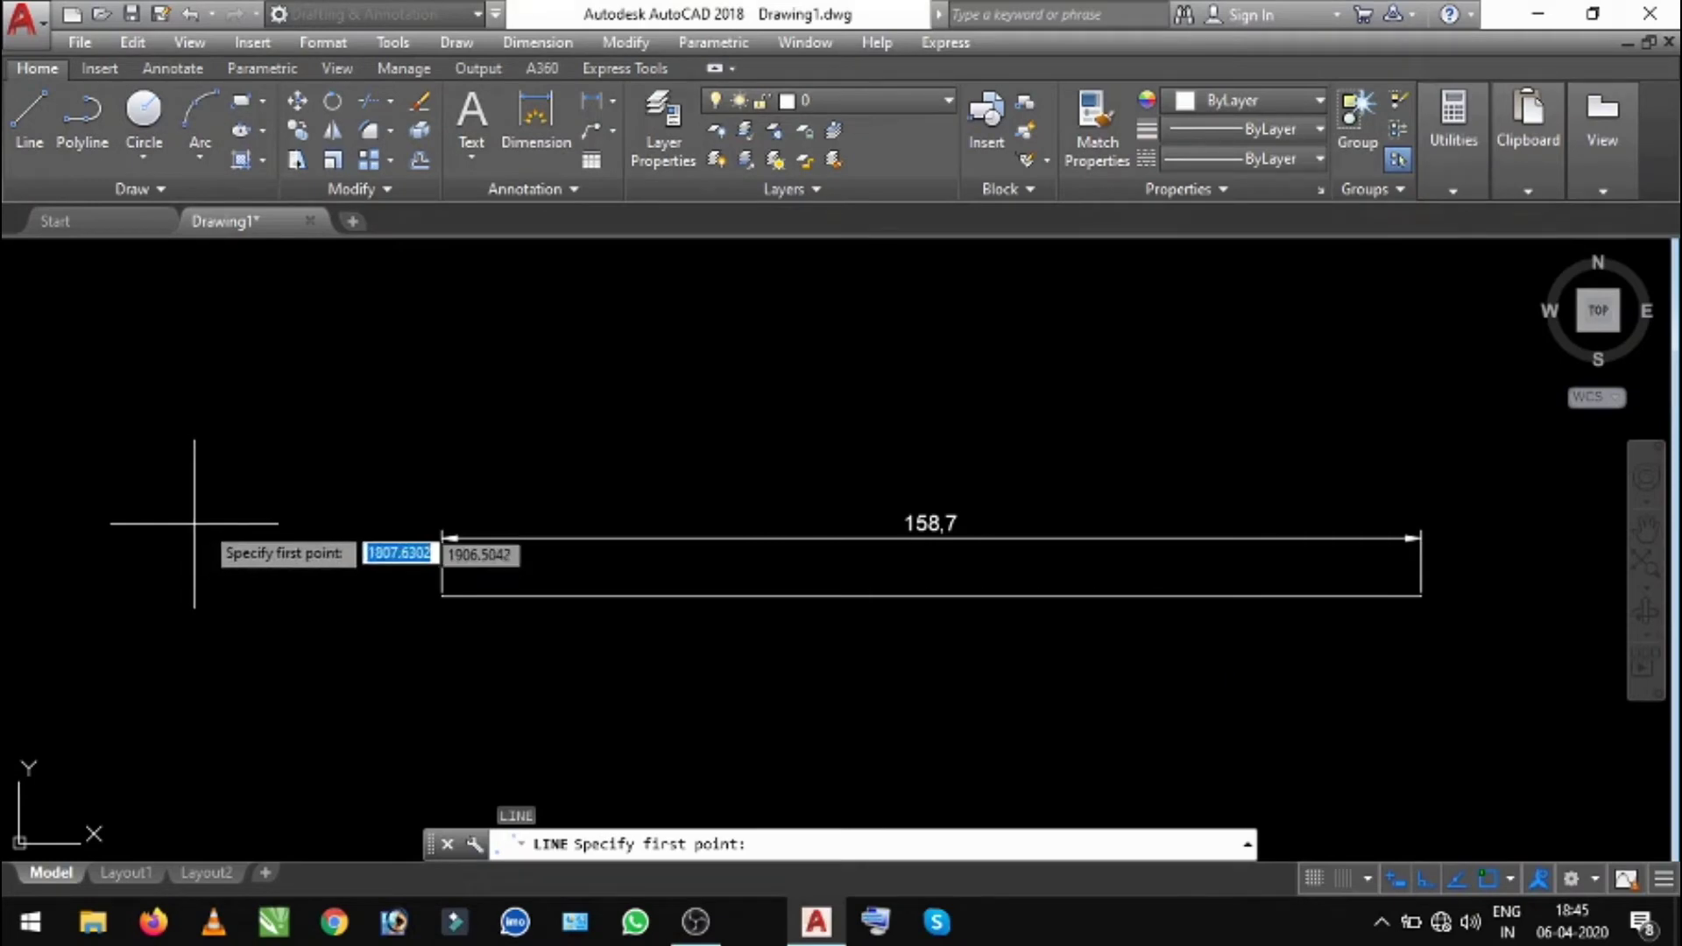
{"action": "left_click", "coordinate": [215, 483]}
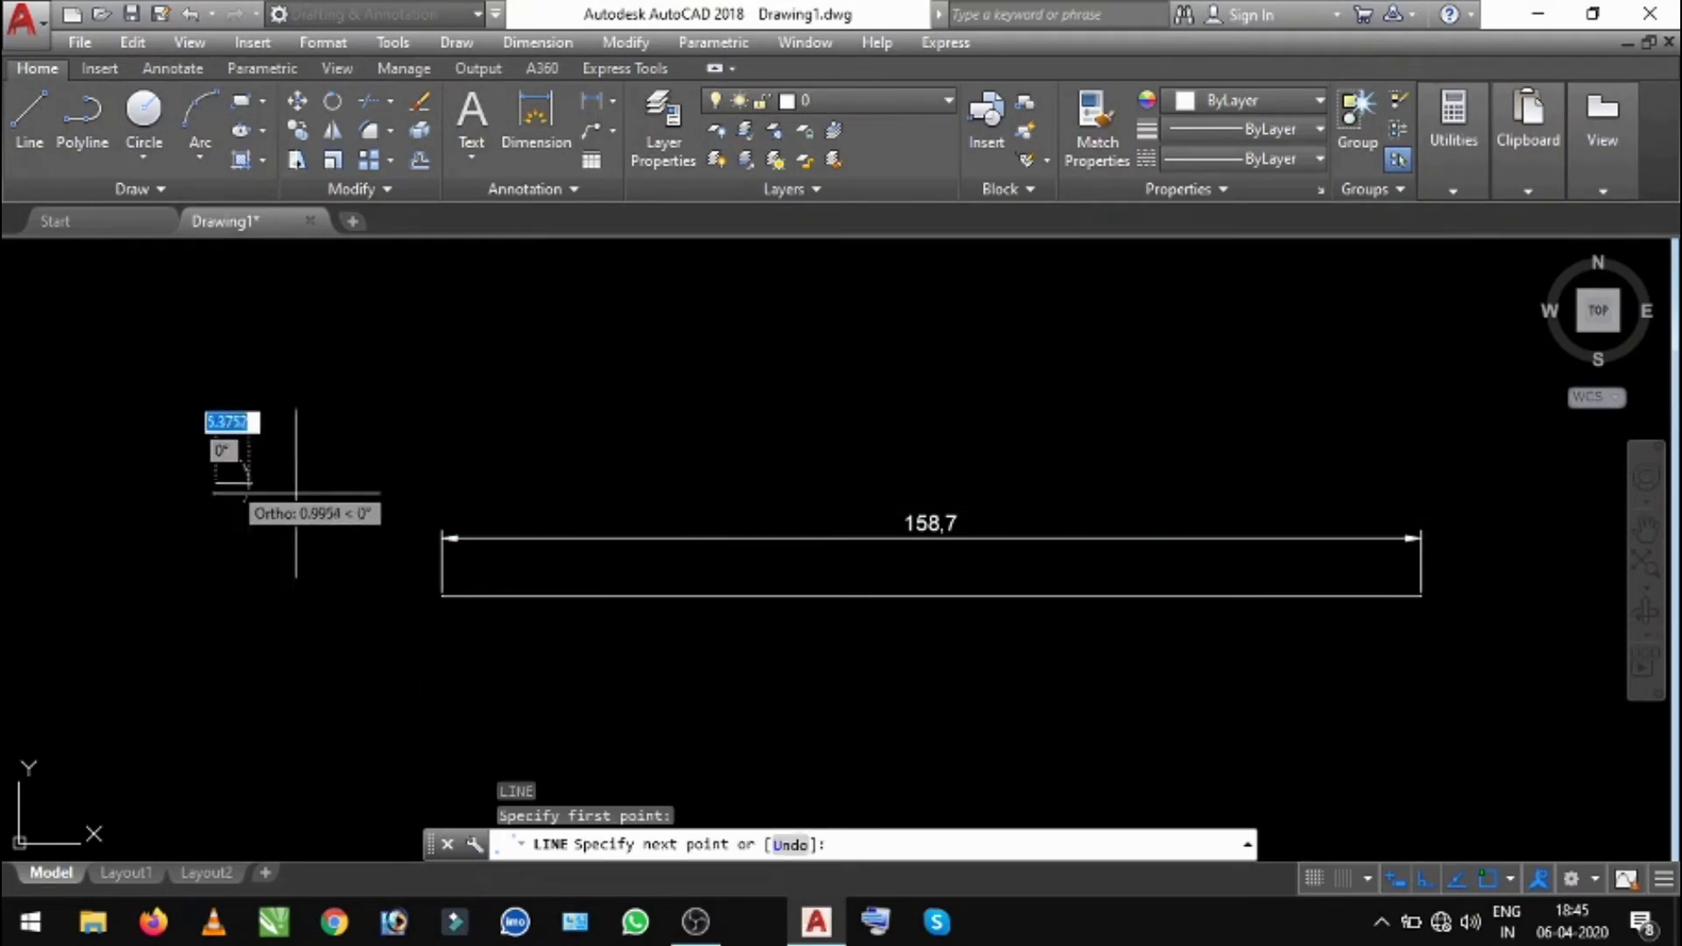
{"action": "left_click", "coordinate": [737, 483]}
{"action": "key", "text": "Return"}
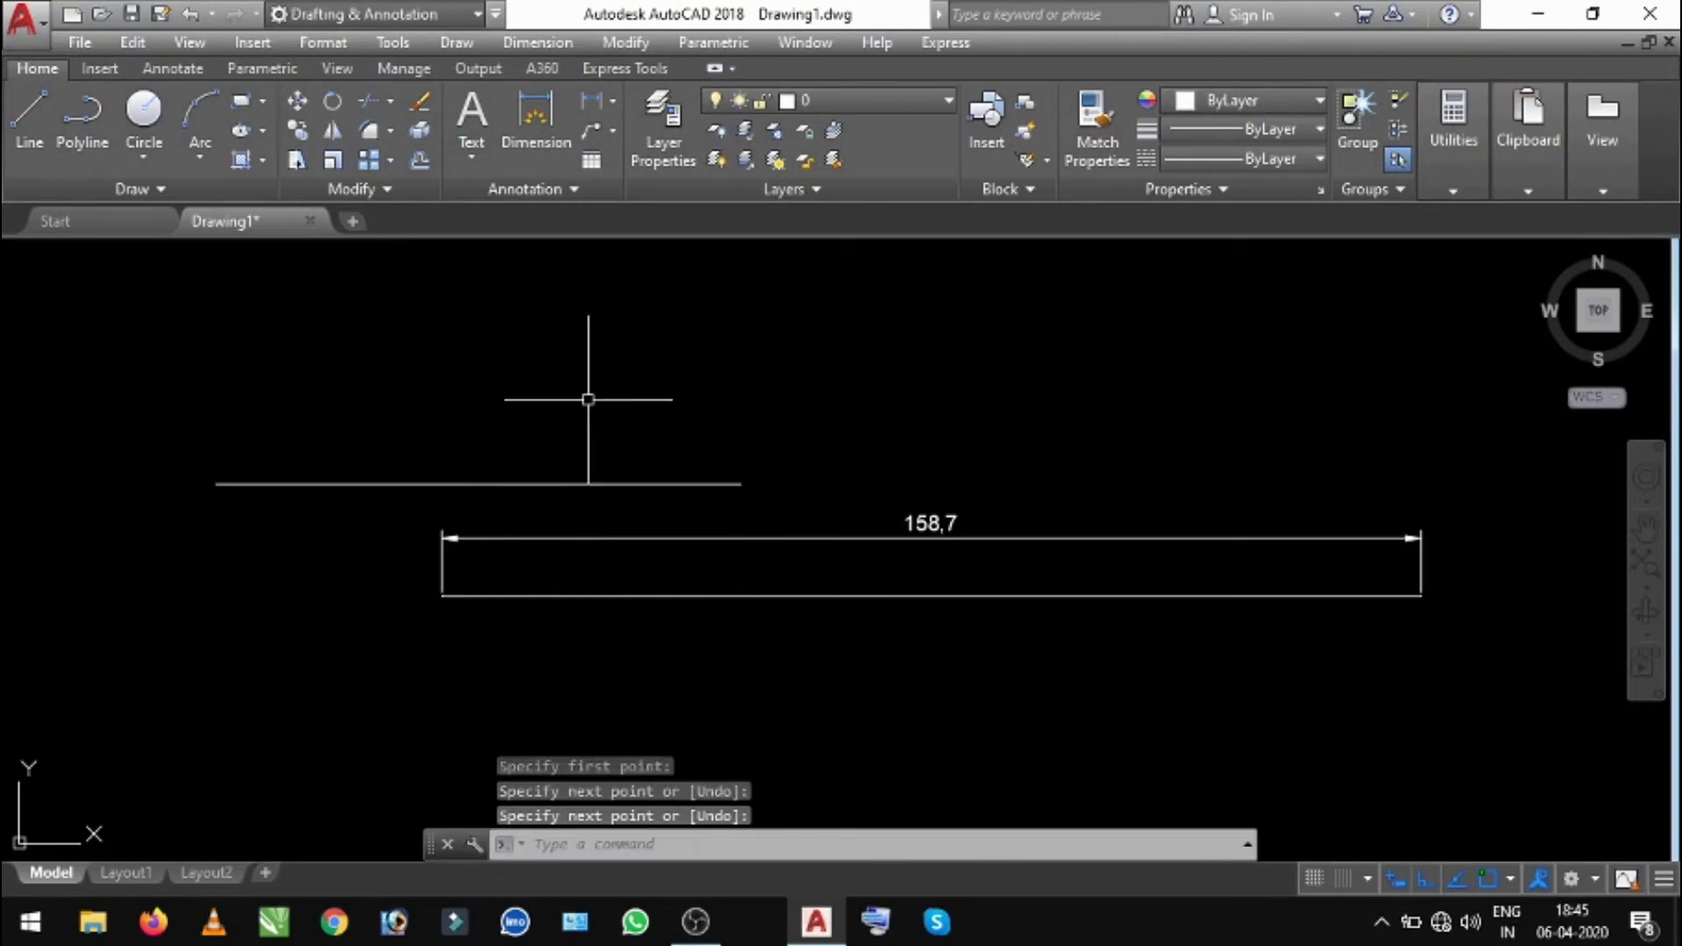
{"action": "key", "text": "Escape"}
{"action": "key", "text": "Escape"}
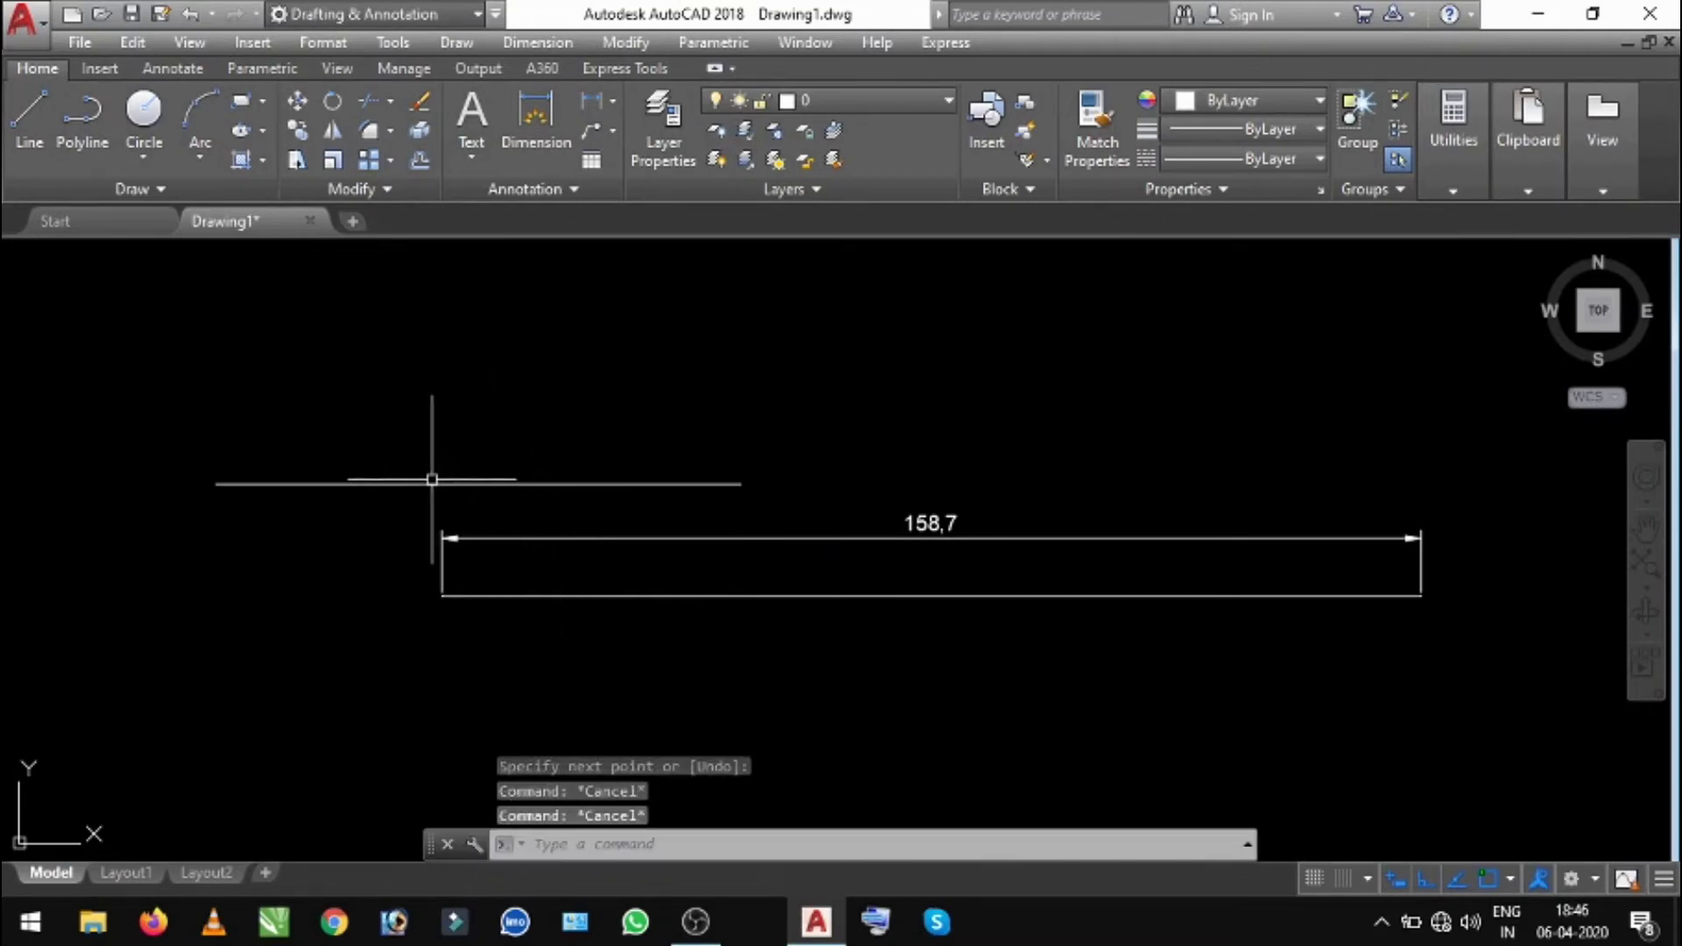
- Rotate the short line 45° about its left endpoint
{"action": "type", "text": "Ro"}
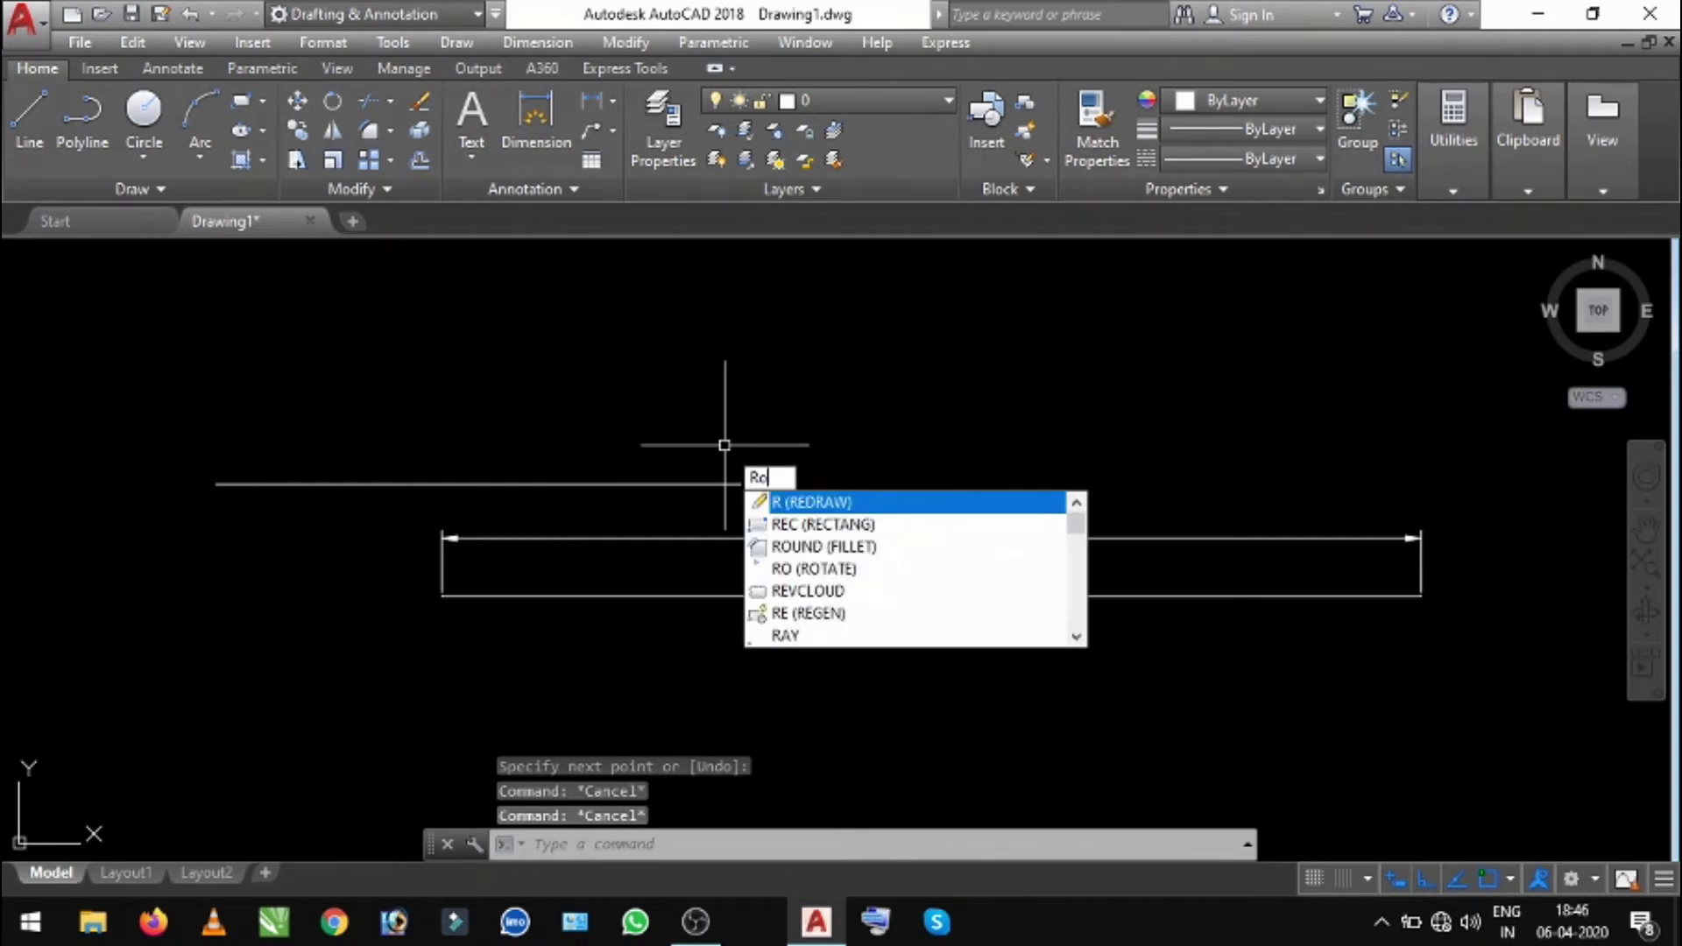
{"action": "key", "text": "Return"}
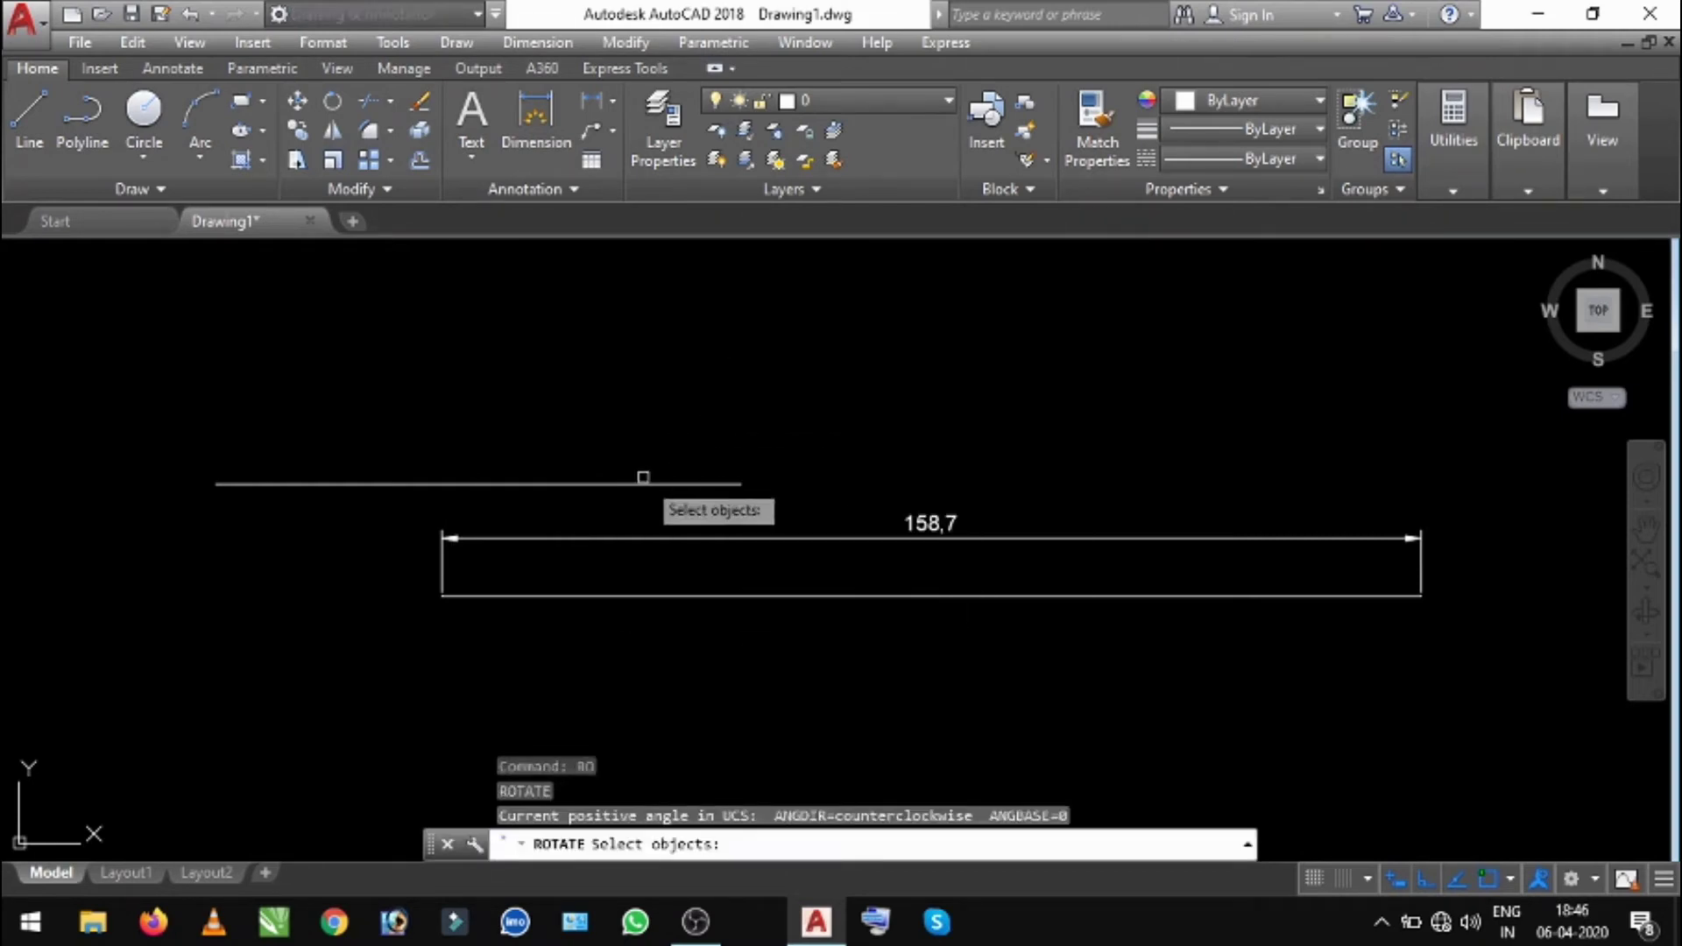
{"action": "left_click", "coordinate": [642, 479]}
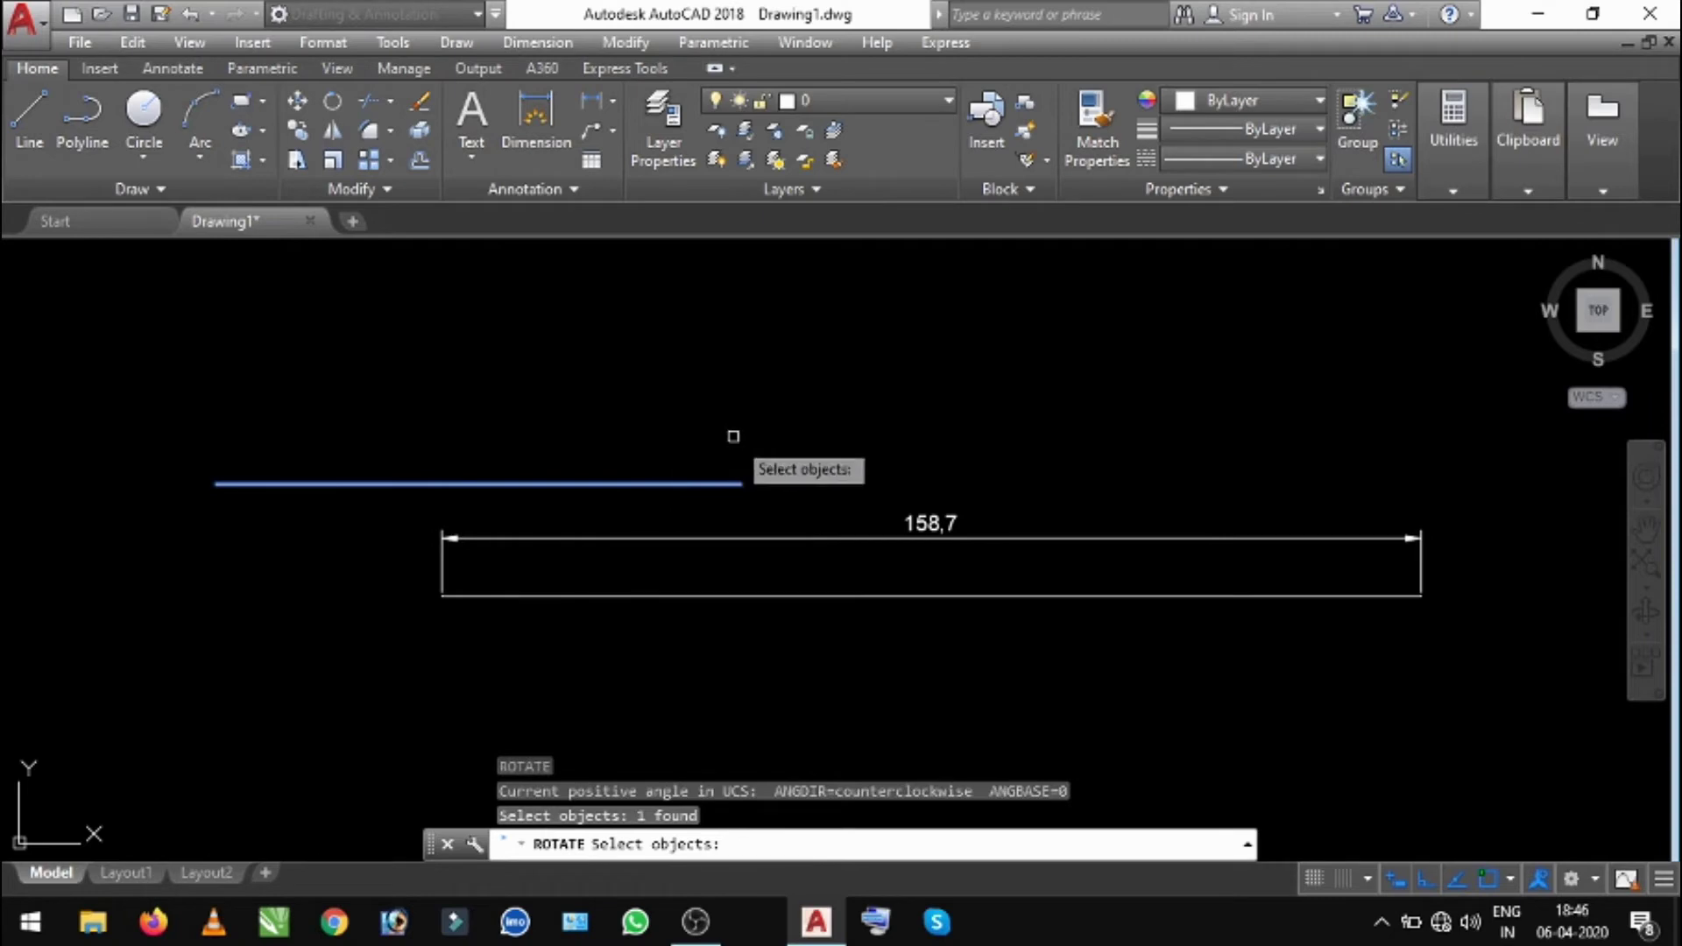
{"action": "key", "text": "Return"}
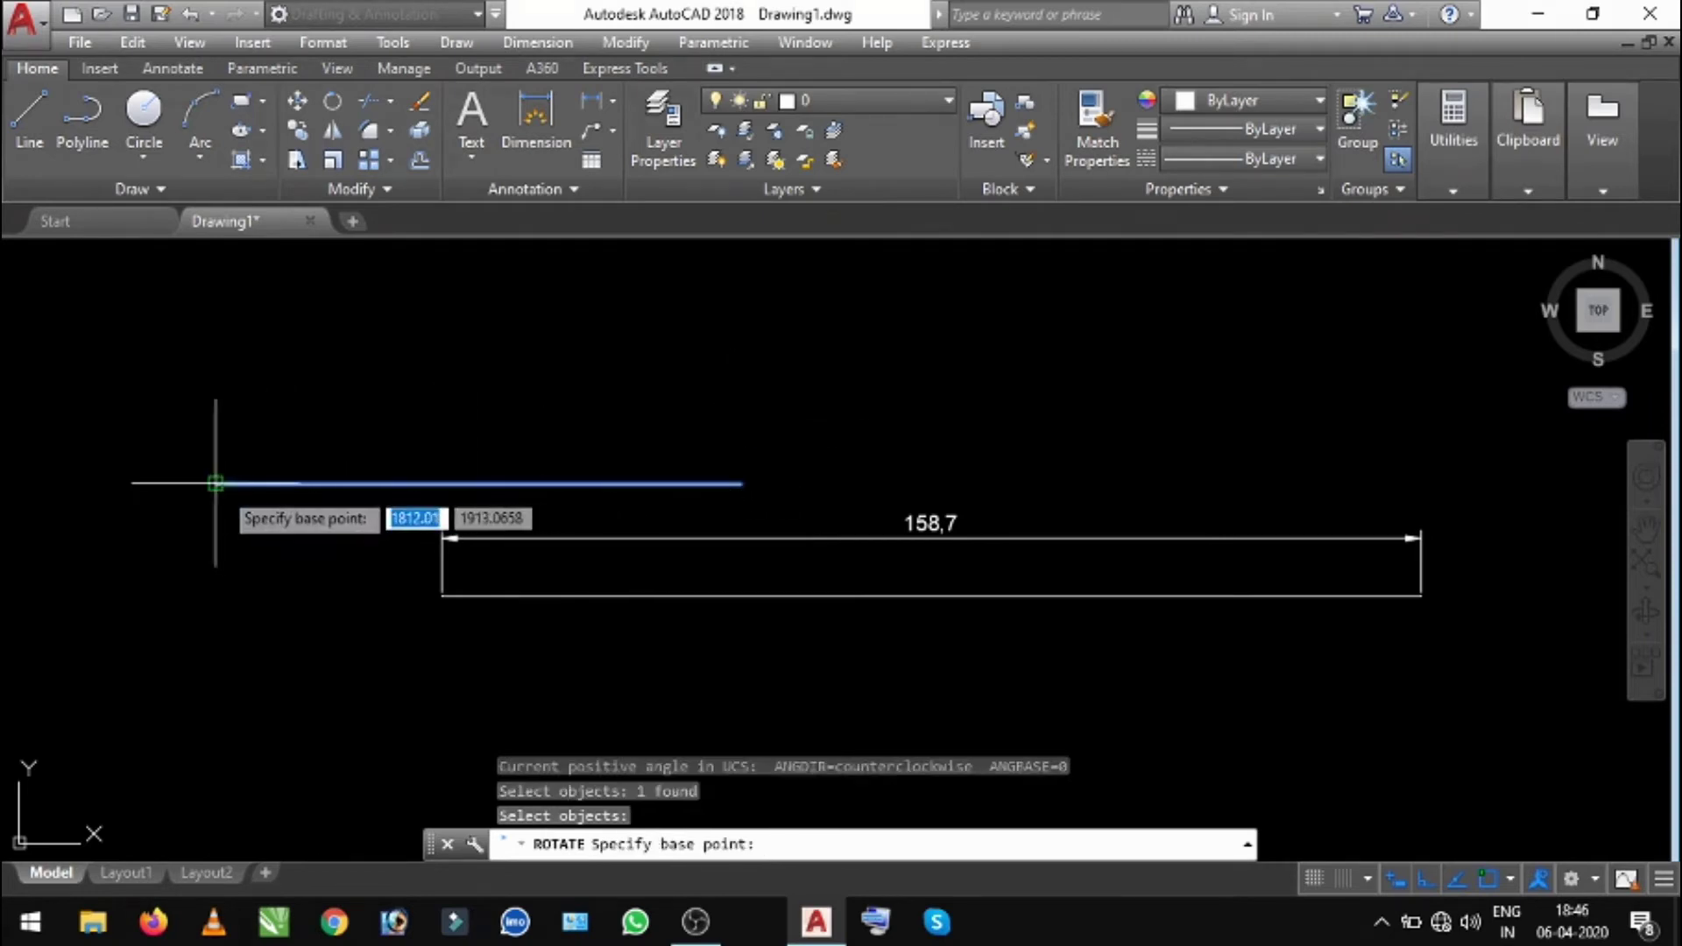
{"action": "left_click", "coordinate": [216, 484]}
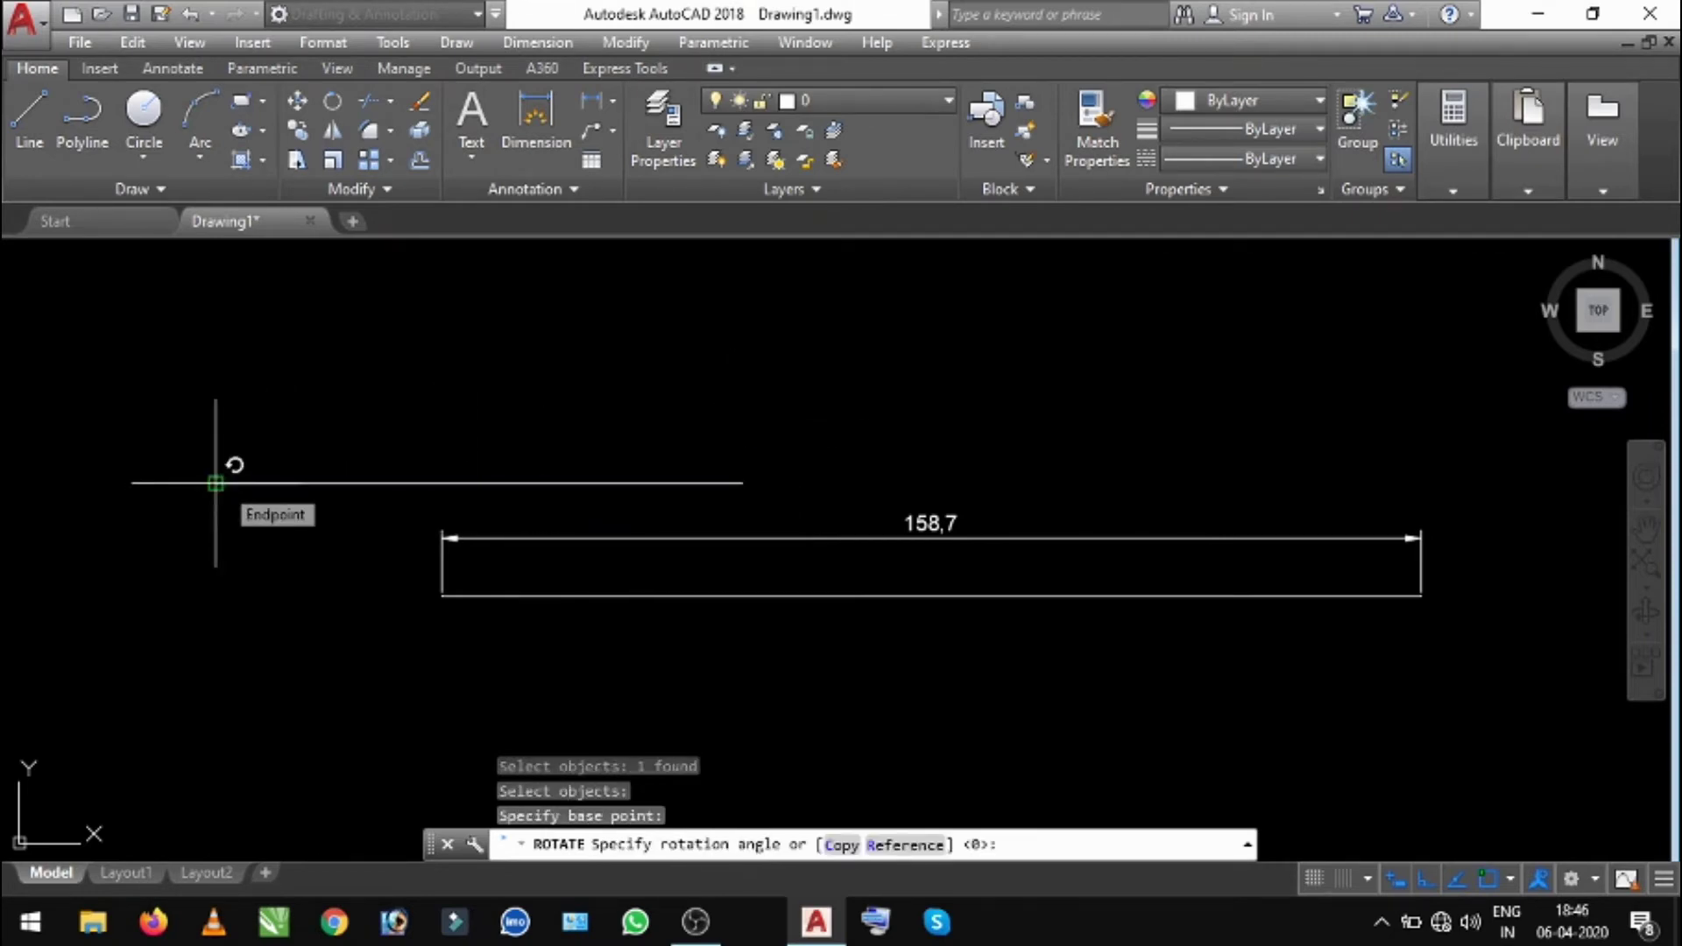
{"action": "type", "text": "45"}
{"action": "key", "text": "Return"}
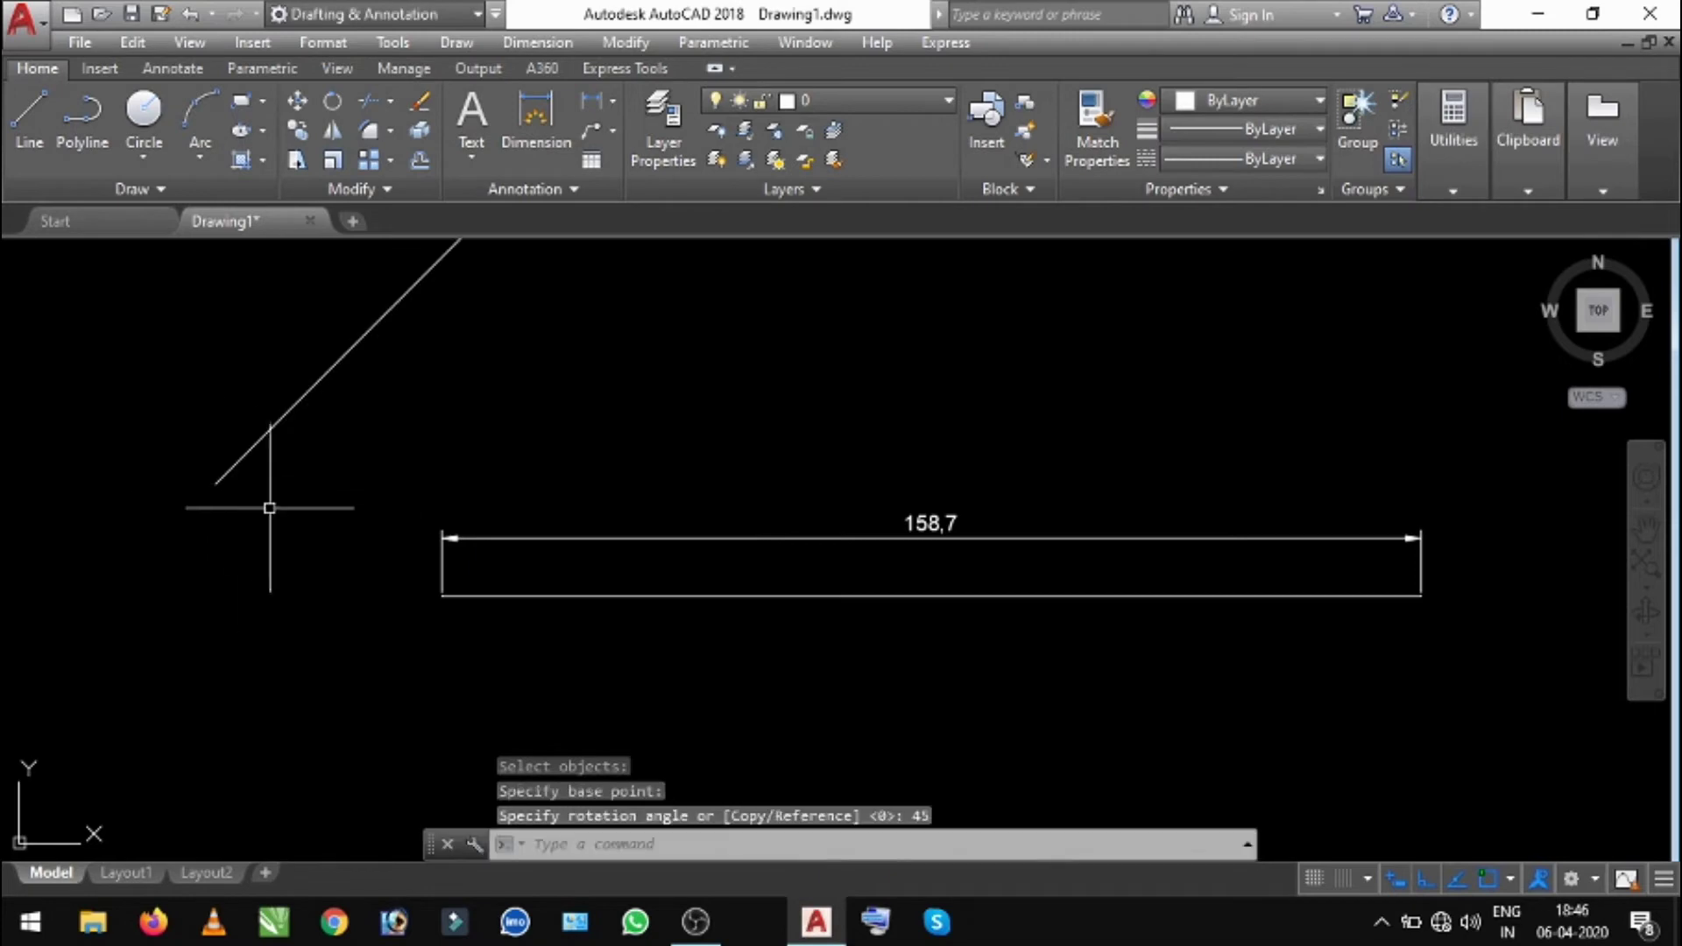
- Delete the 158,7 dimension over the long line
{"action": "scroll", "coordinate": [289, 503], "scroll_direction": "down", "scroll_amount": 4}
{"action": "scroll", "coordinate": [302, 451], "scroll_direction": "up", "scroll_amount": 2}
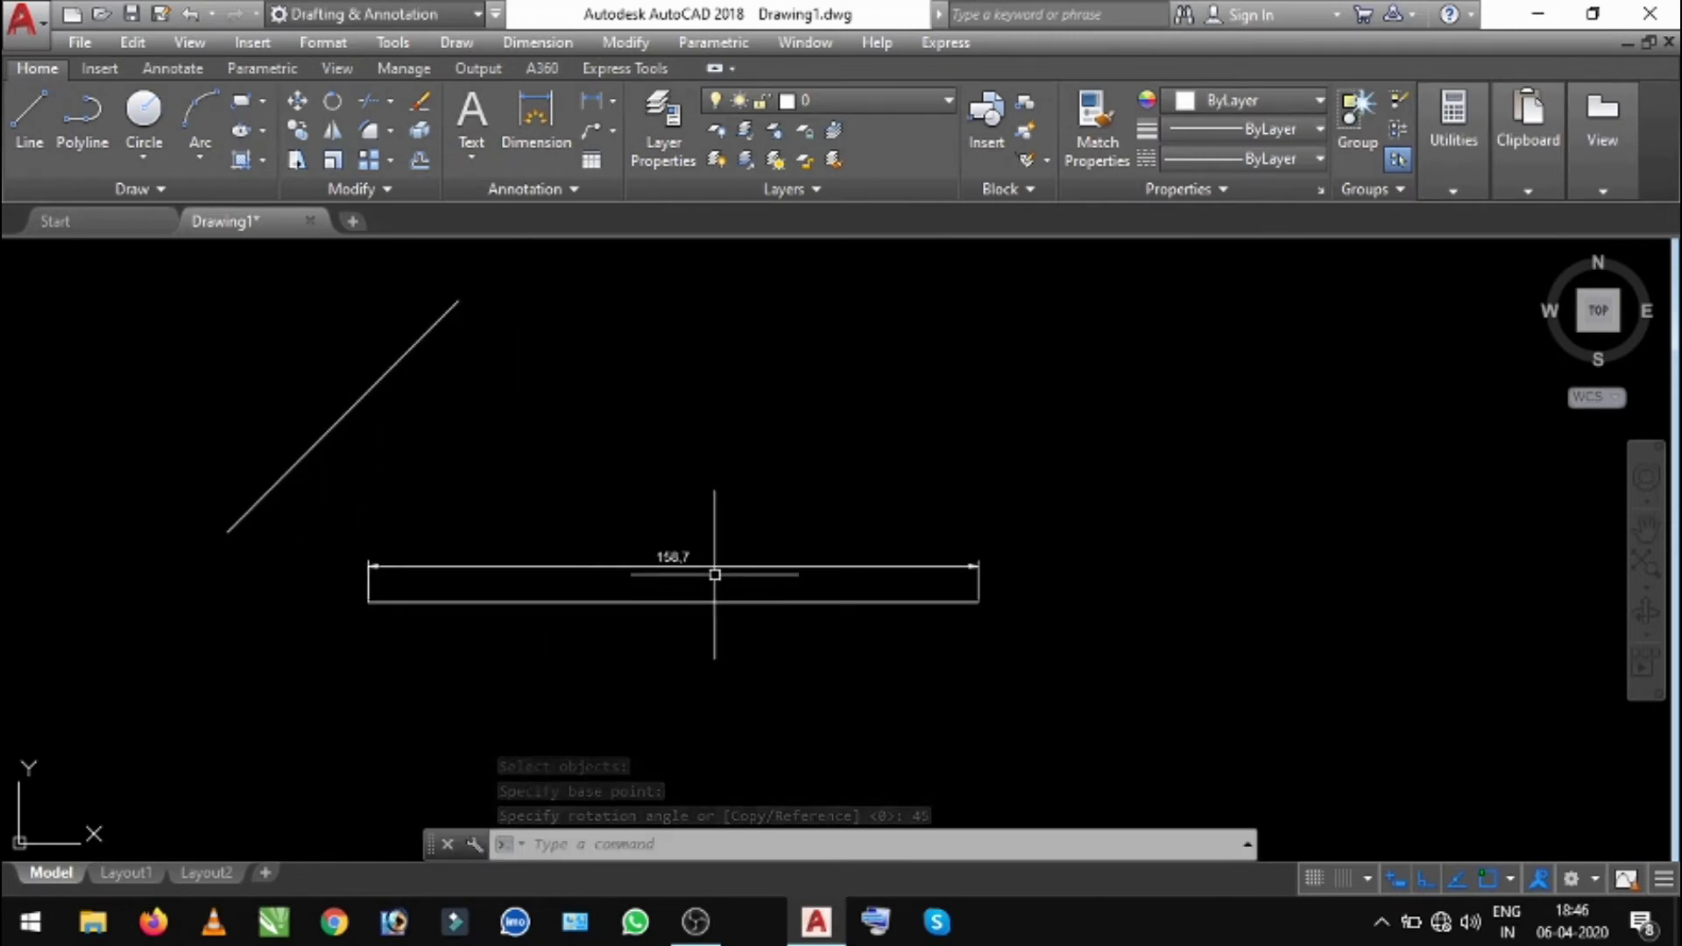
{"action": "left_click", "coordinate": [704, 567]}
{"action": "key", "text": "Delete"}
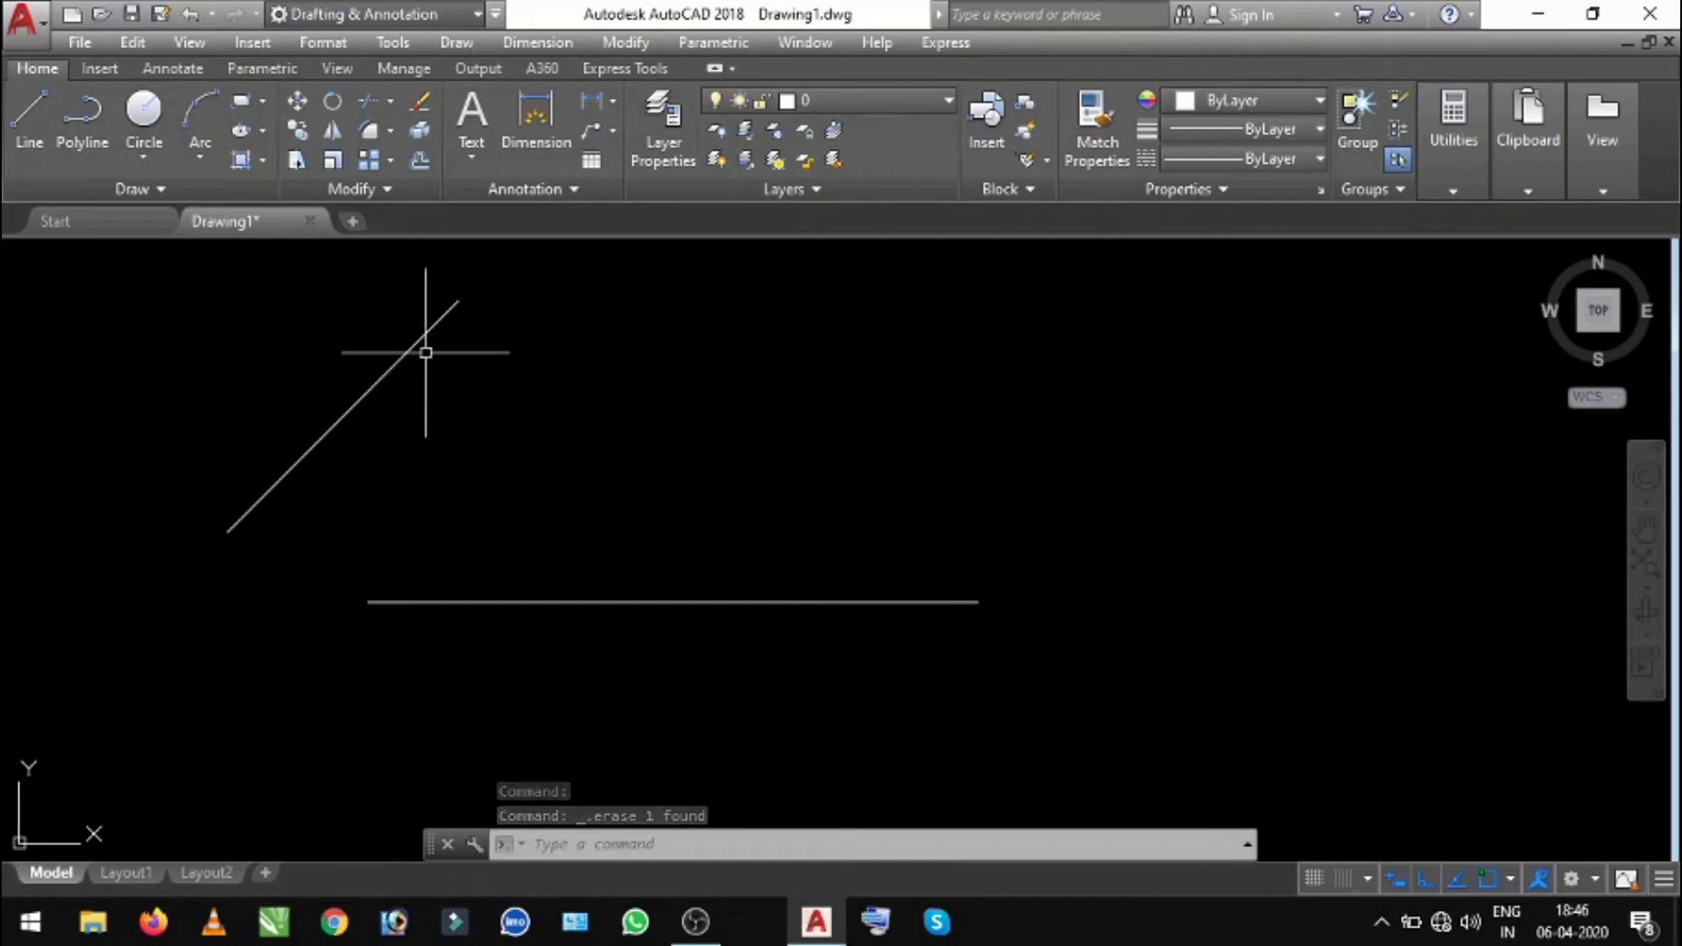
{"action": "scroll", "coordinate": [509, 389], "scroll_direction": "up", "scroll_amount": 2}
{"action": "middle_click_drag", "start_coordinate": [509, 389], "coordinate": [544, 430]}
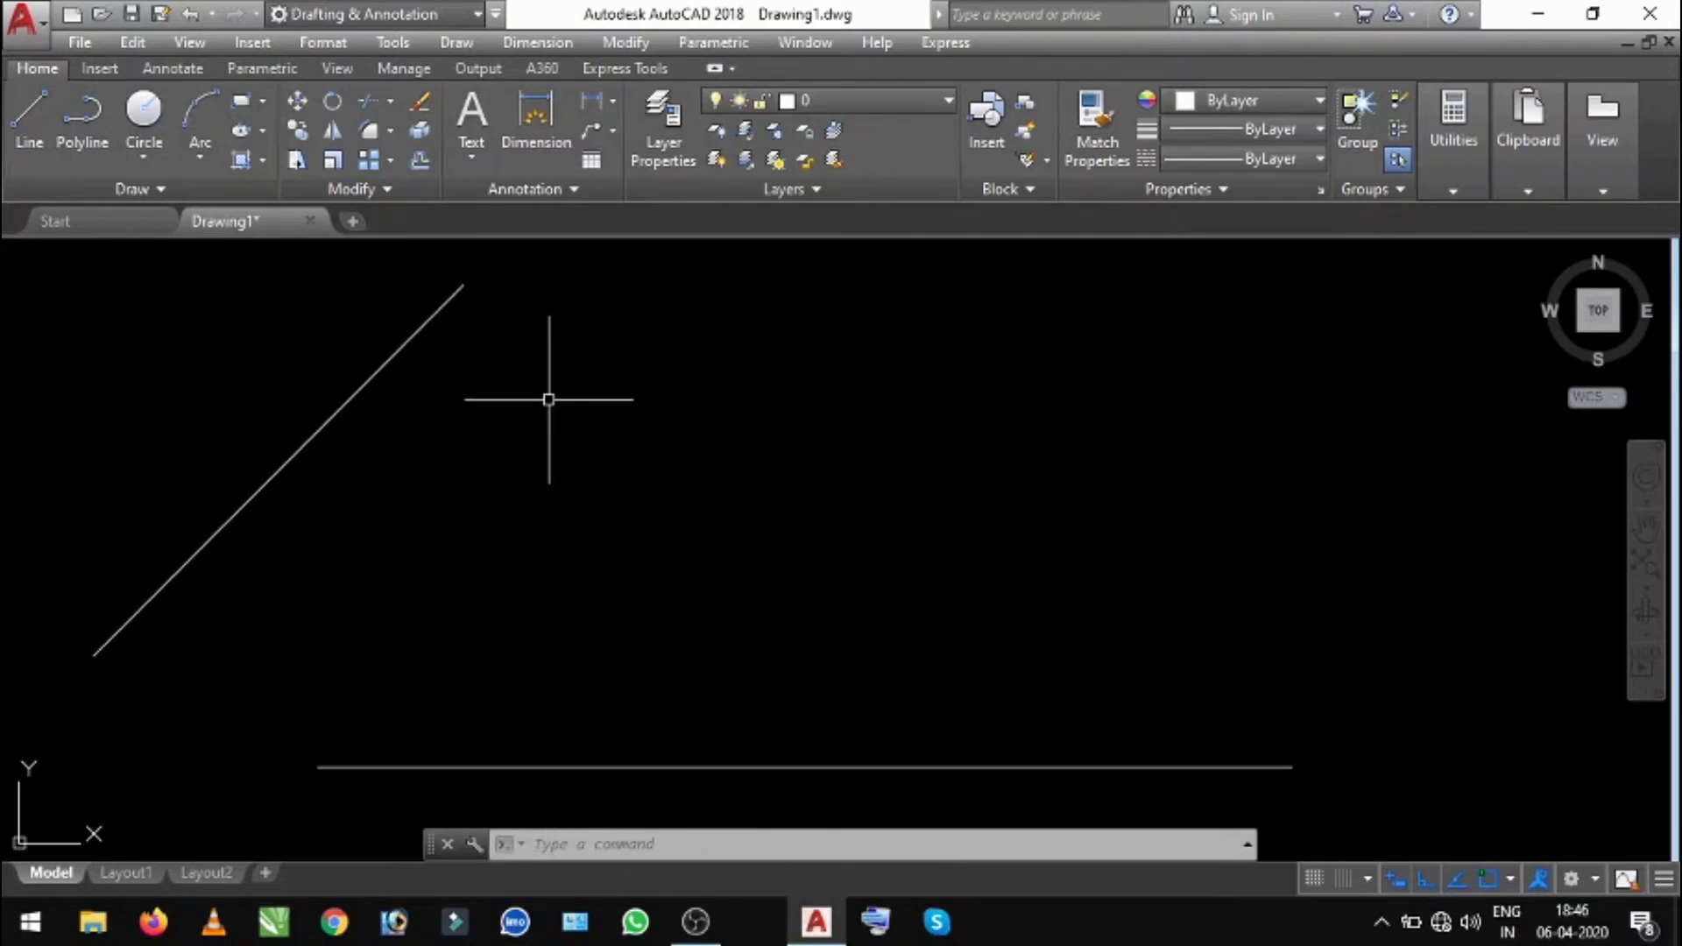
{"action": "left_click", "coordinate": [343, 404]}
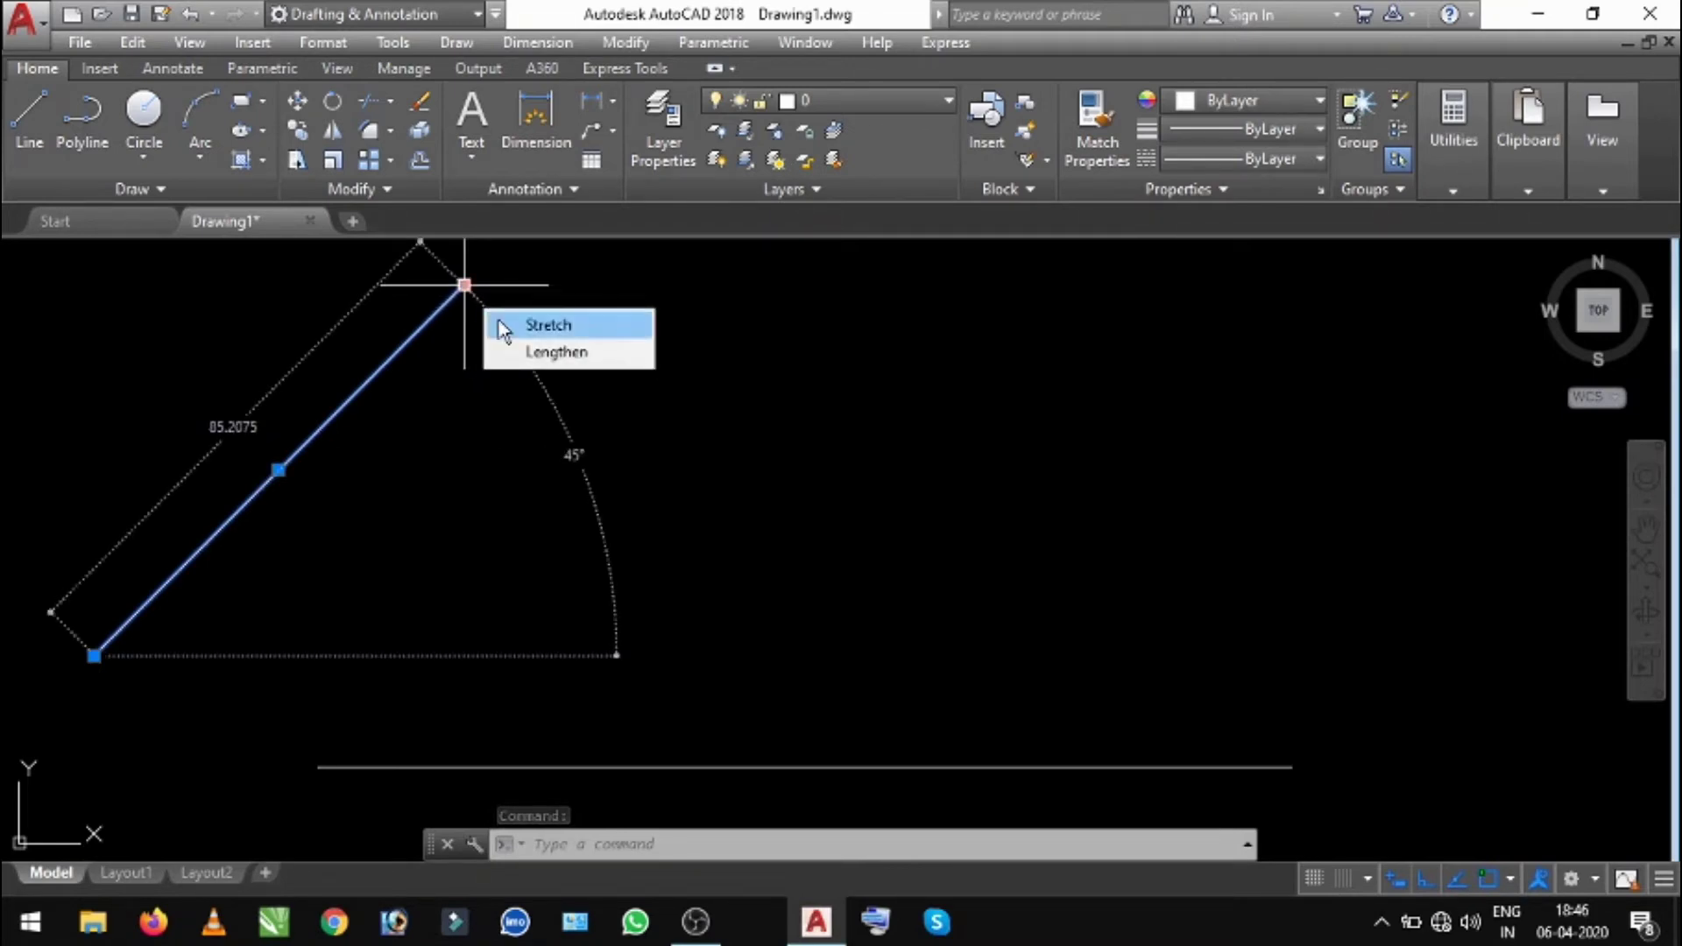
{"action": "left_click", "coordinate": [504, 324]}
{"action": "scroll", "coordinate": [601, 331], "scroll_direction": "down", "scroll_amount": 2}
{"action": "scroll", "coordinate": [601, 368], "scroll_direction": "down", "scroll_amount": 6}
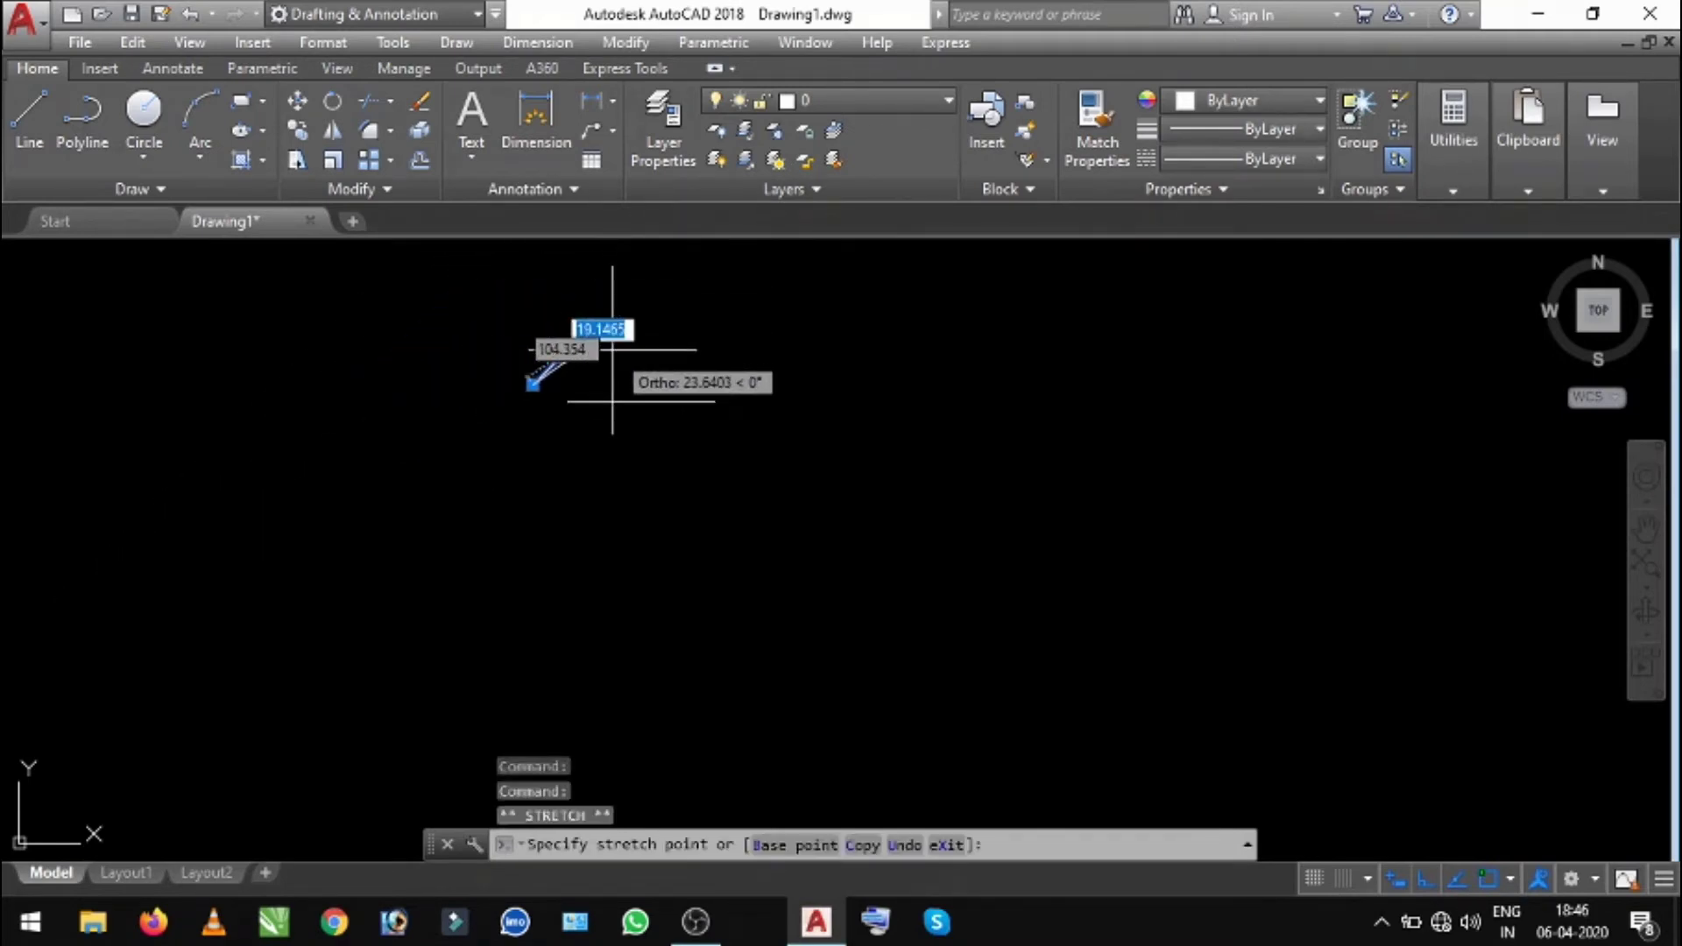
{"action": "left_click", "coordinate": [1008, 328]}
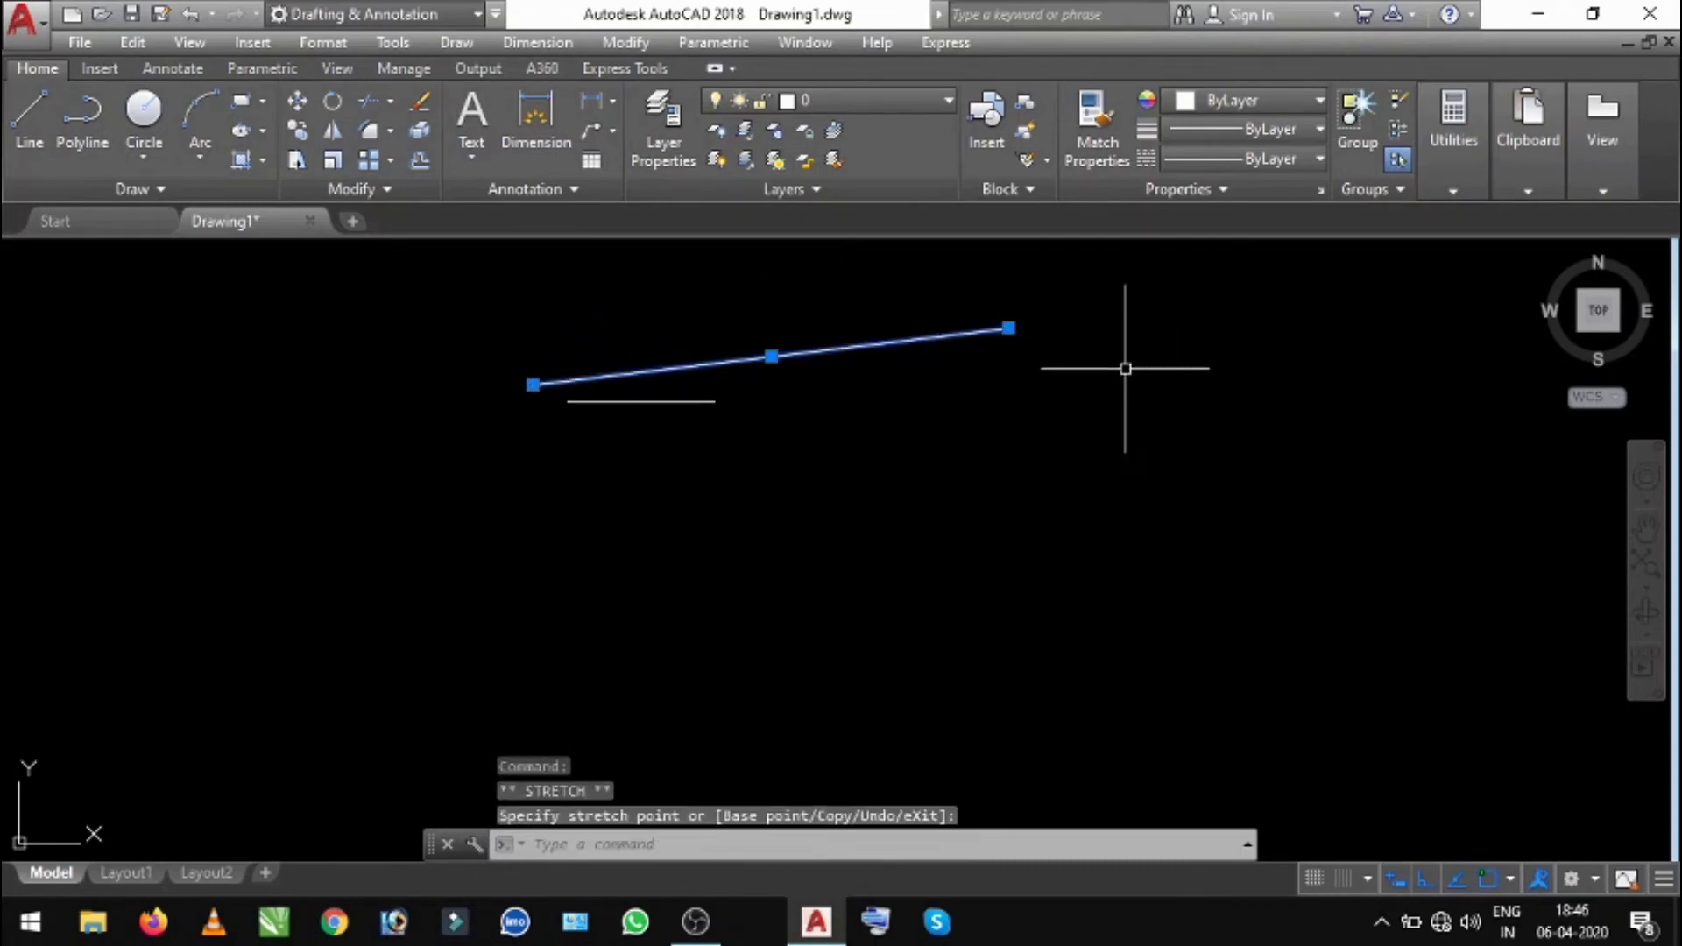
{"action": "key", "text": "Escape"}
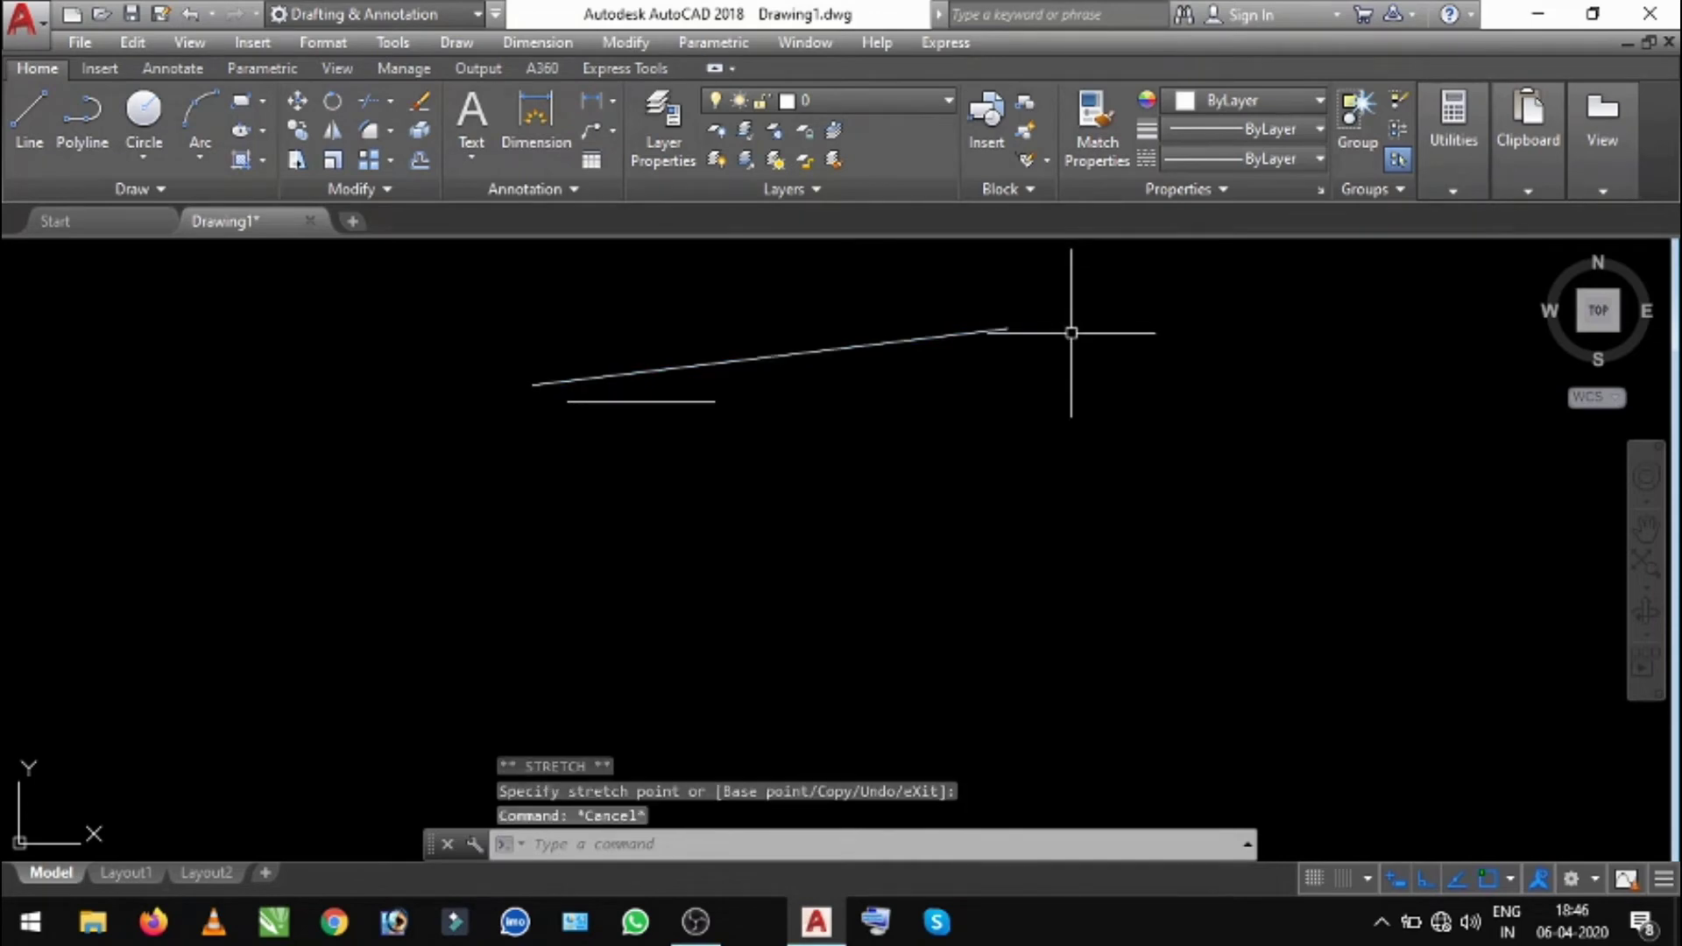
{"action": "key", "text": "ctrl+z"}
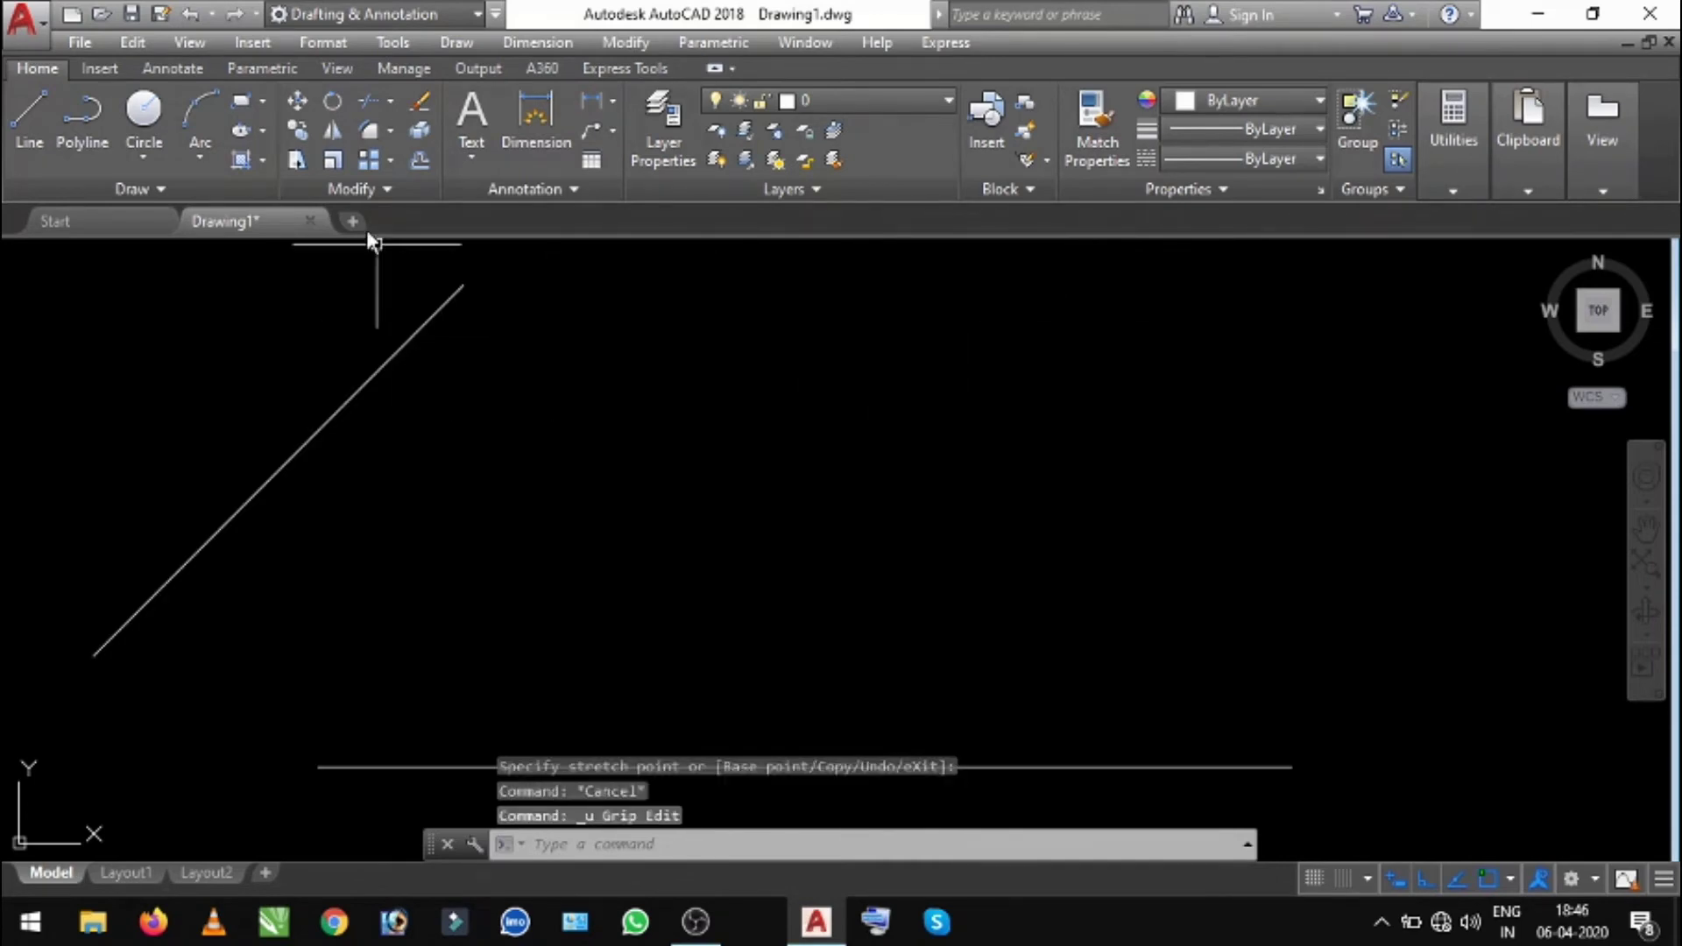
- Lengthen the 45° diagonal line from its top-end grip to 100 units
{"action": "left_click", "coordinate": [350, 189]}
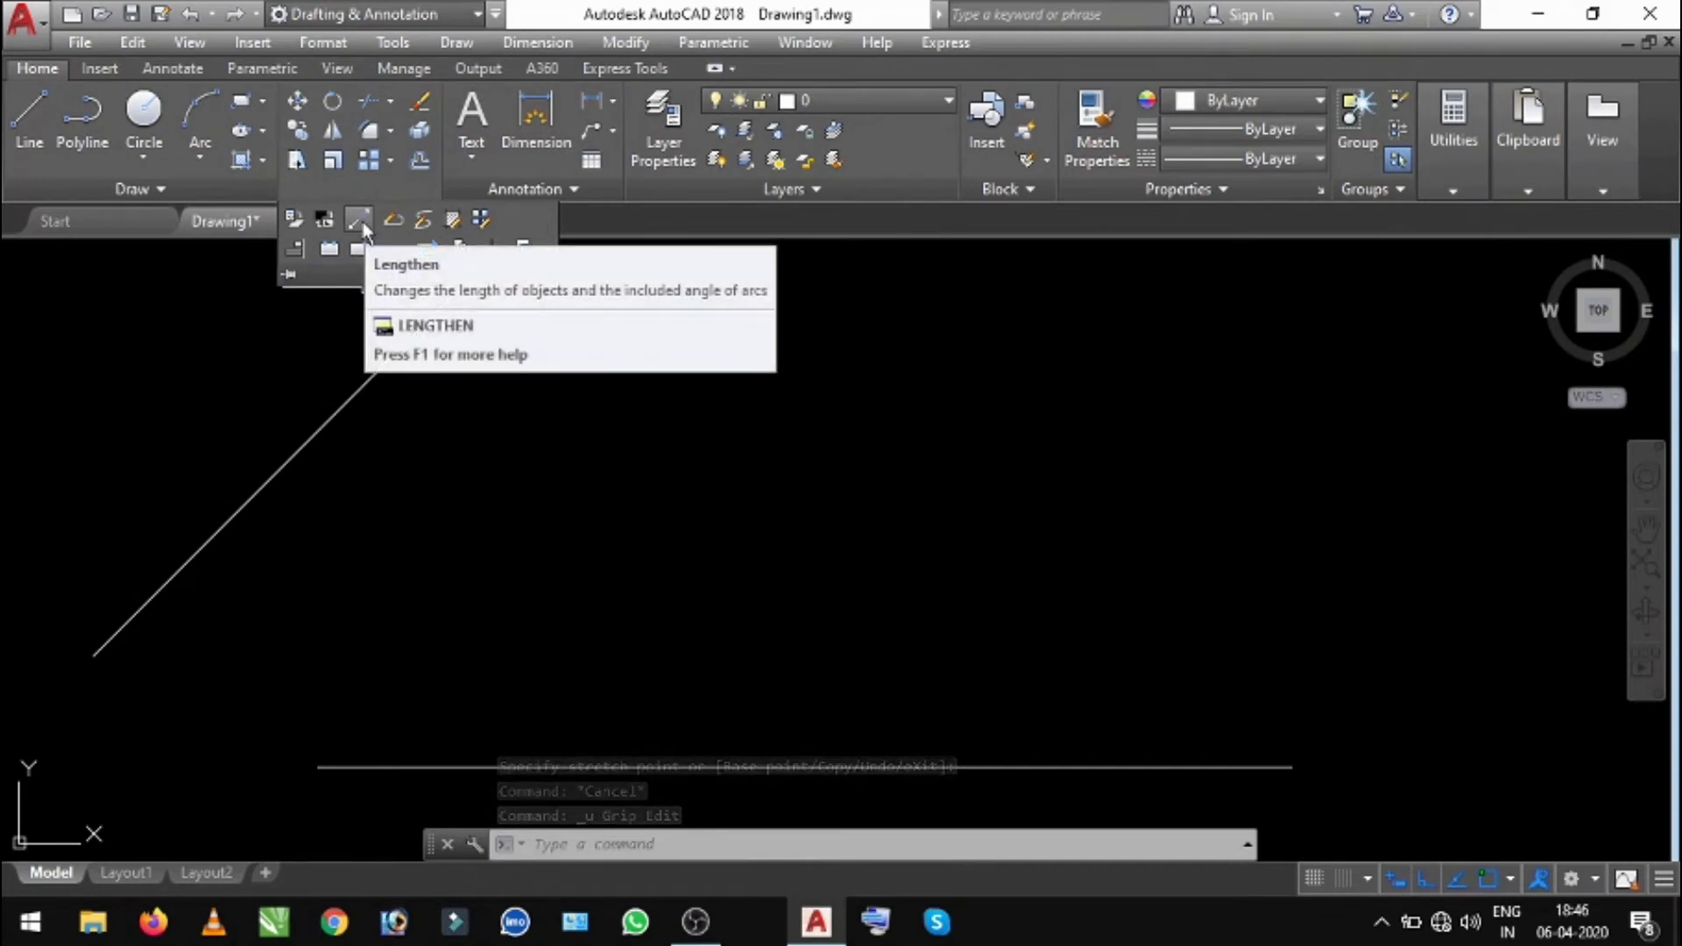
{"action": "left_click", "coordinate": [365, 224]}
{"action": "key", "text": "Escape"}
{"action": "key", "text": "Escape"}
{"action": "key", "text": "Escape"}
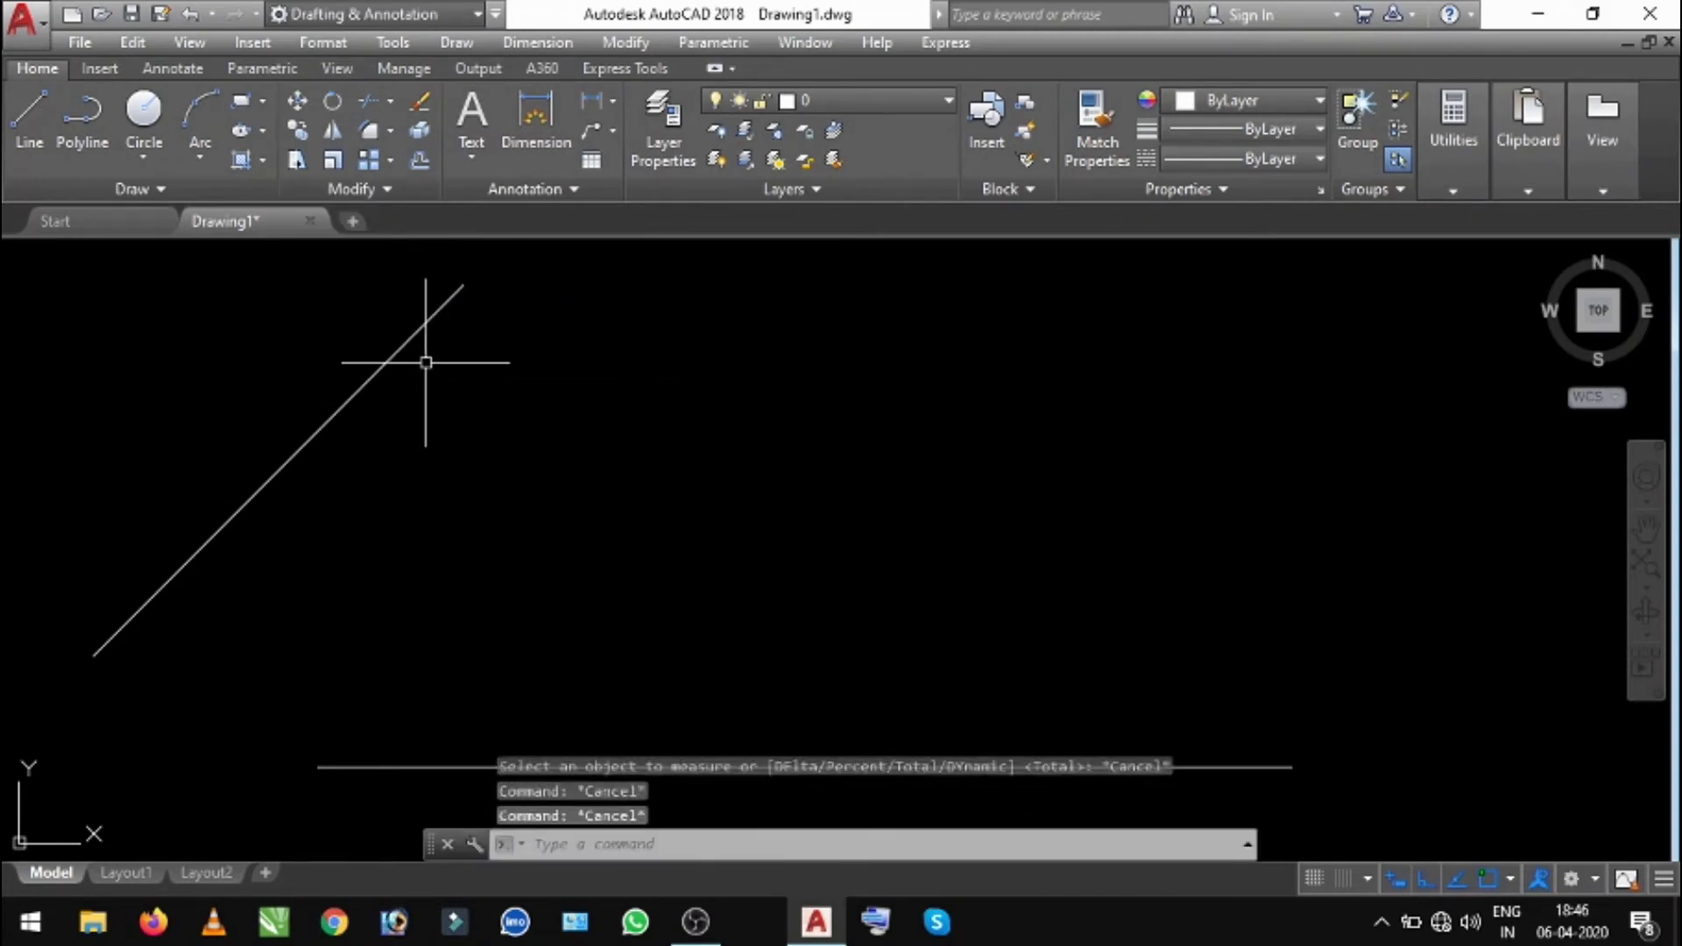
{"action": "left_click", "coordinate": [372, 380]}
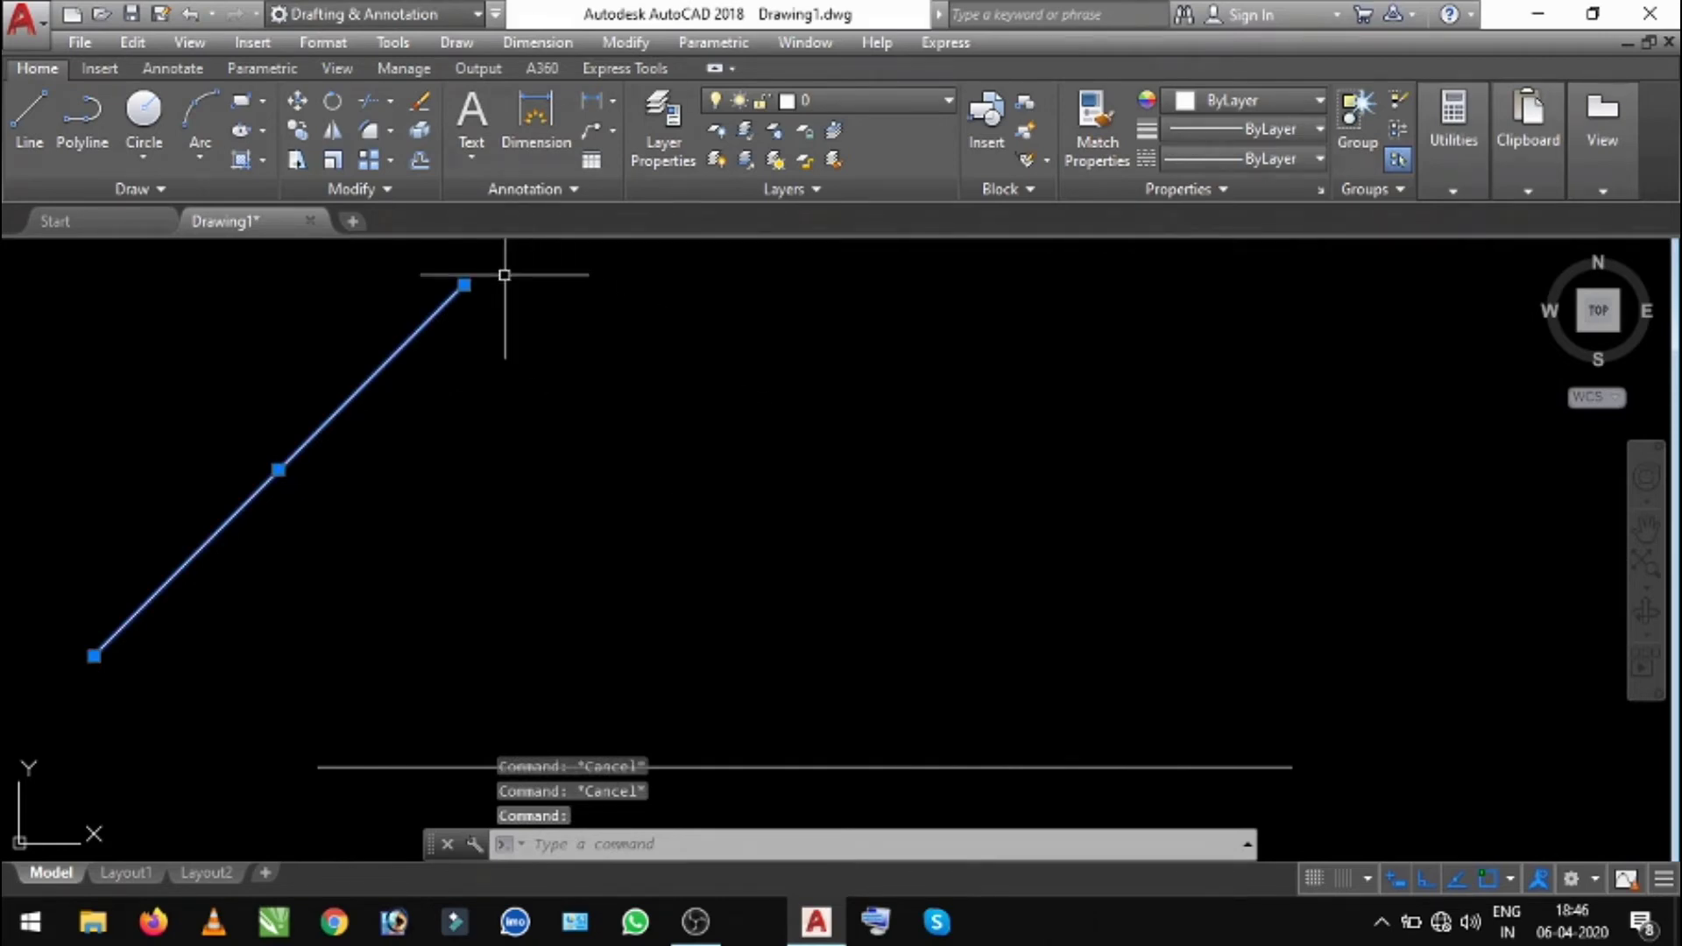
{"action": "mouse_move", "coordinate": [462, 285]}
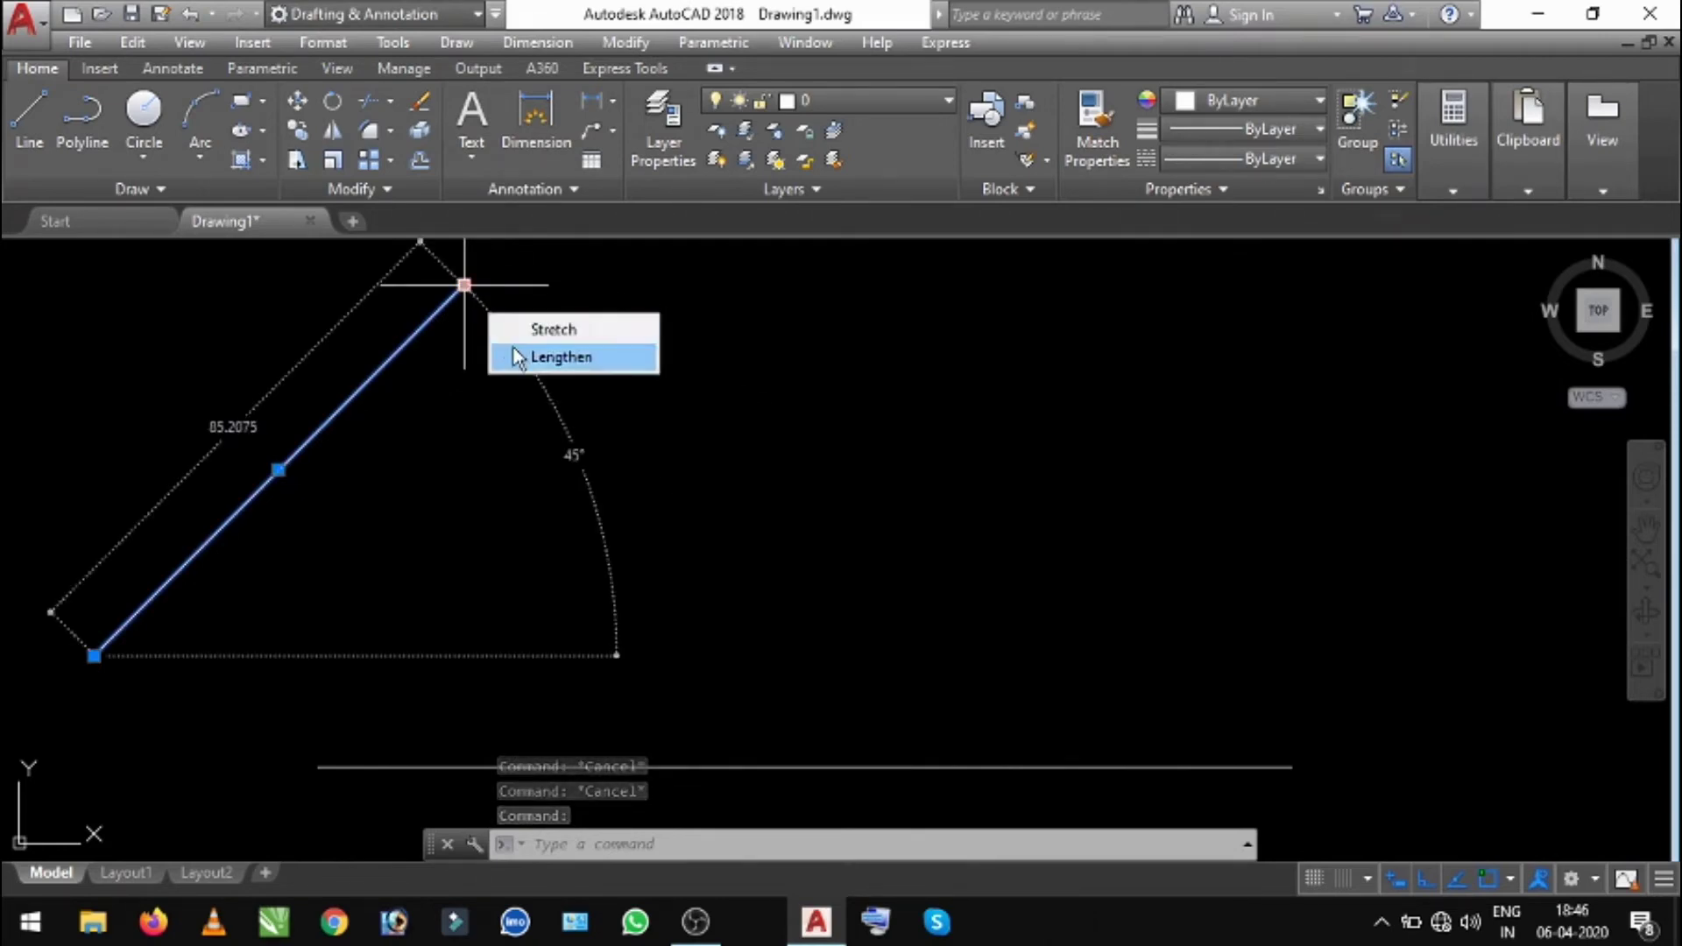
{"action": "left_click", "coordinate": [519, 357]}
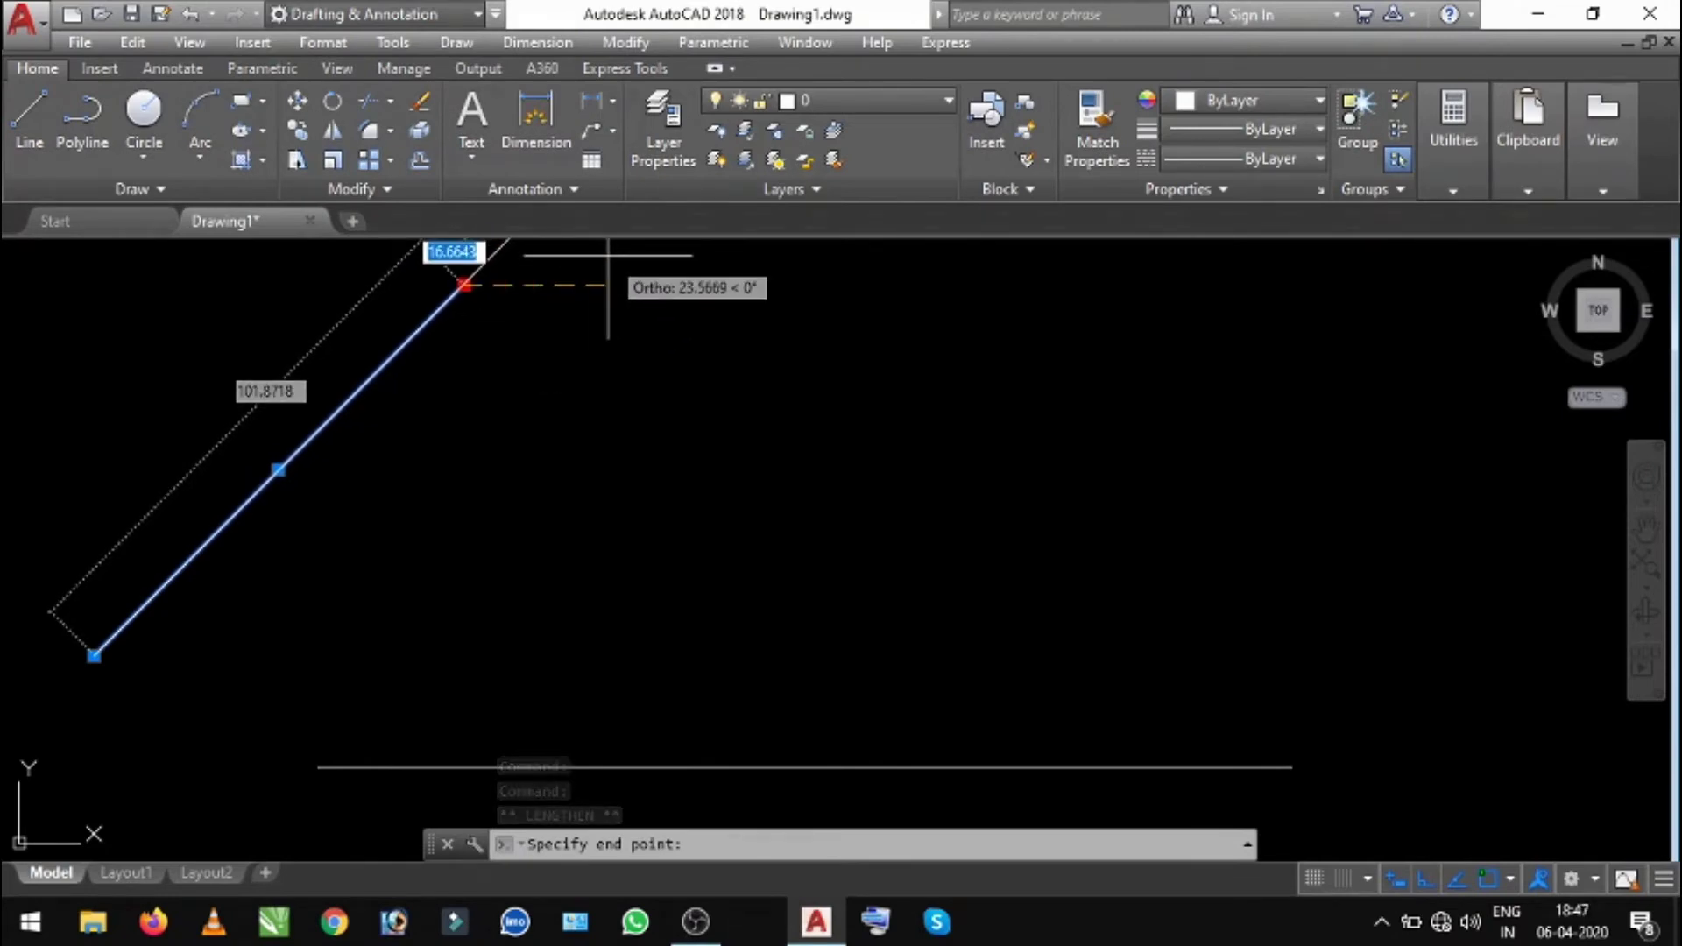
{"action": "scroll", "coordinate": [607, 255], "scroll_direction": "down", "scroll_amount": 2}
{"action": "scroll", "coordinate": [613, 327], "scroll_direction": "down", "scroll_amount": 2}
{"action": "middle_click_drag", "start_coordinate": [571, 387], "coordinate": [542, 478]}
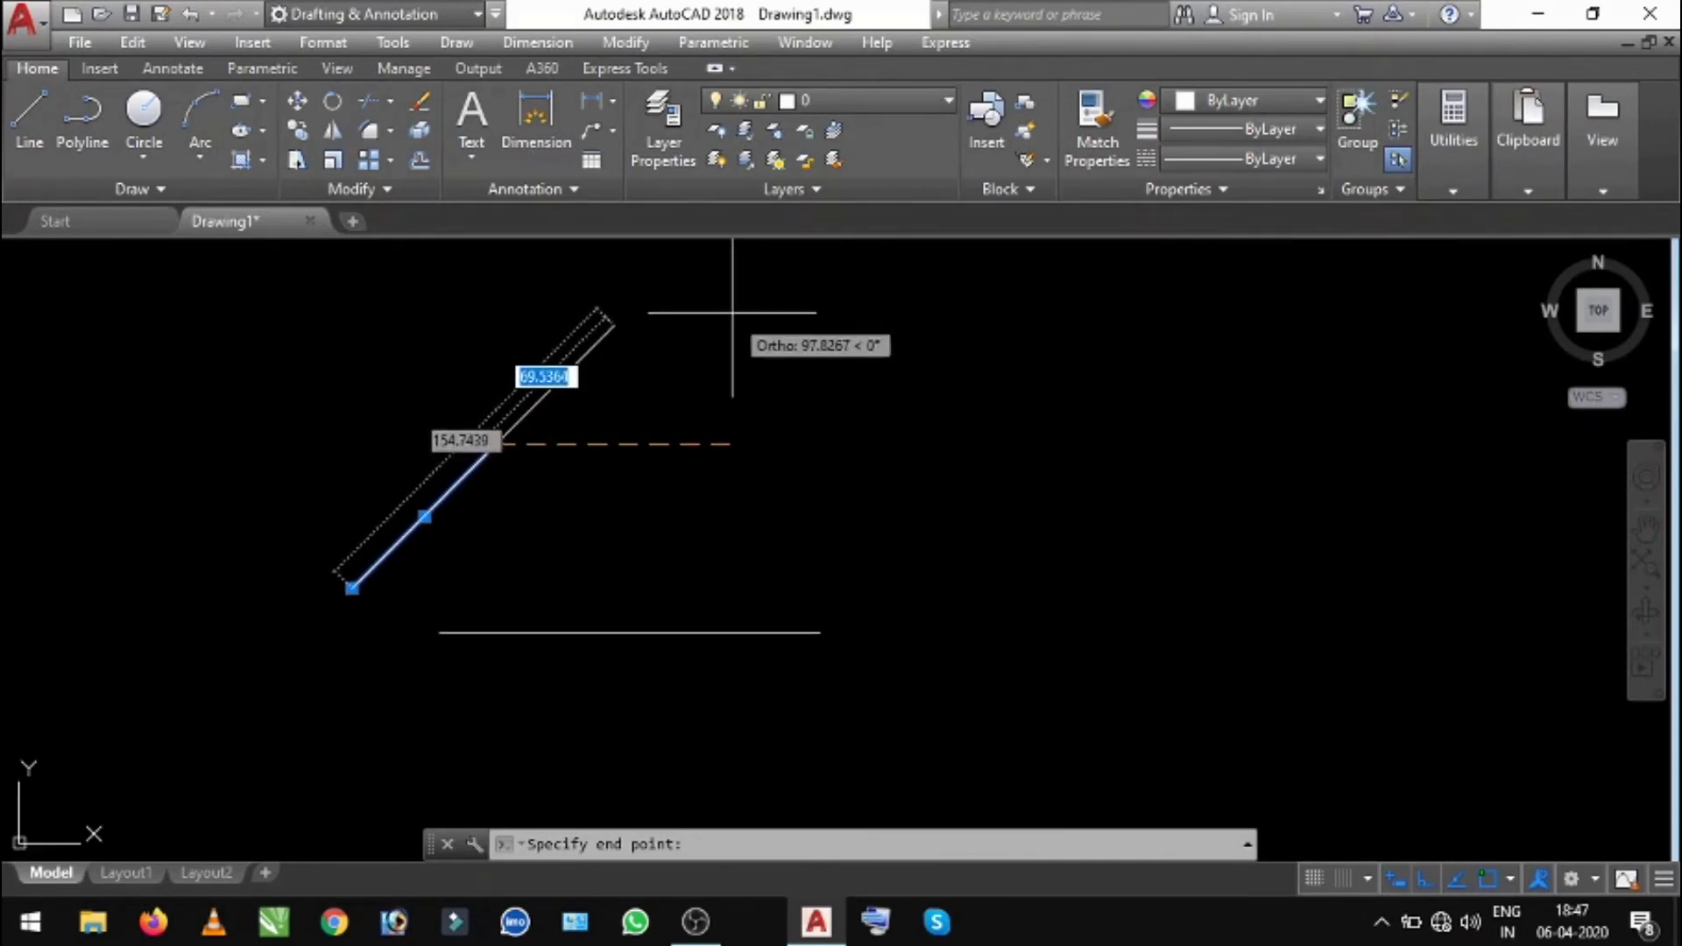
{"action": "type", "text": "100"}
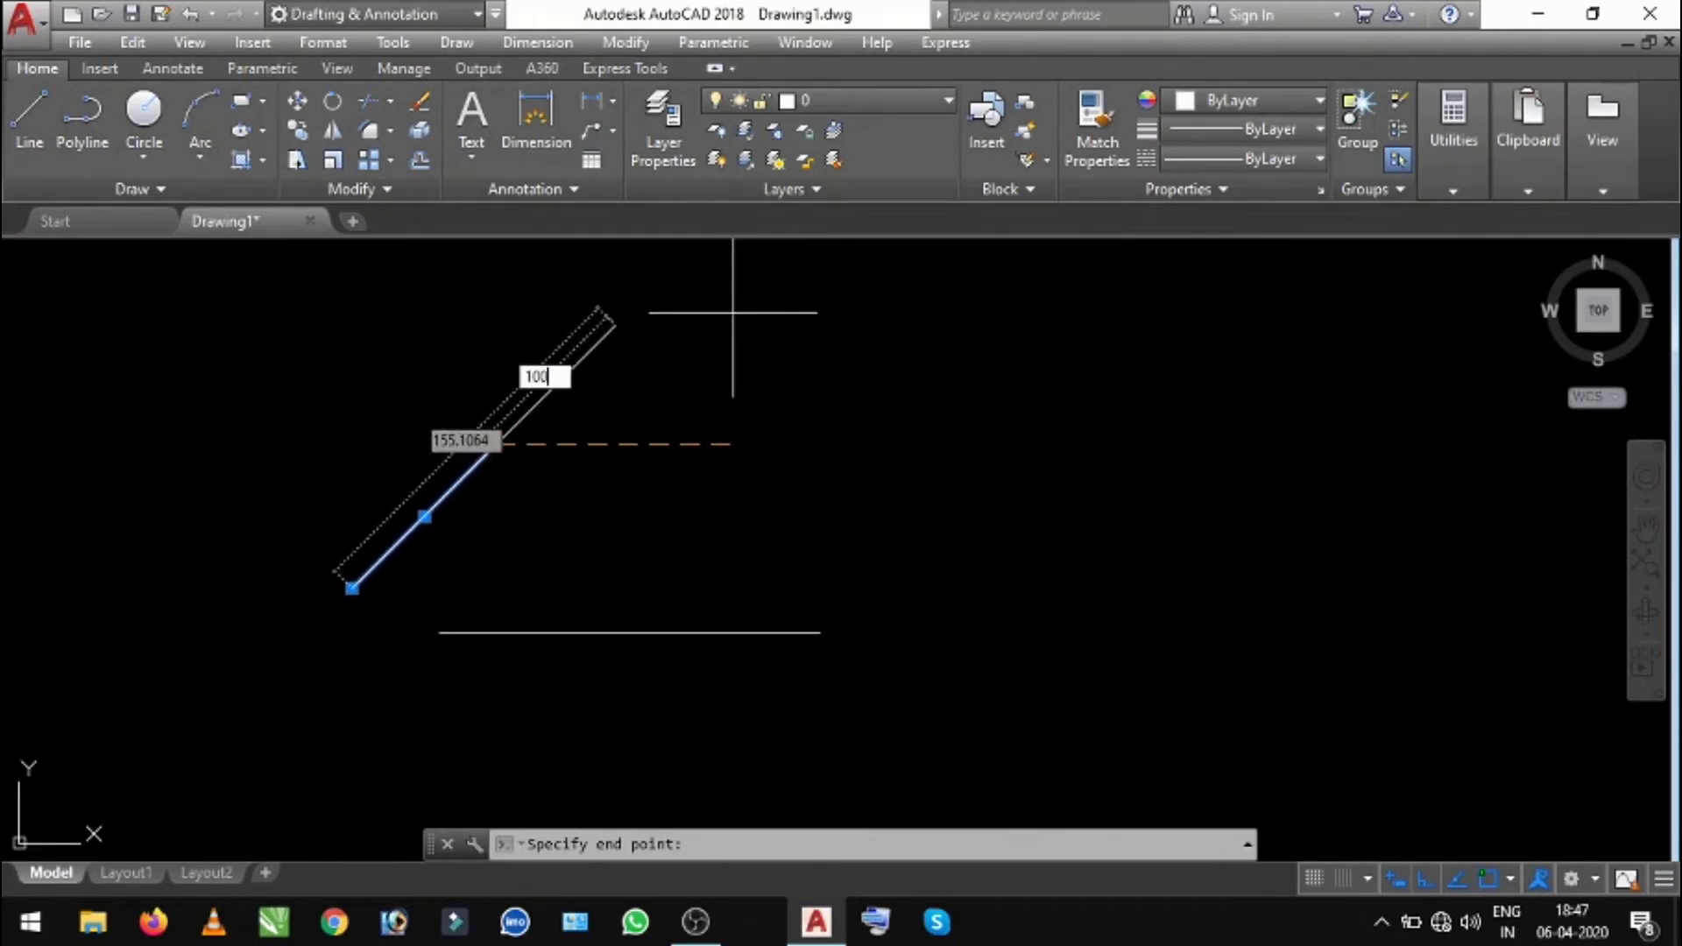
{"action": "key", "text": "Return"}
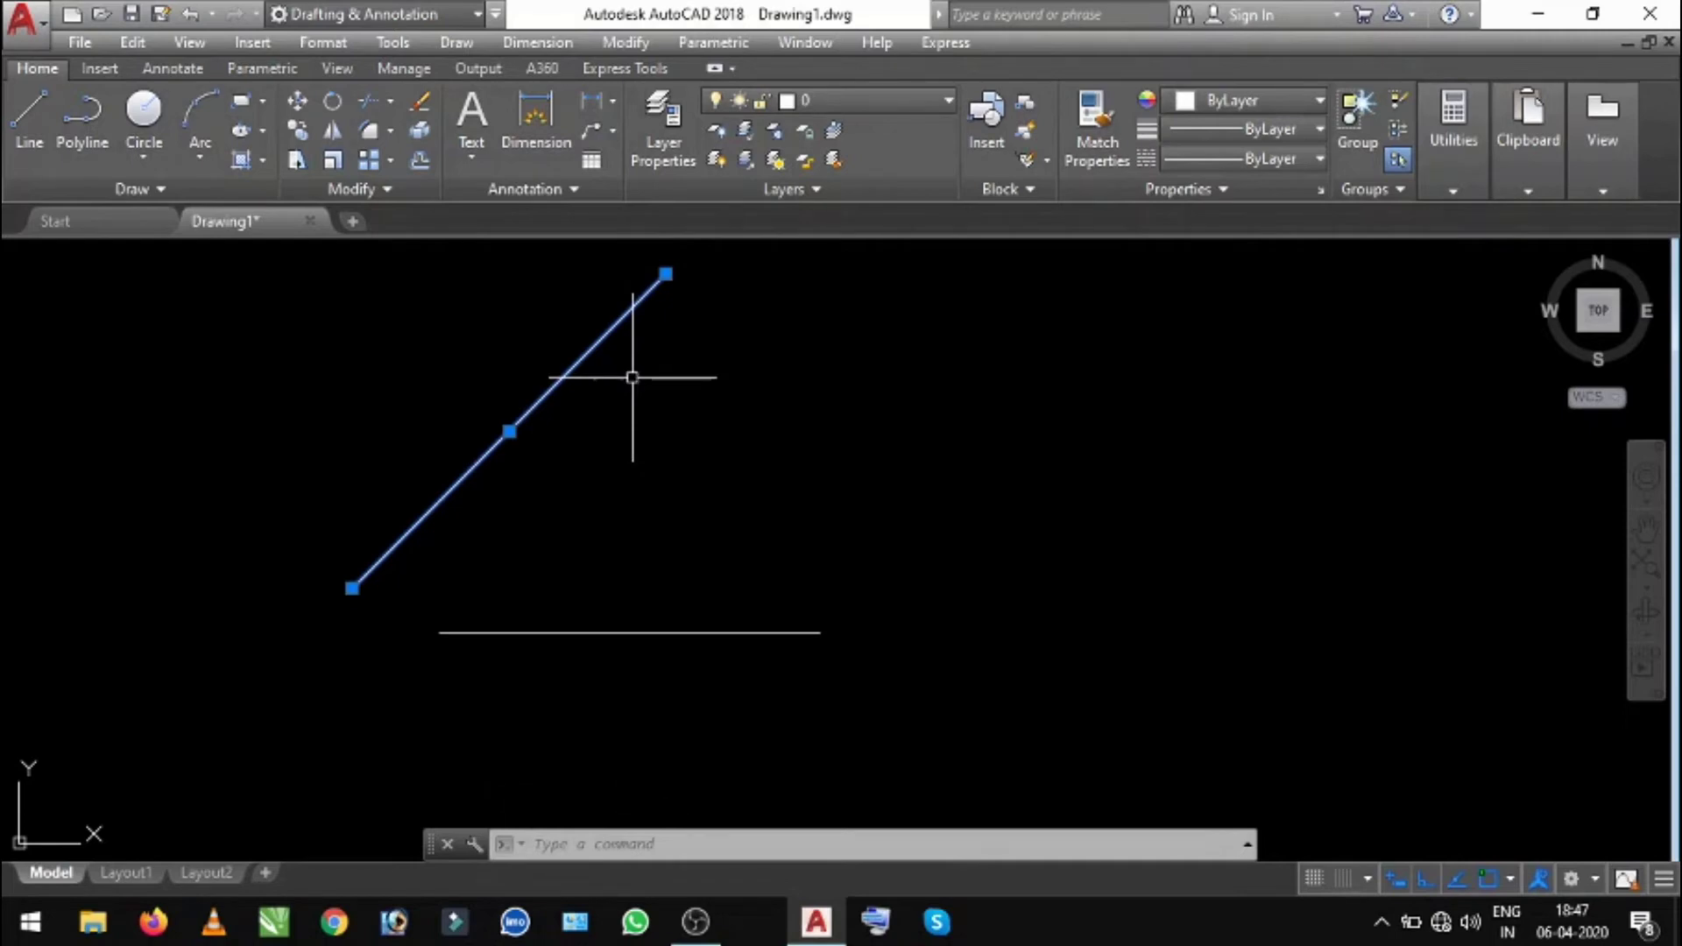
{"action": "key", "text": "Escape"}
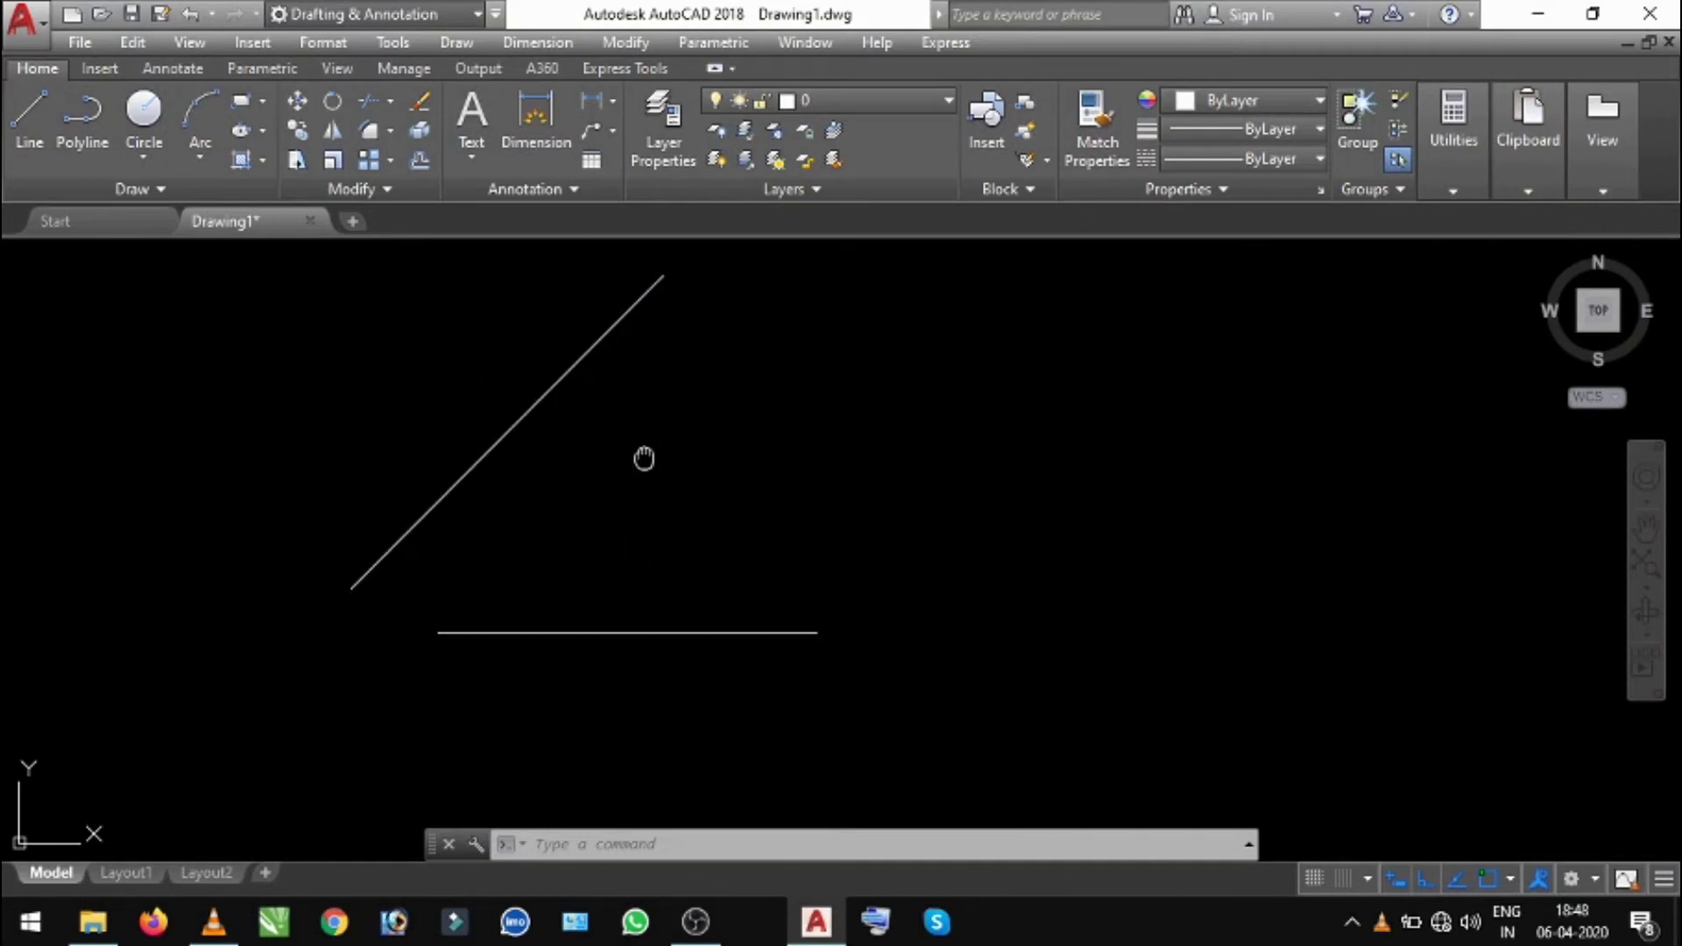
- Grip-lengthen the diagonal line's upper endpoint to a farther point, then deselect the line
{"action": "middle_click_drag", "start_coordinate": [644, 458], "coordinate": [652, 478]}
{"action": "left_click", "coordinate": [545, 415]}
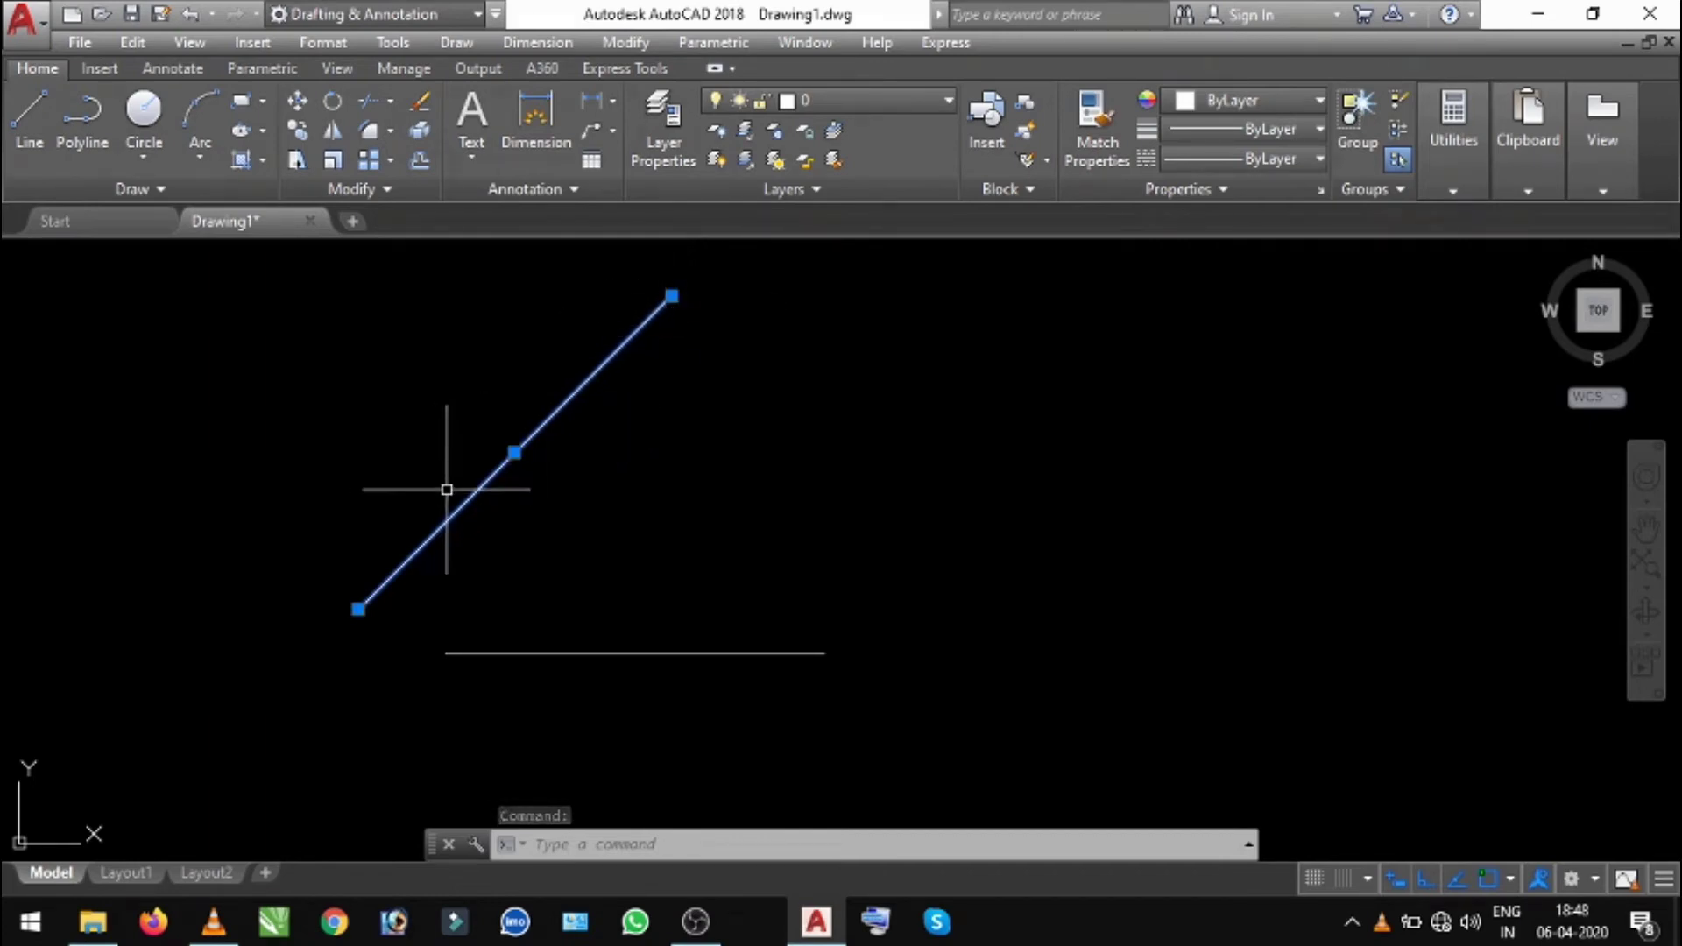
{"action": "scroll", "coordinate": [744, 391], "scroll_direction": "down", "scroll_amount": 2}
{"action": "middle_click_drag", "start_coordinate": [744, 390], "coordinate": [721, 448]}
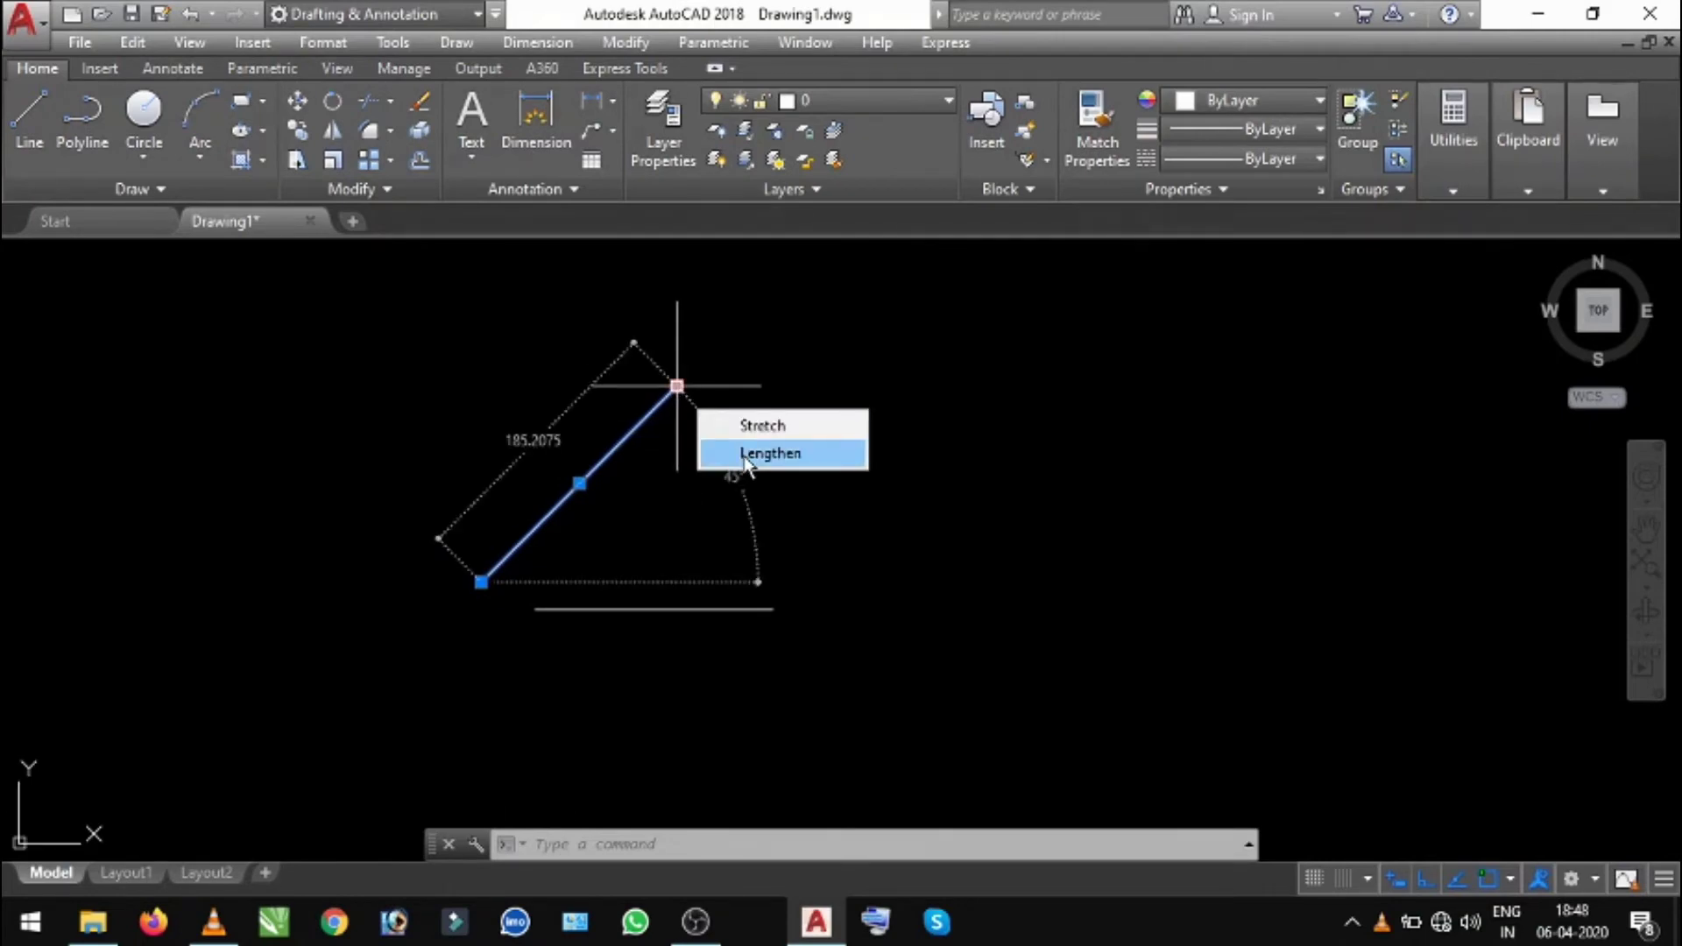
{"action": "left_click", "coordinate": [746, 462]}
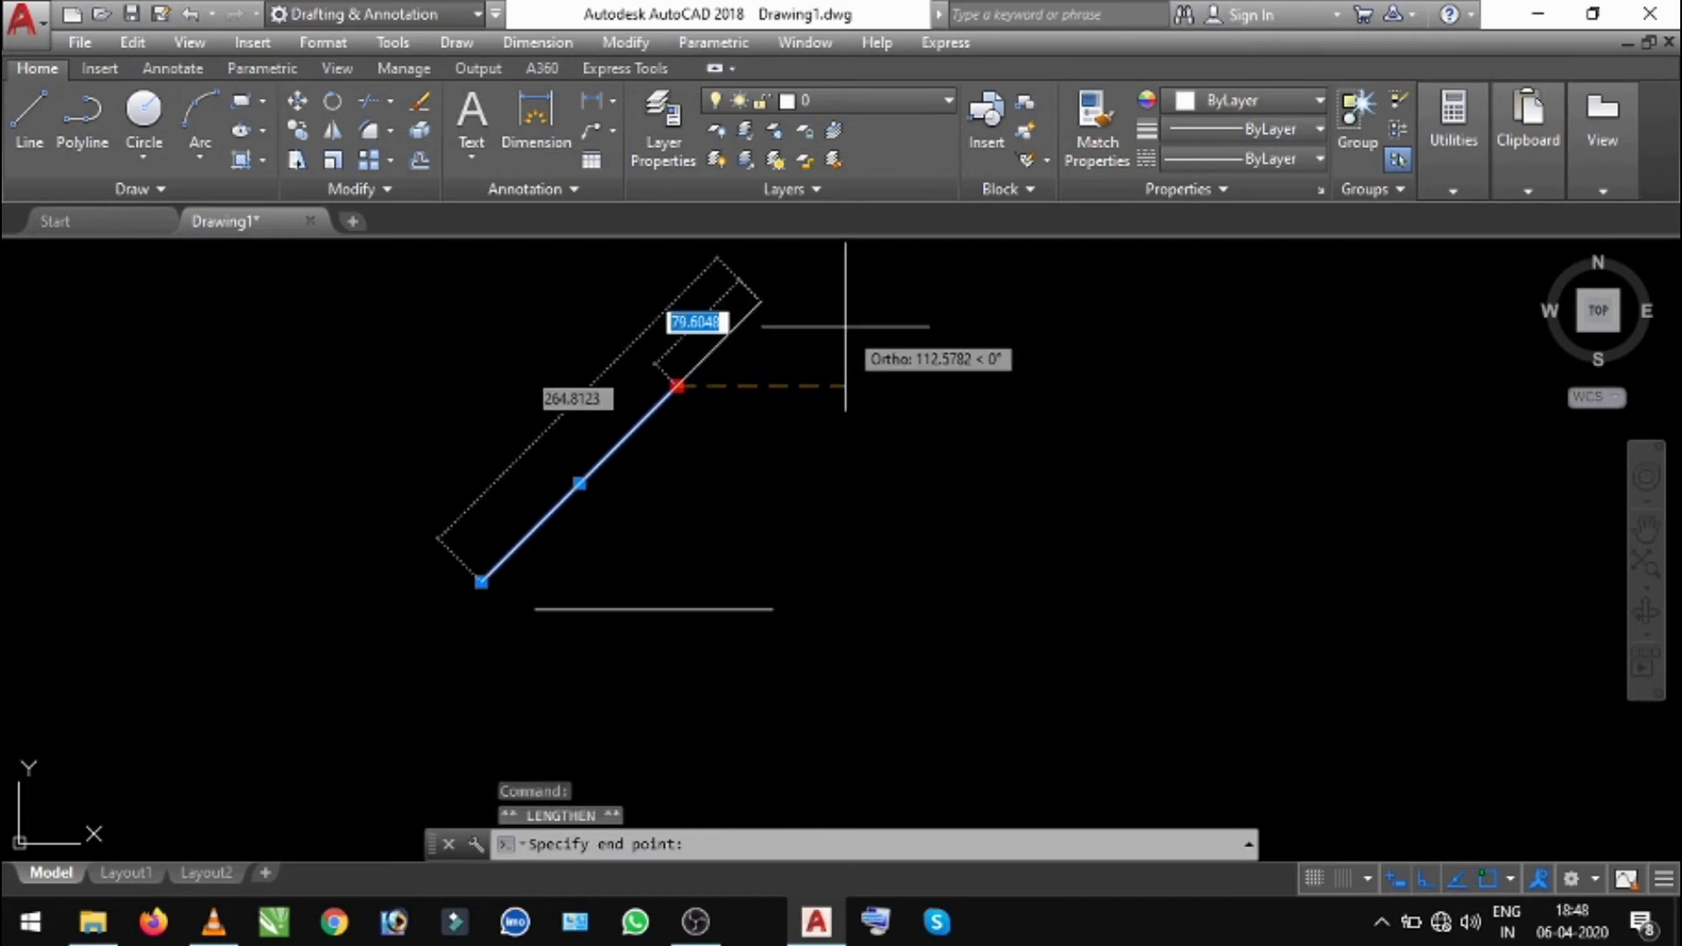
{"action": "scroll", "coordinate": [845, 326], "scroll_direction": "down", "scroll_amount": 2}
{"action": "middle_click_drag", "start_coordinate": [843, 327], "coordinate": [806, 349]}
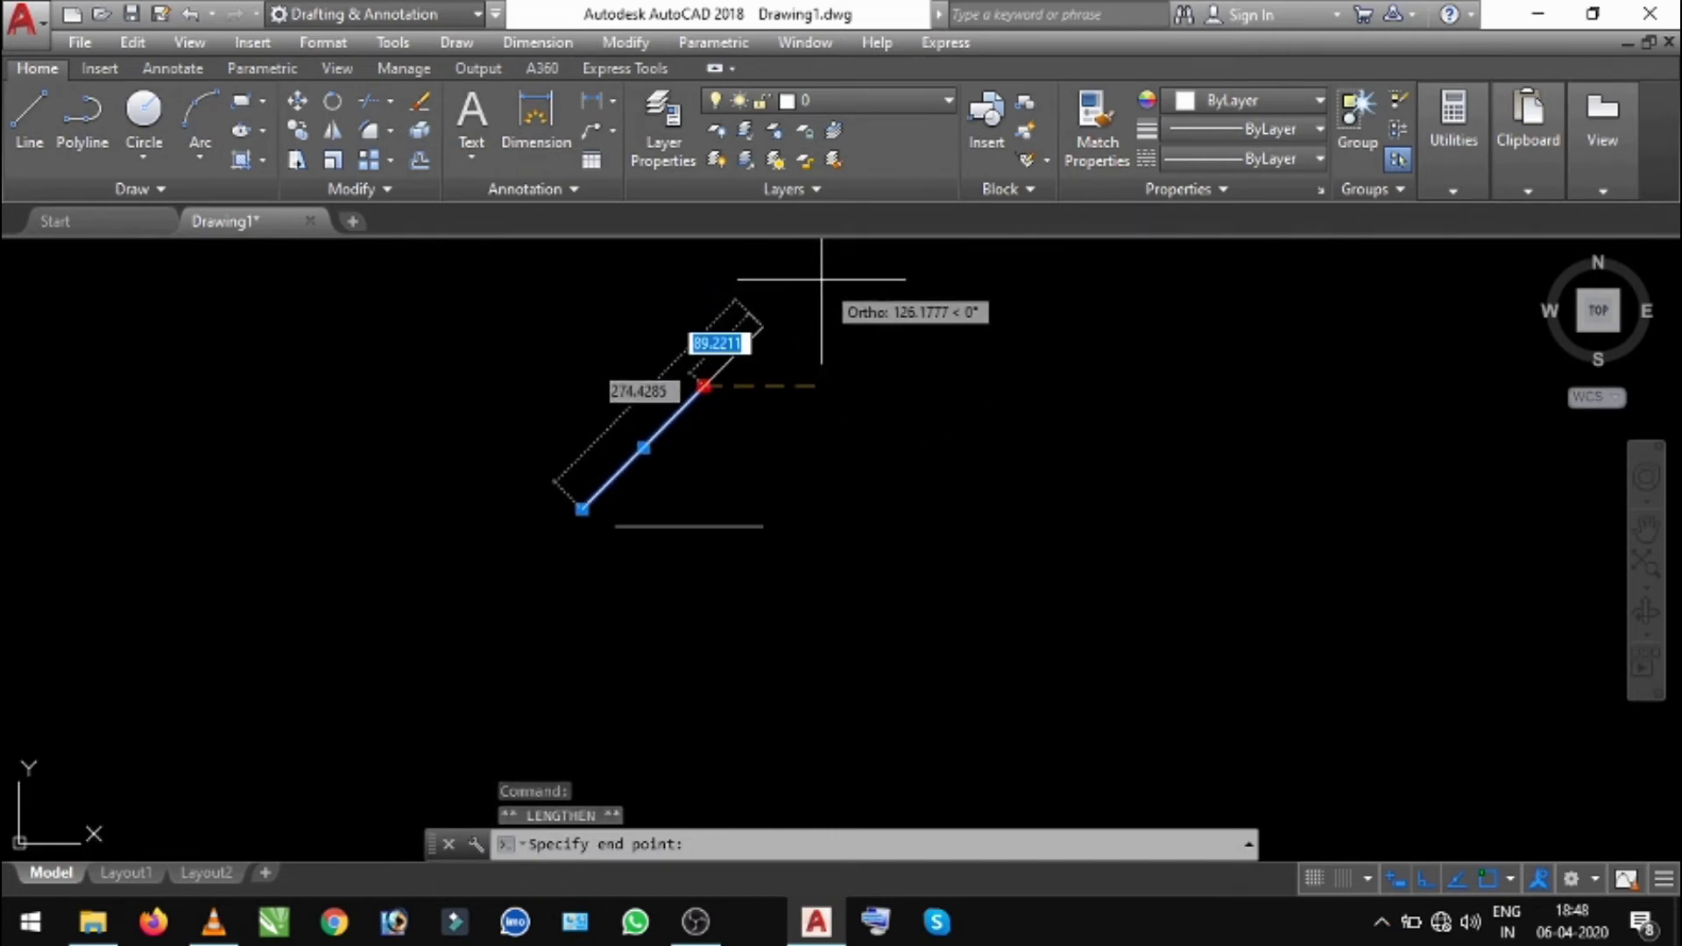
{"action": "left_click", "coordinate": [814, 280]}
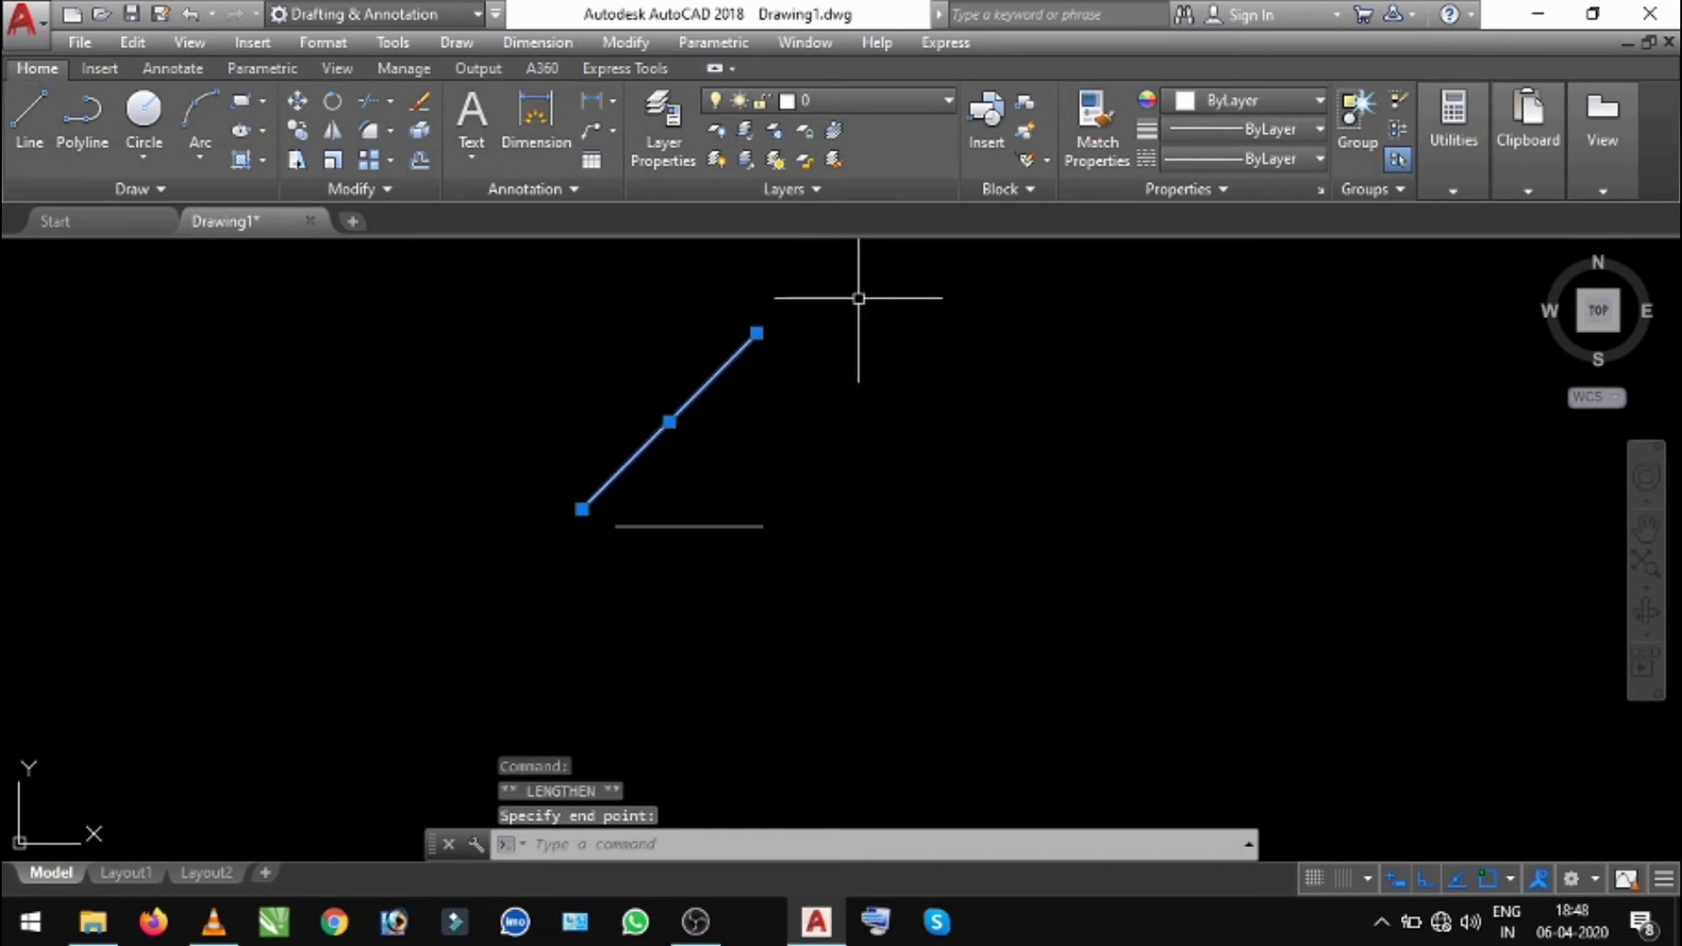
{"action": "key", "text": "Escape"}
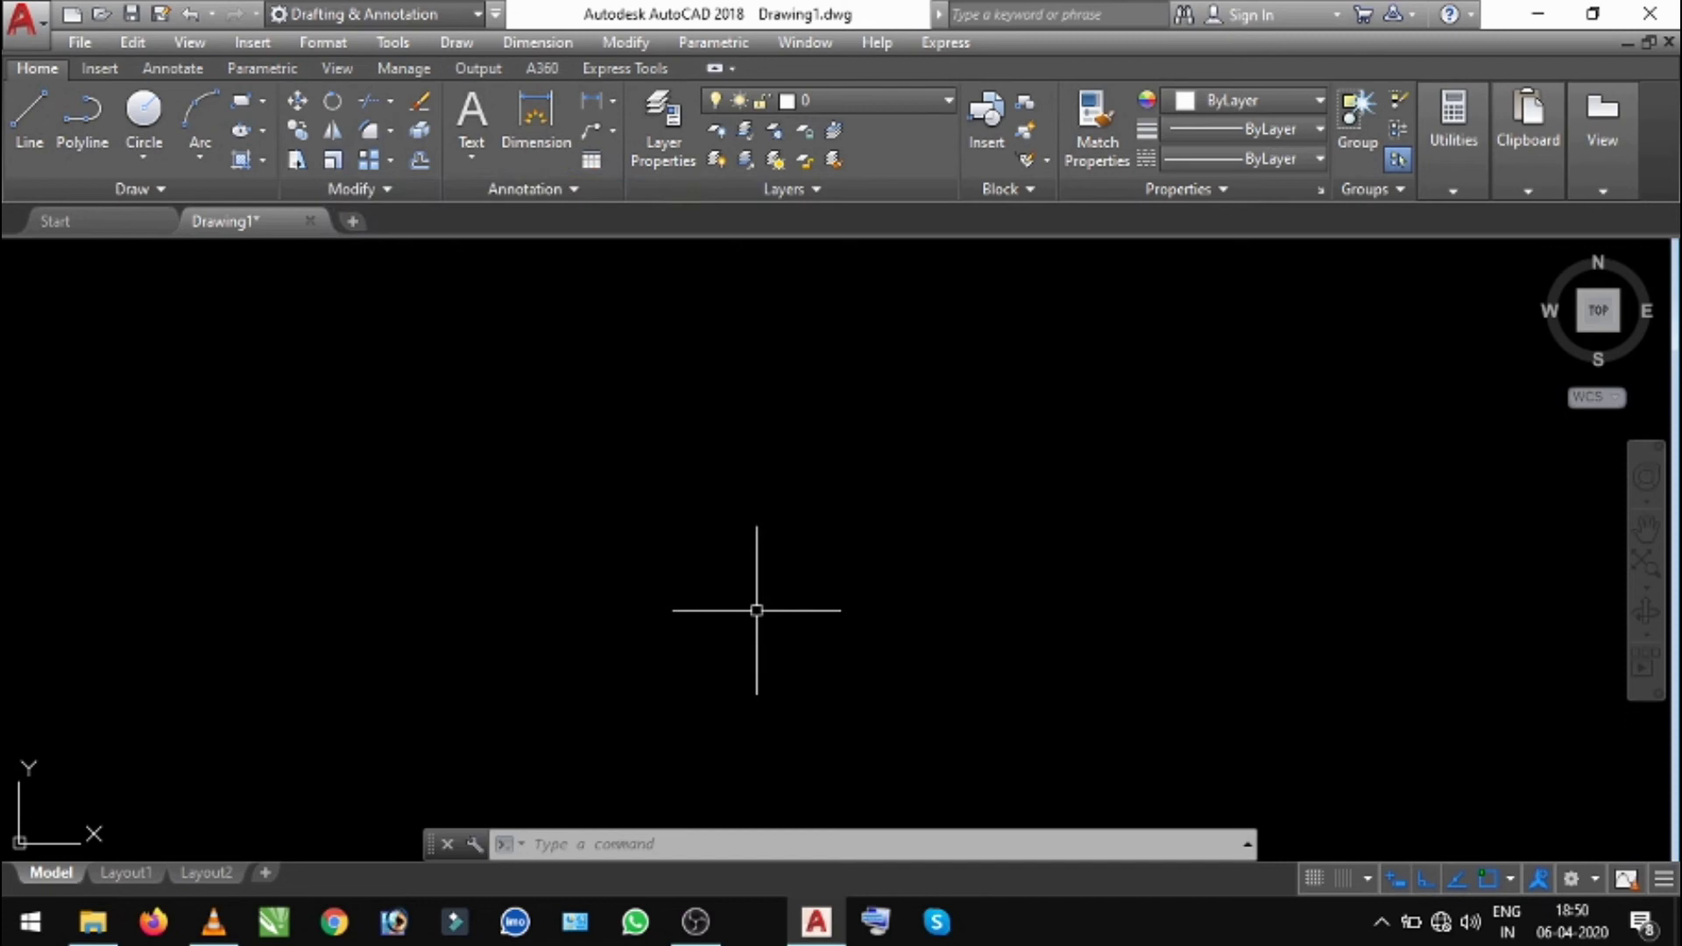
- Draw a 500 by 200 rectangle from a picked first corner with REC
{"action": "key", "text": "Escape"}
{"action": "key", "text": "Escape"}
{"action": "key", "text": "Escape"}
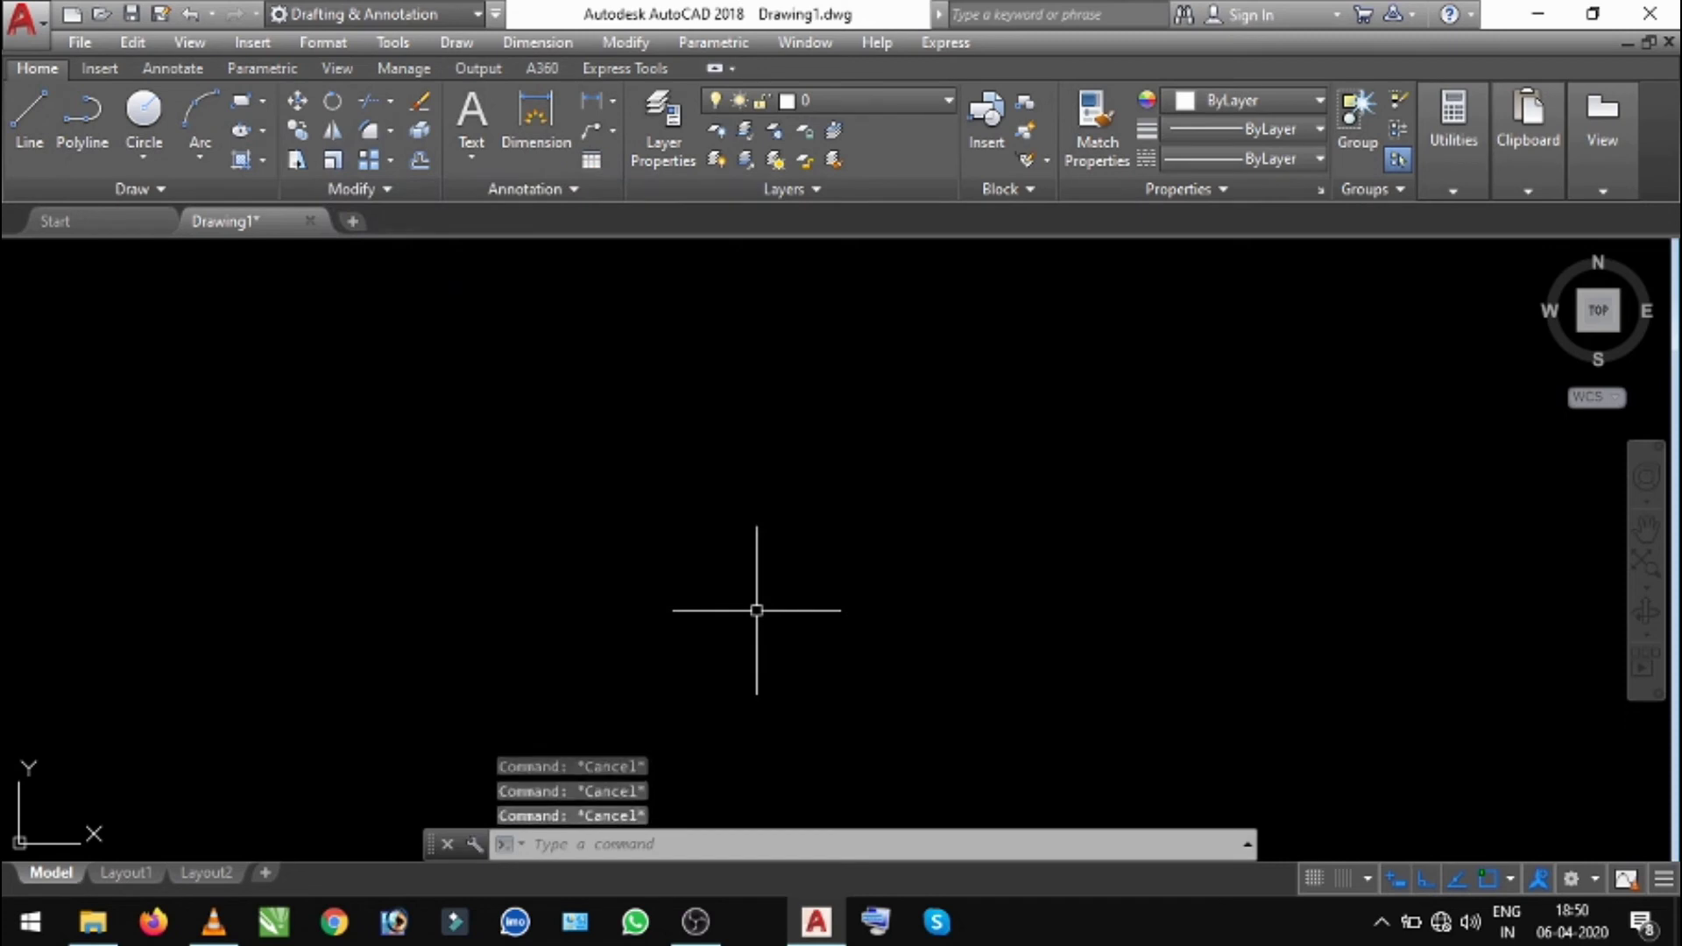
{"action": "key", "text": "Return"}
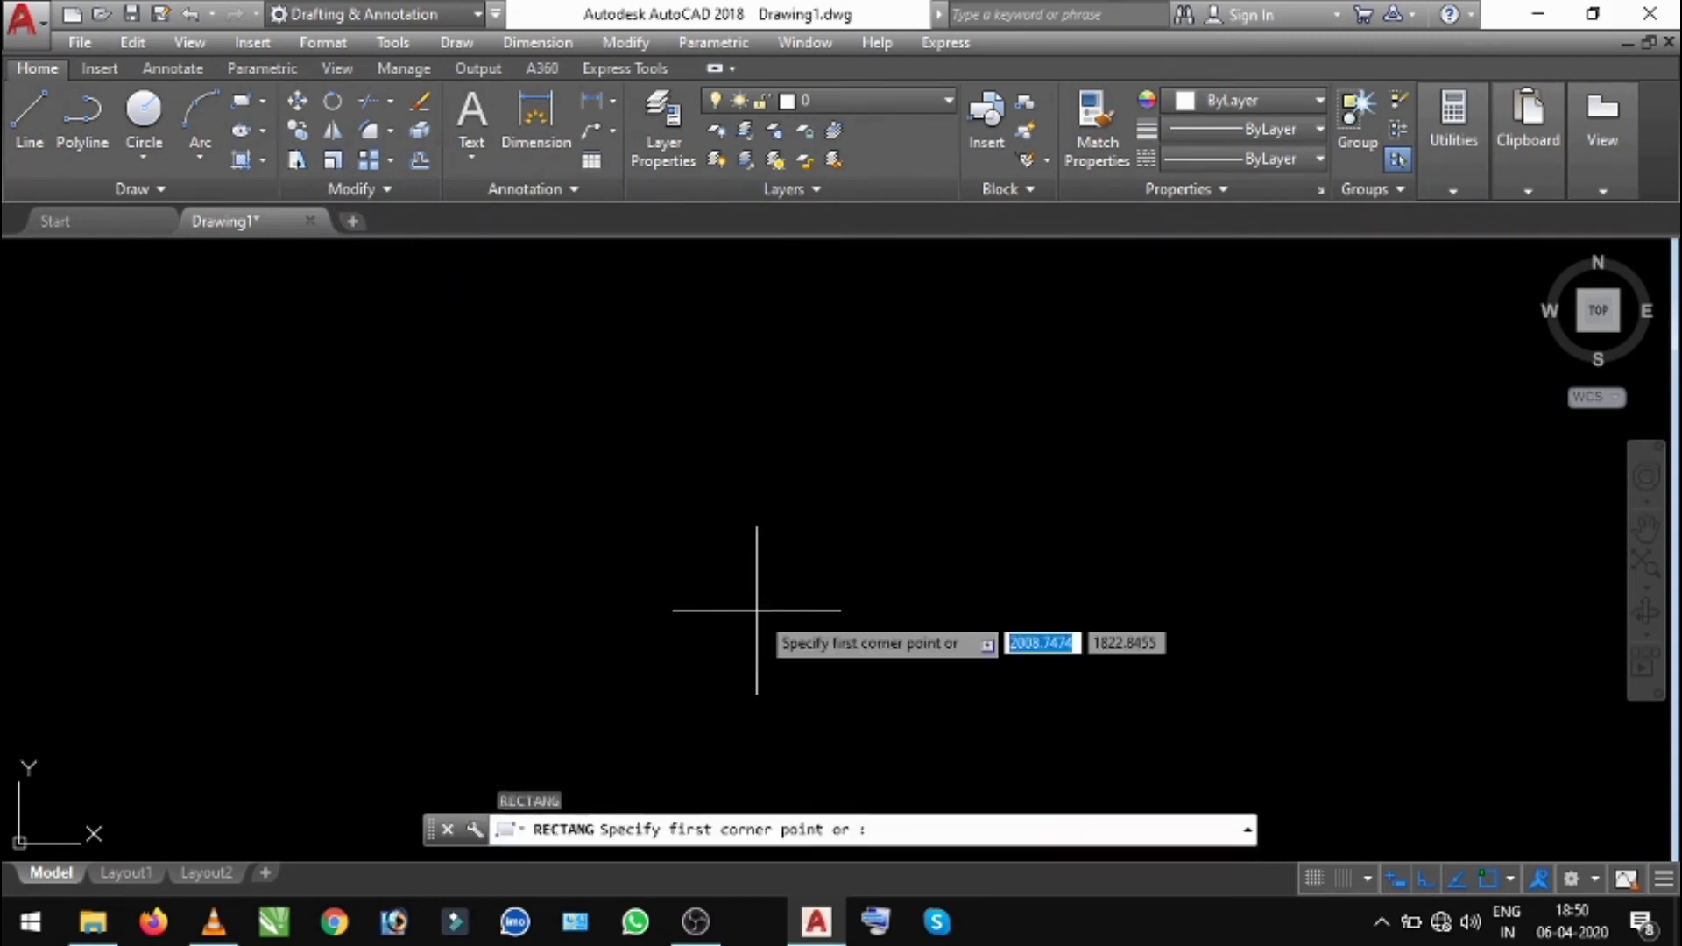
{"action": "left_click", "coordinate": [519, 531]}
{"action": "type", "text": "500"}
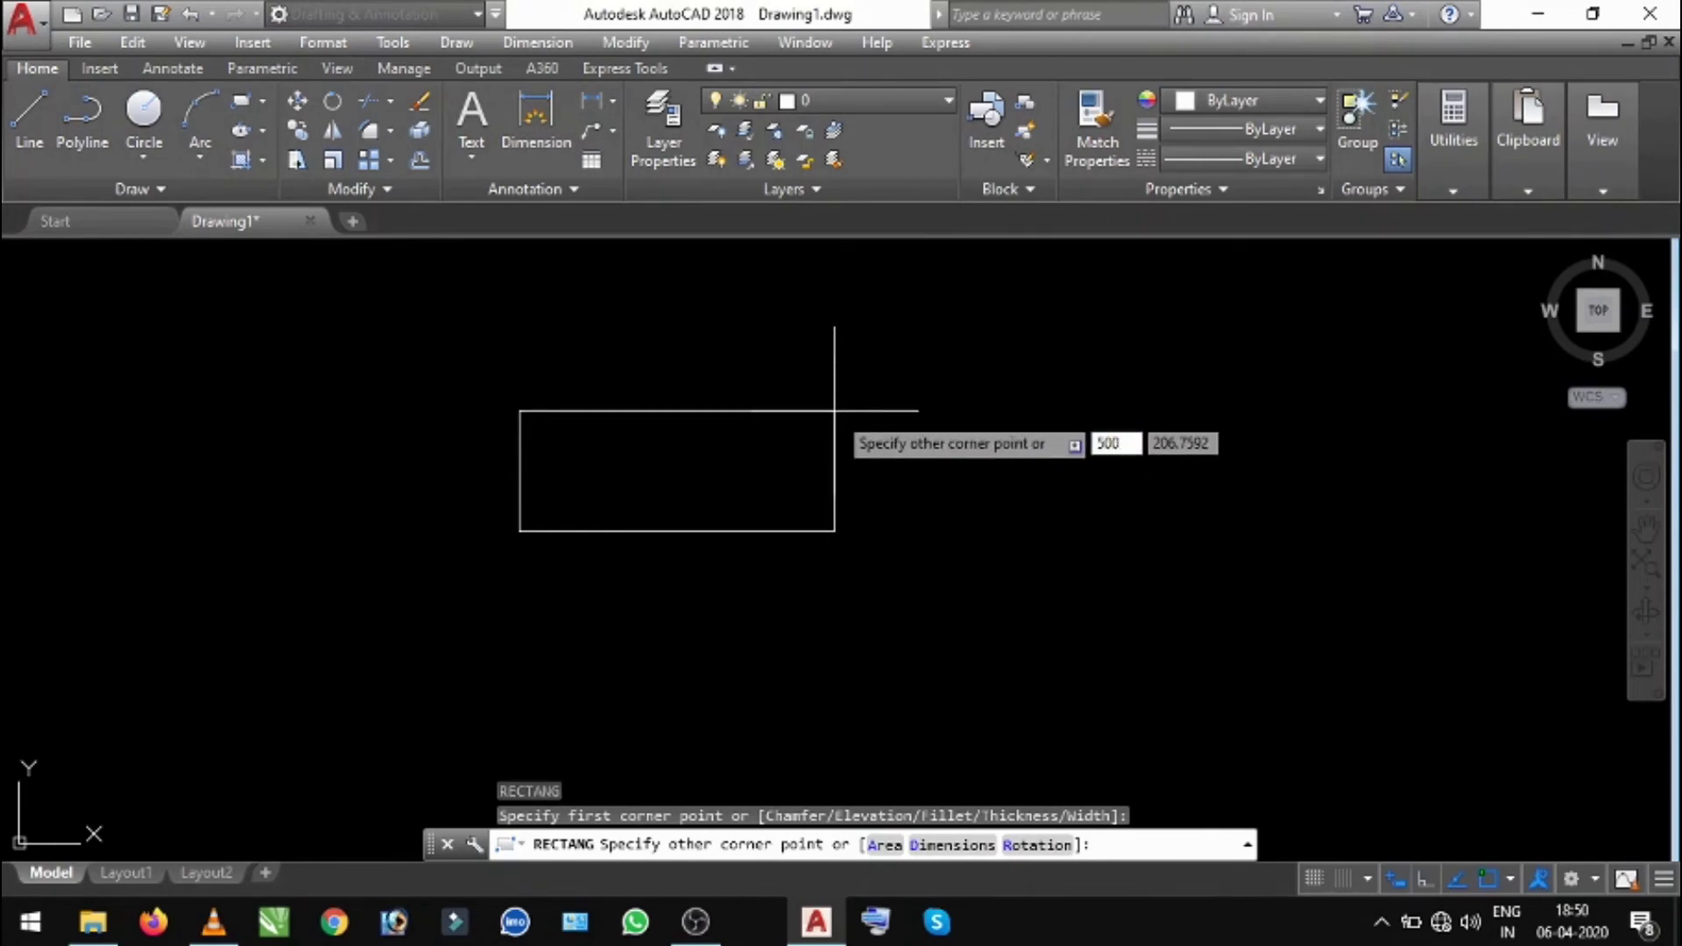
{"action": "key", "text": "Tab"}
{"action": "type", "text": "200"}
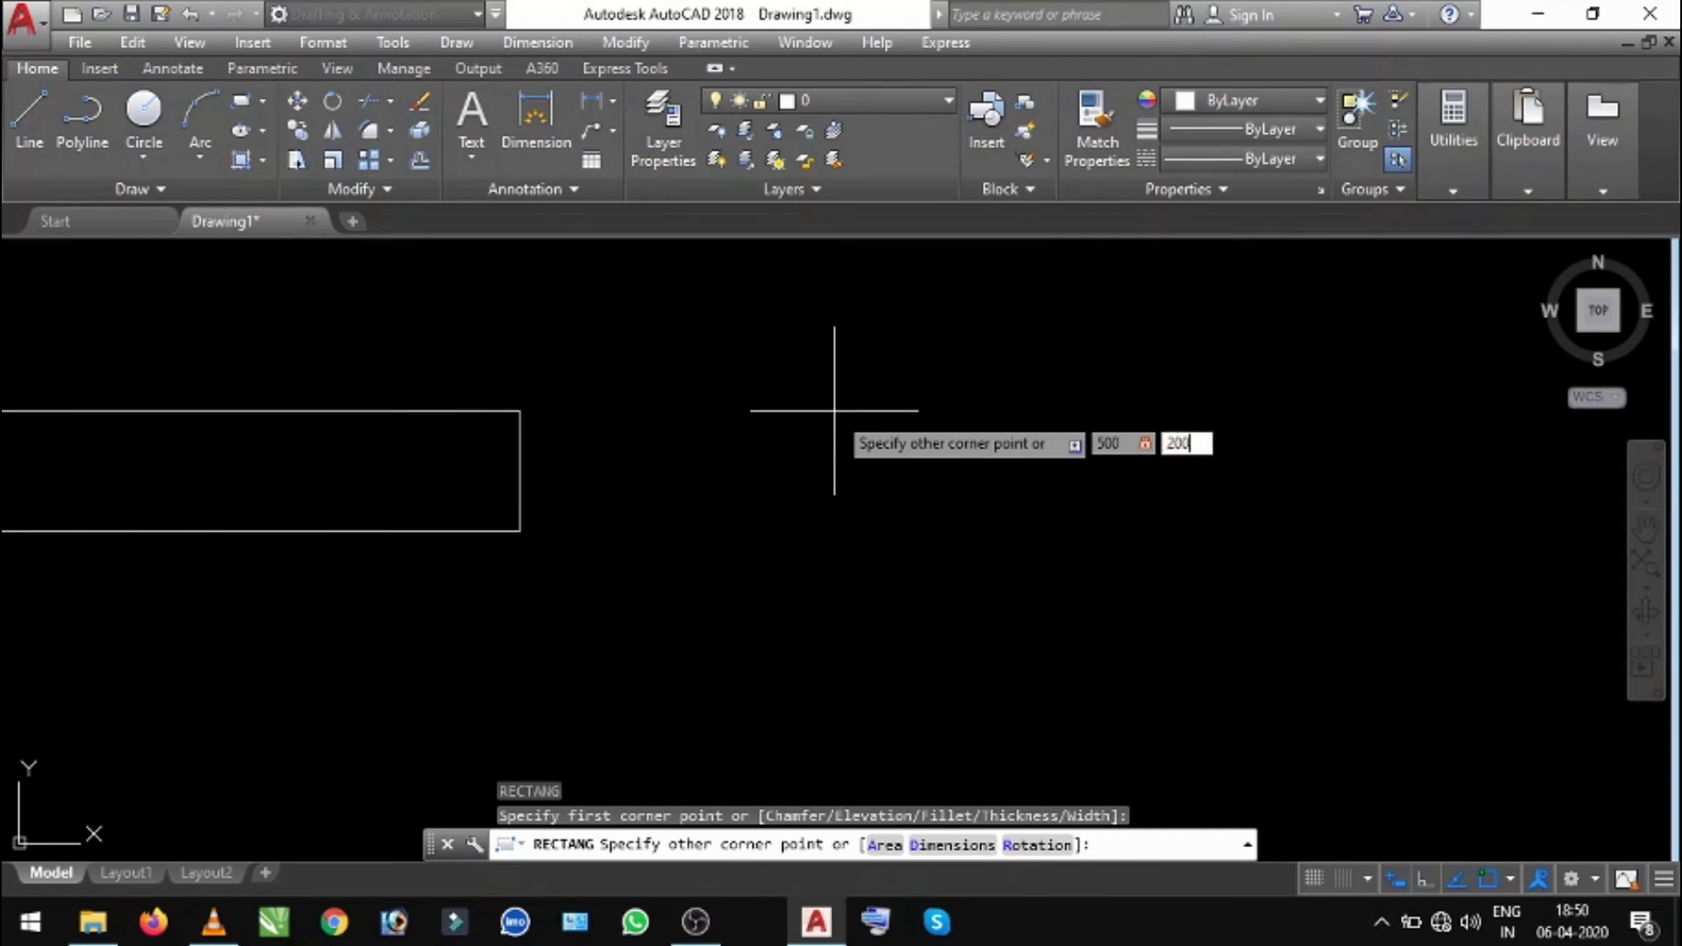
{"action": "key", "text": "Return"}
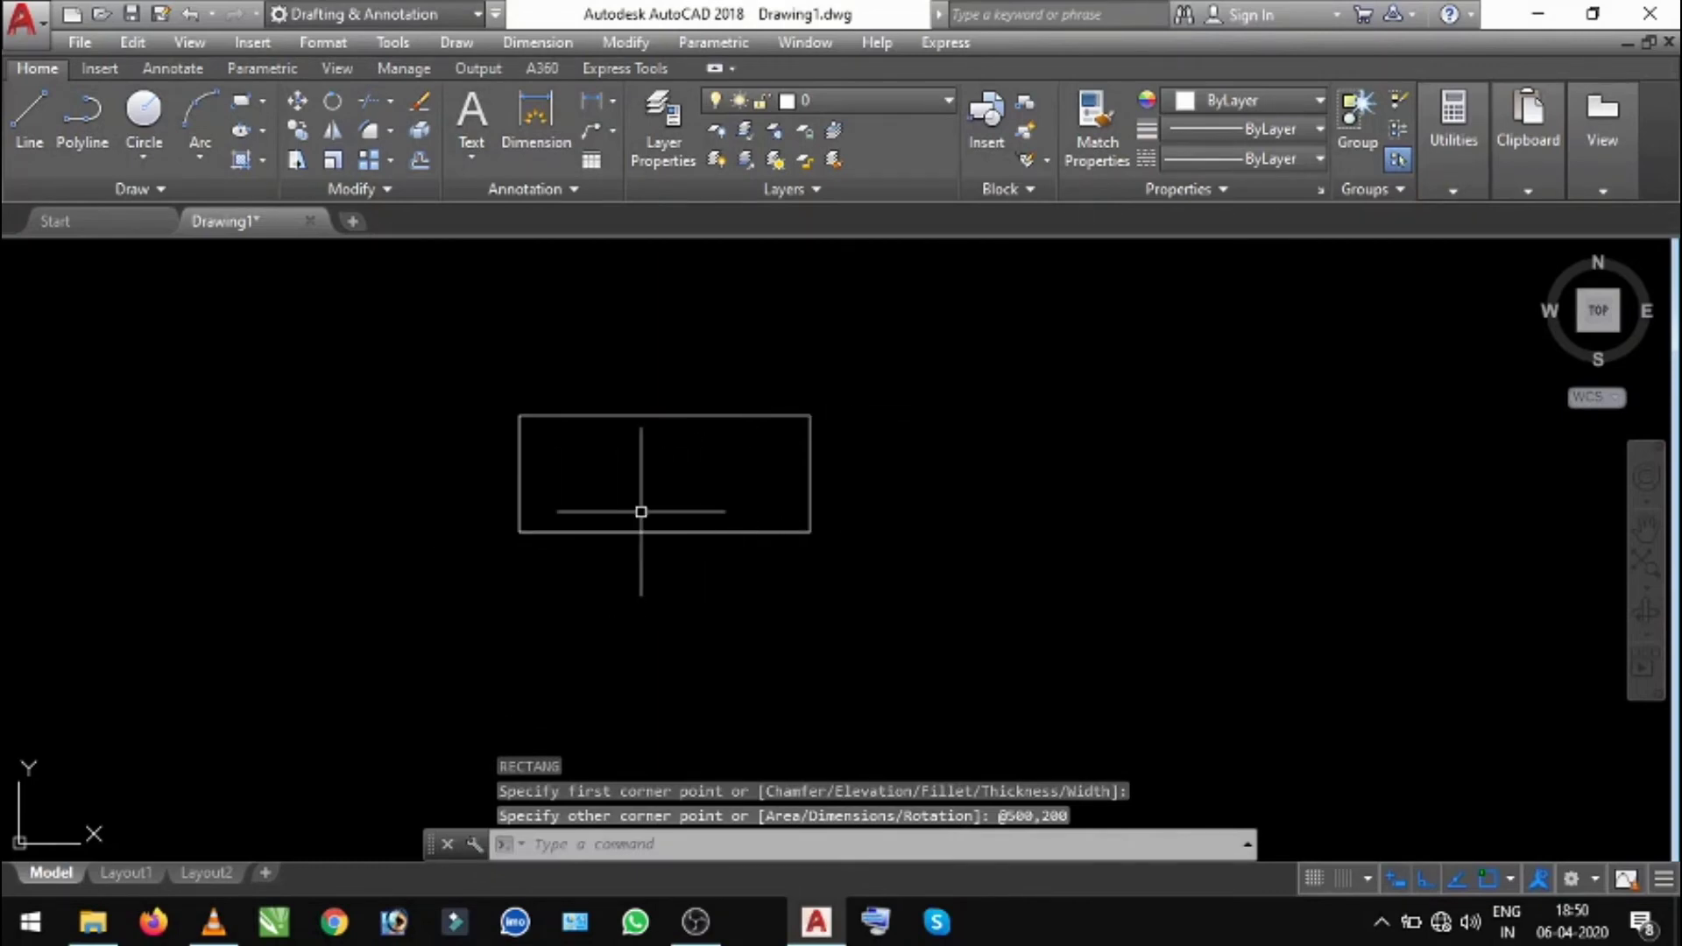
- Start a dimension across the rectangle's top corners, cancel it, and recentre the rectangle
{"action": "left_click", "coordinate": [526, 110]}
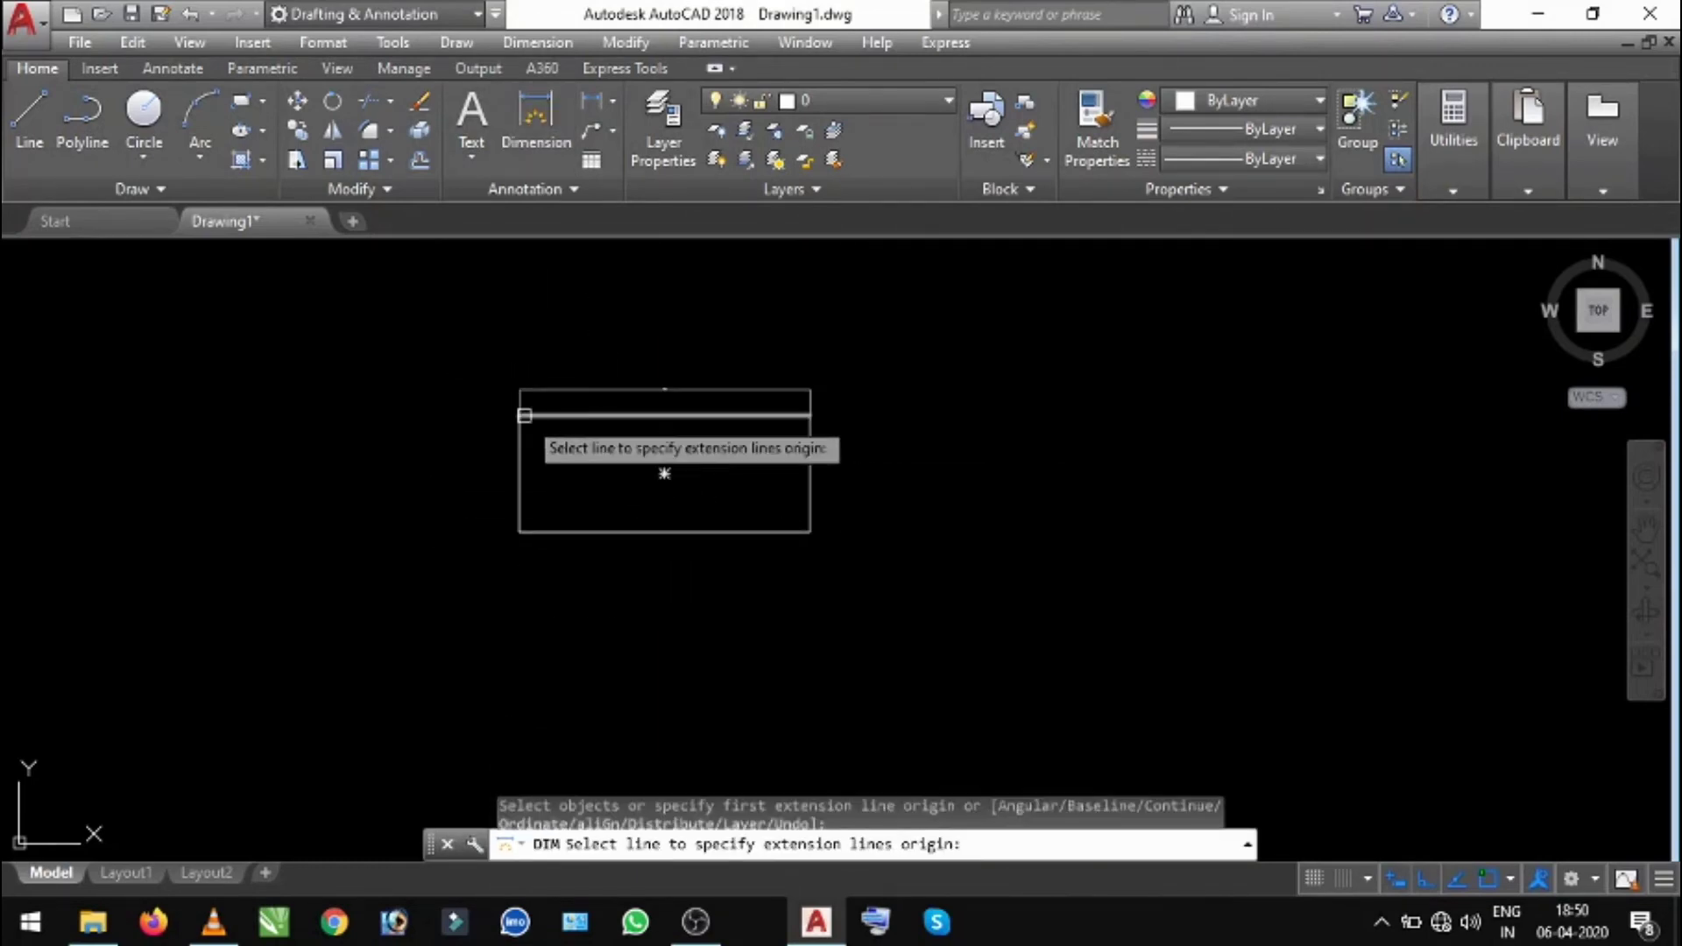
{"action": "left_click", "coordinate": [519, 415]}
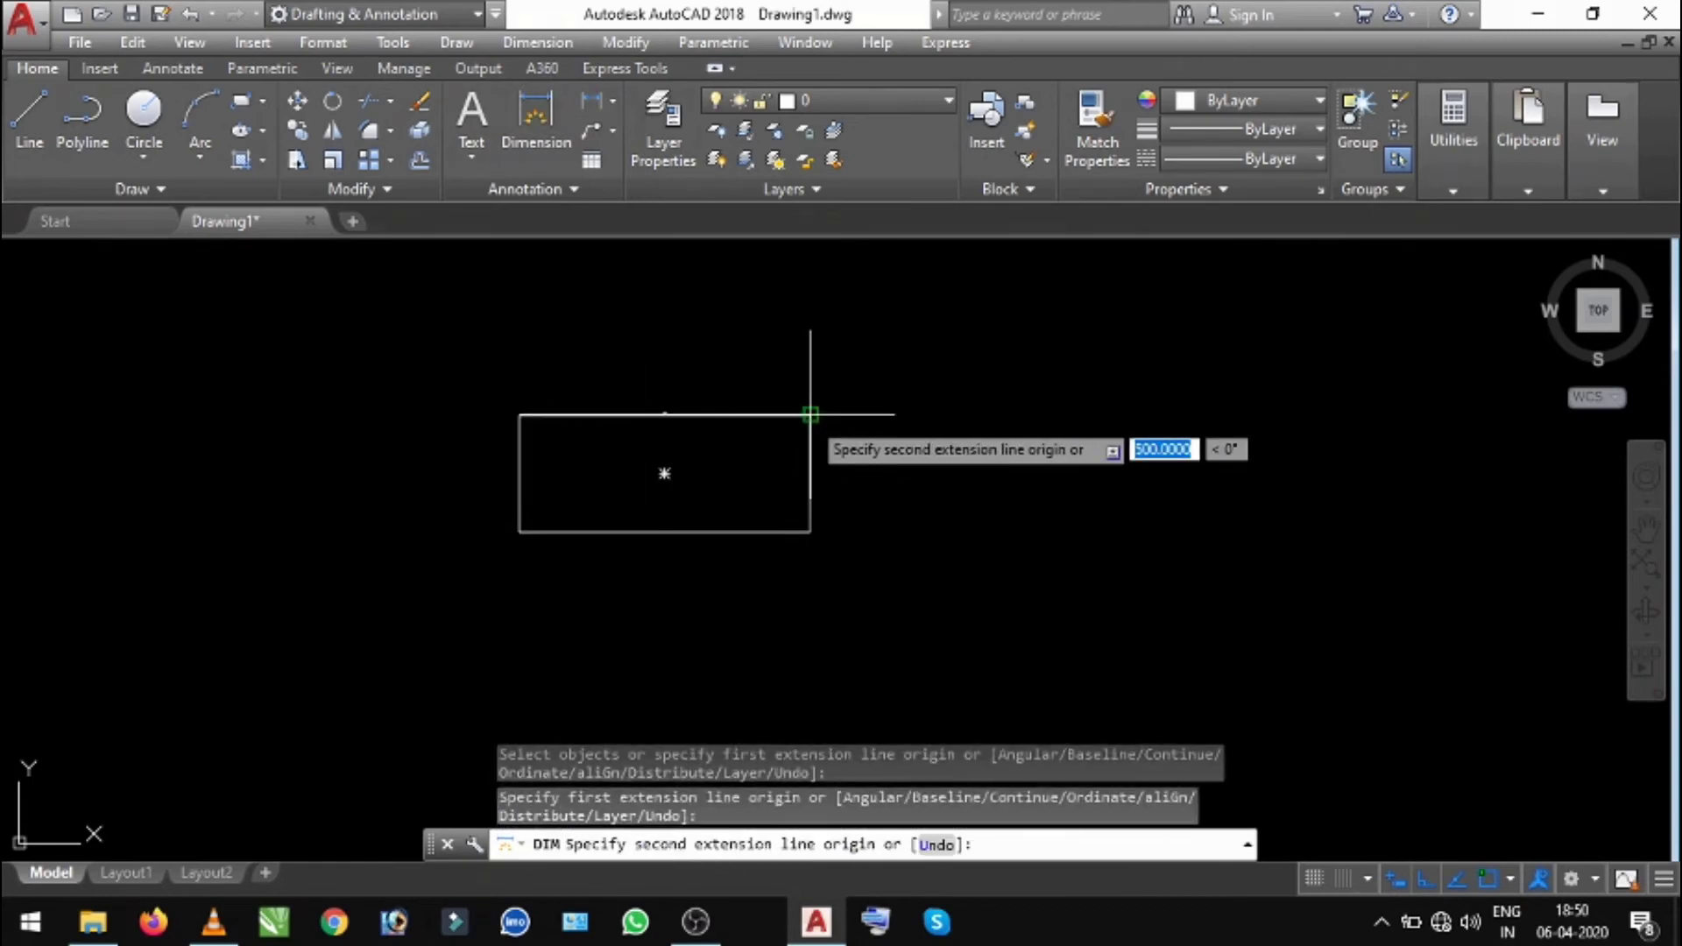
{"action": "left_click", "coordinate": [810, 414]}
{"action": "scroll", "coordinate": [832, 394], "scroll_direction": "up", "scroll_amount": 5}
{"action": "scroll", "coordinate": [854, 456], "scroll_direction": "down", "scroll_amount": 5}
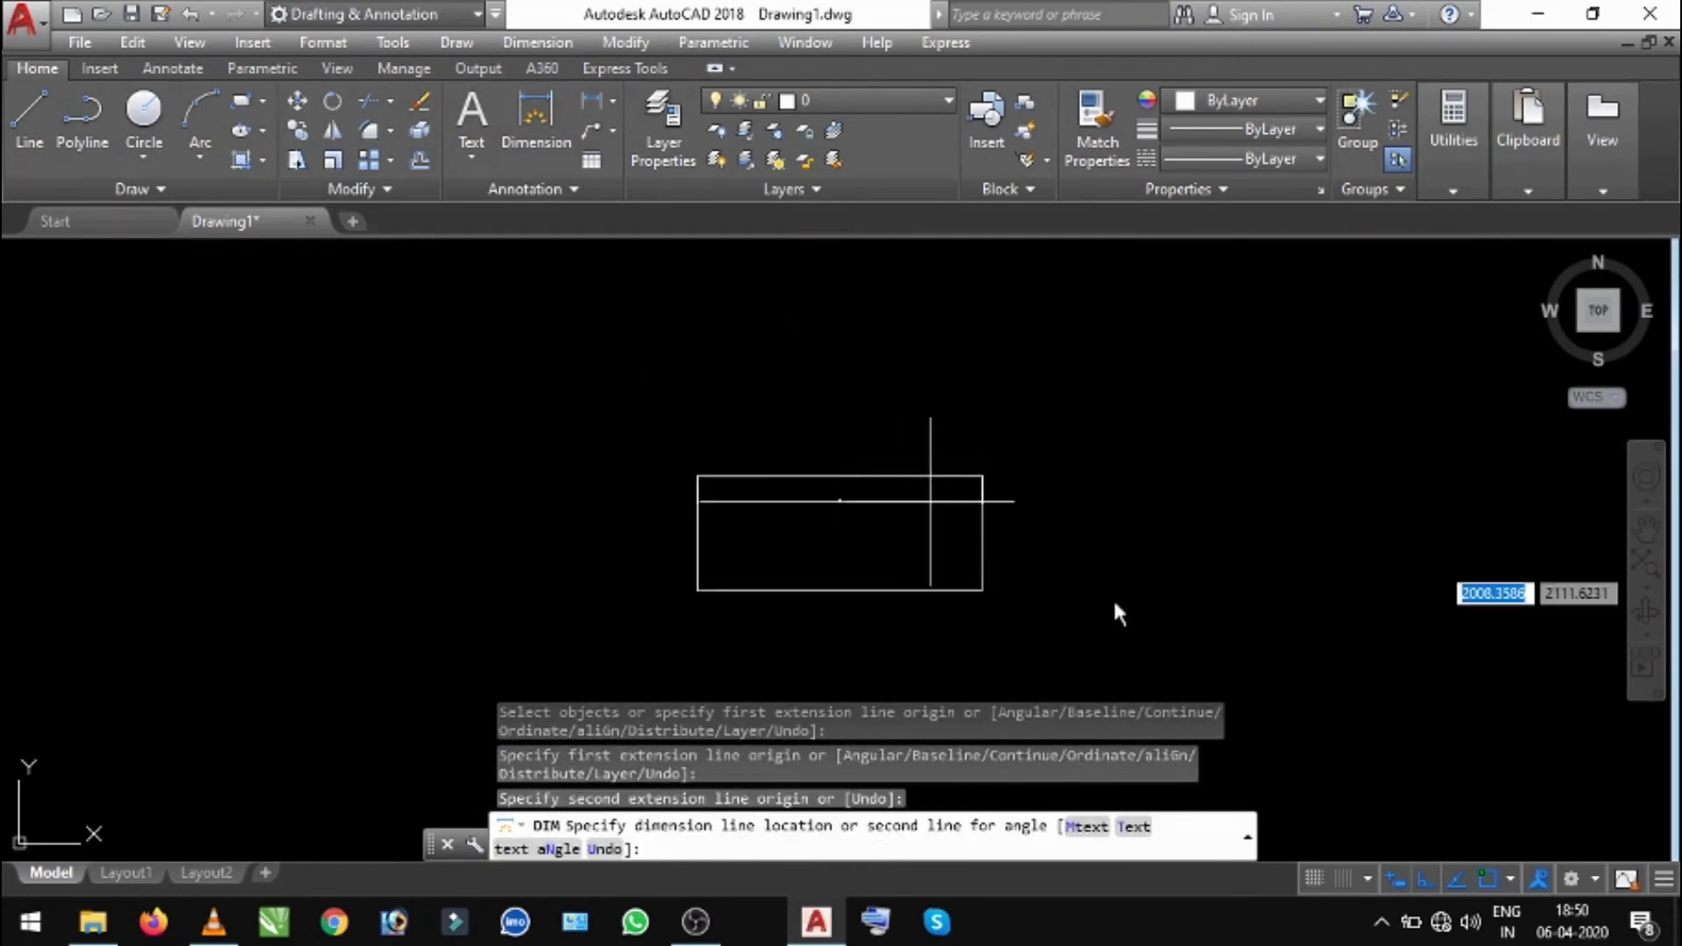
{"action": "scroll", "coordinate": [1086, 622], "scroll_direction": "up", "scroll_amount": 5}
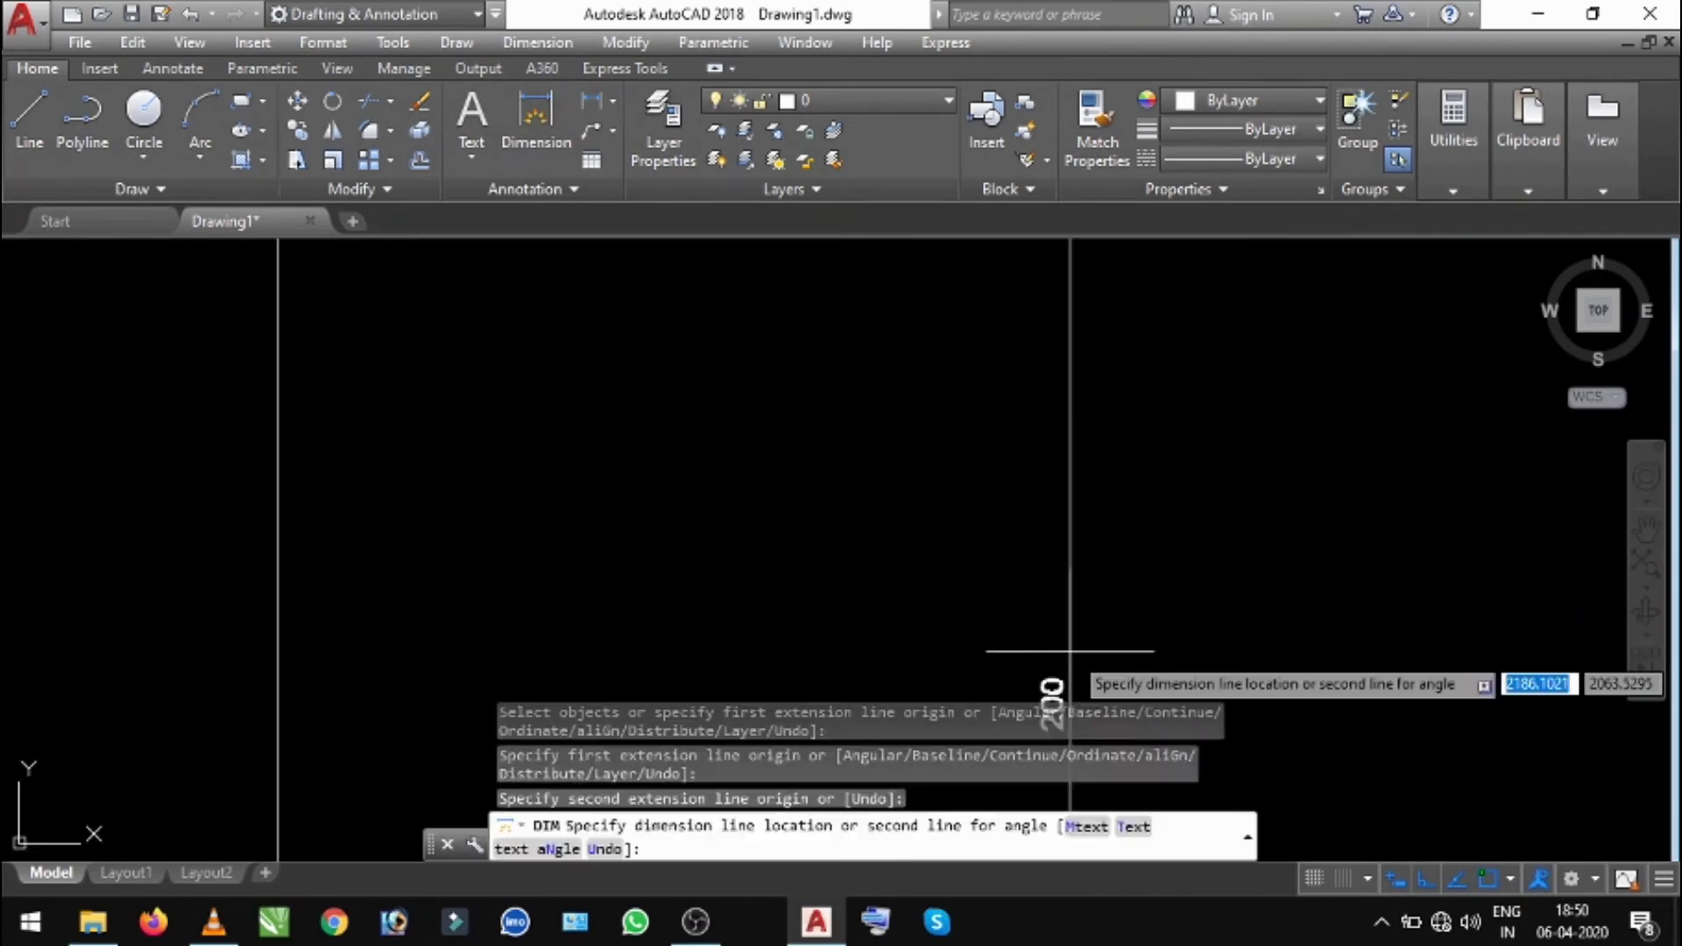
{"action": "scroll", "coordinate": [1070, 650], "scroll_direction": "down", "scroll_amount": 3}
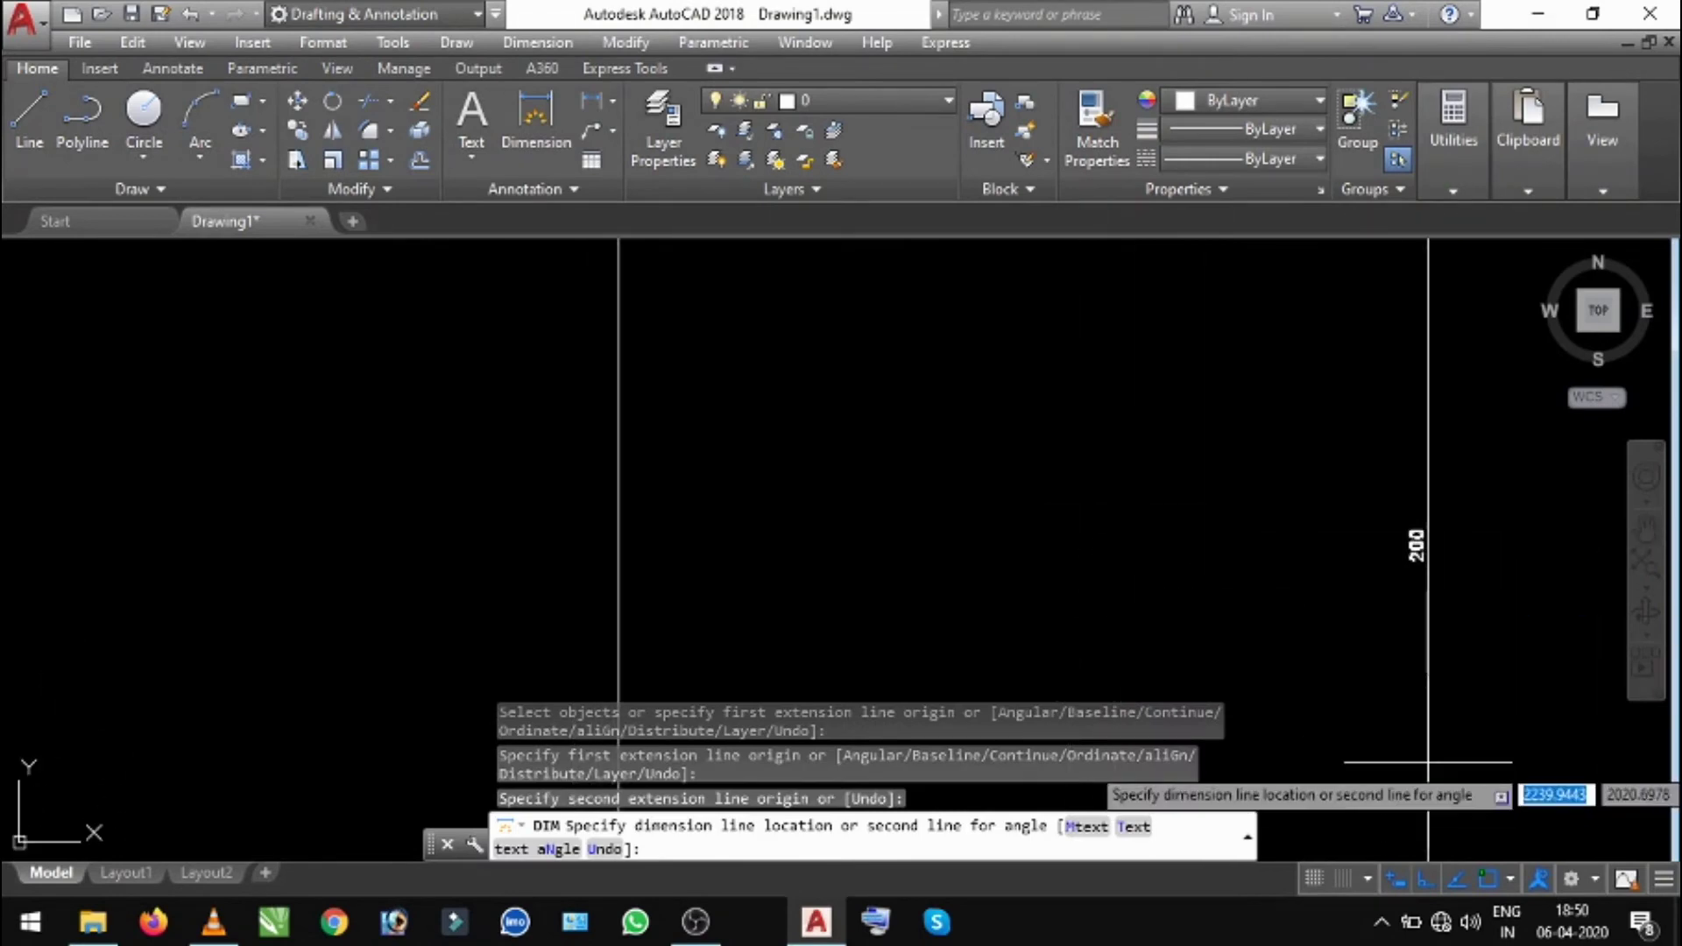
{"action": "key", "text": "Escape"}
{"action": "scroll", "coordinate": [1030, 459], "scroll_direction": "down", "scroll_amount": 5}
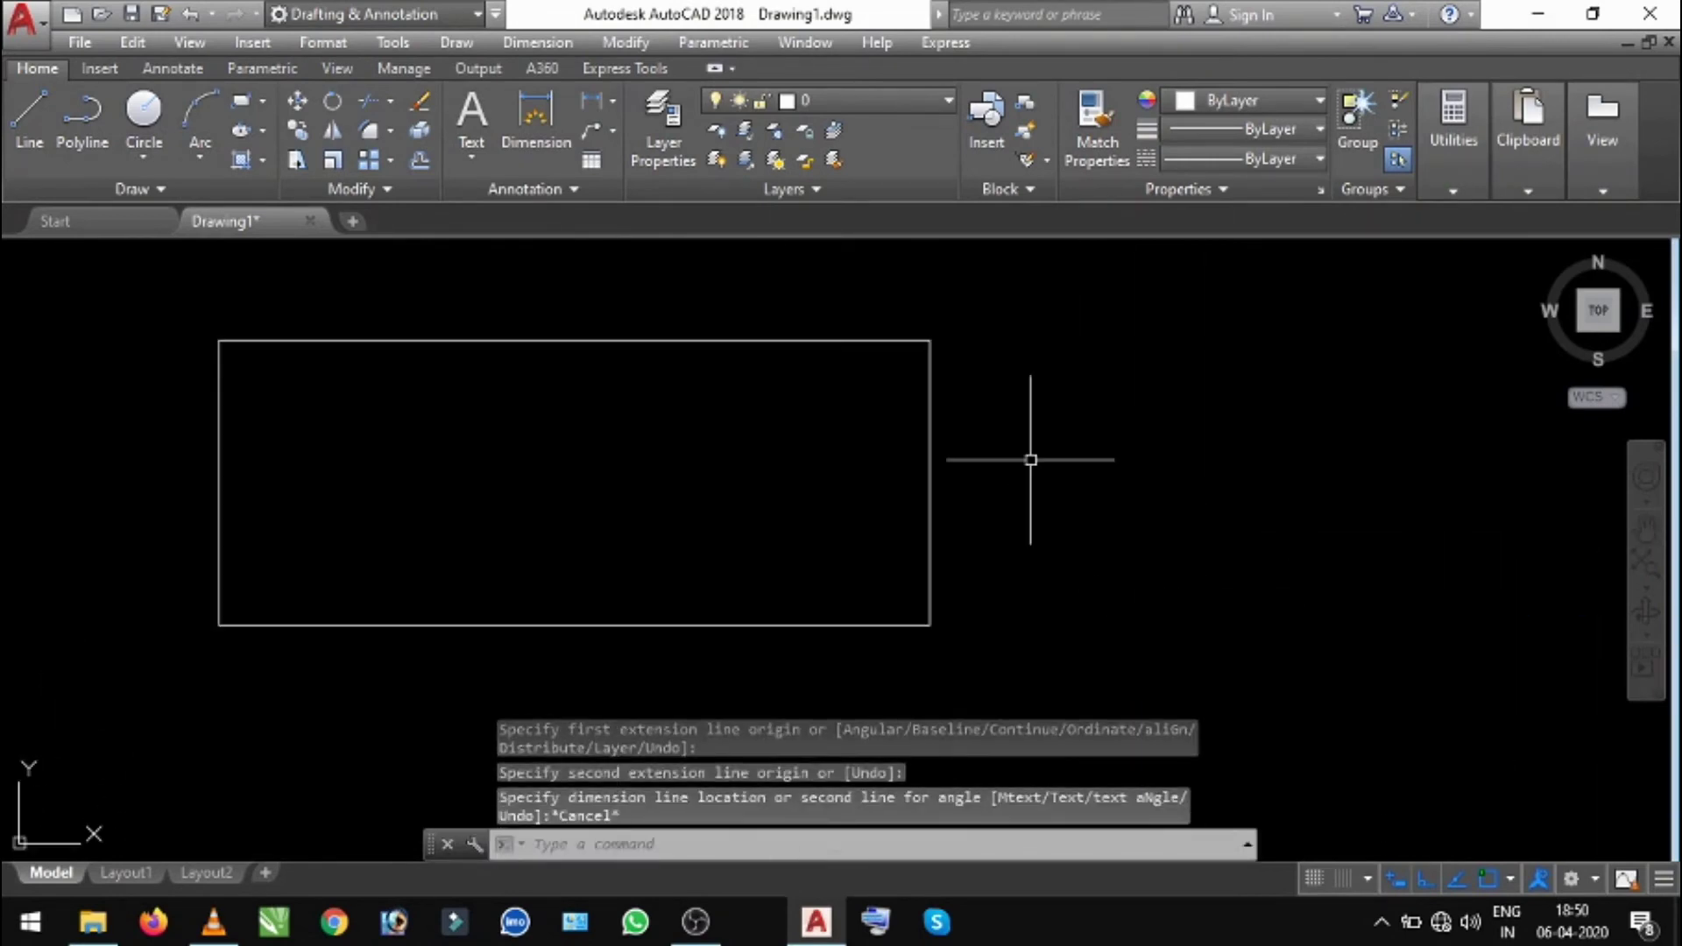
{"action": "scroll", "coordinate": [1030, 459], "scroll_direction": "down", "scroll_amount": 2}
{"action": "middle_click_drag", "start_coordinate": [1108, 460], "coordinate": [875, 507]}
{"action": "scroll", "coordinate": [710, 437], "scroll_direction": "down", "scroll_amount": 4}
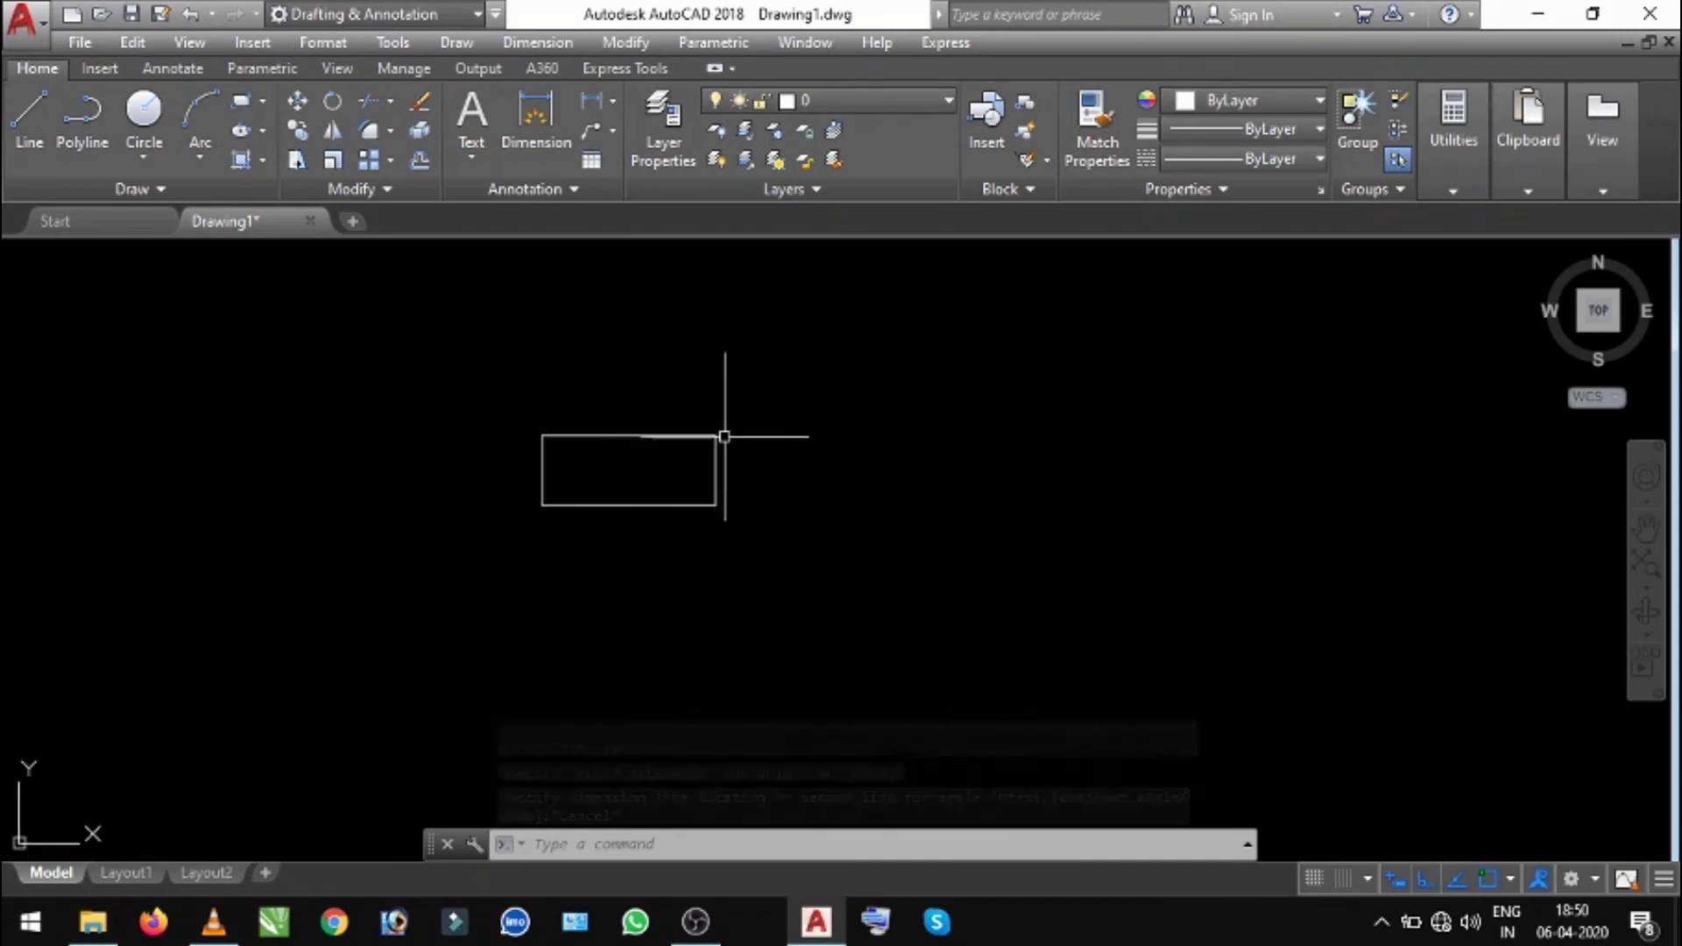
{"action": "scroll", "coordinate": [741, 438], "scroll_direction": "up", "scroll_amount": 2}
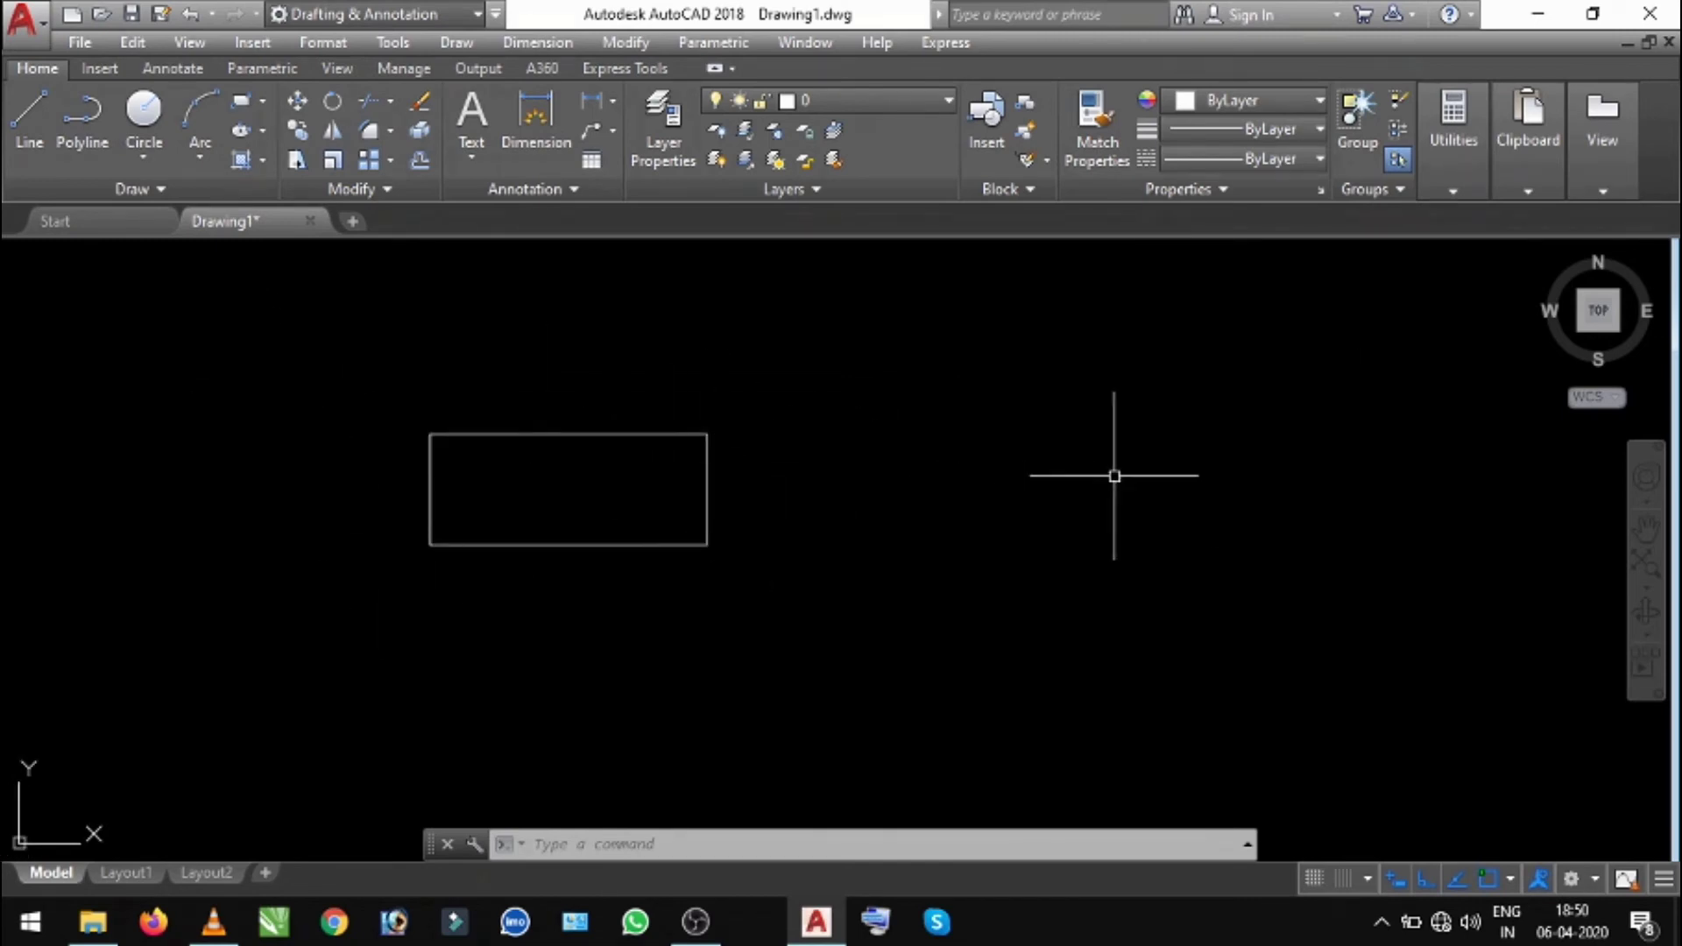
- Copy the window-selected rectangle from its corner to a point directly to its right
{"action": "key", "text": "Escape"}
{"action": "key", "text": "Escape"}
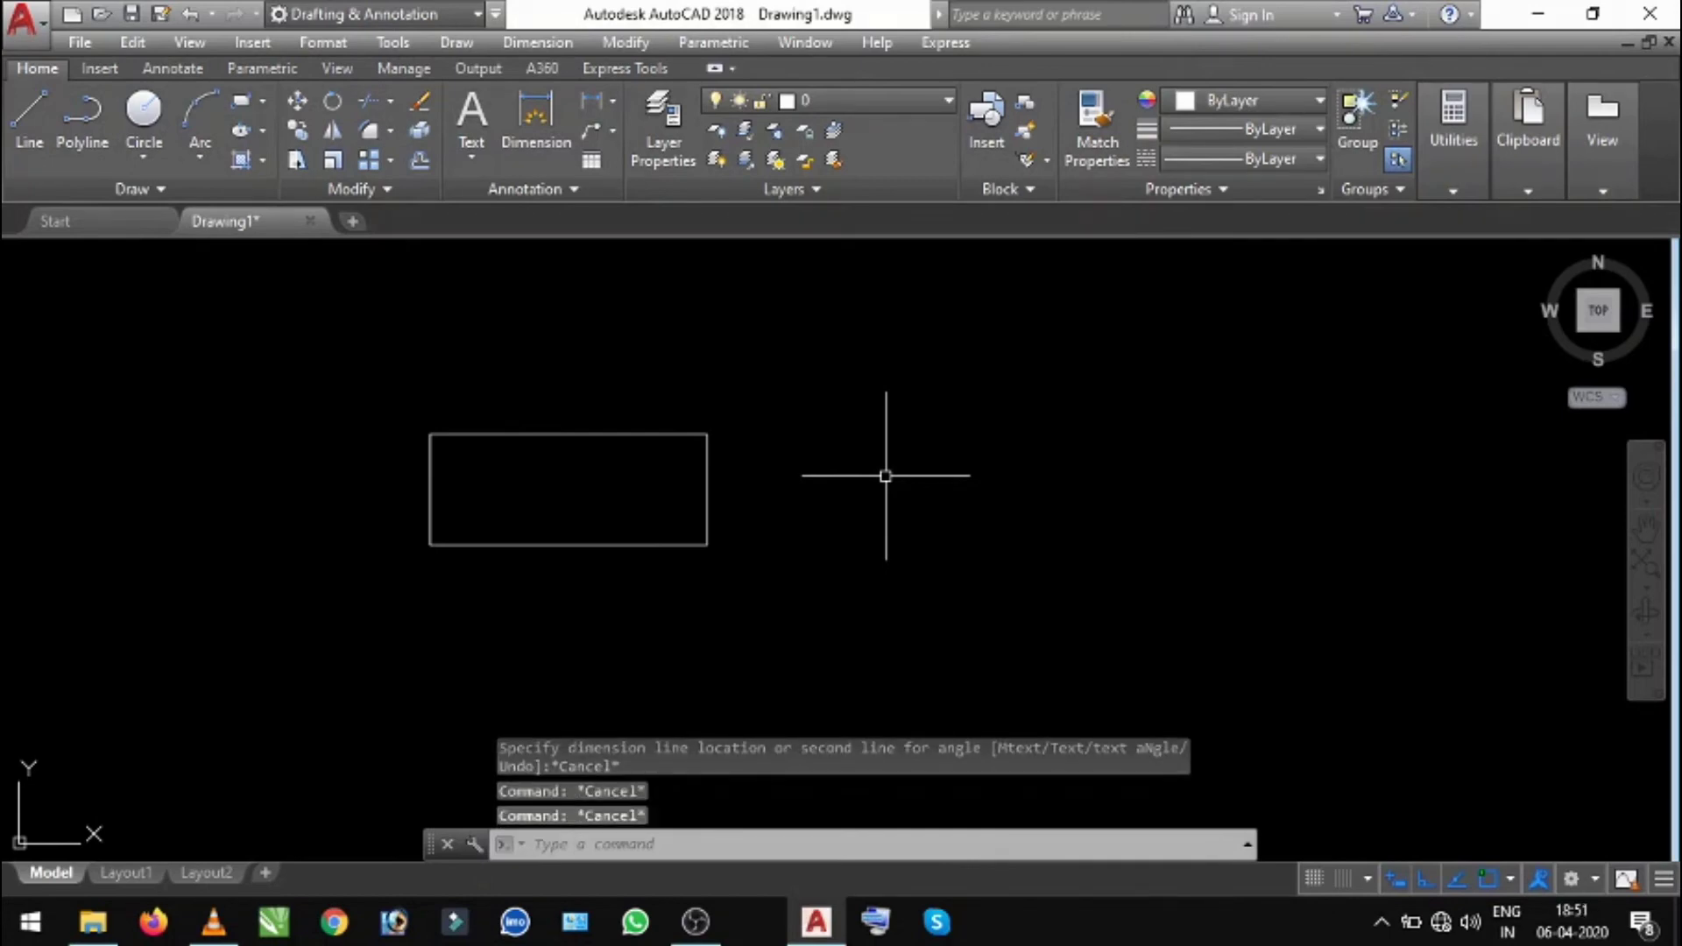
{"action": "type", "text": "co"}
{"action": "key", "text": "Return"}
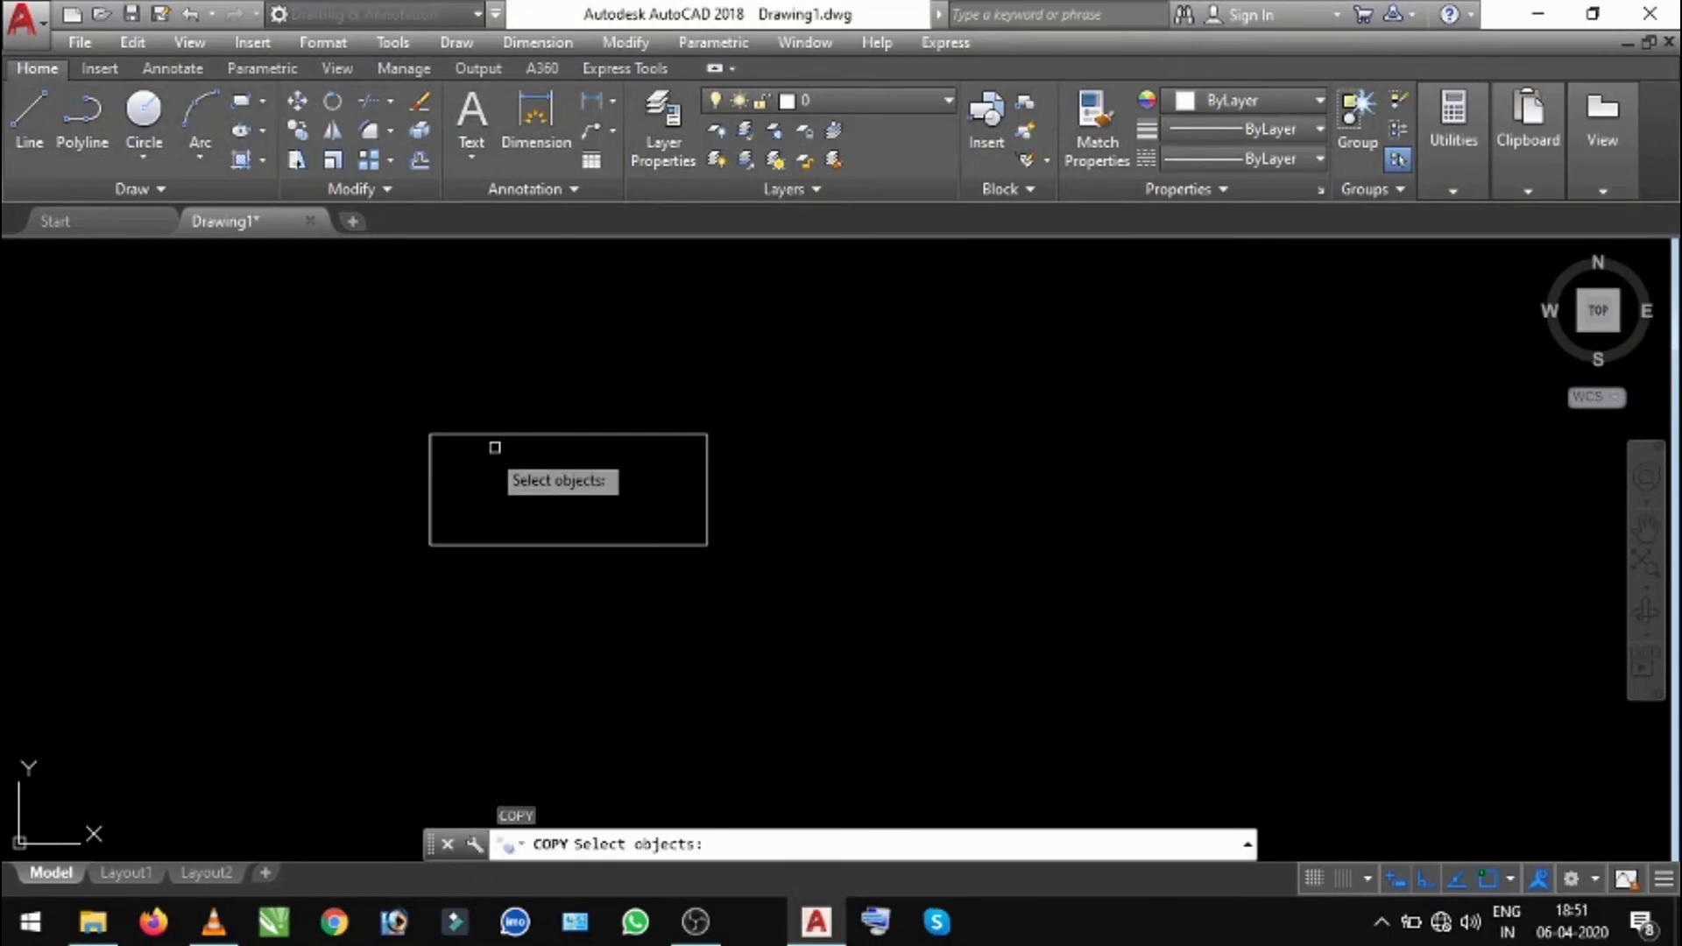
{"action": "left_click", "coordinate": [380, 384]}
{"action": "left_click", "coordinate": [968, 618]}
{"action": "key", "text": "Return"}
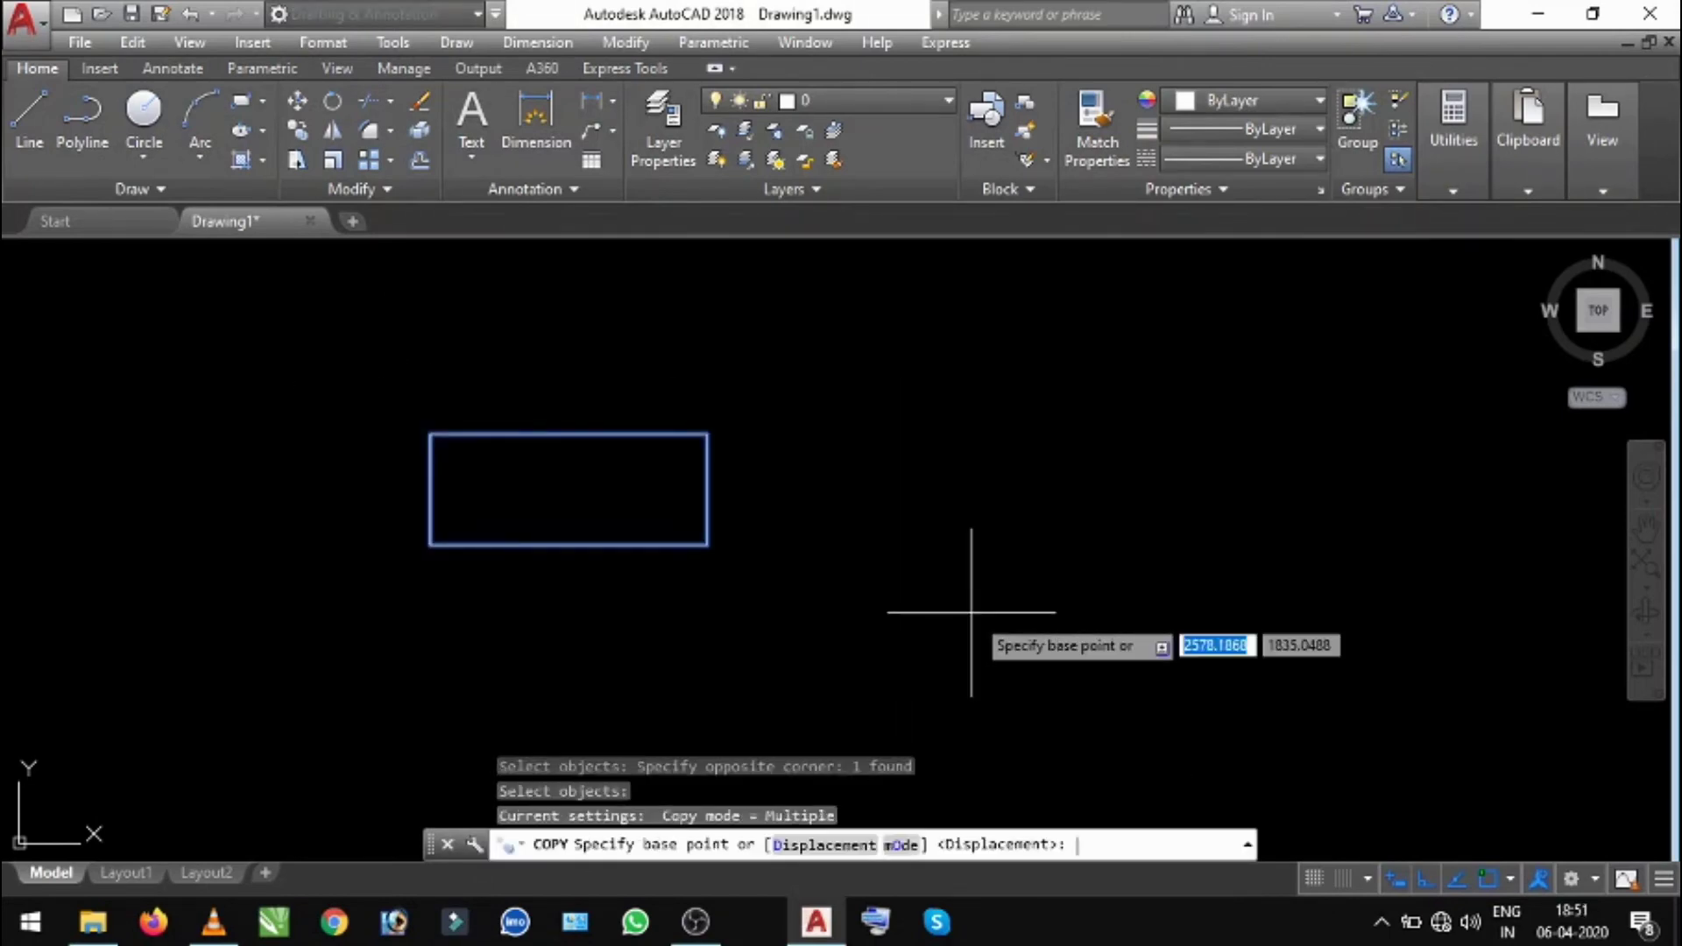
{"action": "left_click", "coordinate": [702, 544]}
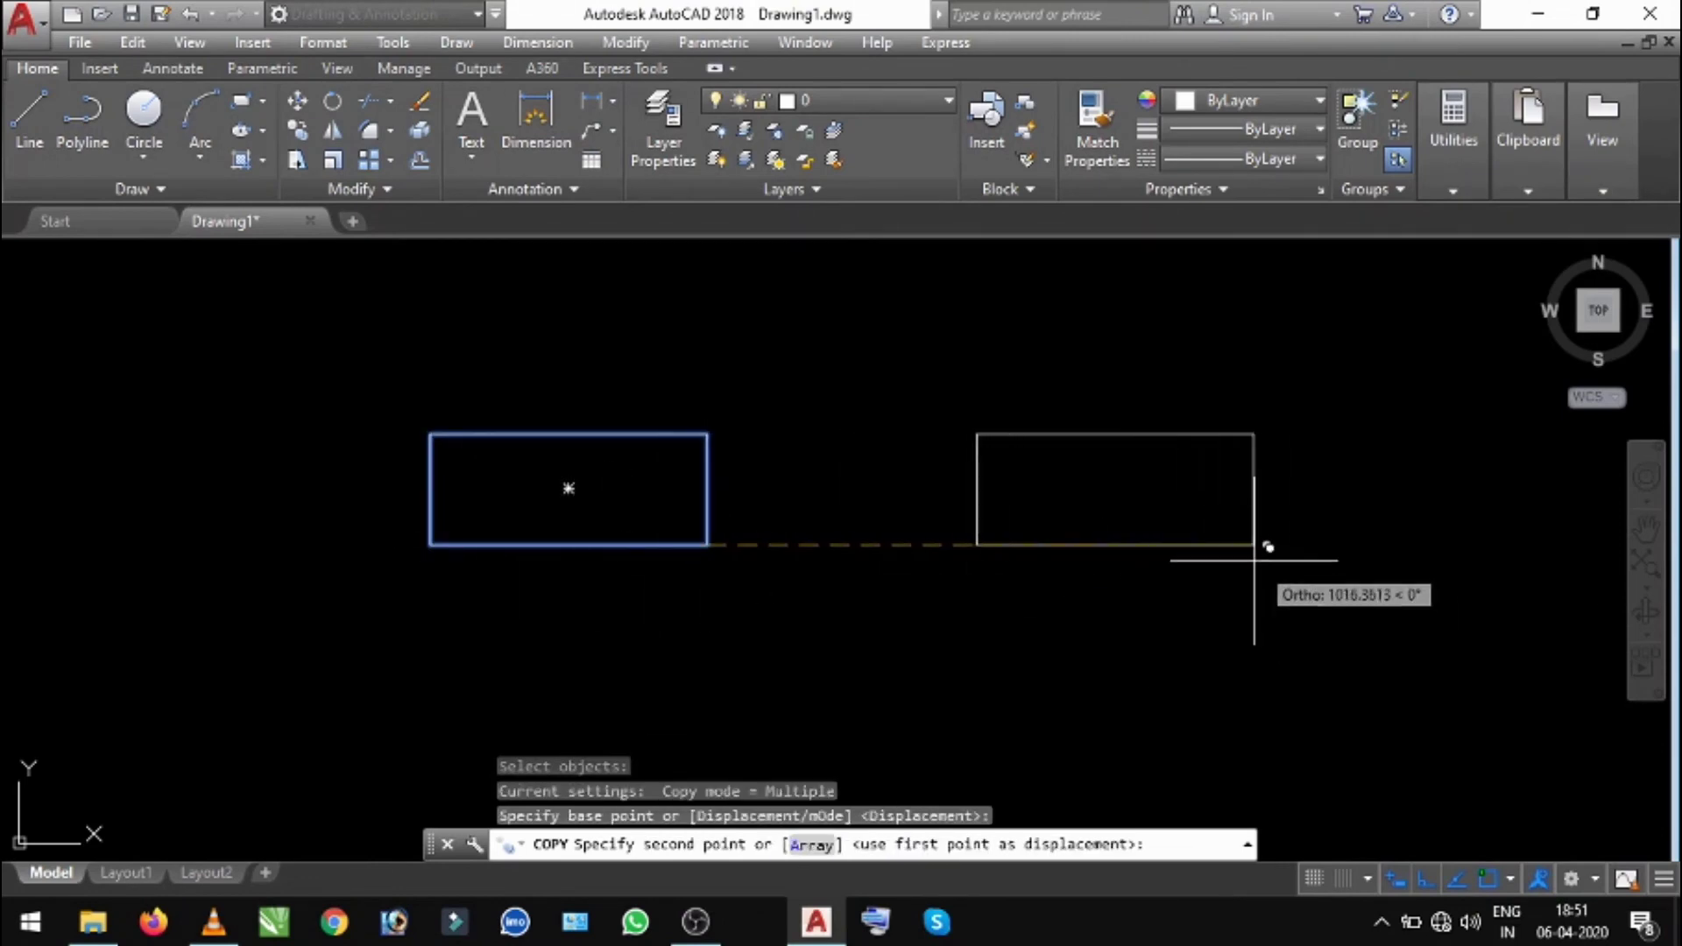
{"action": "left_click", "coordinate": [1249, 545]}
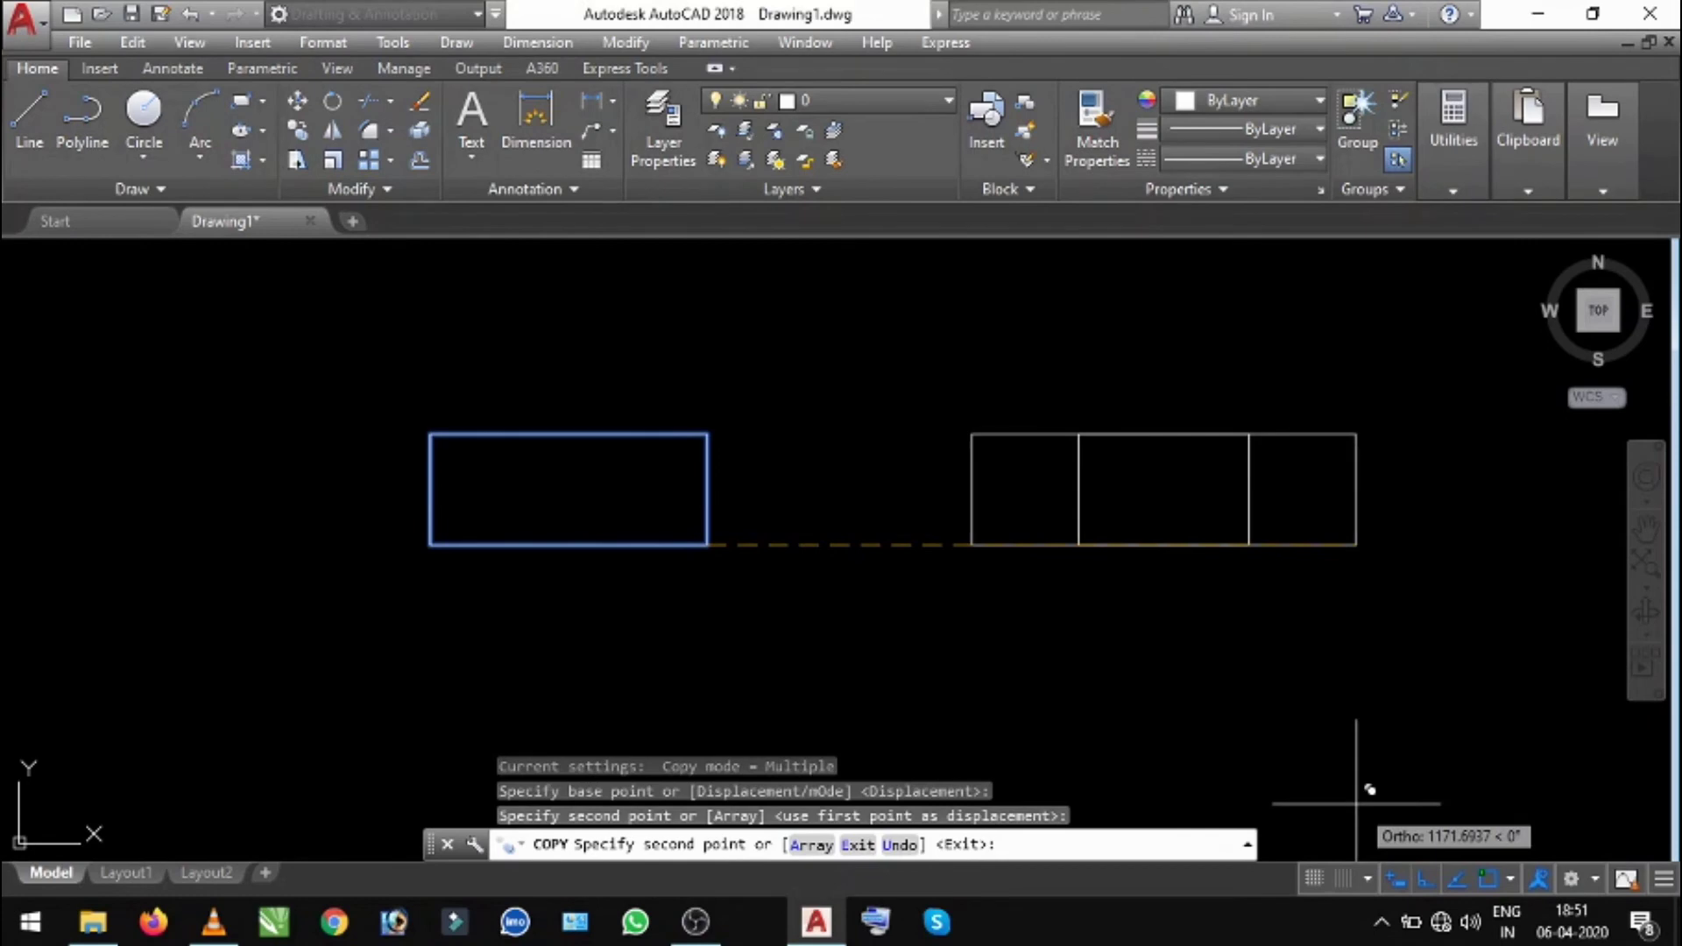
{"action": "key", "text": "Escape"}
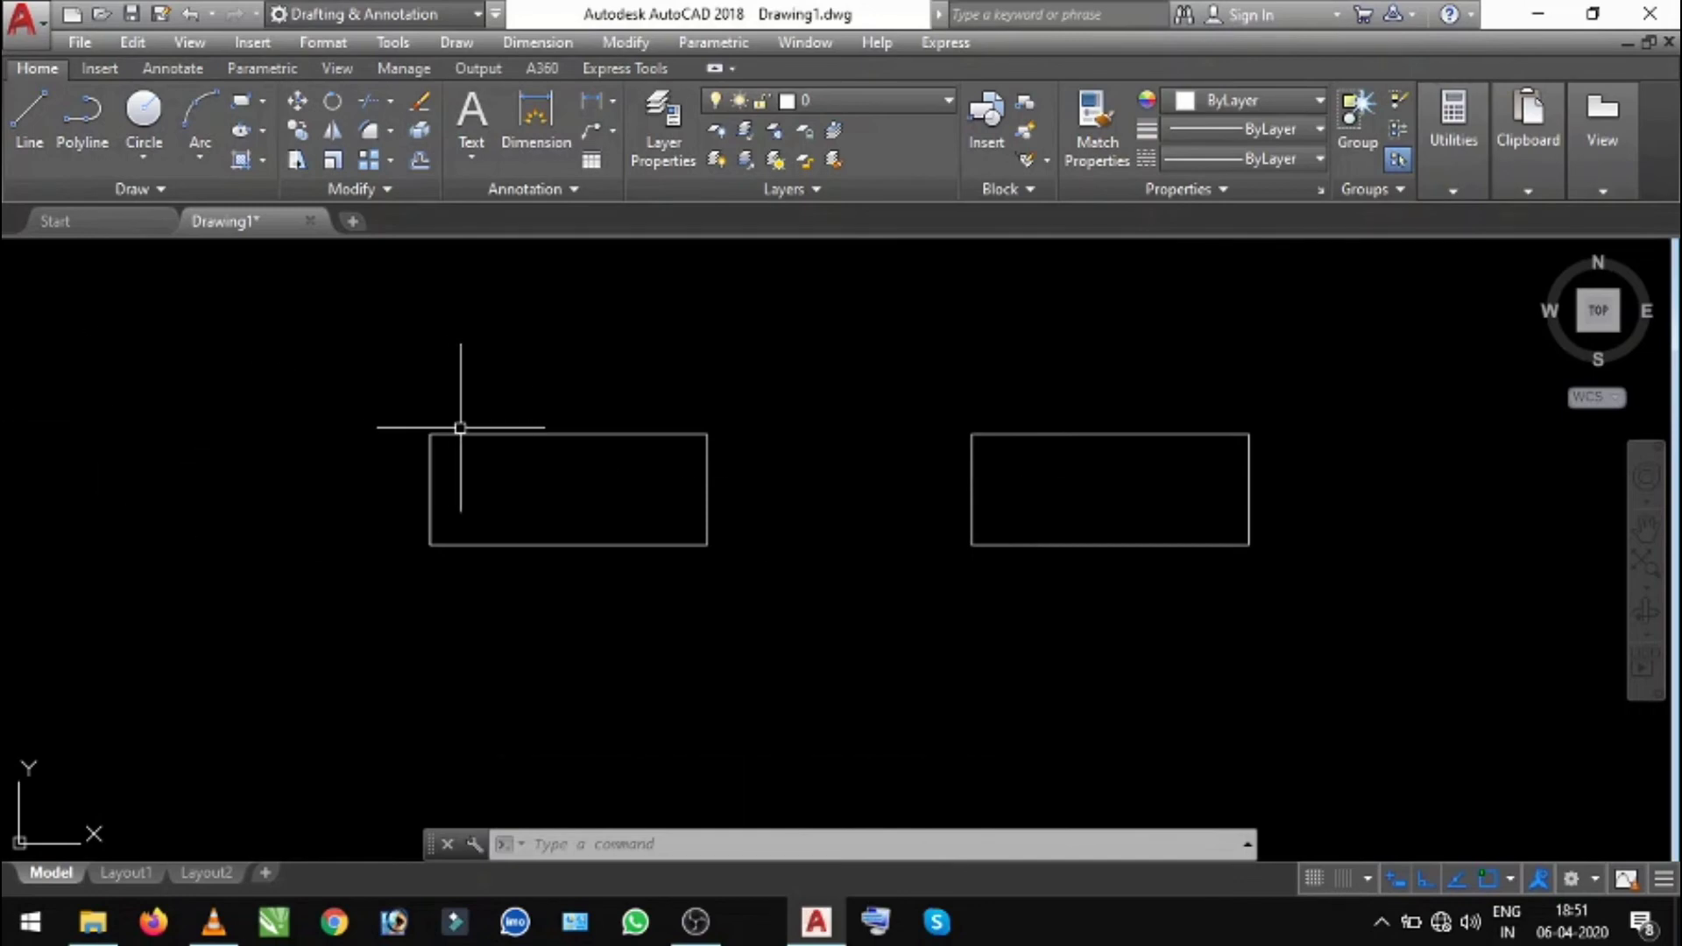
- Scale the window-selected left rectangle by factor 2 about its lower-left corner
{"action": "left_click", "coordinate": [332, 160]}
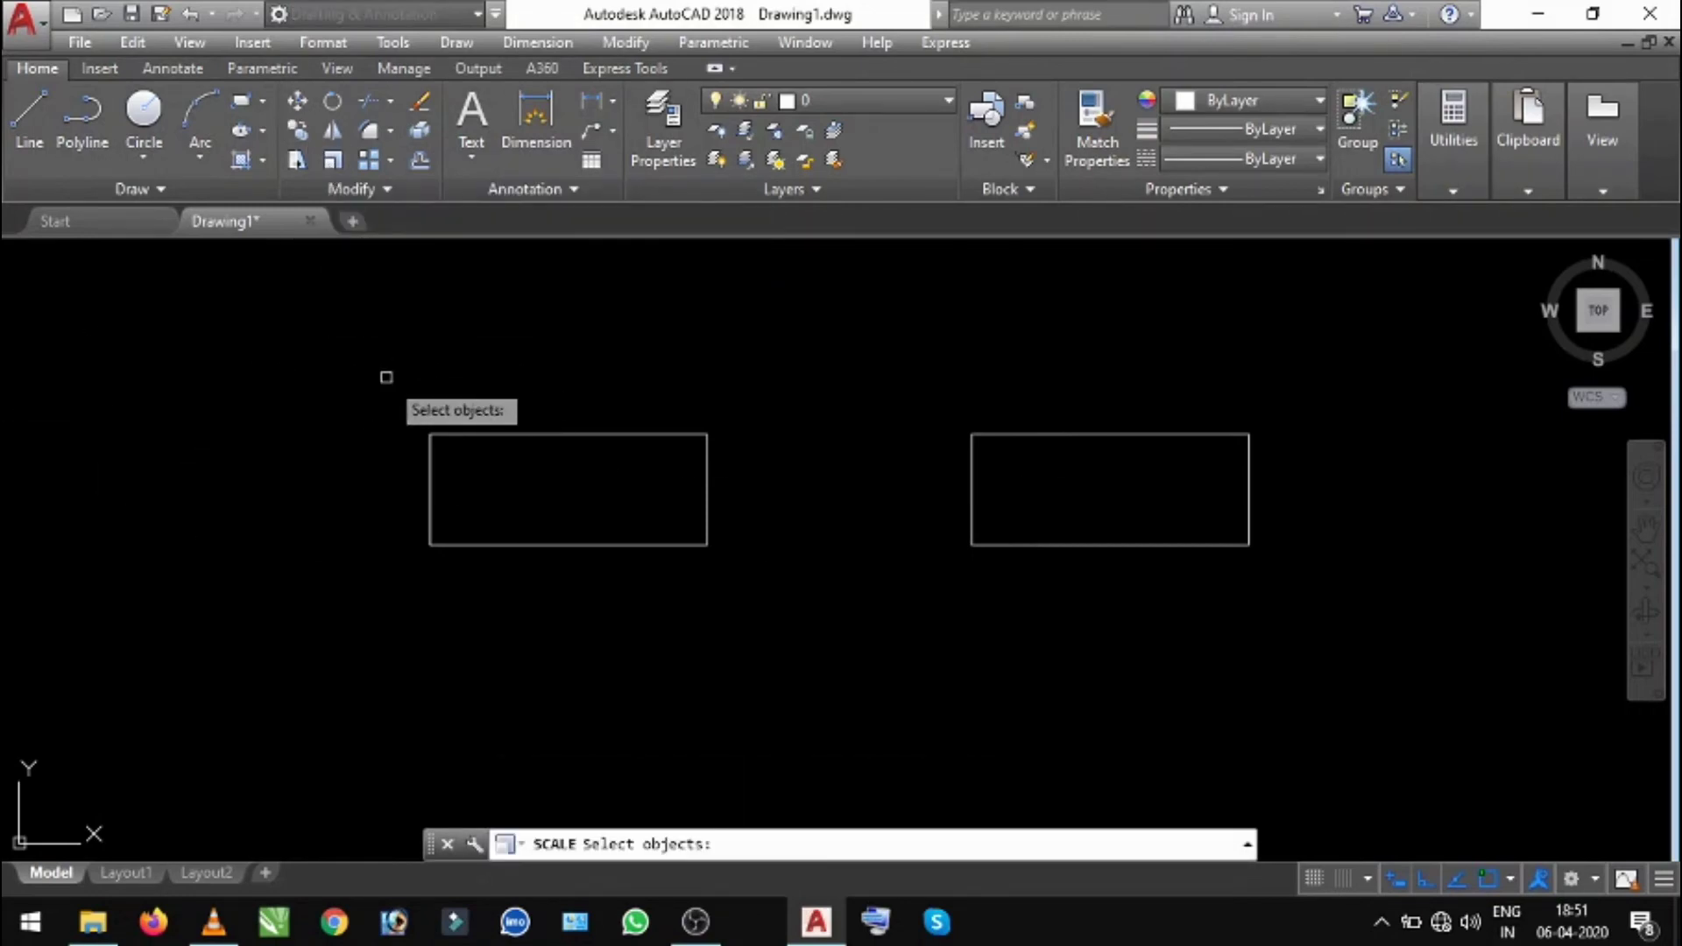
{"action": "left_click_drag", "start_coordinate": [386, 377], "coordinate": [823, 679]}
{"action": "key", "text": "Return"}
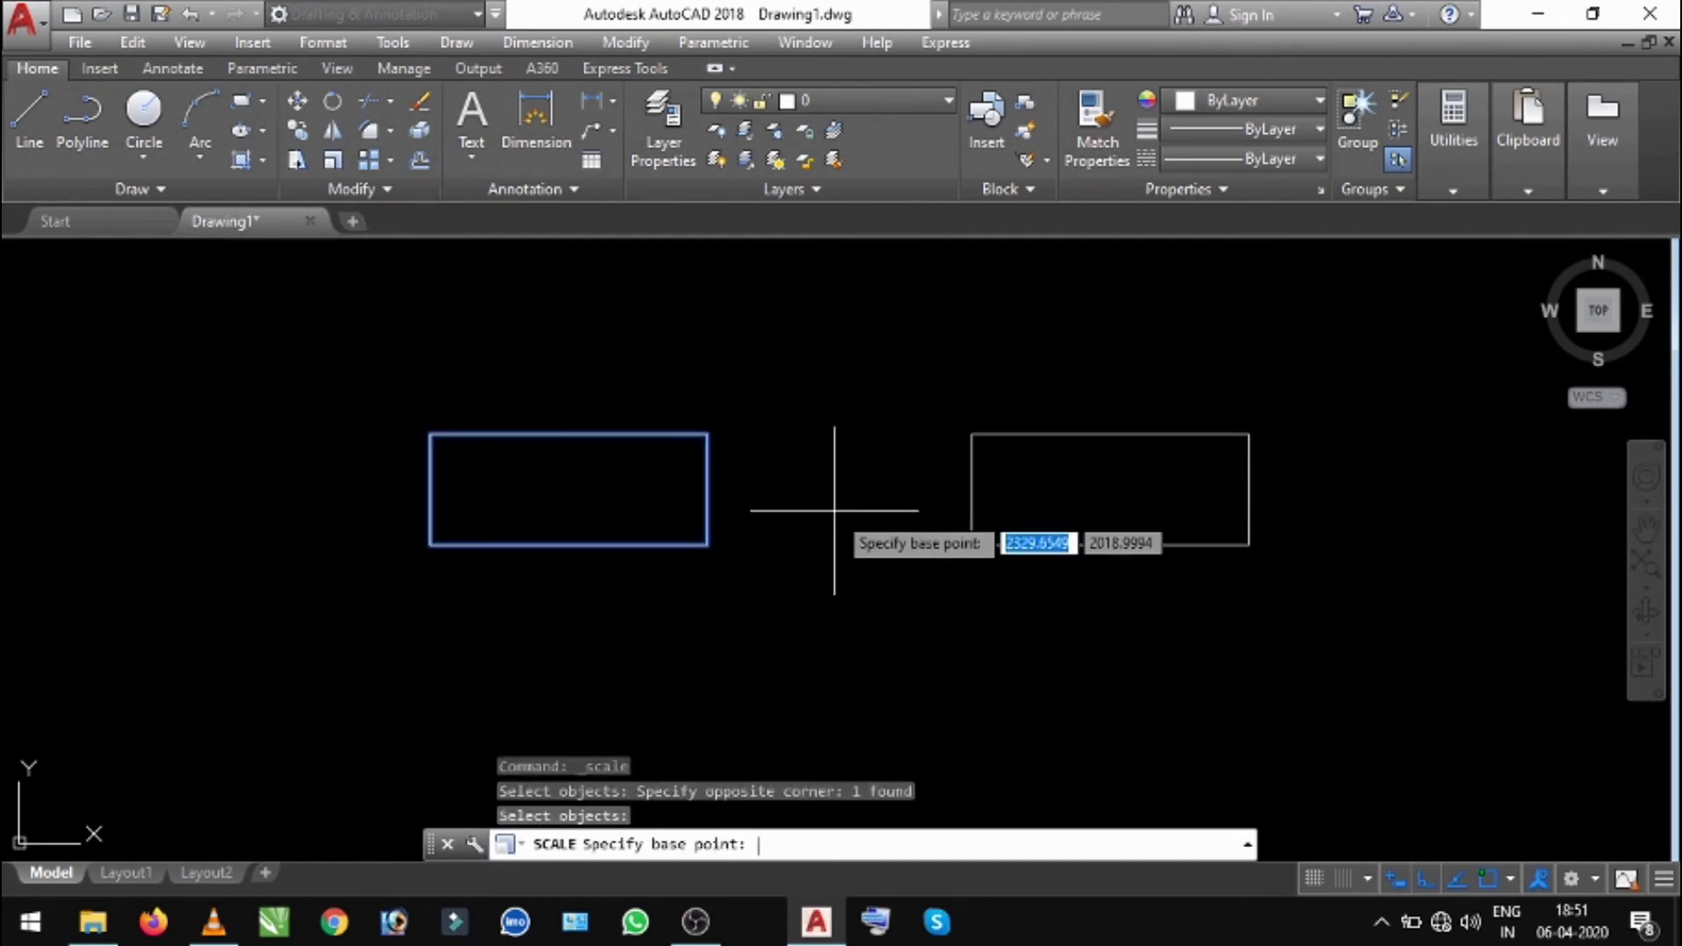
{"action": "left_click", "coordinate": [431, 545]}
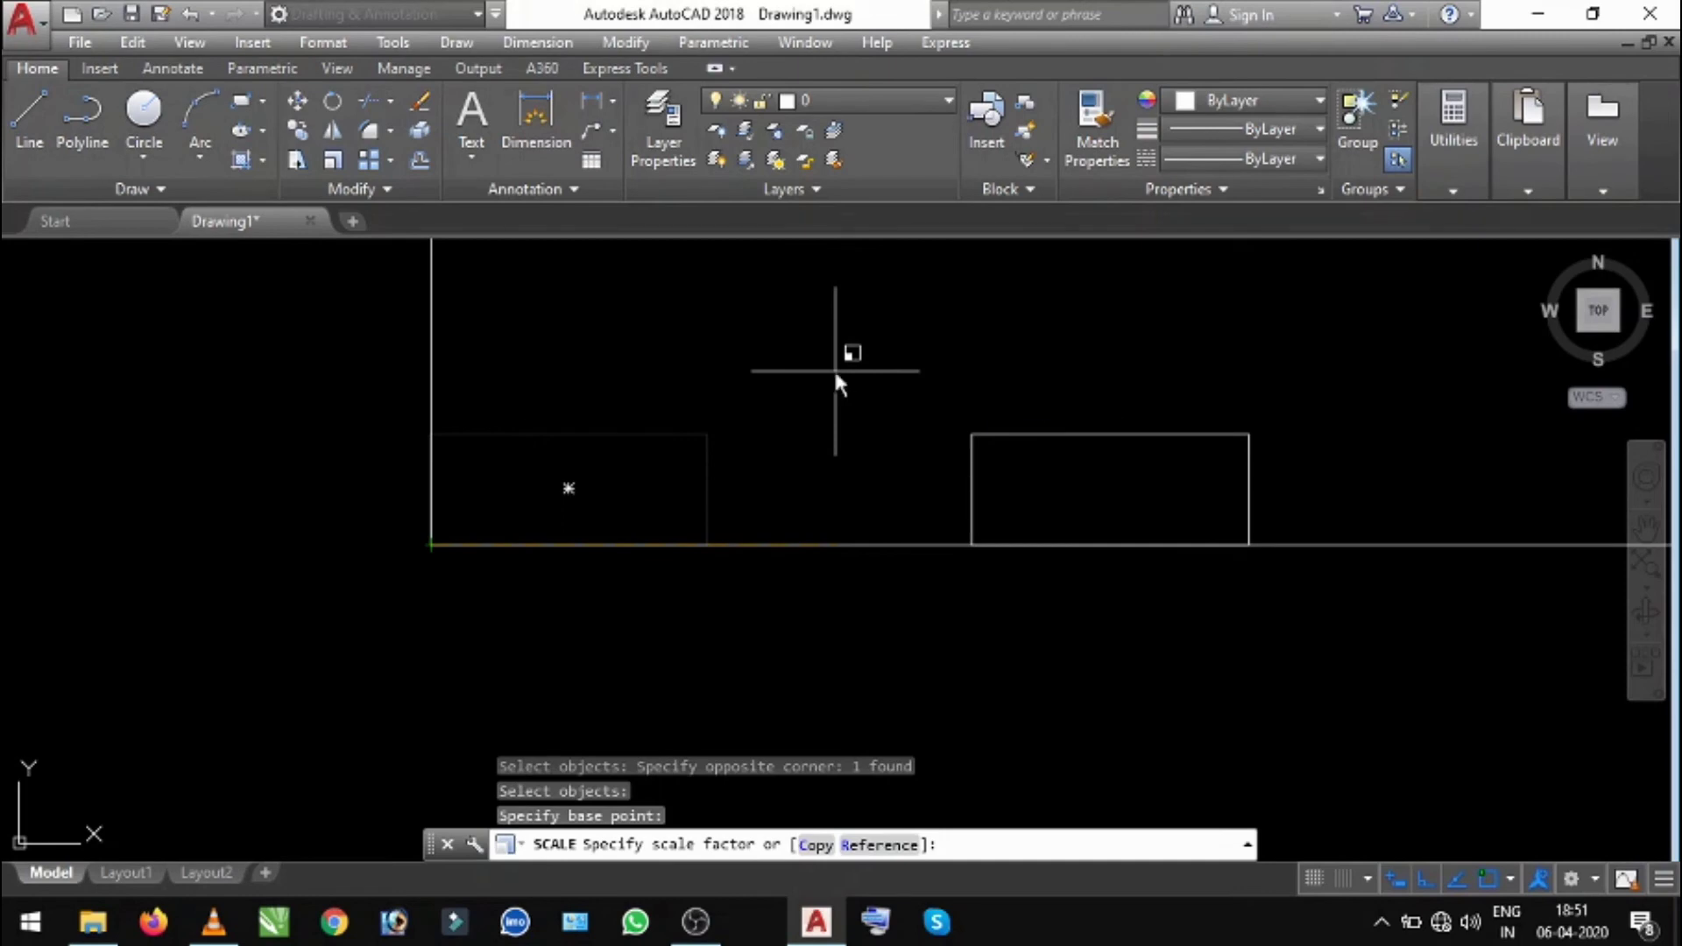
{"action": "type", "text": "2"}
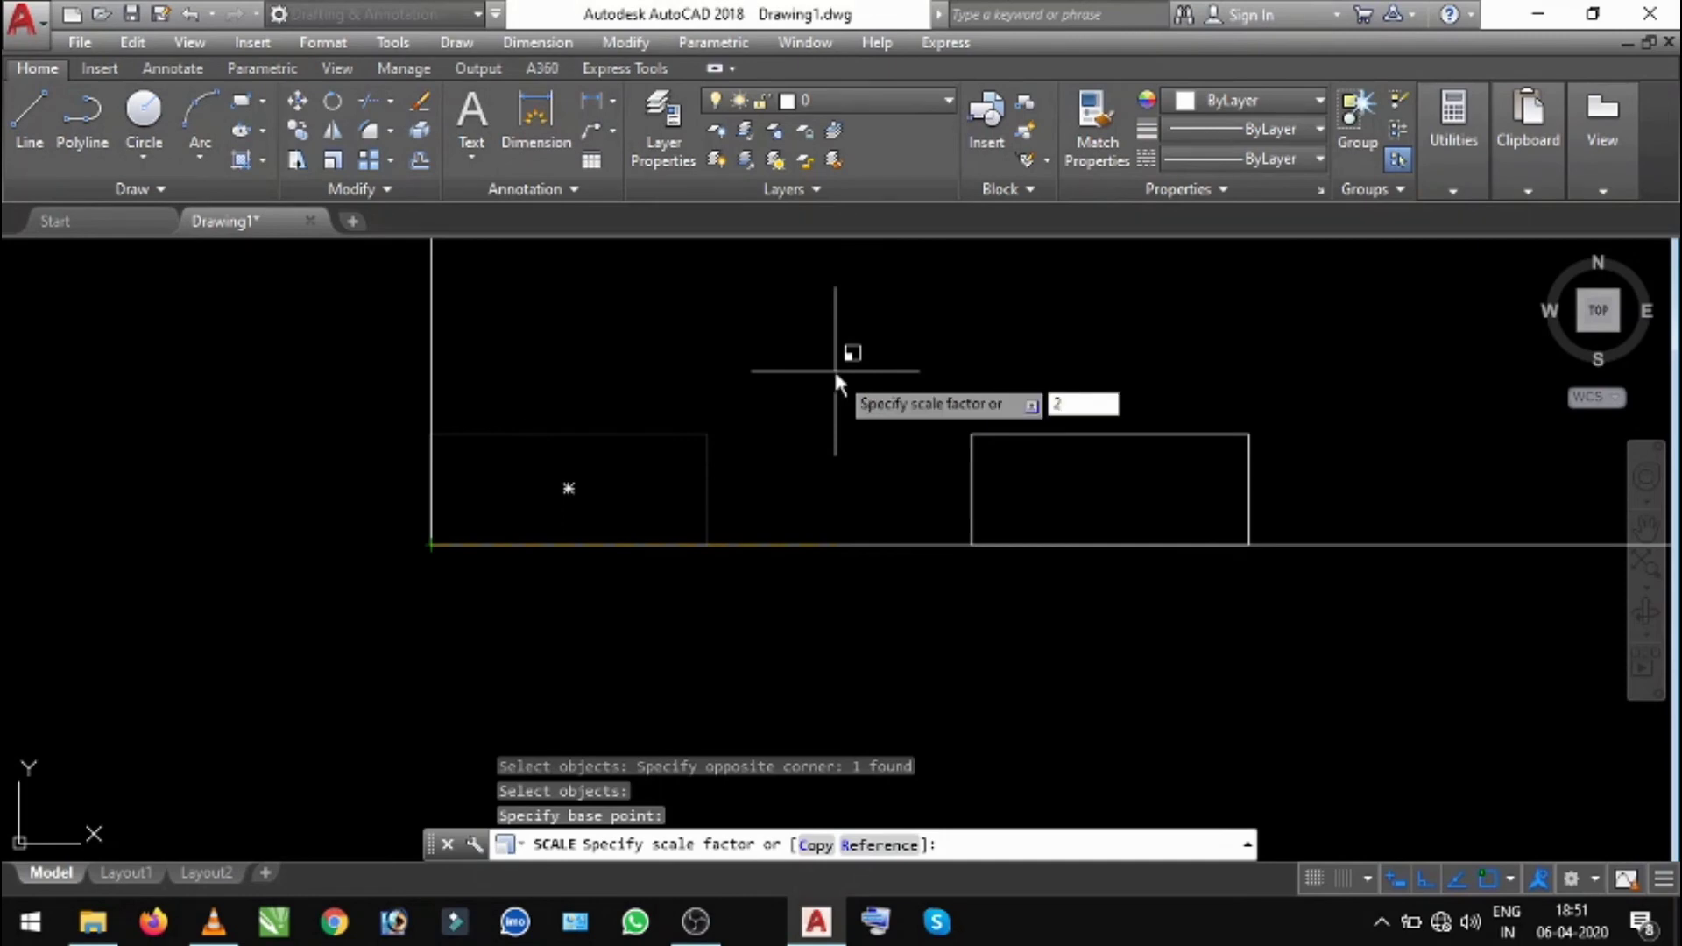
{"action": "key", "text": "Return"}
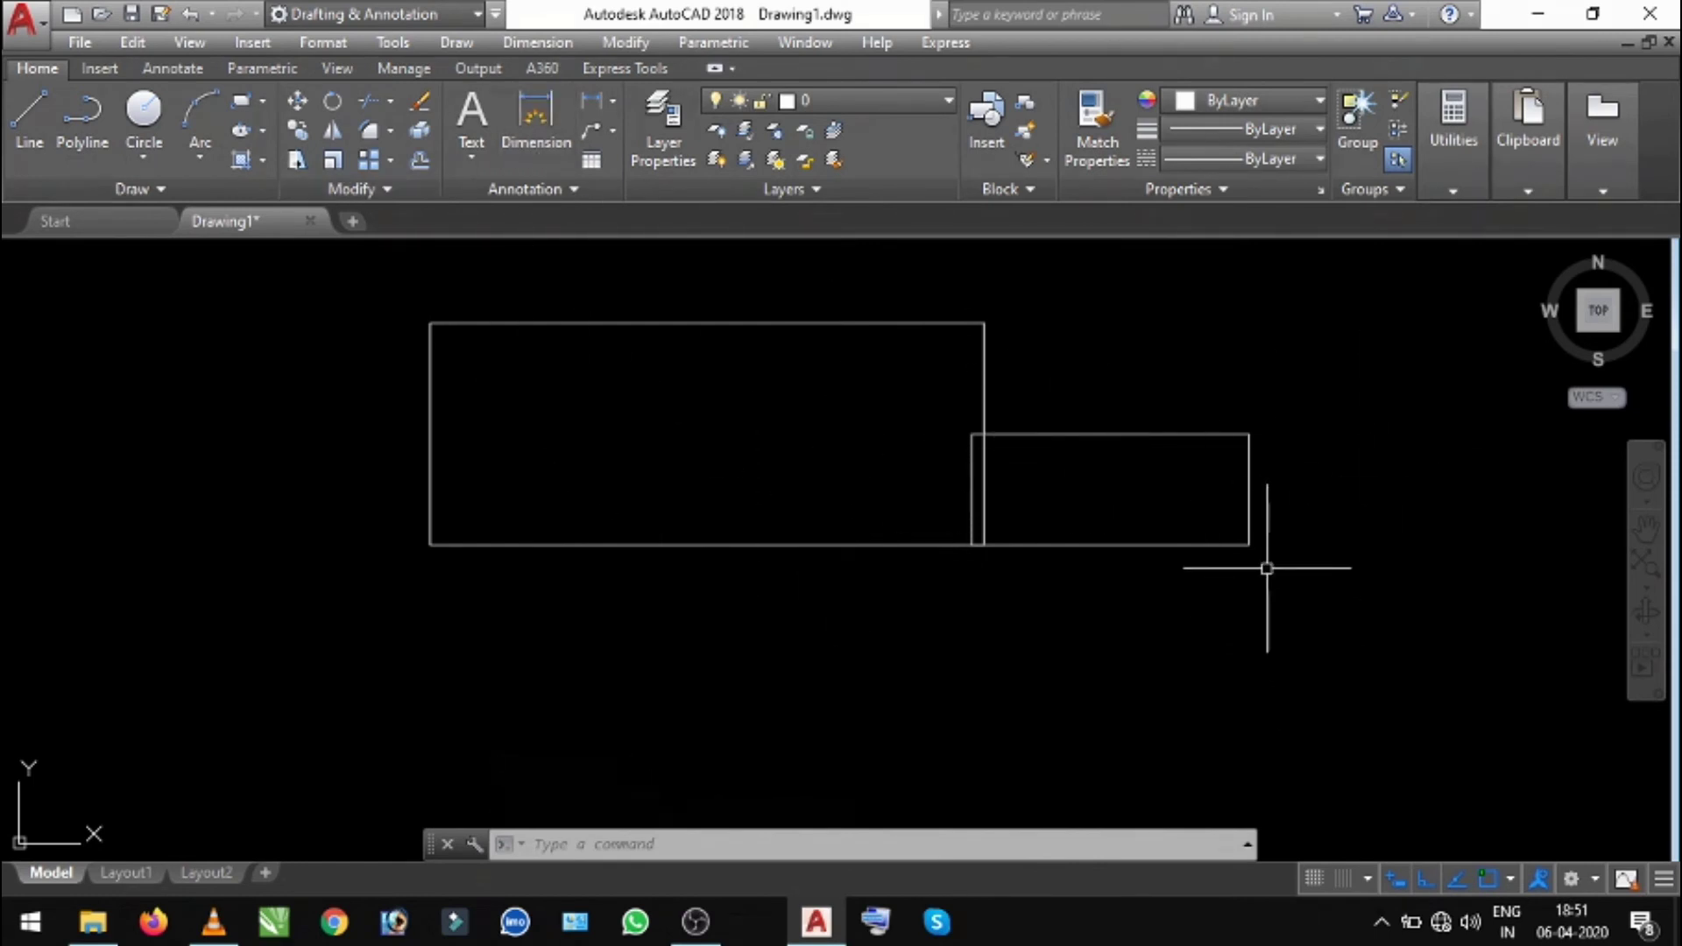
{"action": "left_click", "coordinate": [429, 323]}
{"action": "left_click", "coordinate": [661, 323]}
{"action": "scroll", "coordinate": [526, 350], "scroll_direction": "up", "scroll_amount": 3}
{"action": "scroll", "coordinate": [699, 394], "scroll_direction": "down", "scroll_amount": 5}
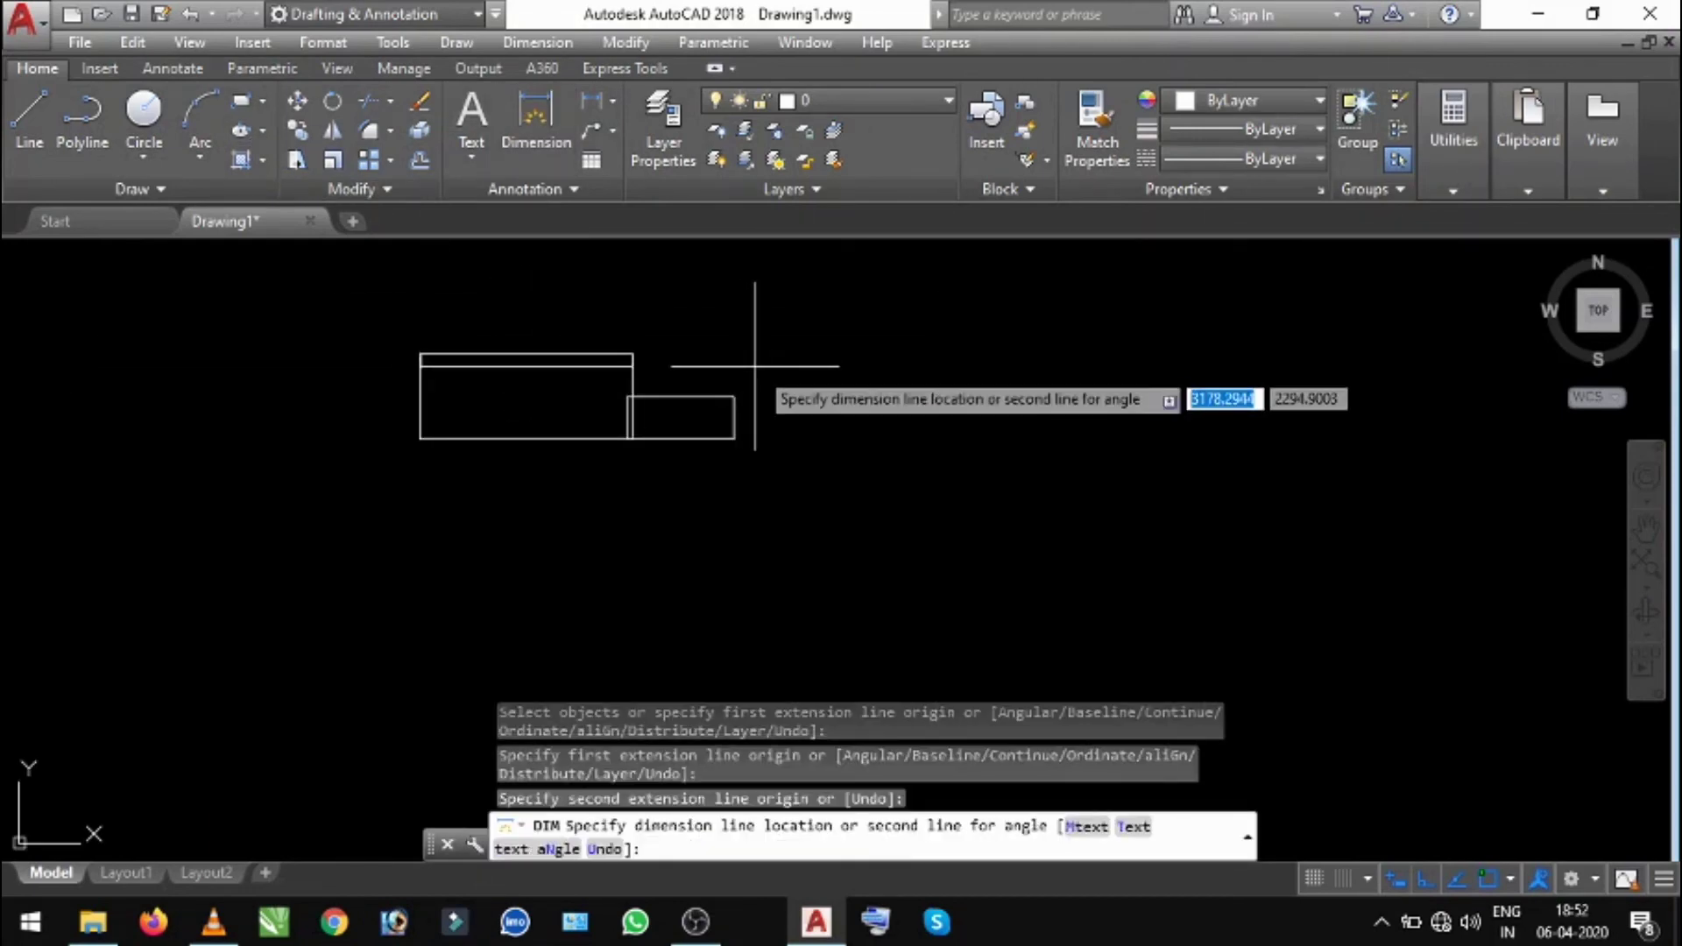
{"action": "key", "text": "Escape"}
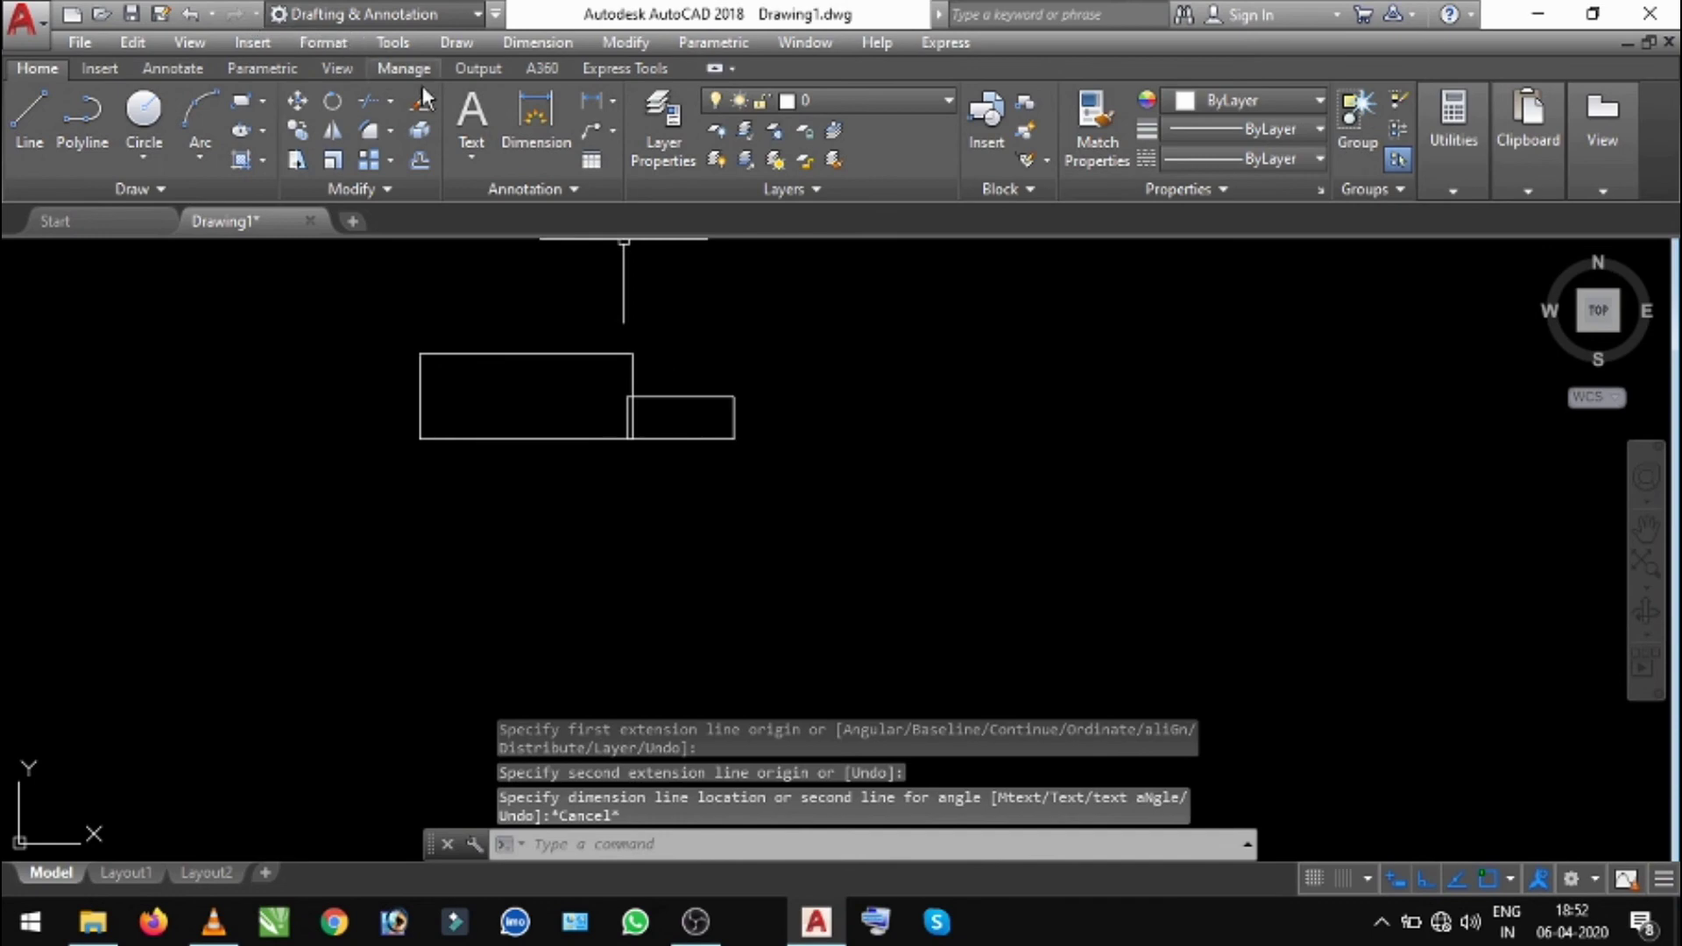
{"action": "left_click", "coordinate": [529, 119]}
{"action": "scroll", "coordinate": [415, 372], "scroll_direction": "up", "scroll_amount": 4}
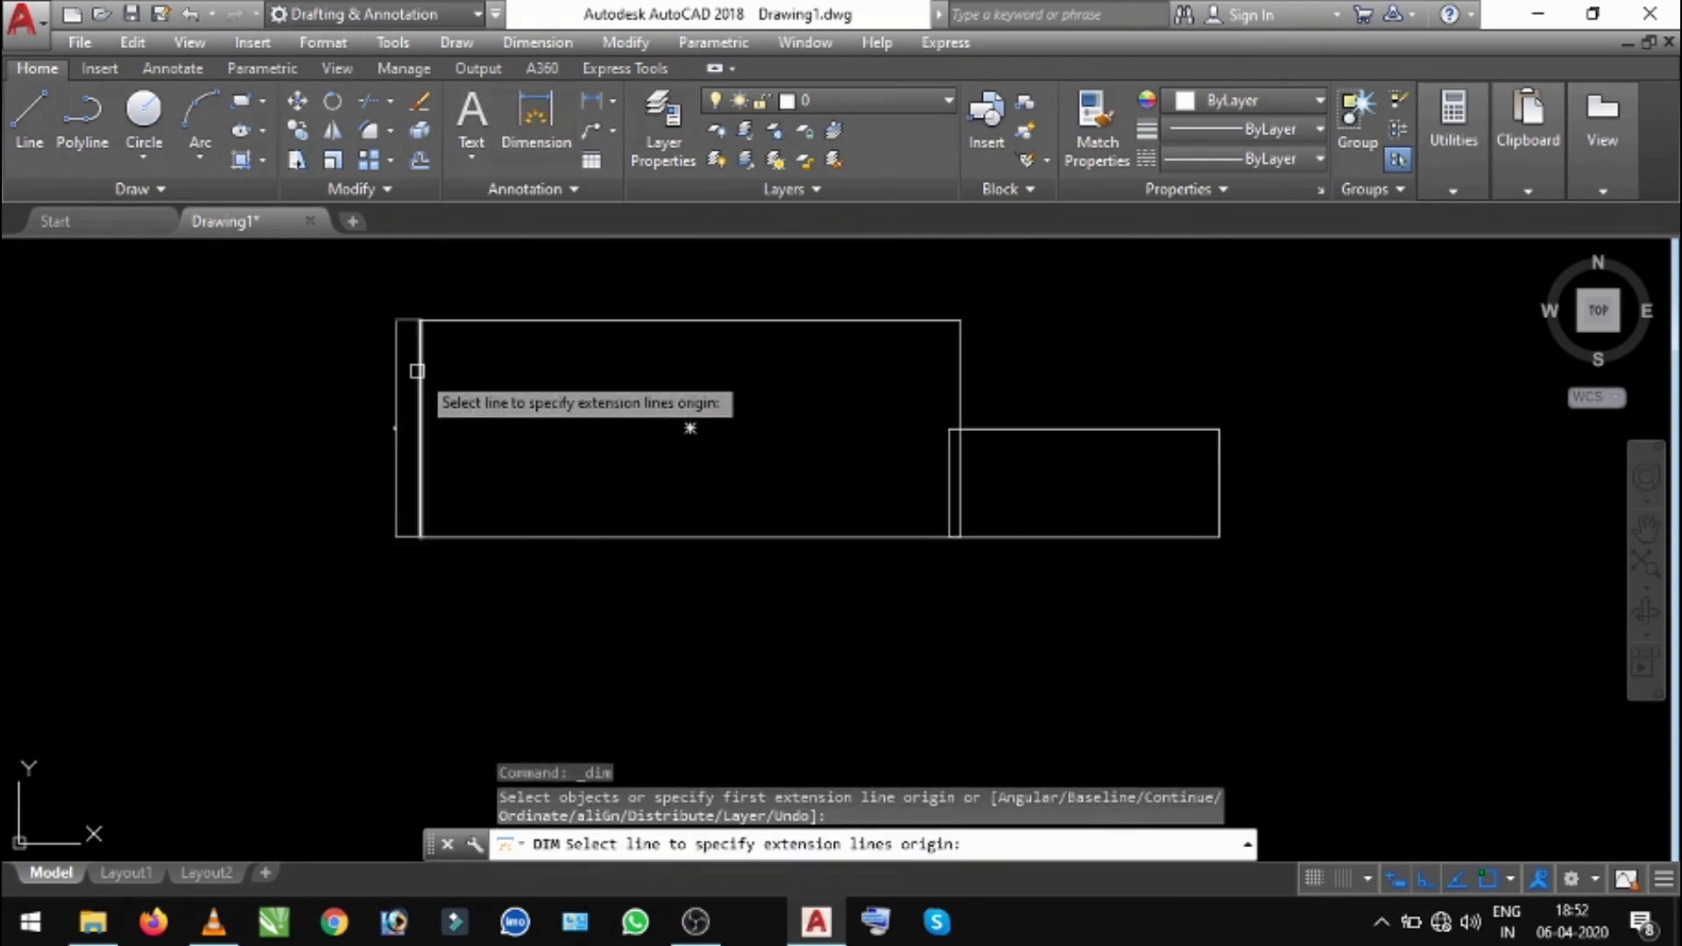
{"action": "left_click", "coordinate": [420, 320]}
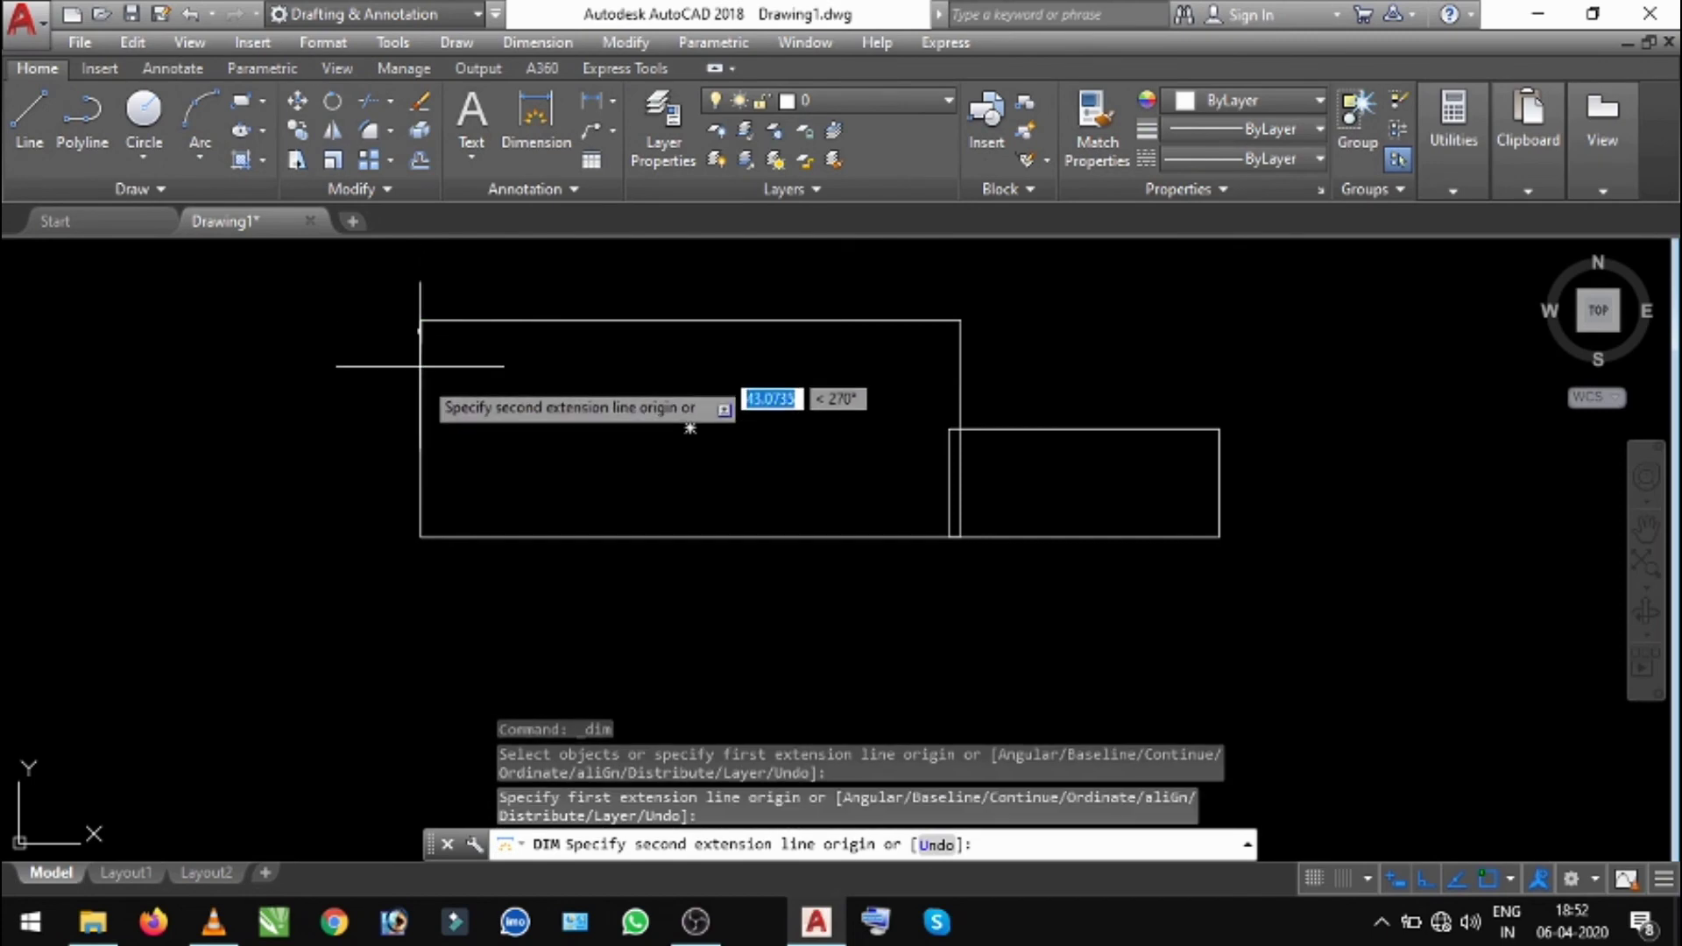
{"action": "left_click", "coordinate": [421, 536]}
{"action": "scroll", "coordinate": [403, 368], "scroll_direction": "up", "scroll_amount": 2}
{"action": "scroll", "coordinate": [394, 342], "scroll_direction": "up", "scroll_amount": 2}
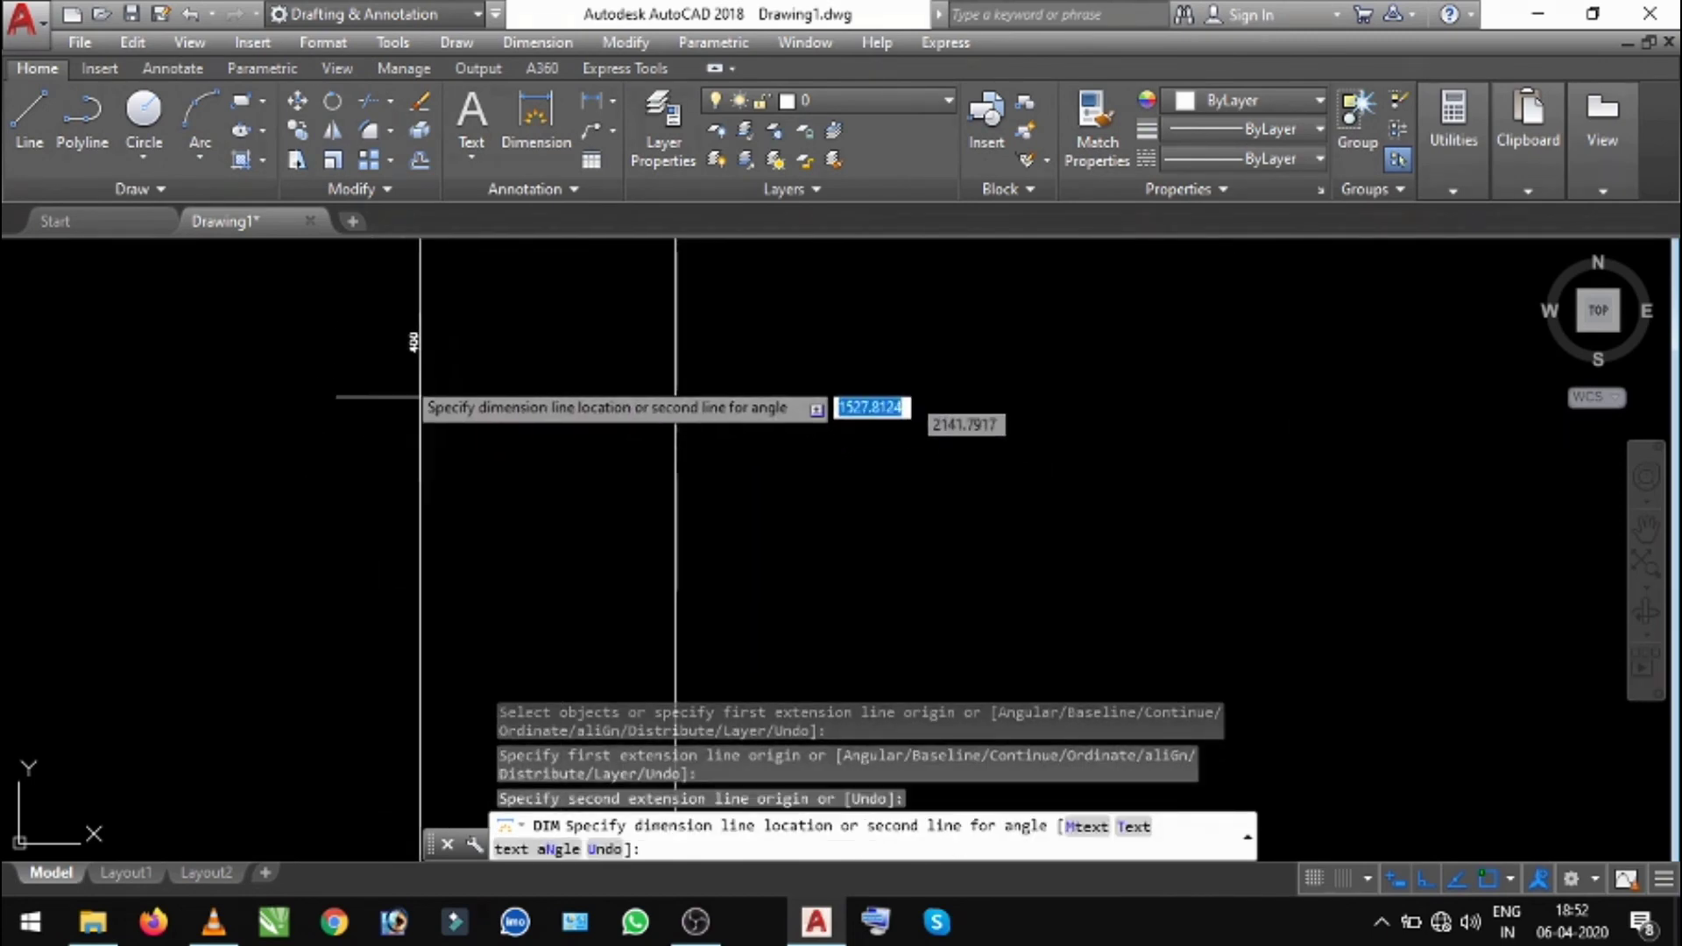
{"action": "scroll", "coordinate": [386, 318], "scroll_direction": "up", "scroll_amount": 2}
{"action": "scroll", "coordinate": [451, 519], "scroll_direction": "up", "scroll_amount": 3}
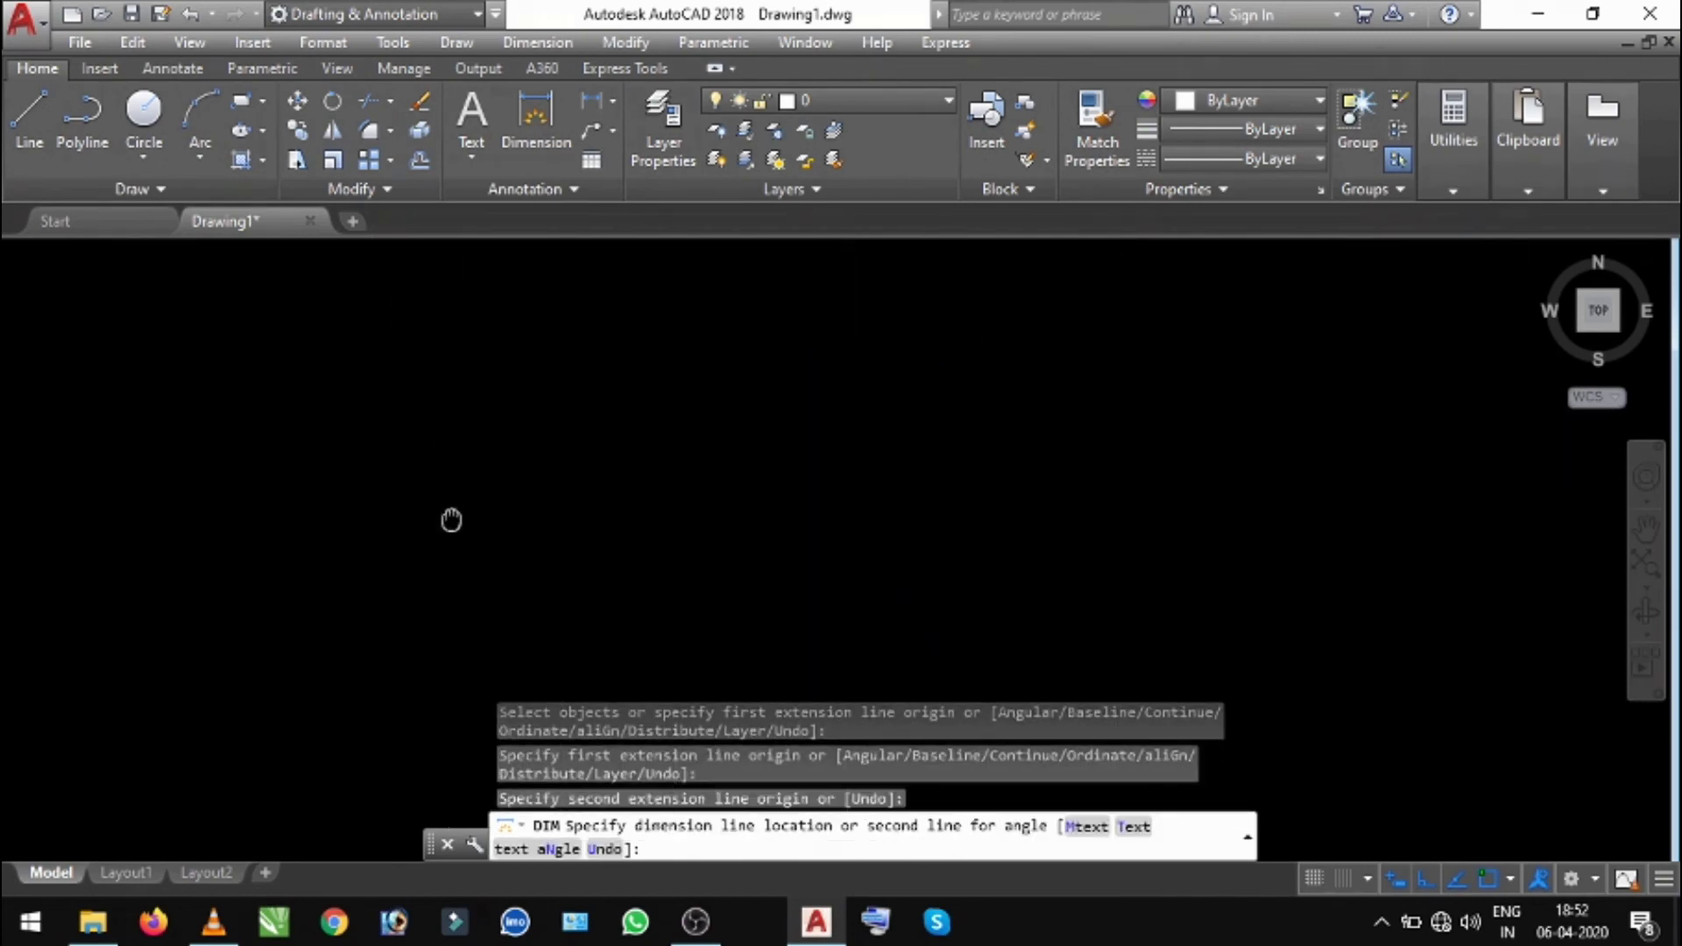
{"action": "scroll", "coordinate": [504, 460], "scroll_direction": "down", "scroll_amount": 3}
{"action": "scroll", "coordinate": [539, 411], "scroll_direction": "down", "scroll_amount": 2}
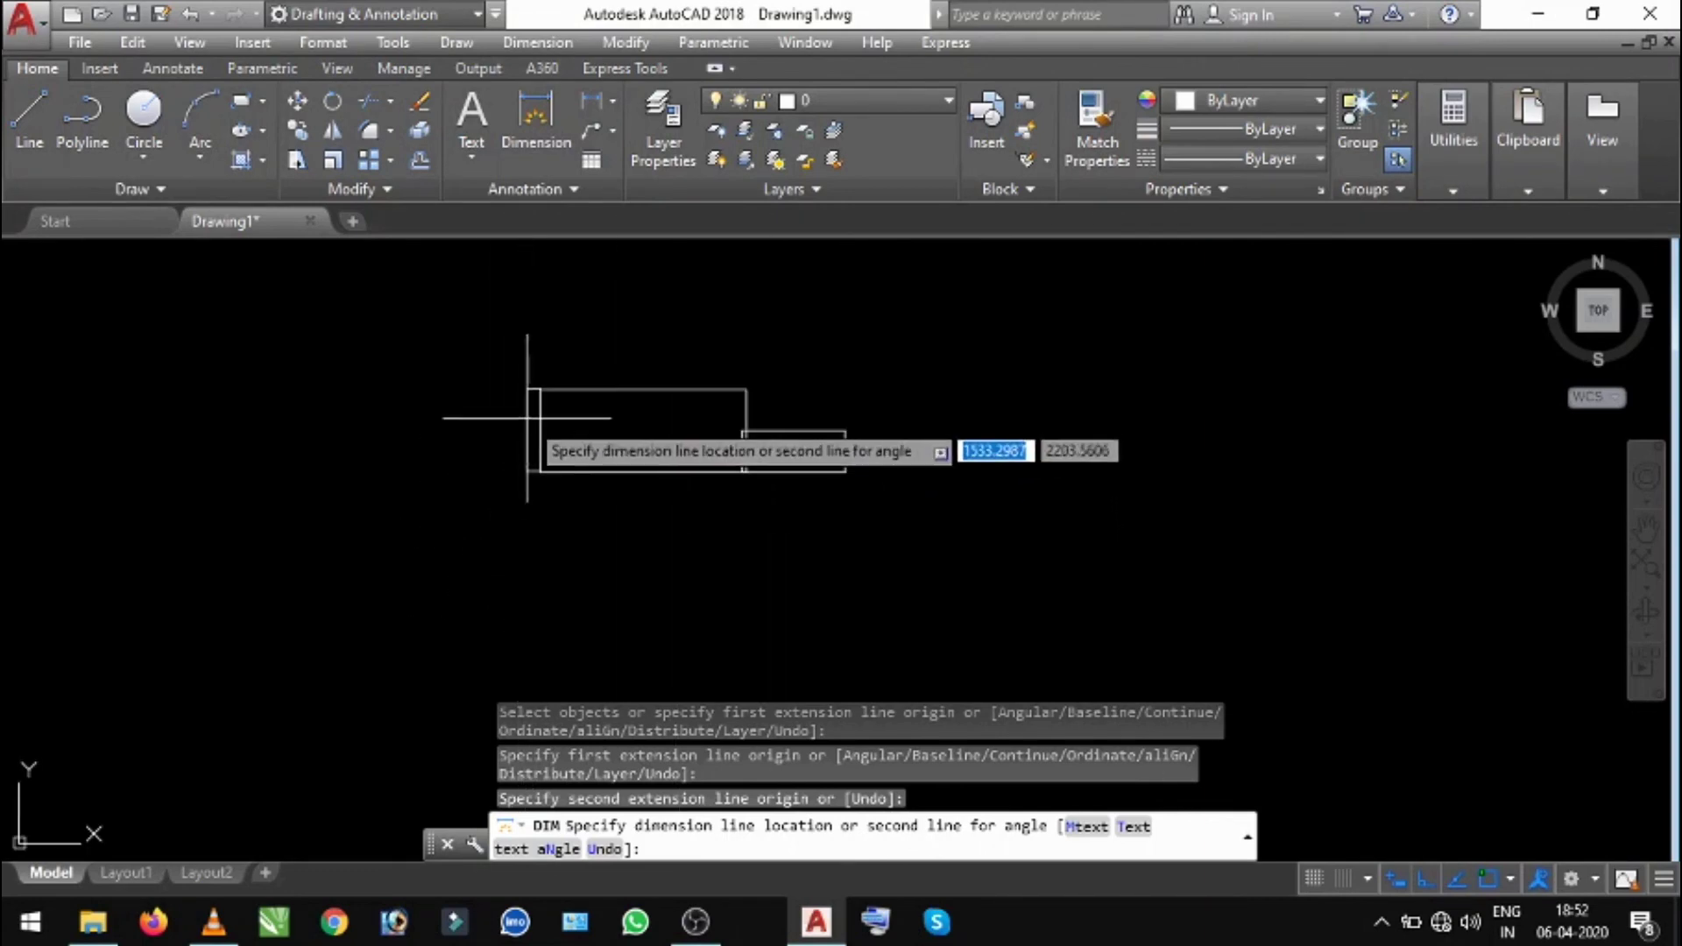
{"action": "key", "text": "Escape"}
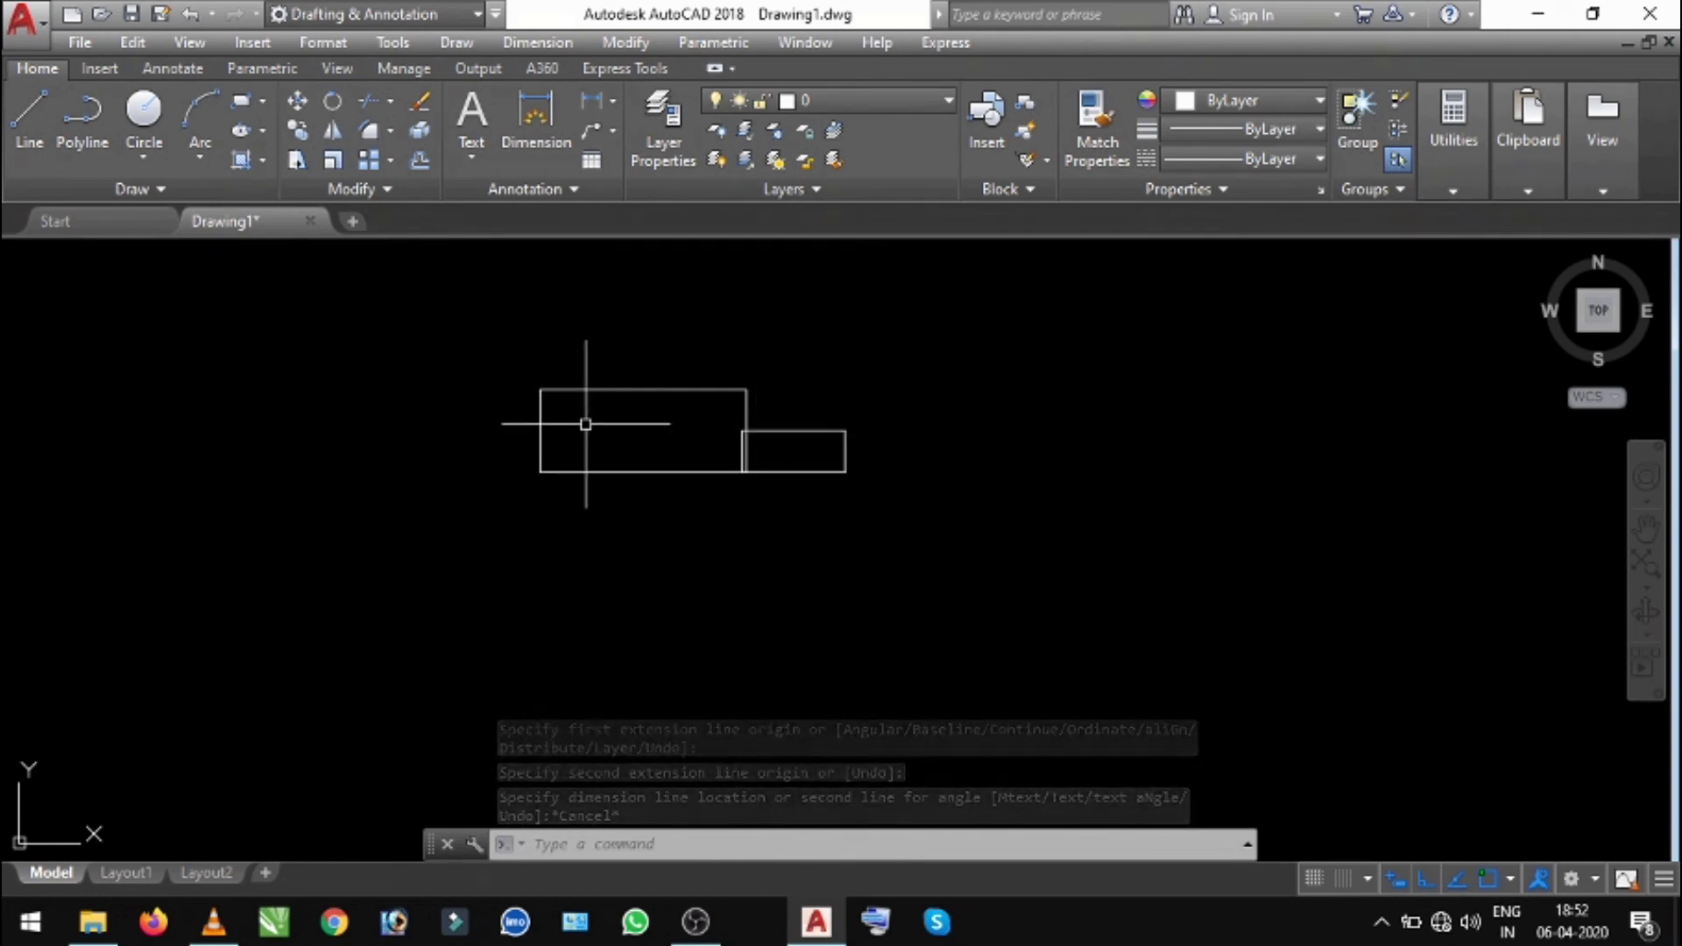
{"action": "scroll", "coordinate": [600, 414], "scroll_direction": "up", "scroll_amount": 2}
{"action": "key", "text": "Escape"}
{"action": "key", "text": "Escape"}
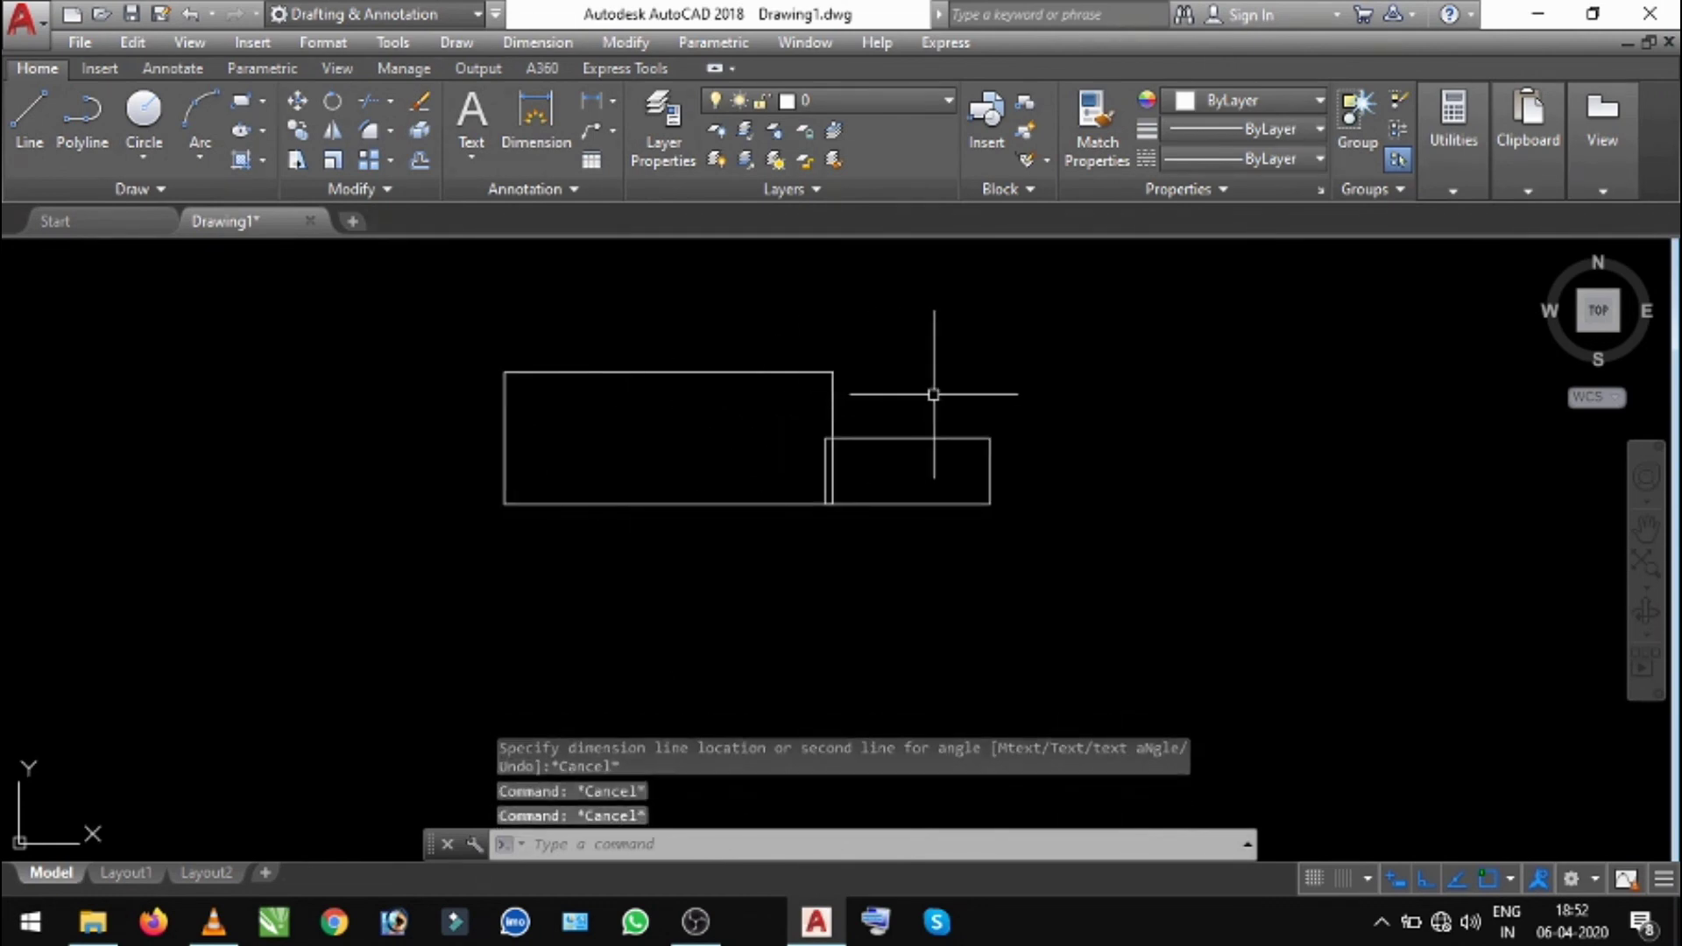
{"action": "key", "text": "Escape"}
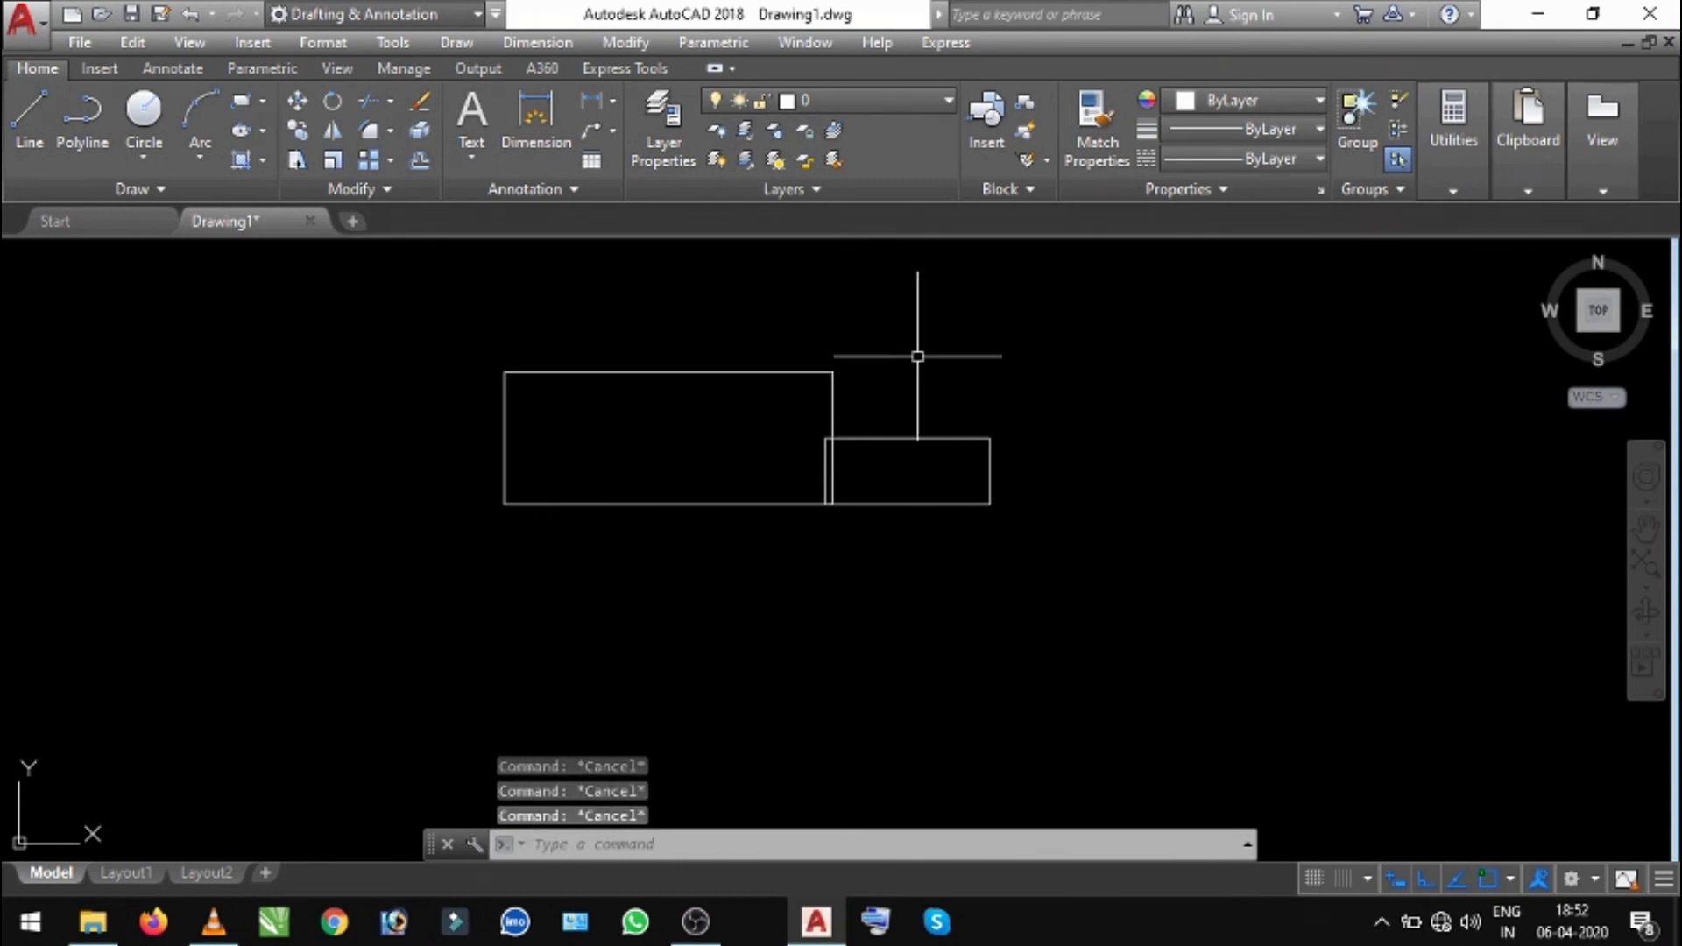
{"action": "type", "text": "sca"}
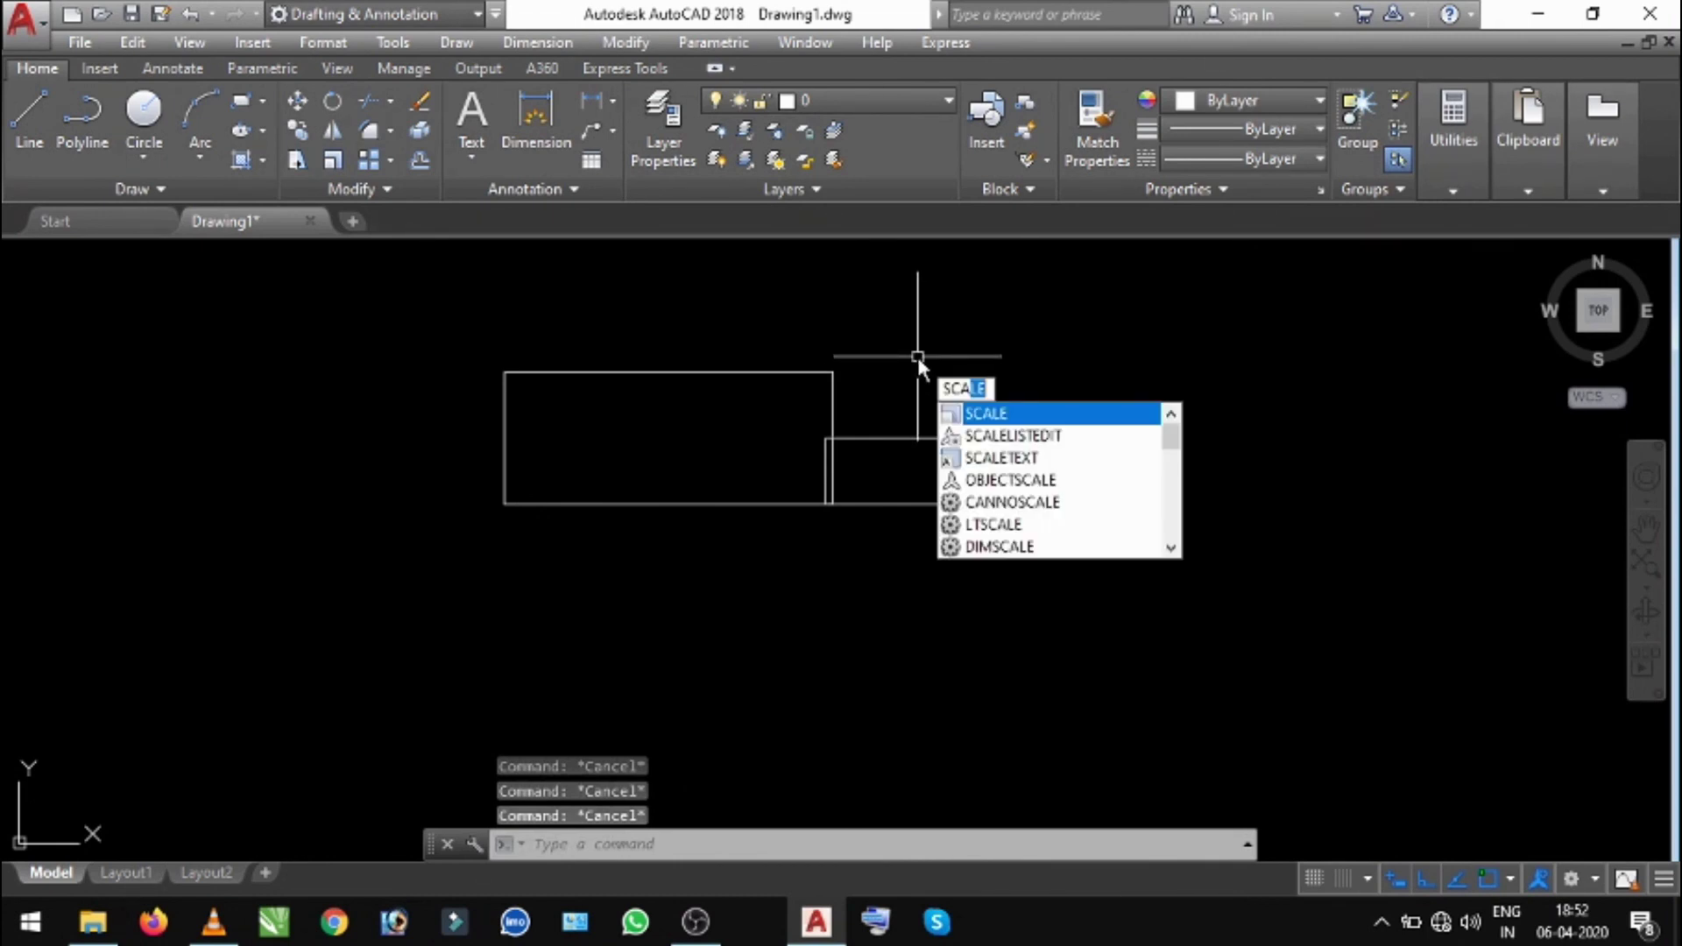
- Scale the large left rectangle by factor 0.5 about its lower-left corner
{"action": "key", "text": "Return"}
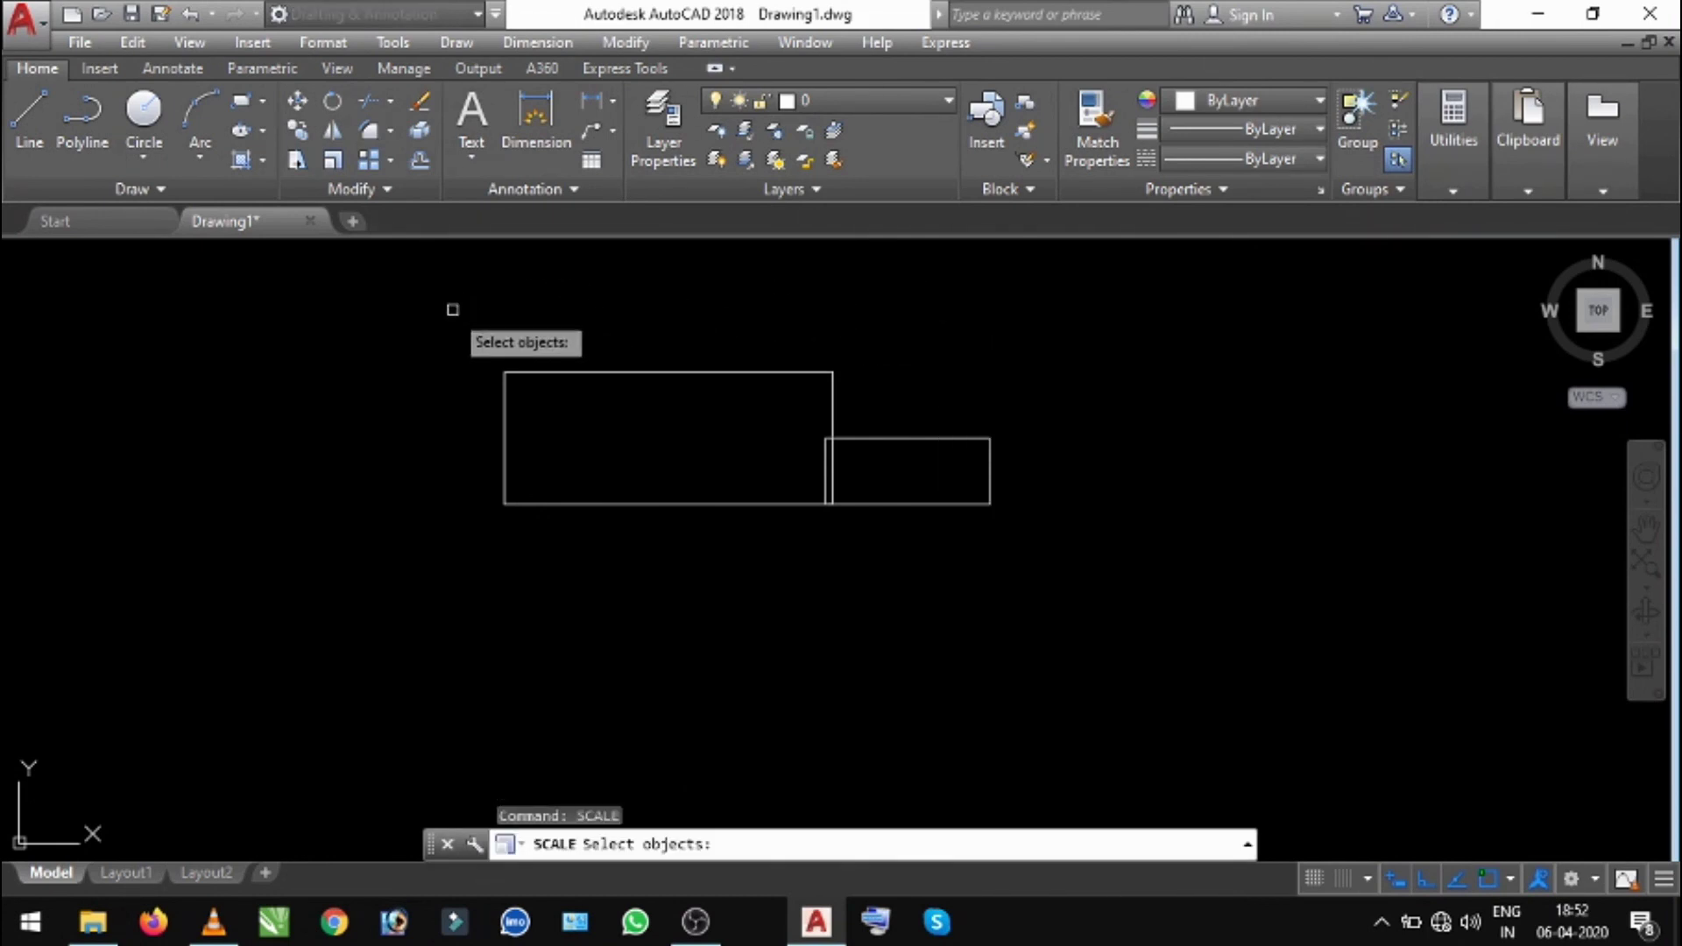
{"action": "left_click", "coordinate": [425, 323]}
{"action": "left_click", "coordinate": [874, 565]}
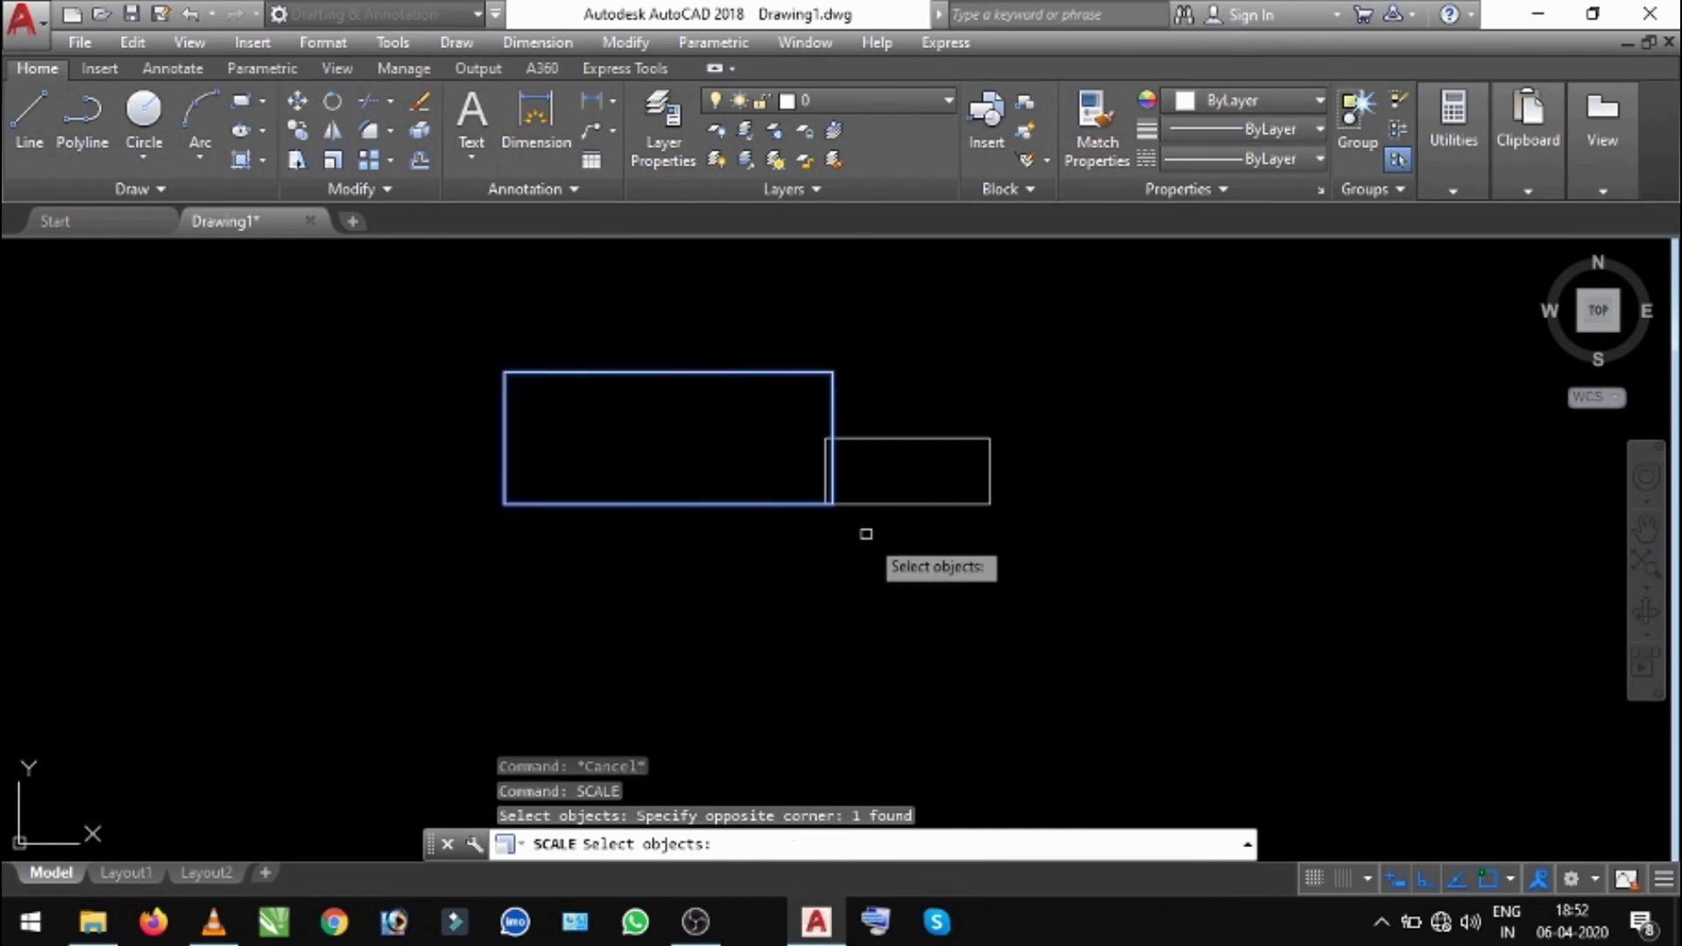
{"action": "key", "text": "Return"}
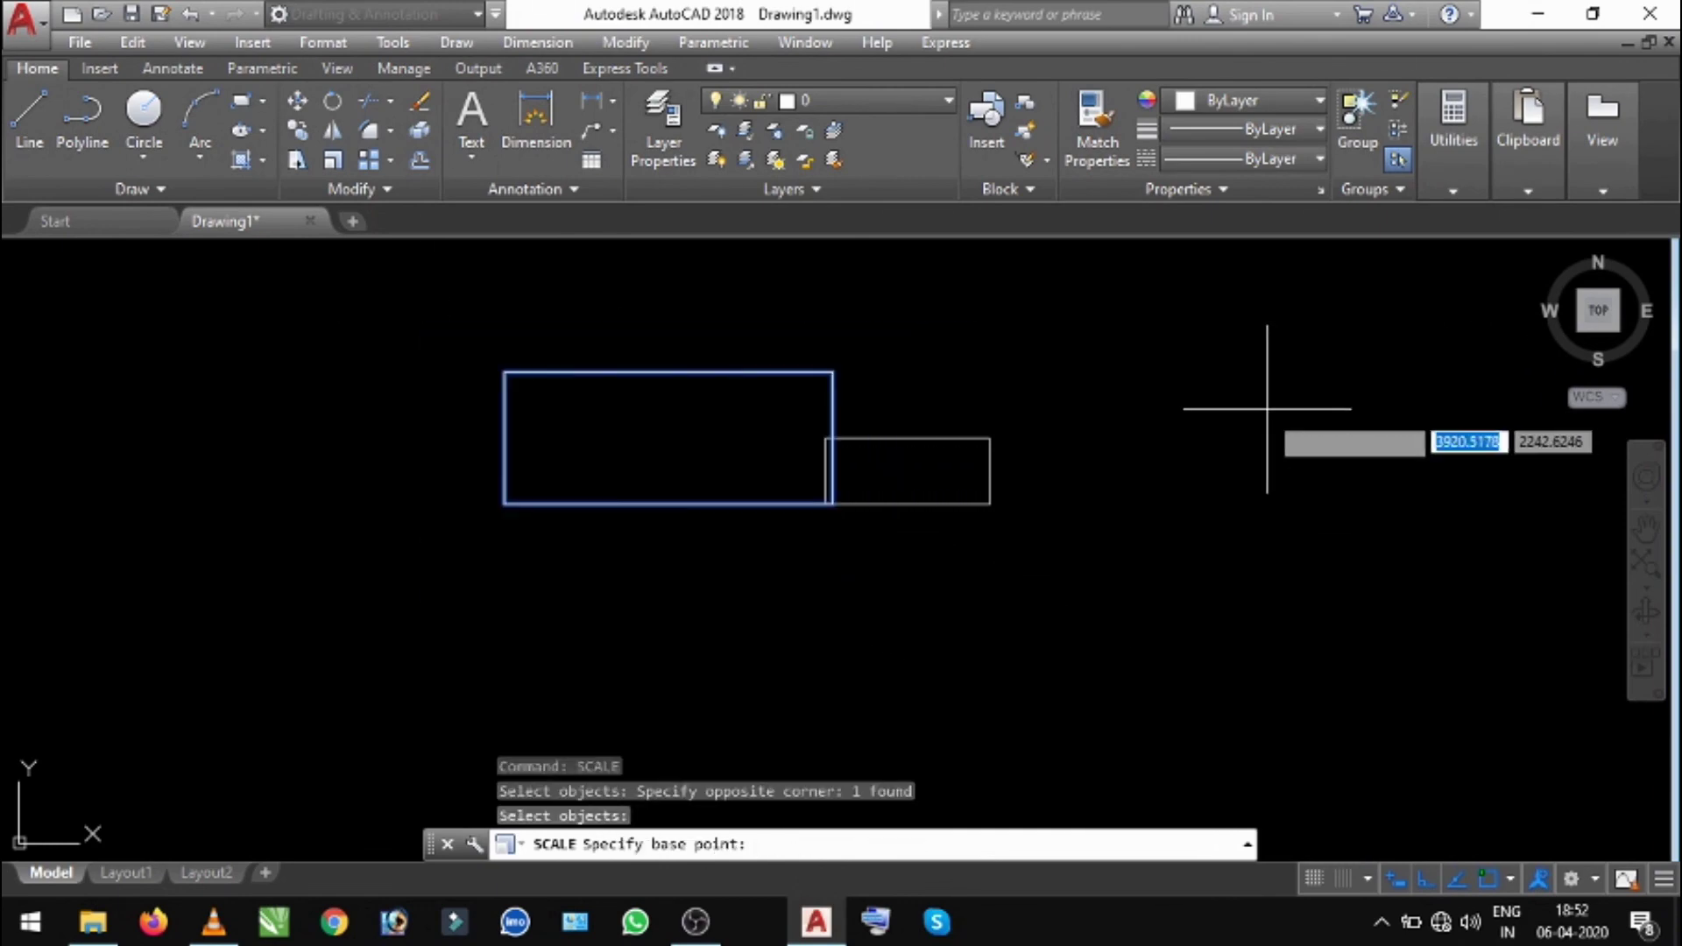
{"action": "left_click", "coordinate": [505, 503]}
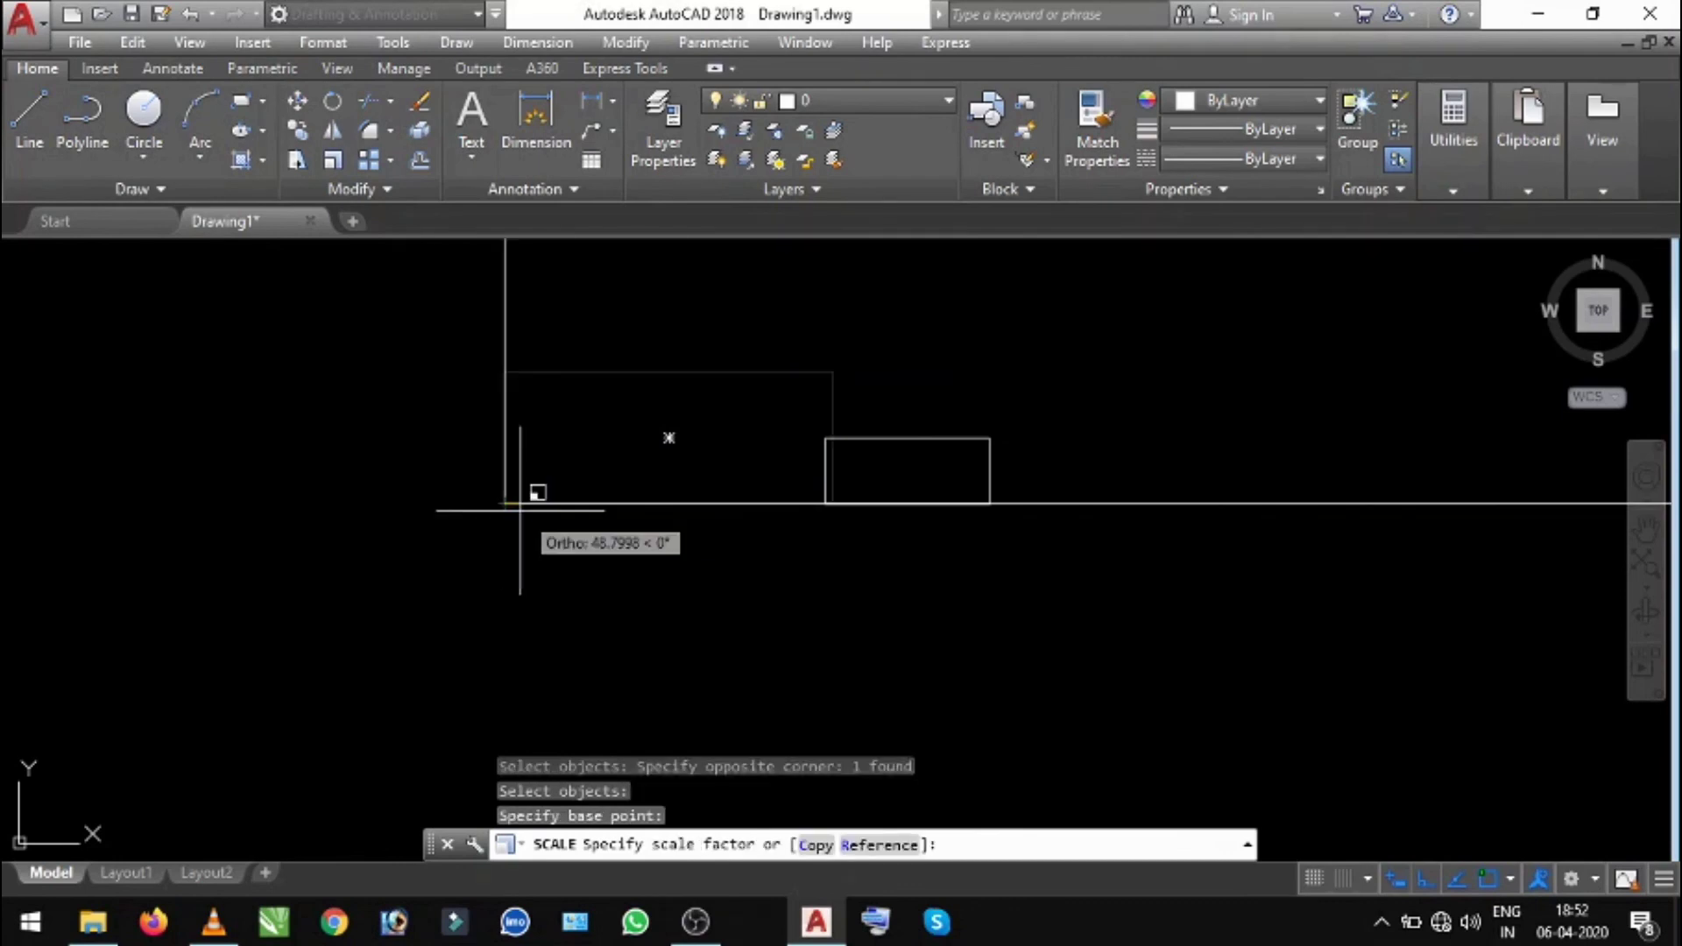
{"action": "type", "text": ".5"}
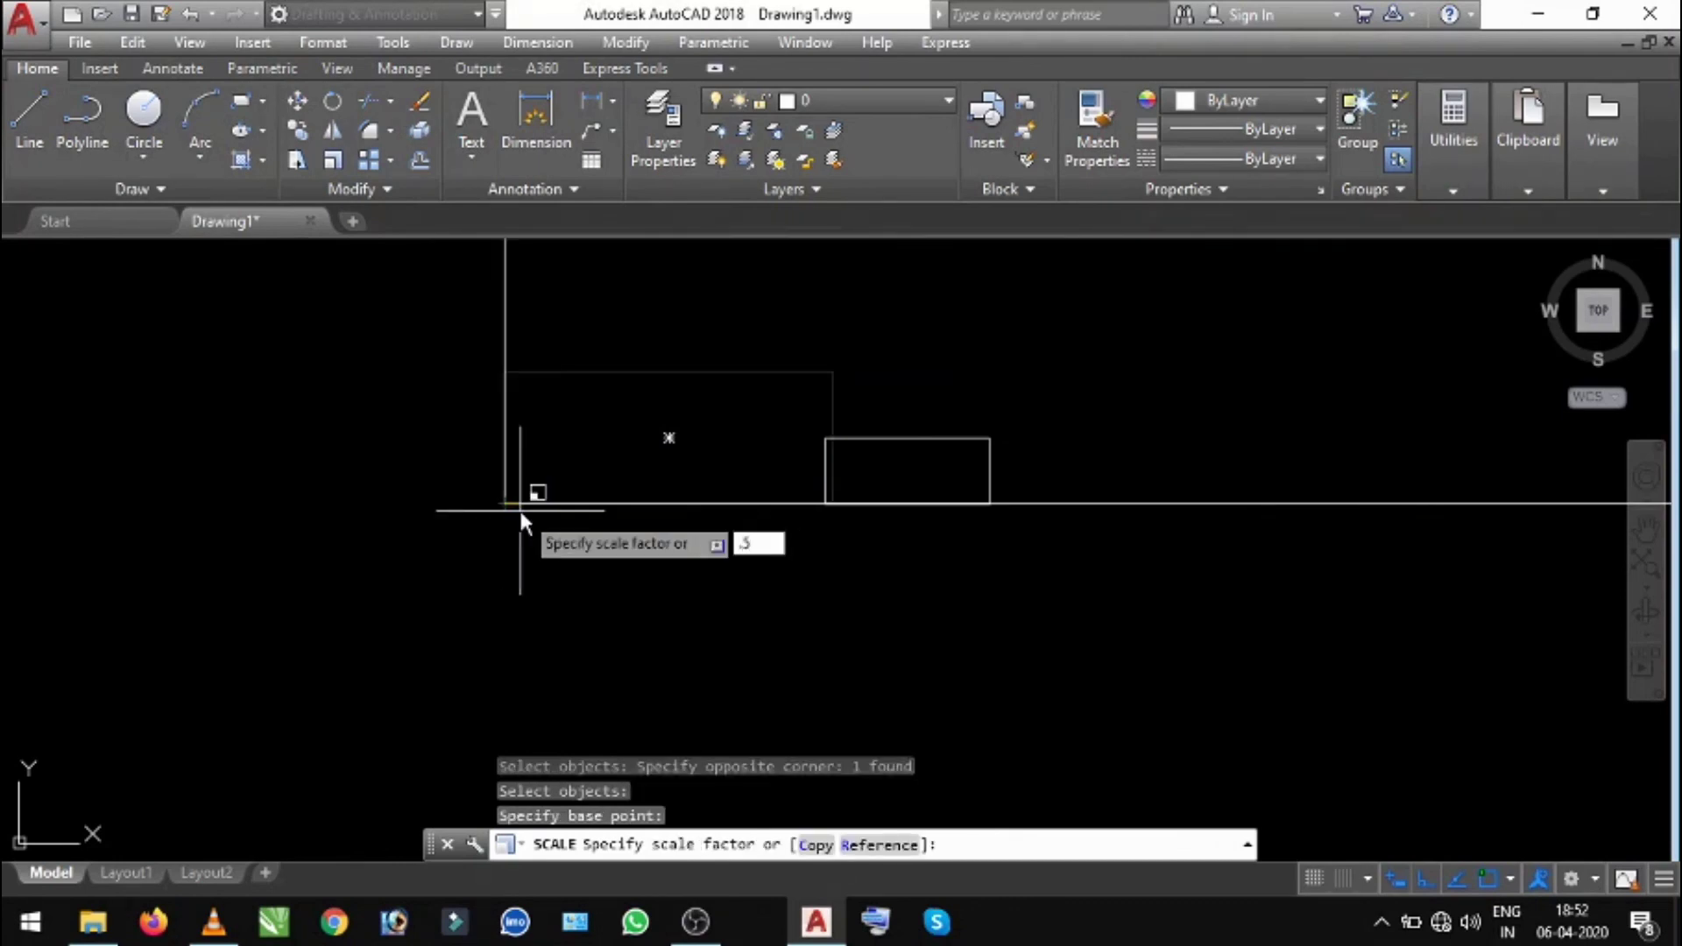
{"action": "key", "text": "Return"}
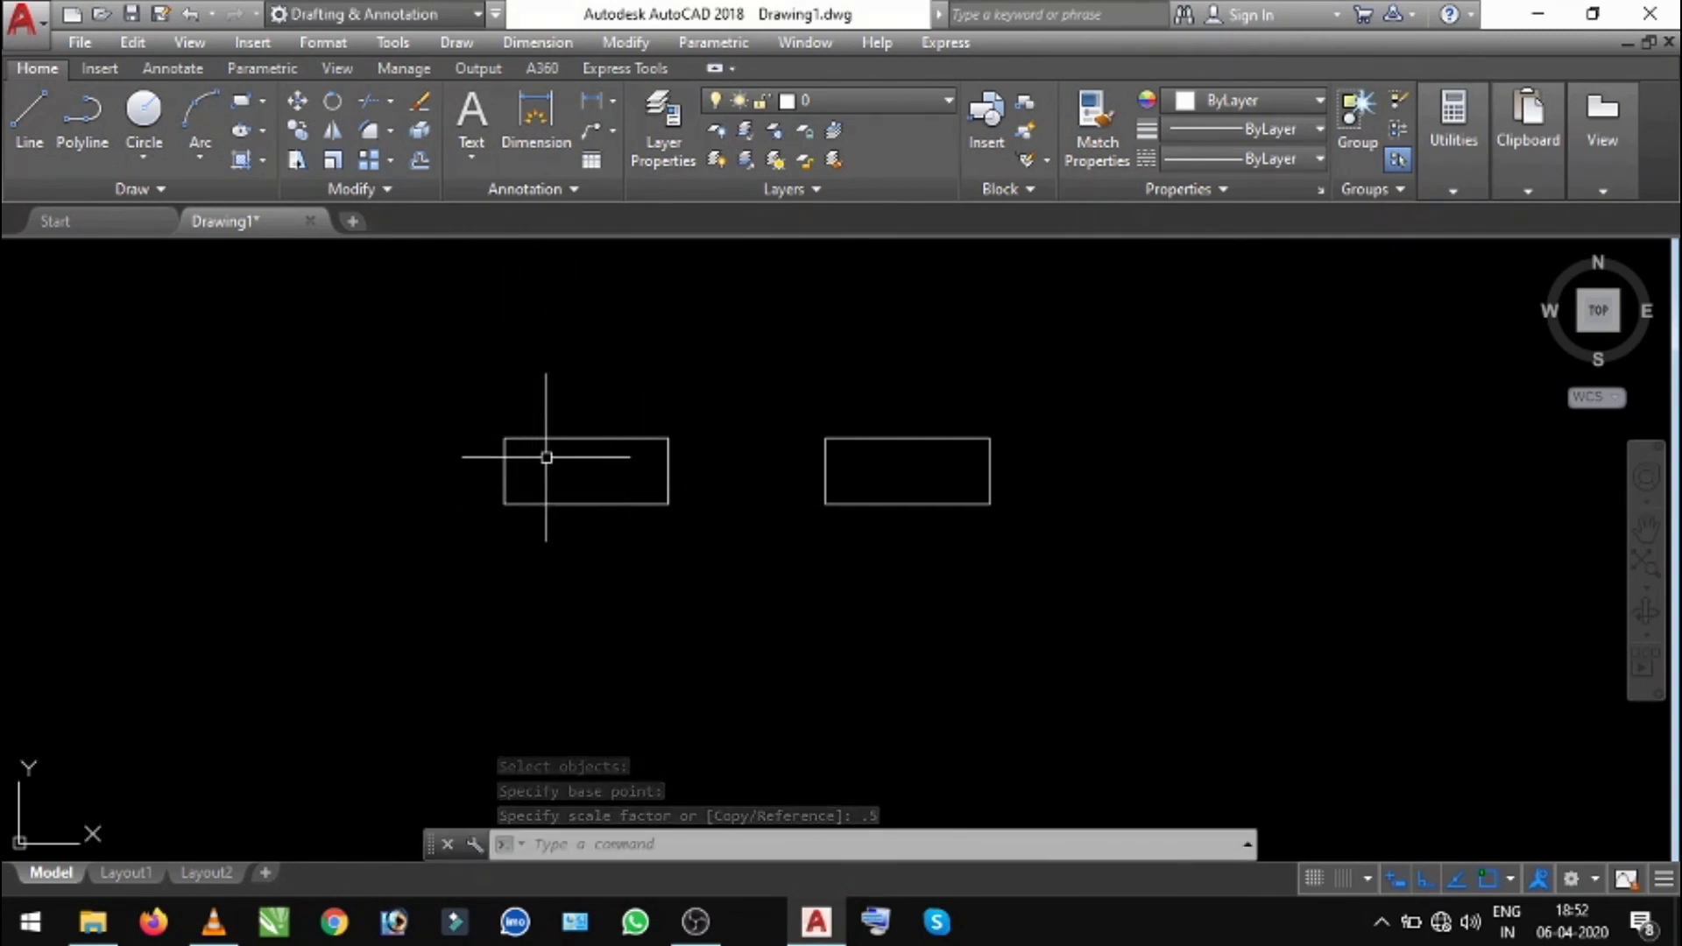
{"action": "scroll", "coordinate": [546, 456], "scroll_direction": "up", "scroll_amount": 2}
{"action": "scroll", "coordinate": [706, 255], "scroll_direction": "down", "scroll_amount": 2}
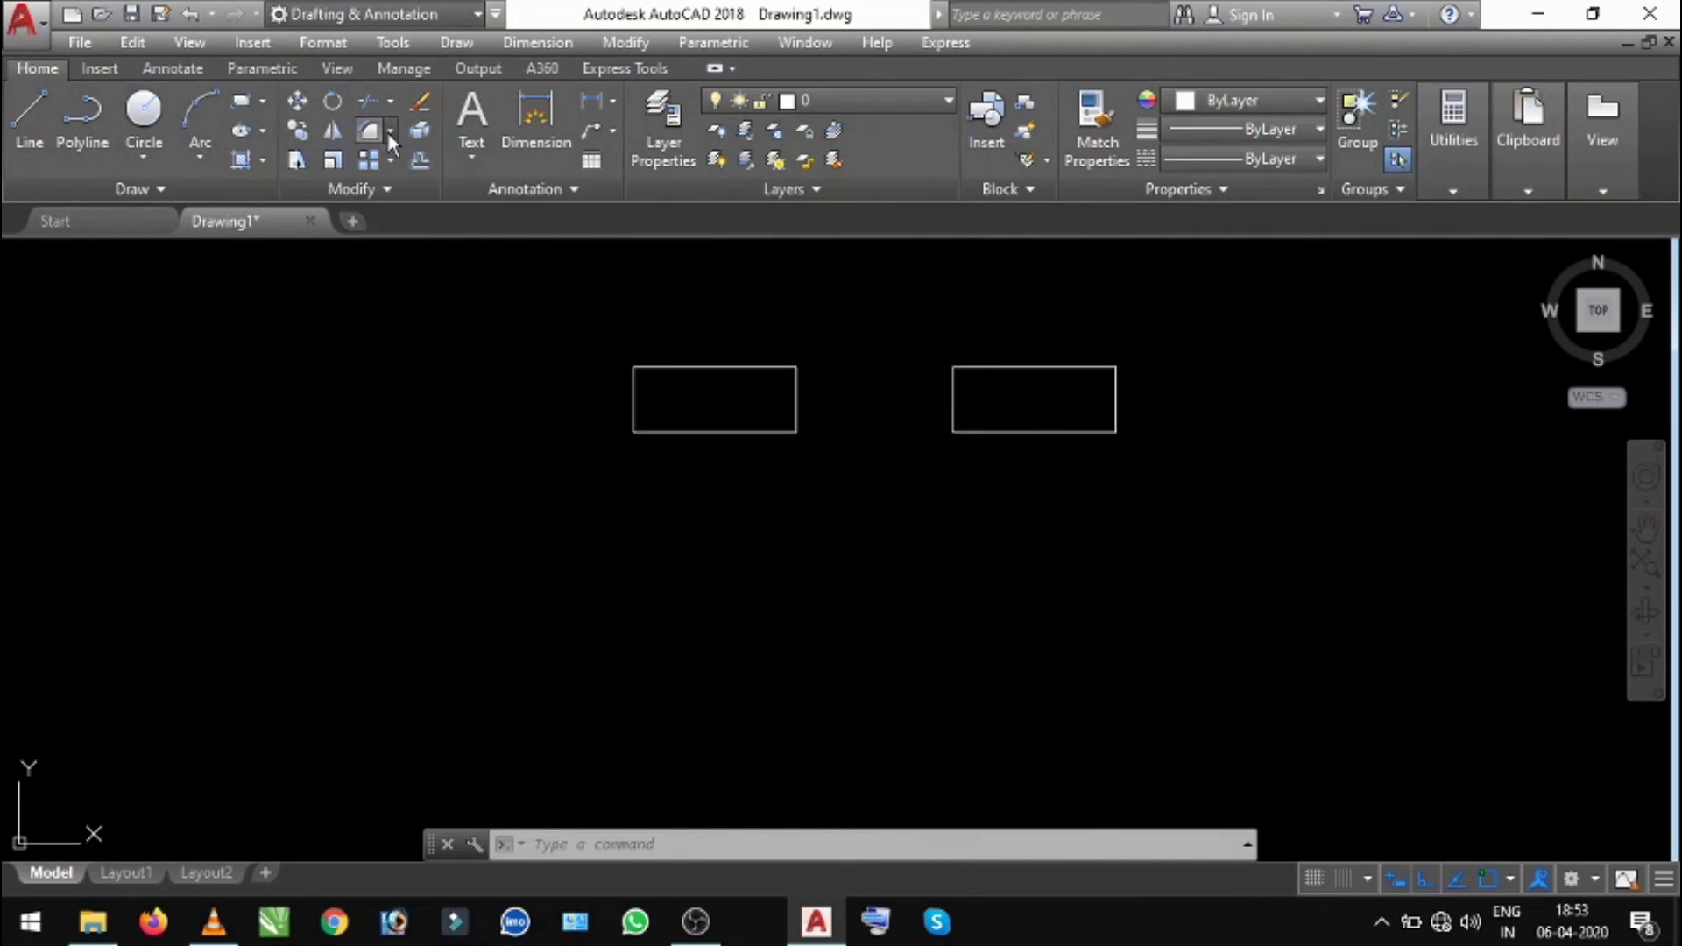
{"action": "left_click", "coordinate": [387, 132]}
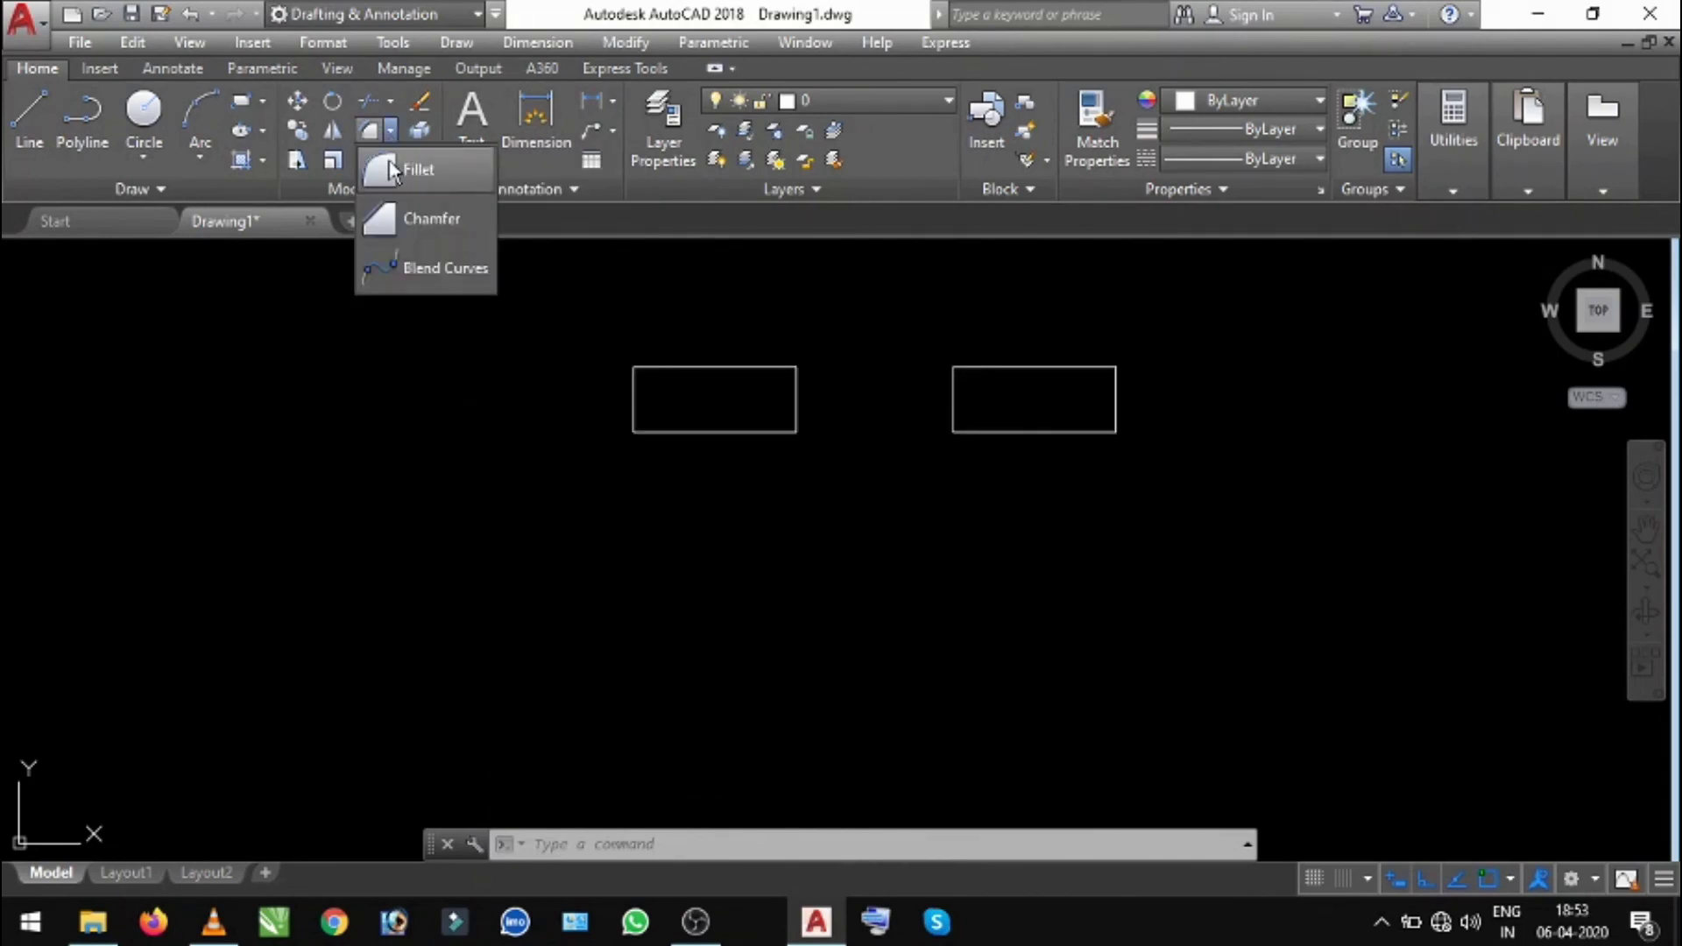
{"action": "left_click", "coordinate": [333, 161]}
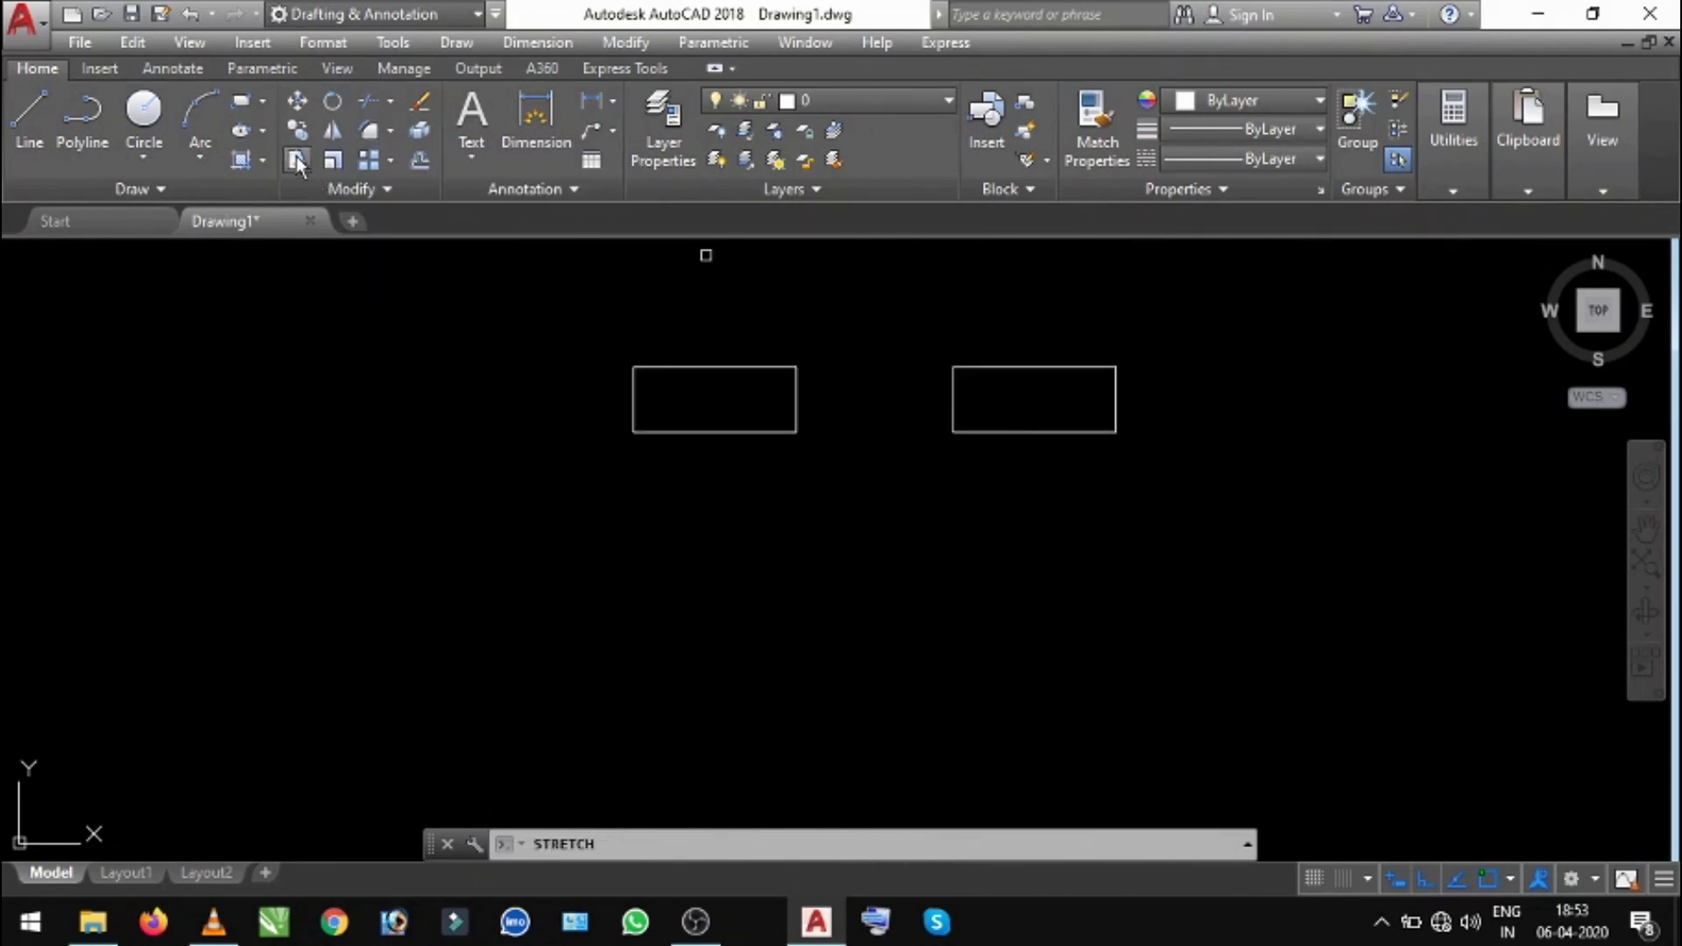
{"action": "left_click", "coordinate": [360, 195]}
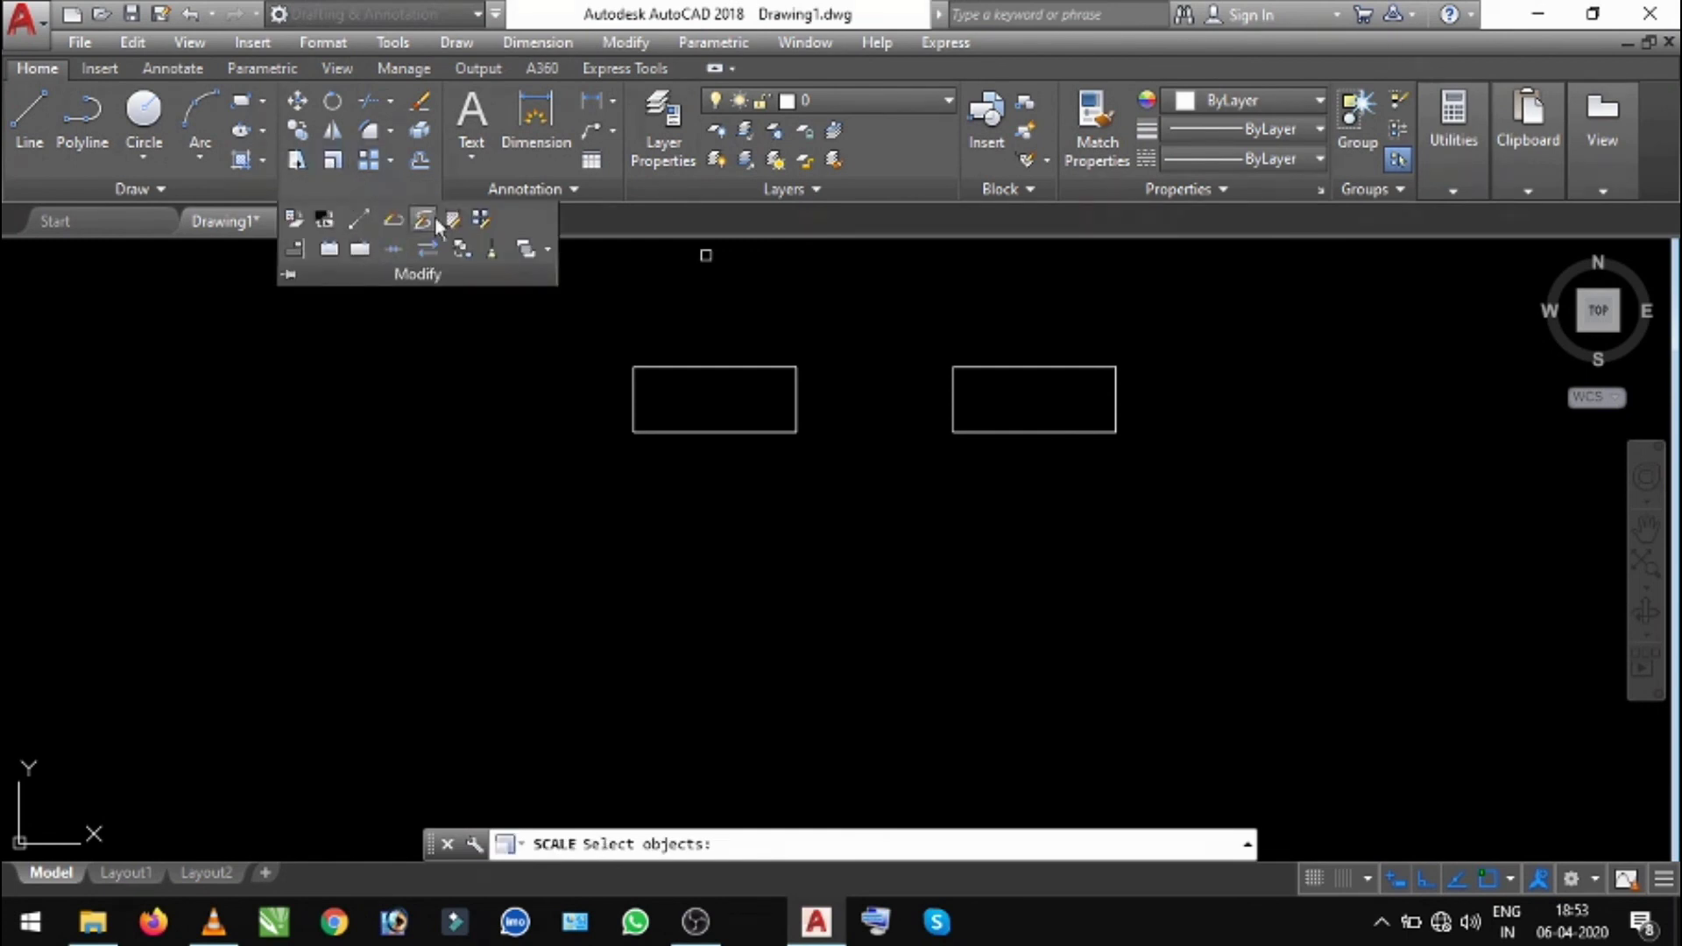
{"action": "left_click", "coordinate": [423, 326]}
{"action": "key", "text": "Escape"}
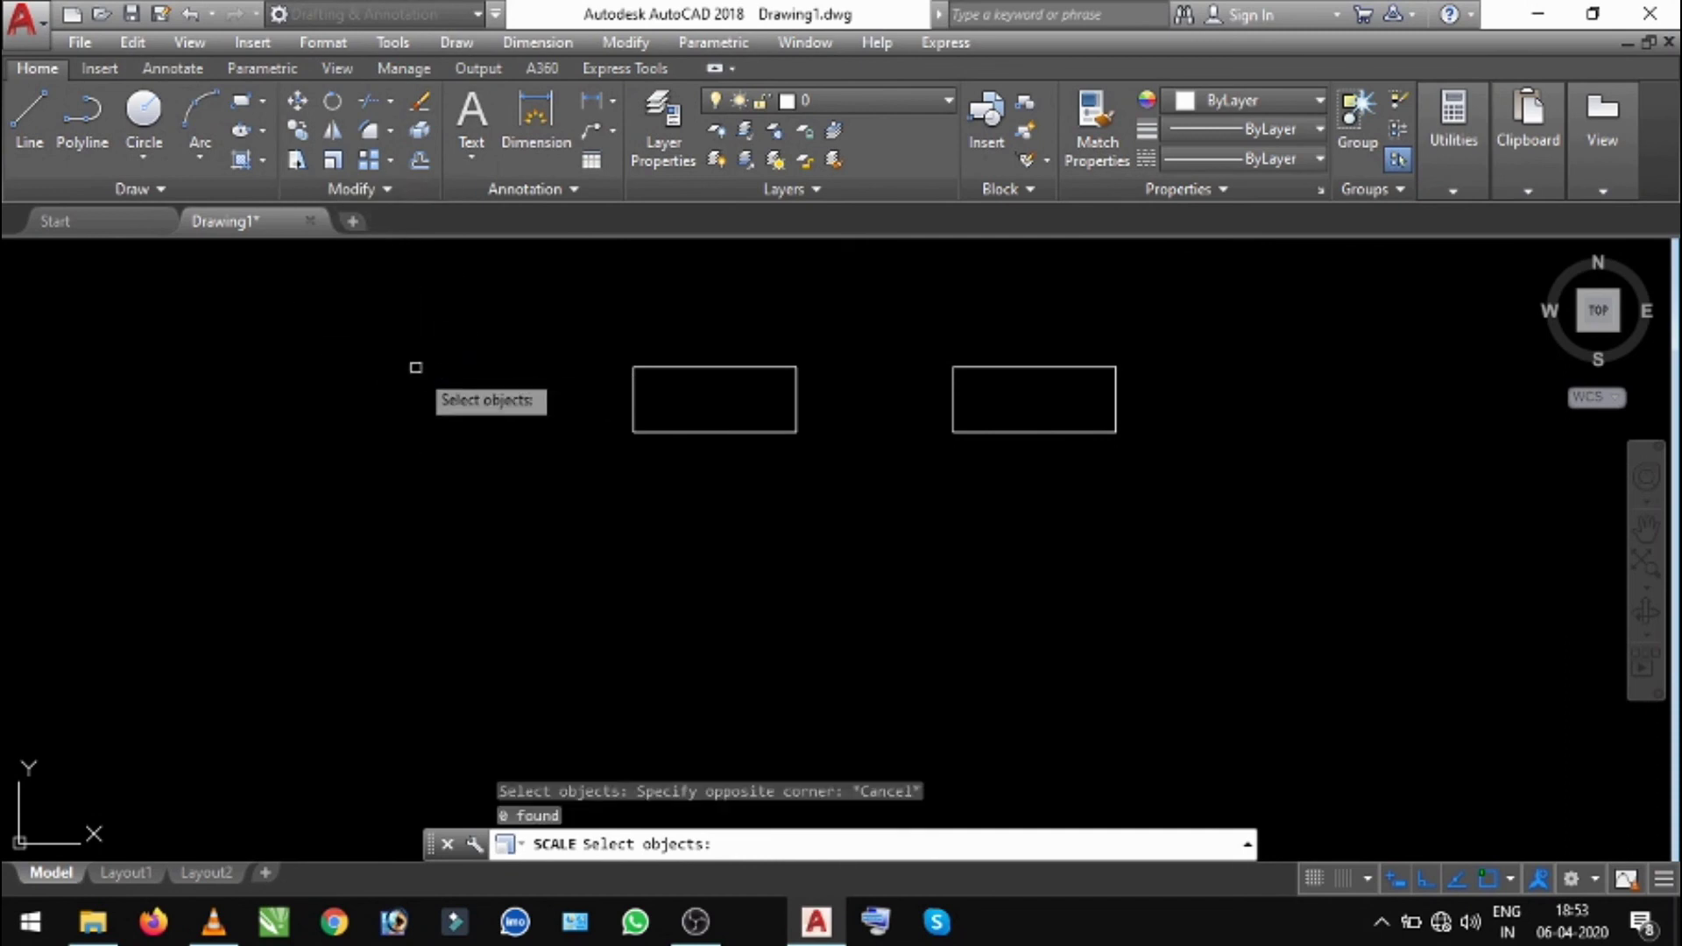